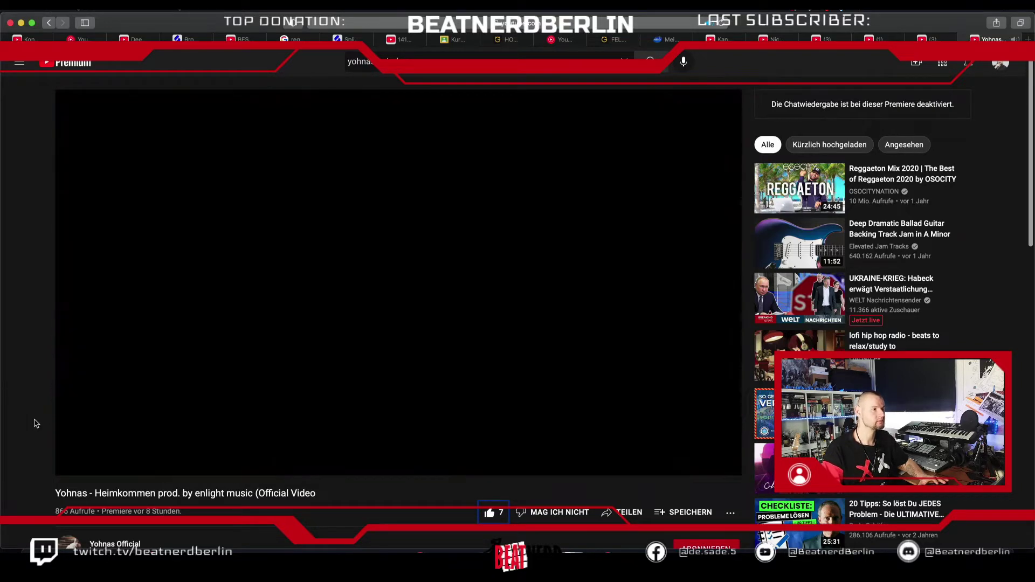
- Switch from the browser video to the Logic Pro project and look over the tracks and regions in the arrangement
left_click(76, 471)
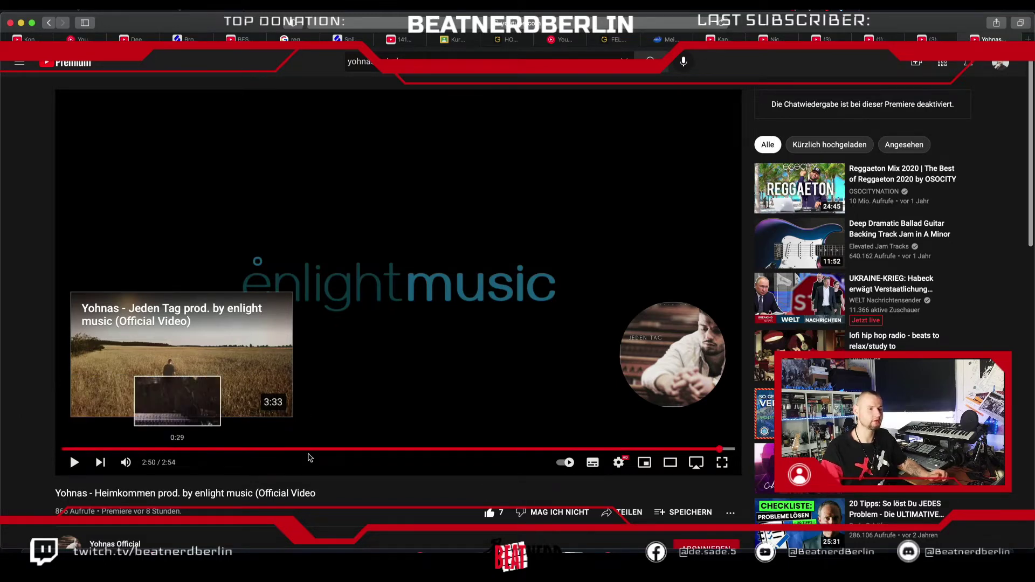
left_click(676, 556)
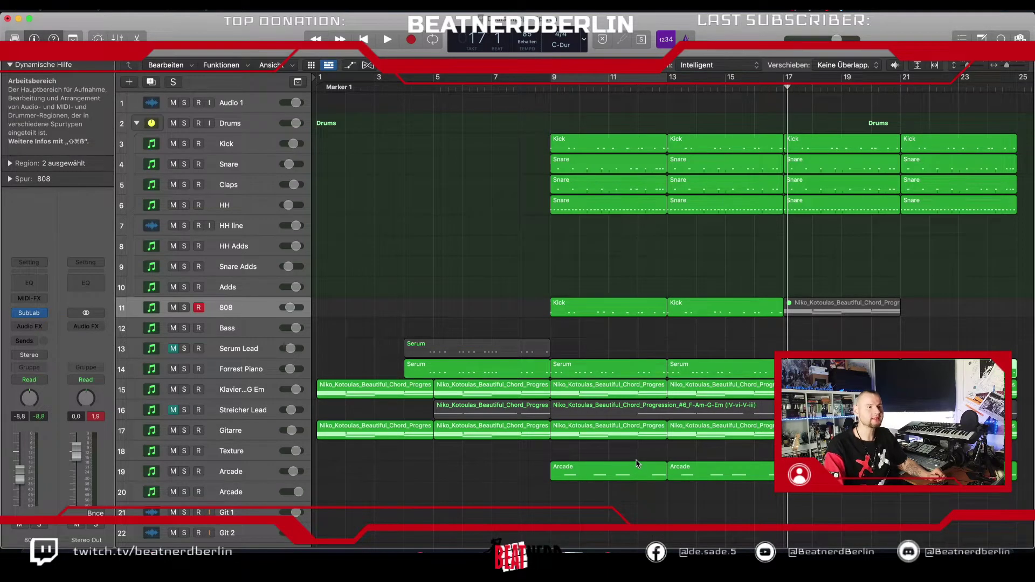
scroll(637, 464, "down", 2)
scroll(636, 463, "down", 3)
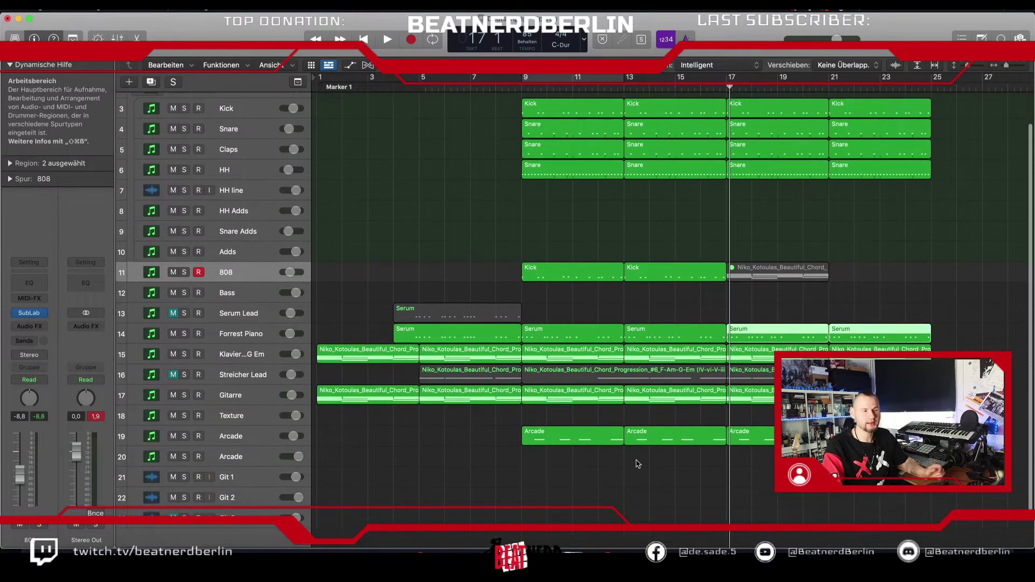
scroll(637, 463, "down", 1)
scroll(637, 463, "up", 3)
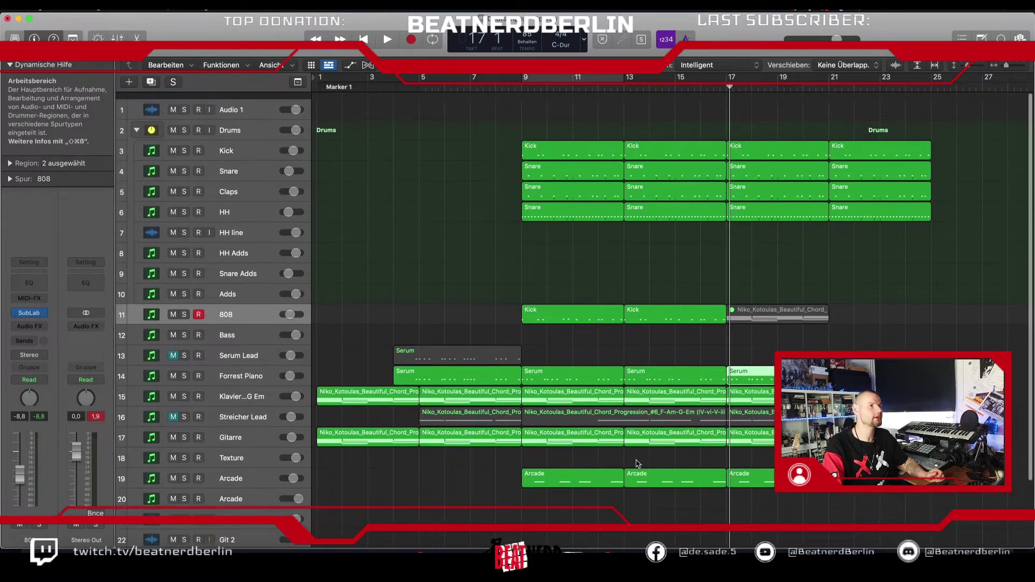
scroll(637, 463, "down", 4)
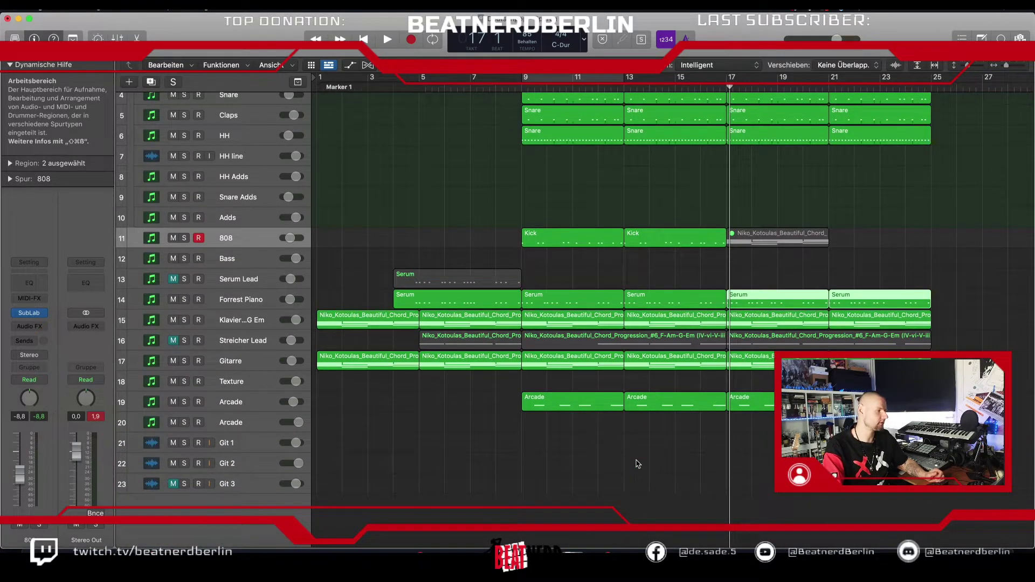
scroll(638, 463, "down", 1)
scroll(637, 464, "up", 5)
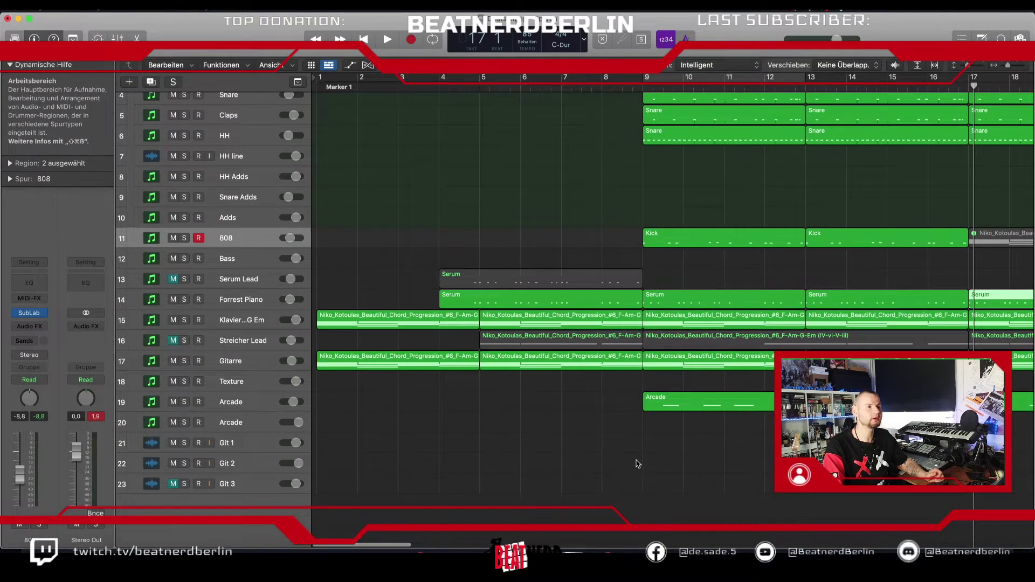
scroll(638, 464, "up", 3)
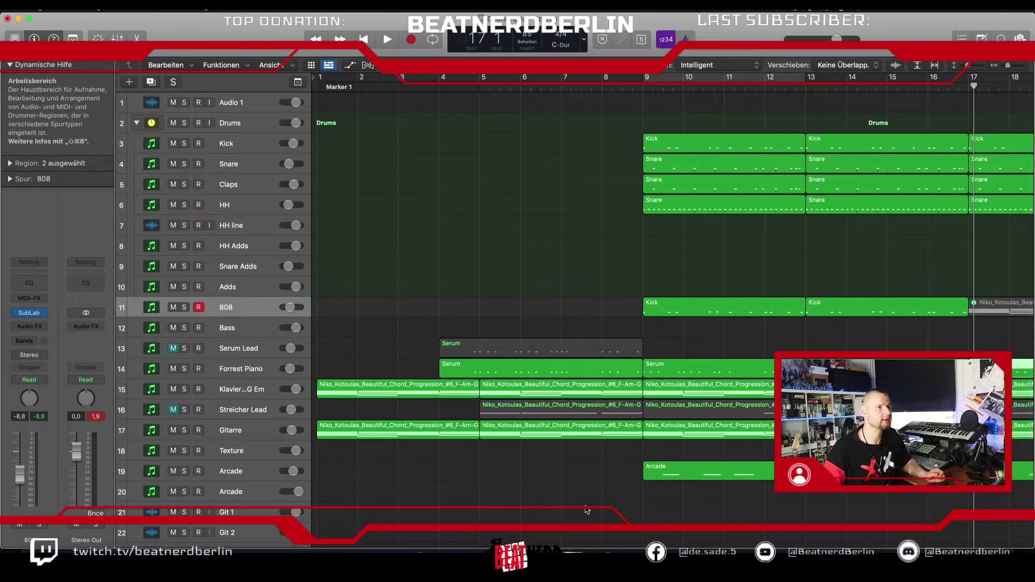
- Play the arrangement from the beginning up to bar 5 and set the cycle range from bar 5 to bar 13
key("Return")
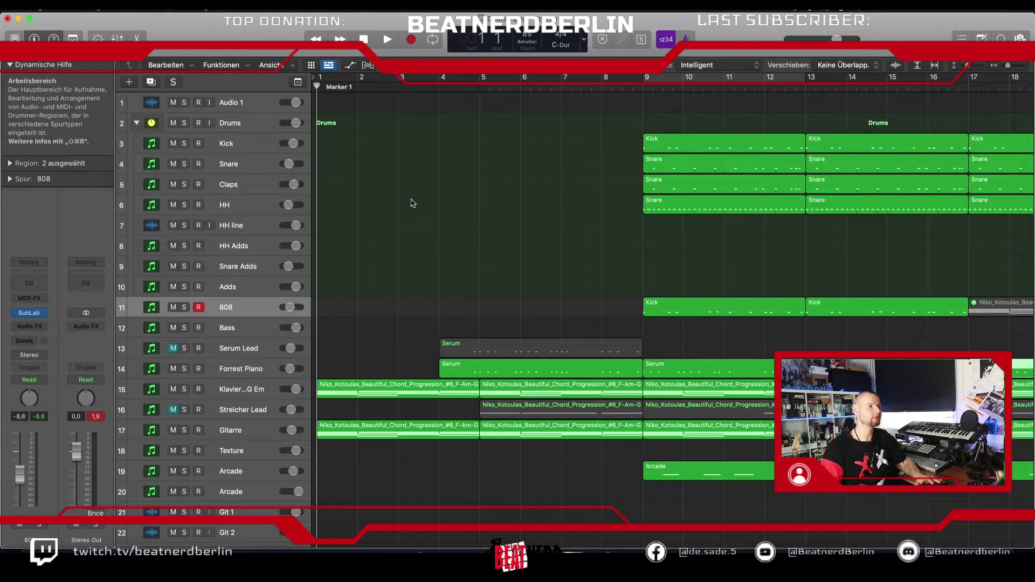
left_click(392, 174)
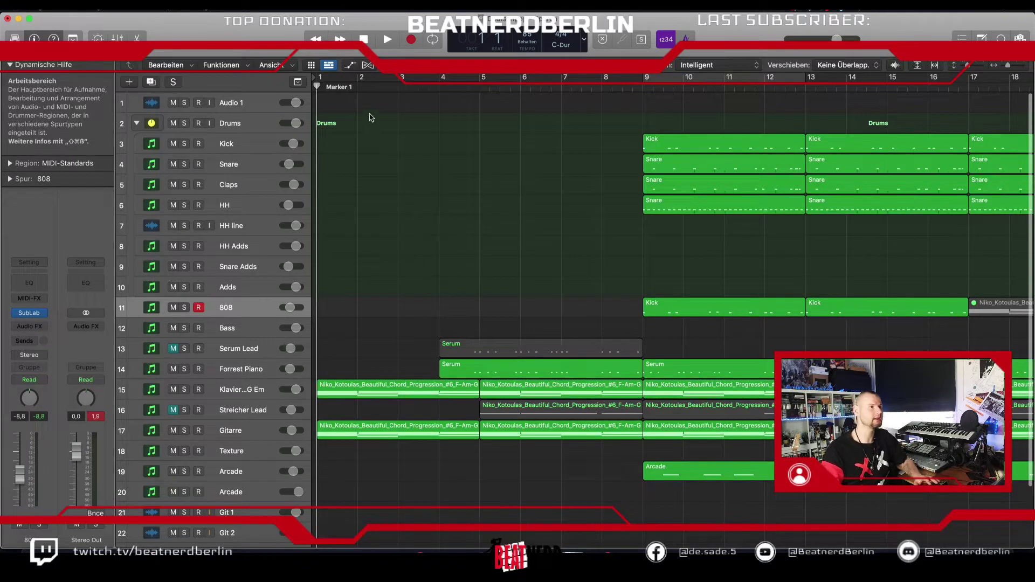
key("space")
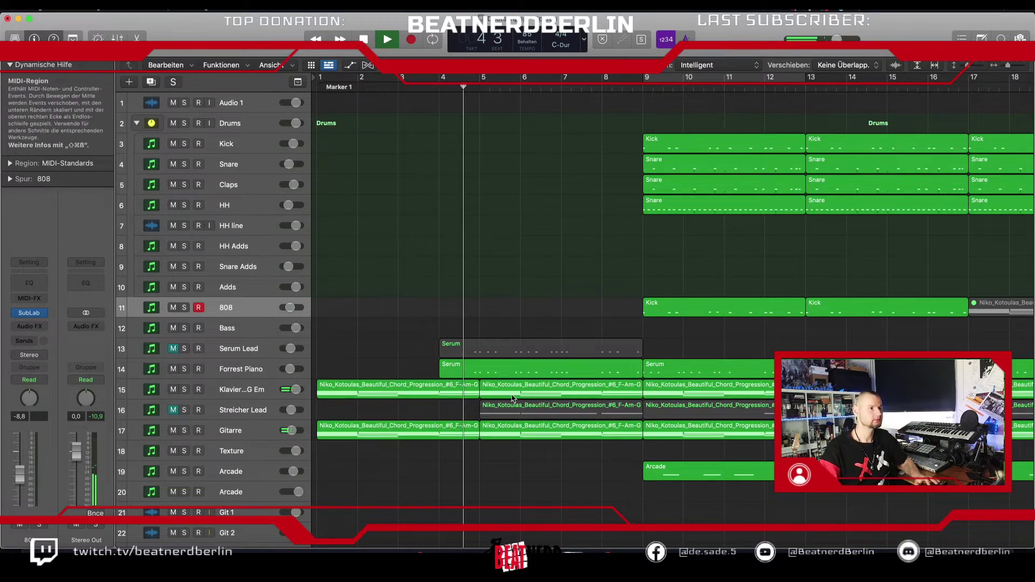
key("space")
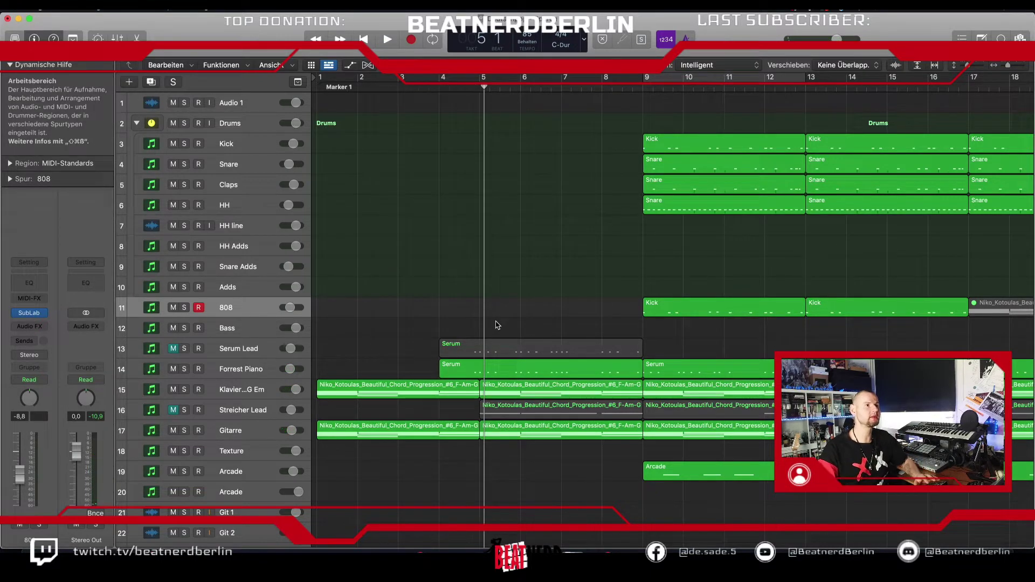
left_click_drag(483, 79, 798, 97)
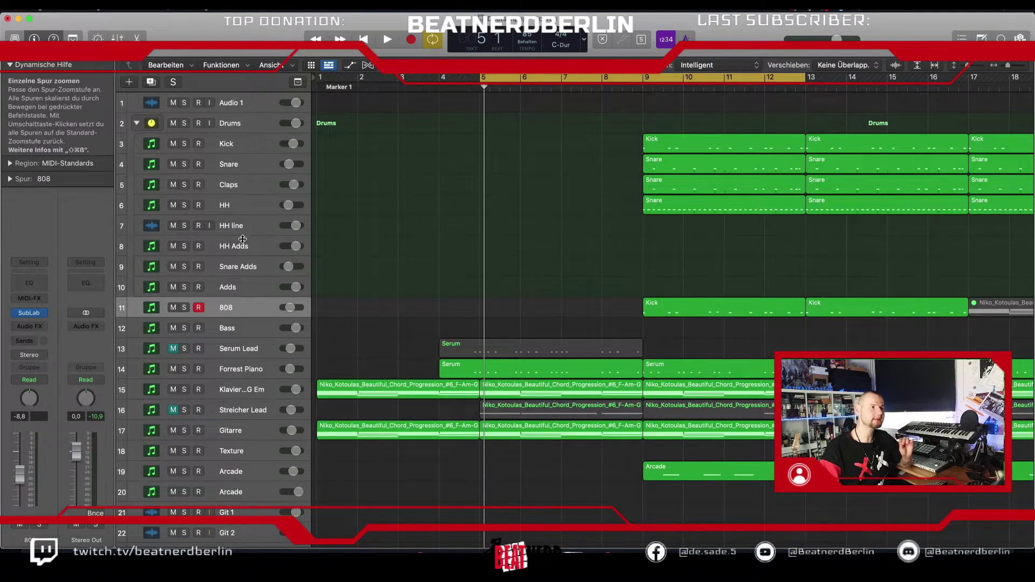
- Create one audio track named Conga and place it in the Drums stack directly above HH line
left_click(252, 272)
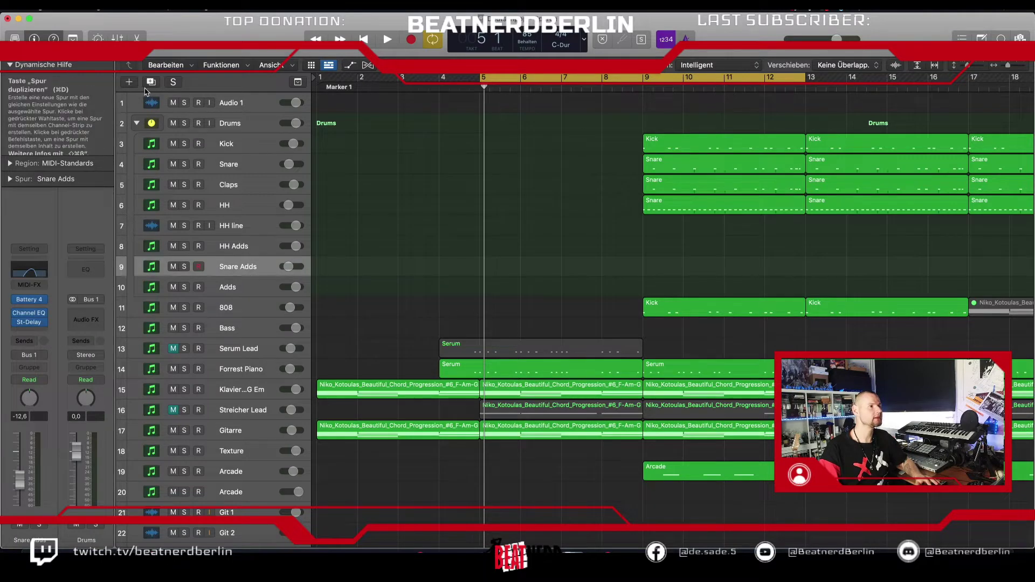
left_click(129, 82)
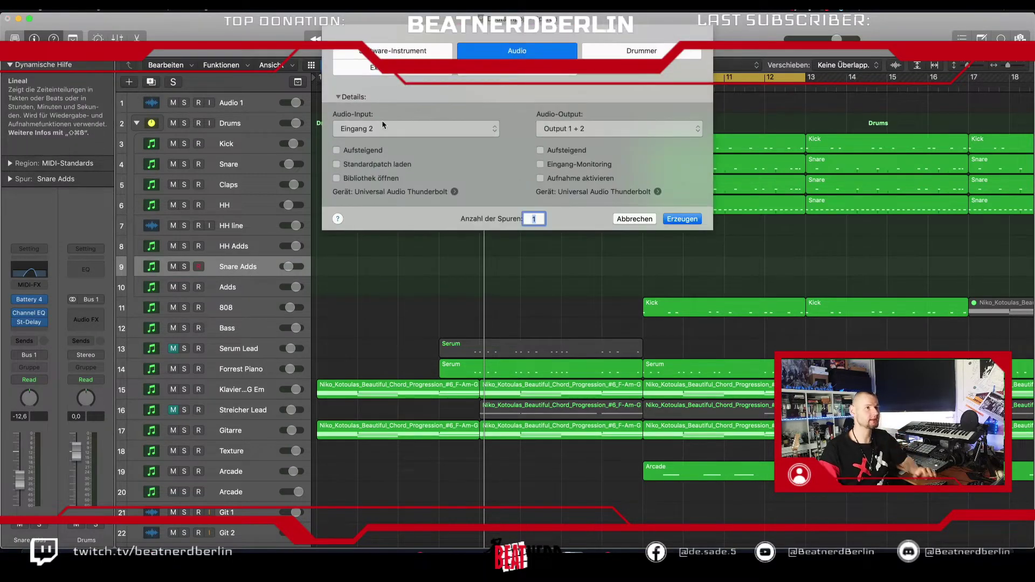
left_click(682, 219)
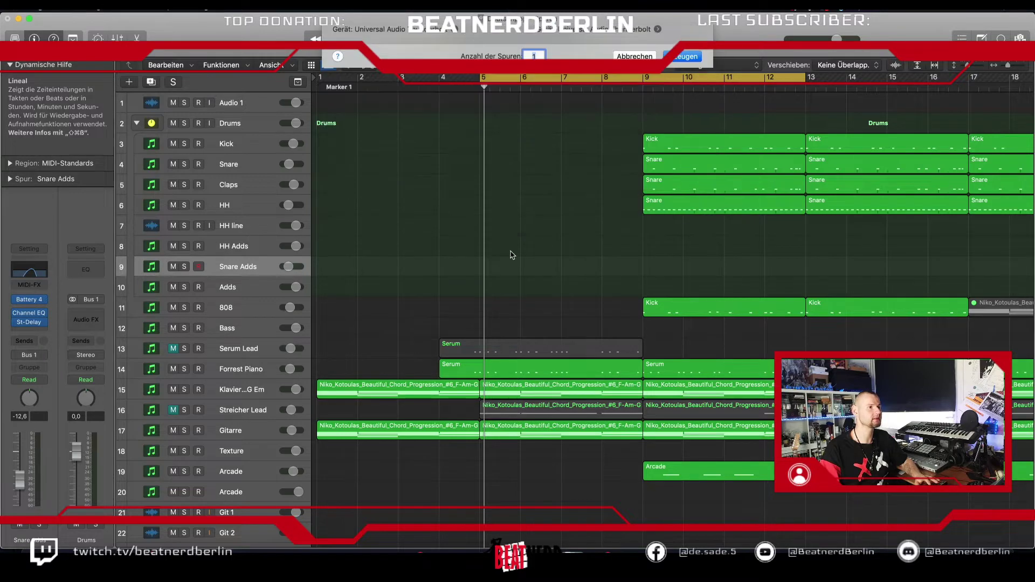
double_click(244, 307)
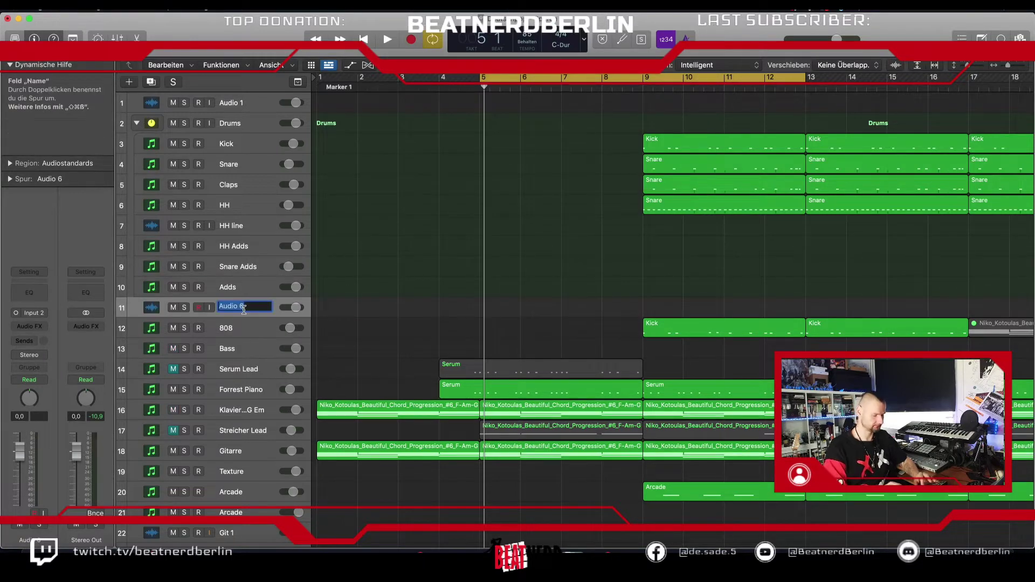
type("Conga")
key("Return")
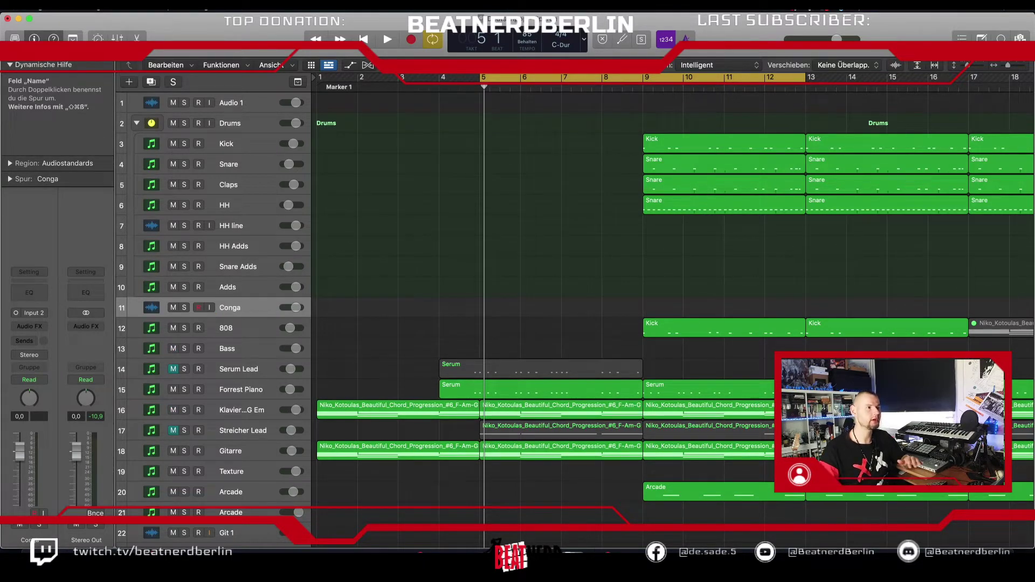
left_click_drag(244, 311, 248, 225)
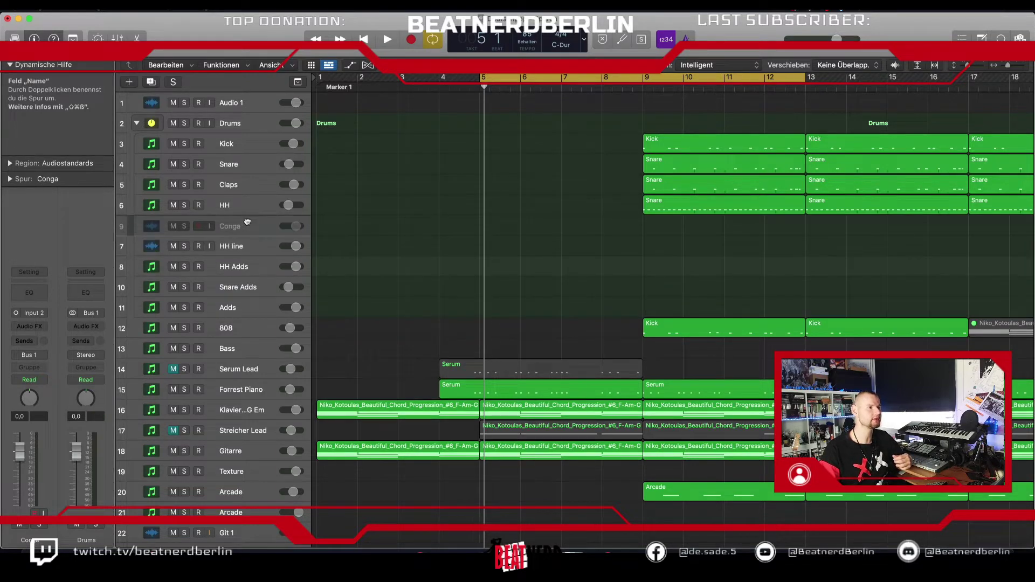
- Open the loop browser and filter the loops by the Conga instrument
left_click(1001, 39)
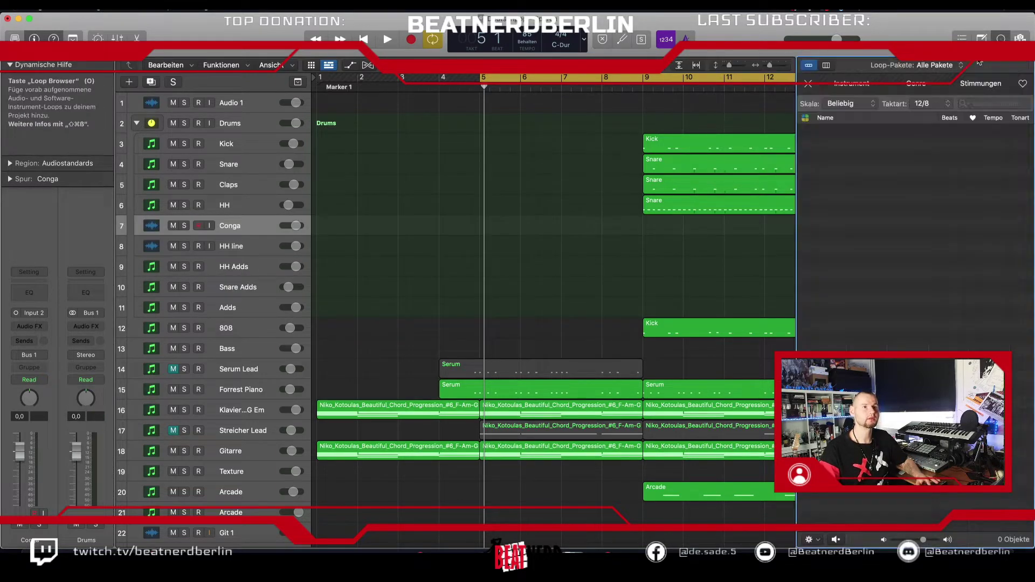
left_click(847, 83)
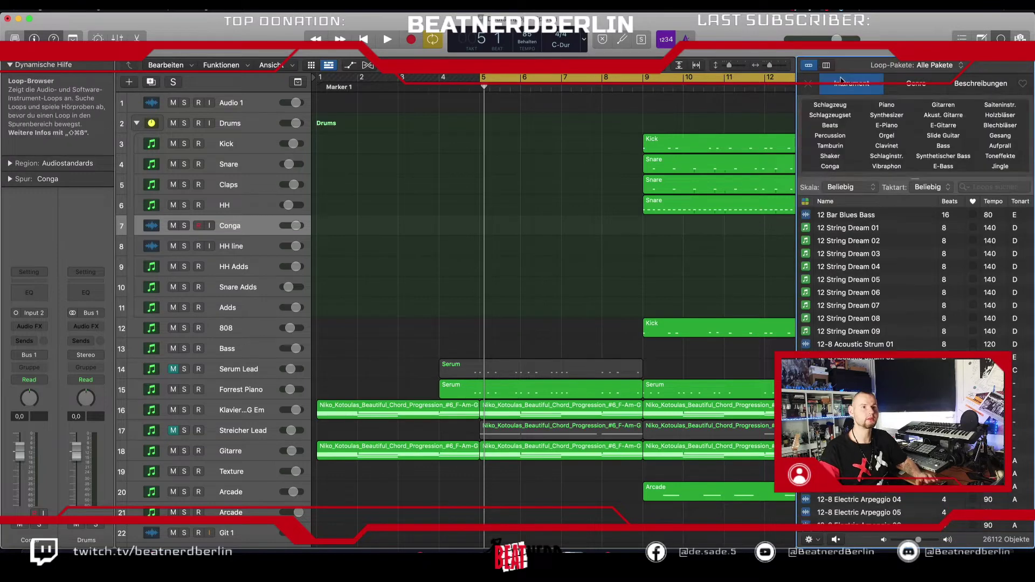
left_click(833, 125)
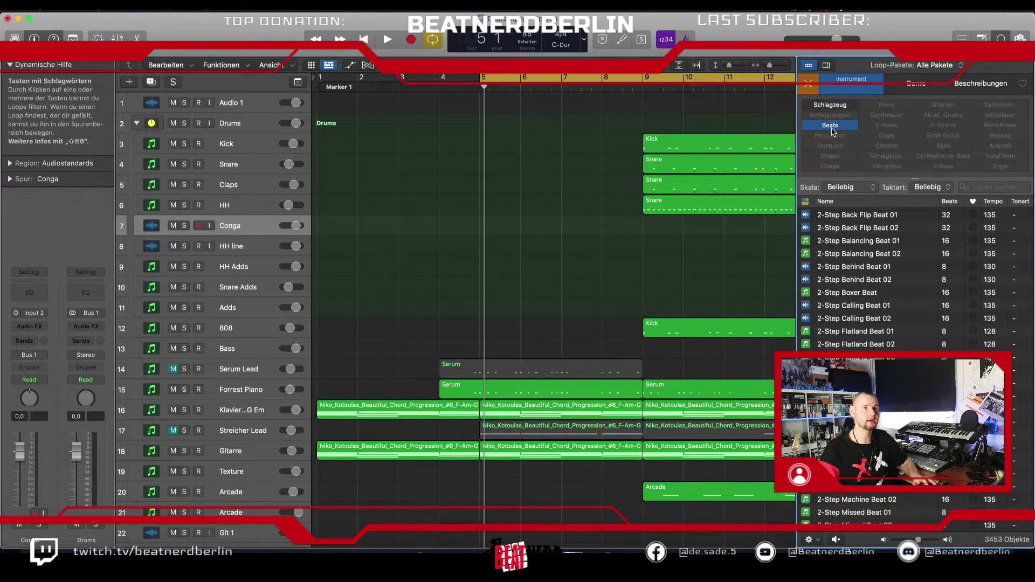
left_click(833, 125)
left_click(830, 166)
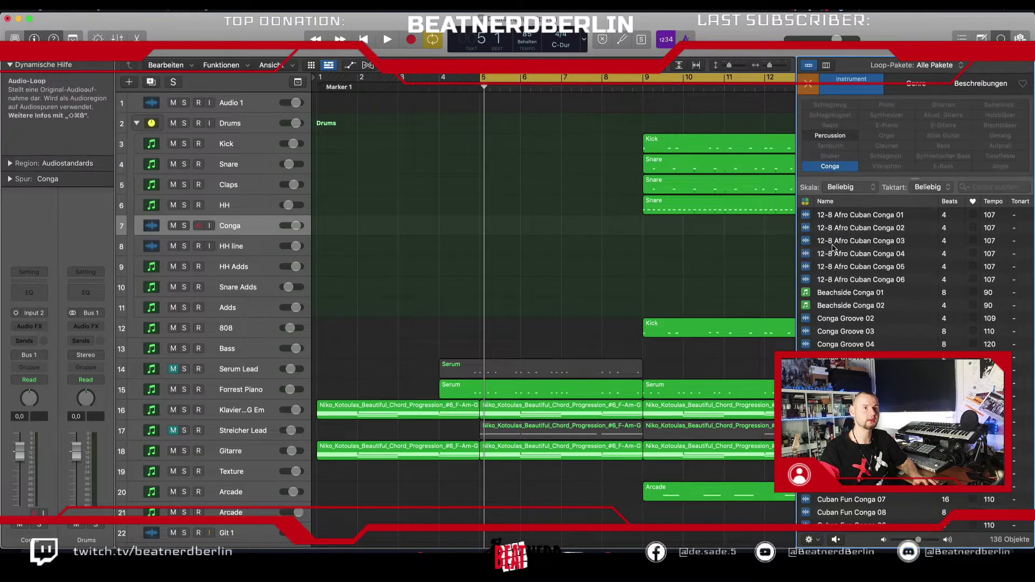
- Audition several conga loops, including Conga Groove 03, continuing down to the Cuban Timba Conga series
left_click(833, 242)
left_click(846, 332)
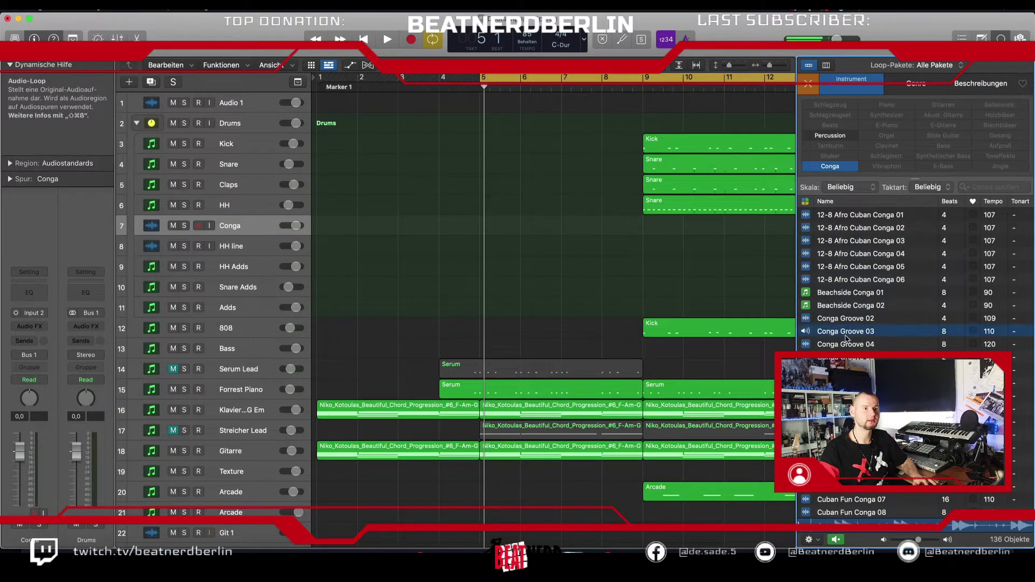
left_click(845, 357)
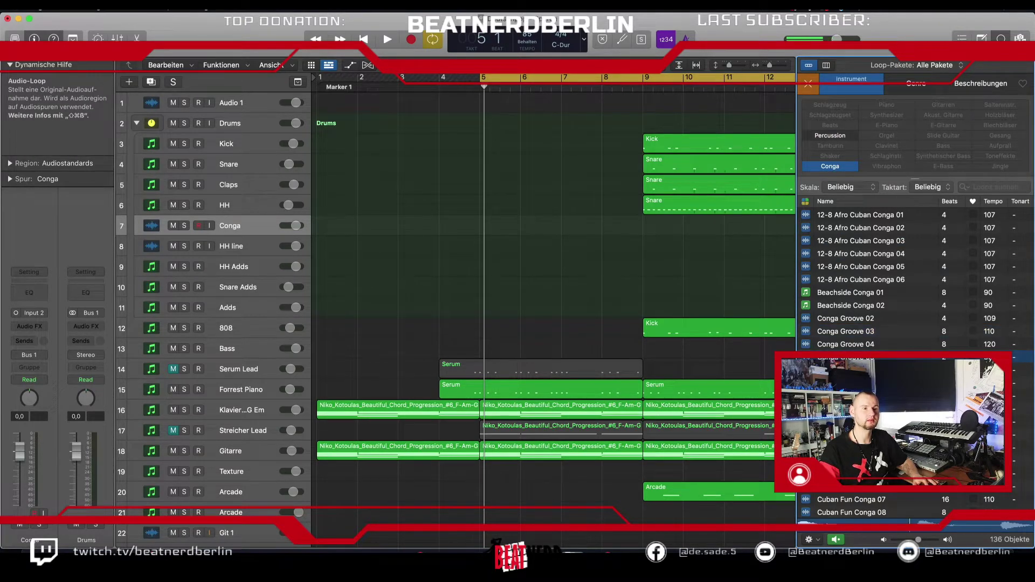
left_click(845, 422)
scroll(846, 422, "down", 4)
left_click(845, 410)
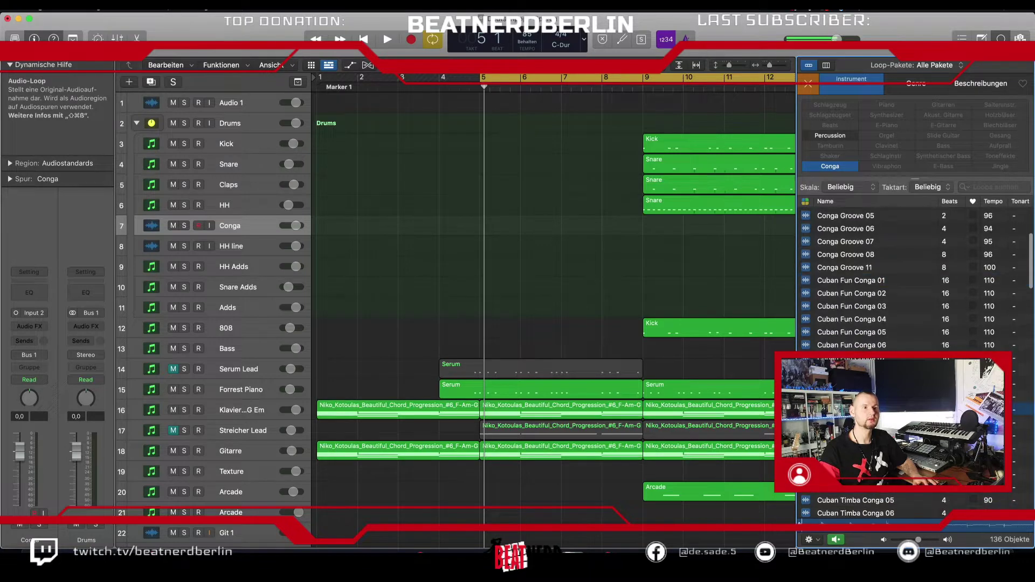
scroll(845, 409, "down", 2)
left_click(846, 390)
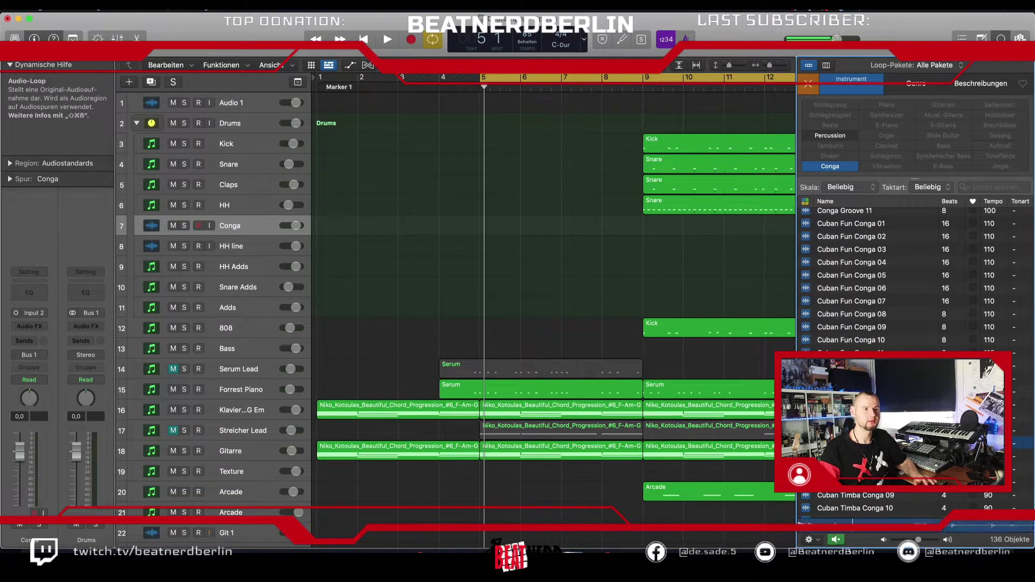
scroll(890, 275, "down", 3)
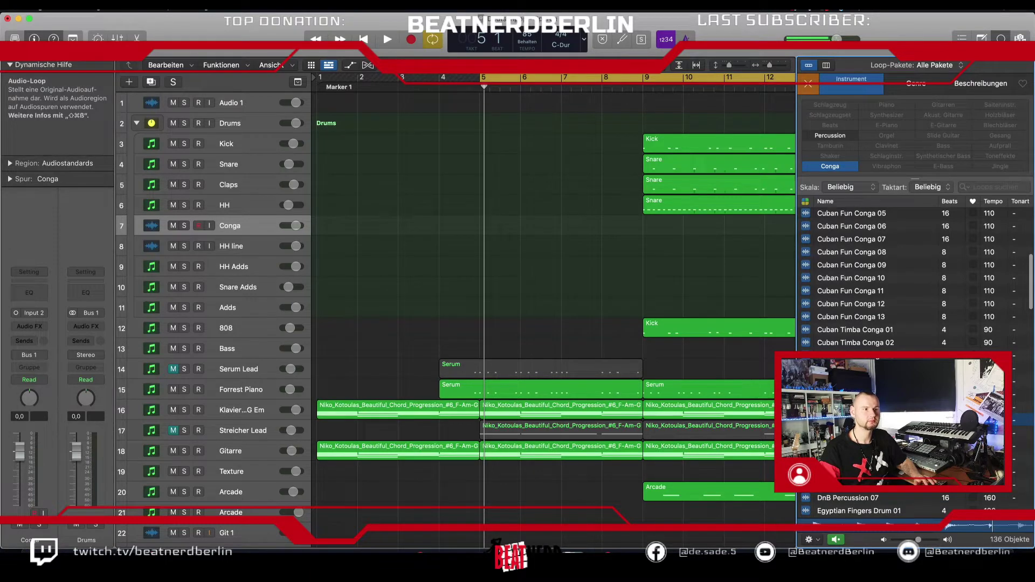
- Place the Cuban Timba Conga 08 loop on the Conga track at bar 4 and play it with the cycle starting at bar 3
left_click_drag(863, 420, 643, 227)
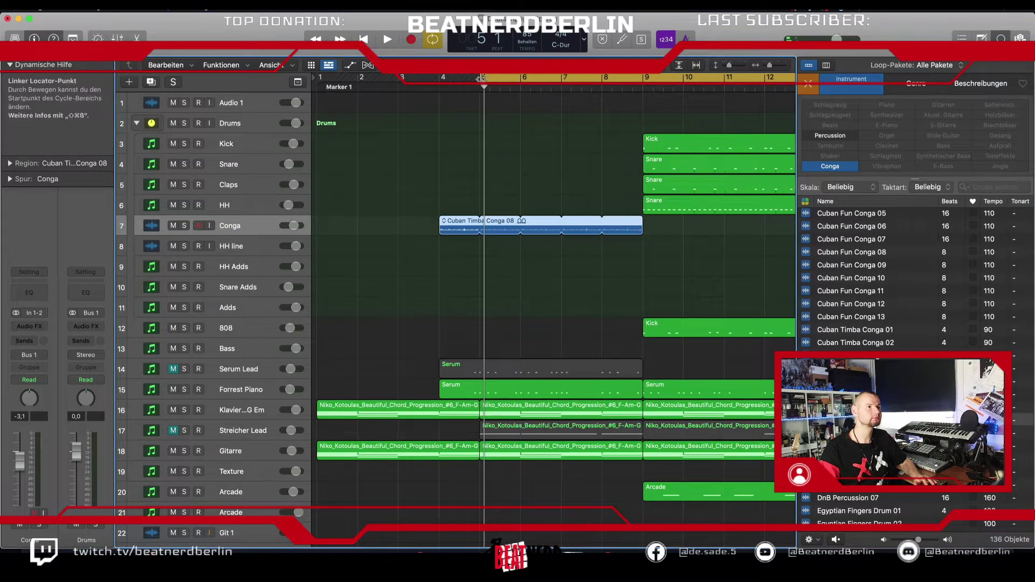
left_click_drag(484, 80, 398, 82)
key("space")
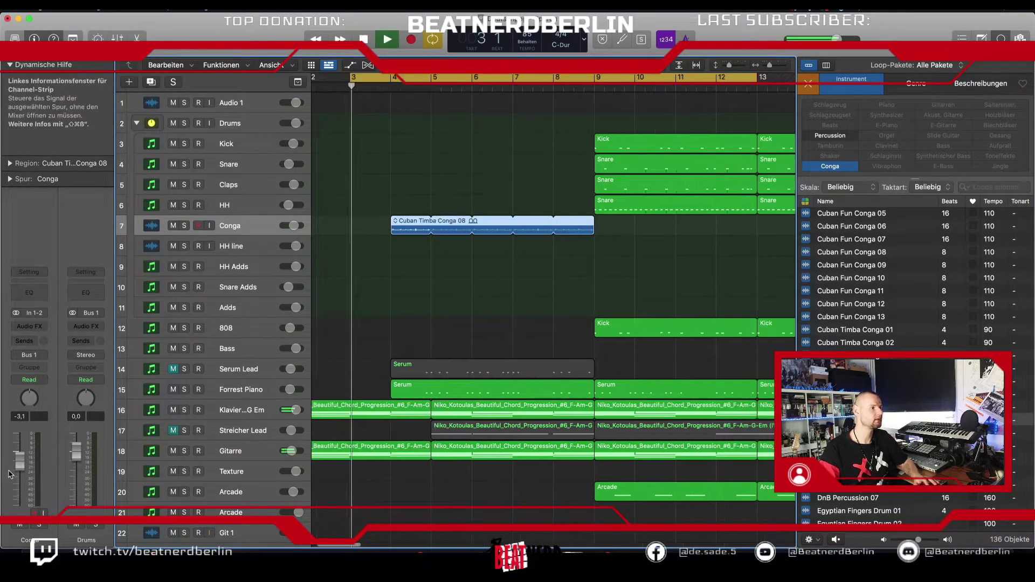
- Lower the Conga track's volume to -5.2 dB during playback, then move its loop region to start at bar 5
left_click_drag(19, 461, 19, 471)
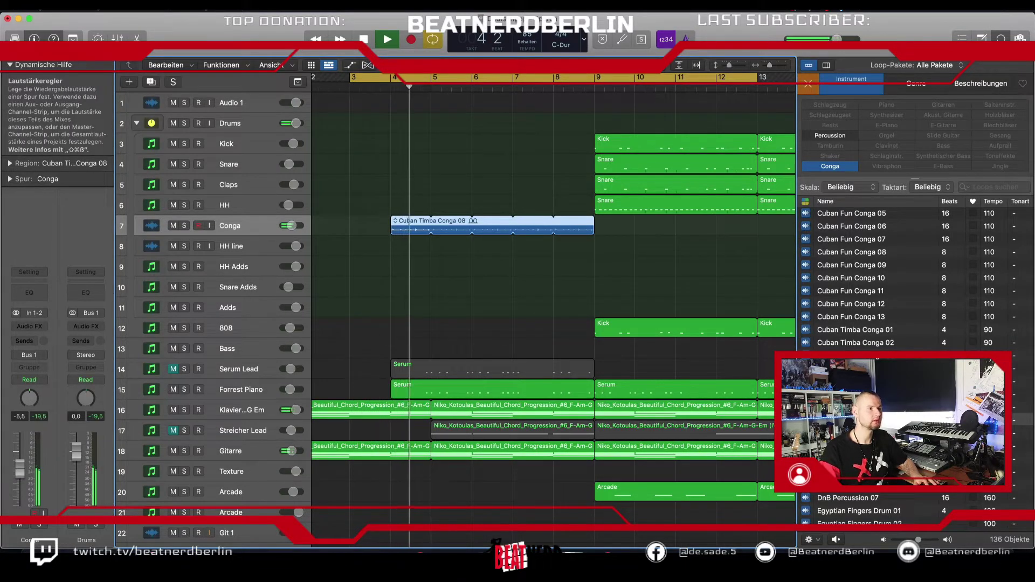
left_click_drag(20, 474, 20, 468)
key("space")
left_click_drag(413, 227, 454, 228)
- Set the cycle range from bar 4 to bar 12 and raise the Conga track's volume to -3.4 dB during playback
left_click(408, 76)
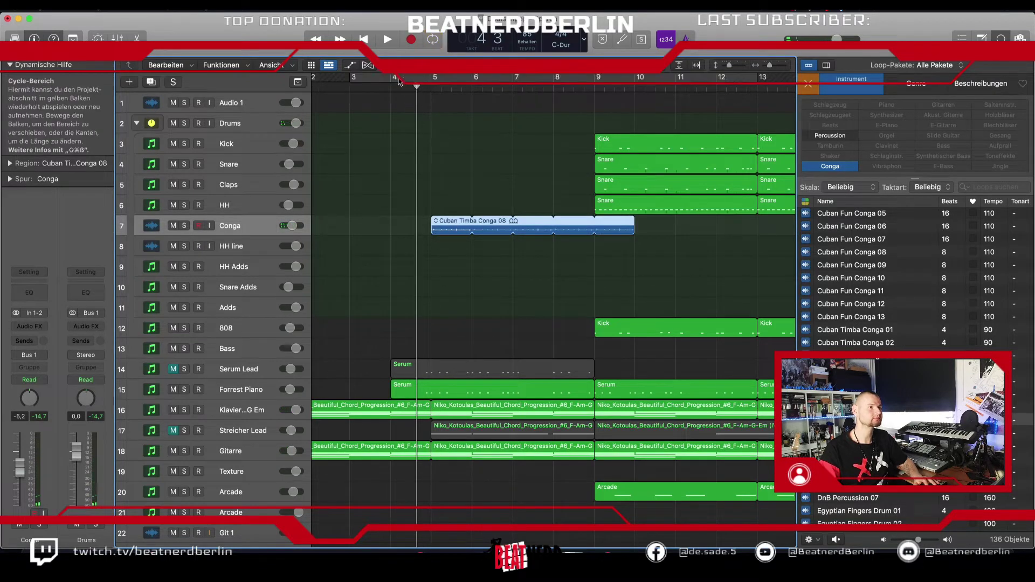
left_click_drag(399, 81, 716, 82)
key("space")
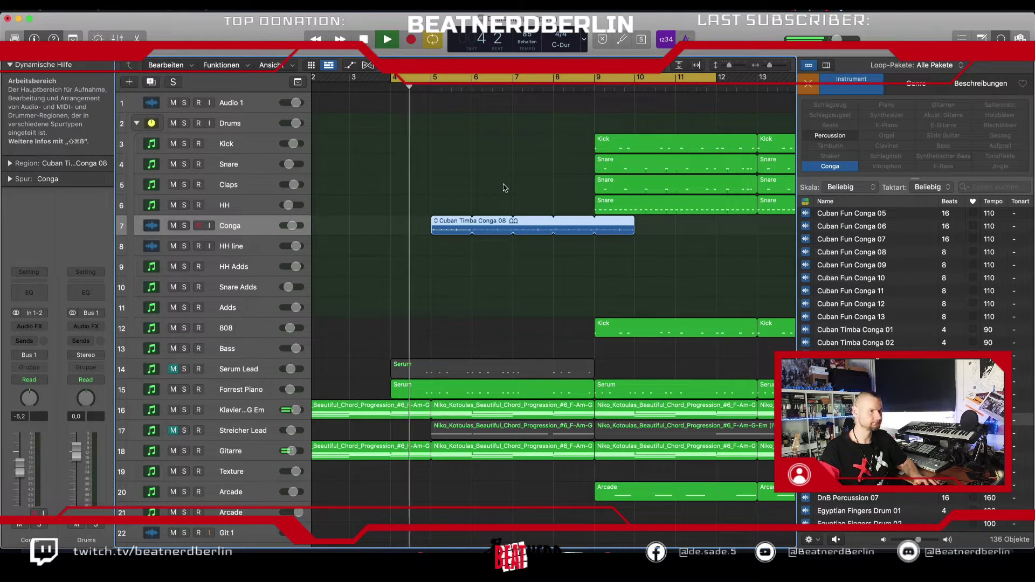
left_click_drag(291, 225, 293, 226)
key("space")
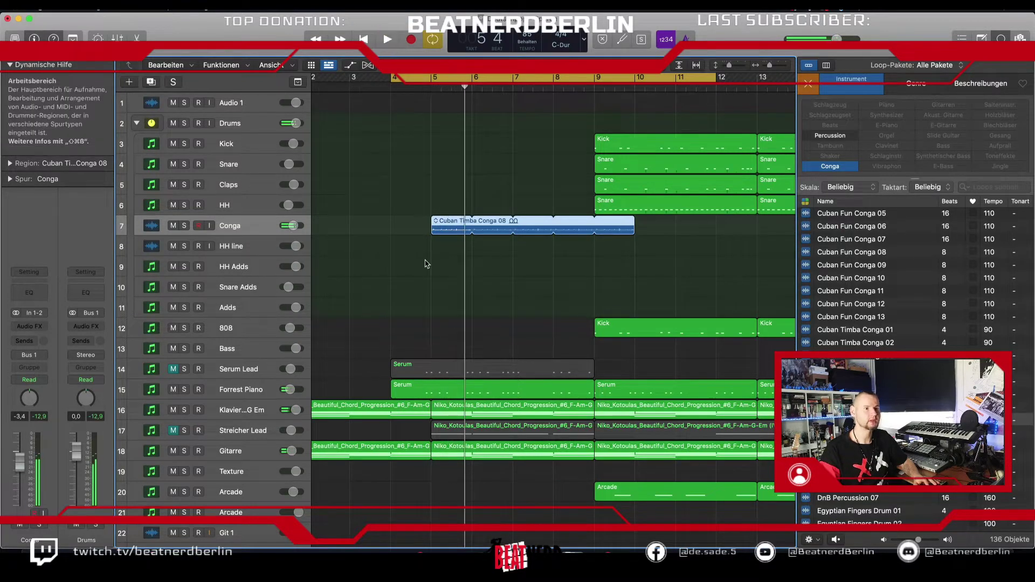
- Delete the Cuban Timba Conga 08 region from the Conga track and audition the next loop in the browser
left_click(474, 247)
left_click(449, 233)
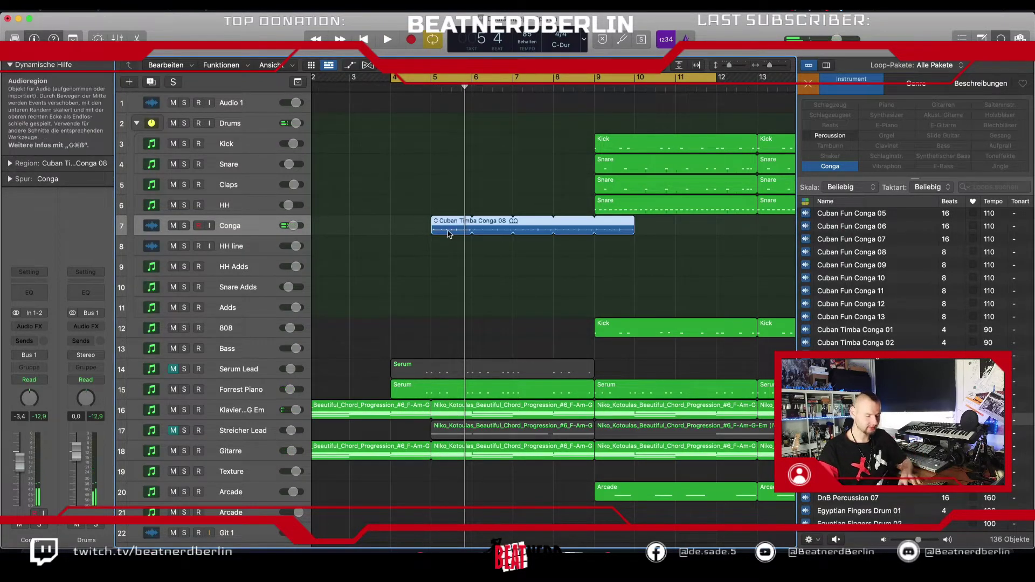
key("Delete")
key("Down")
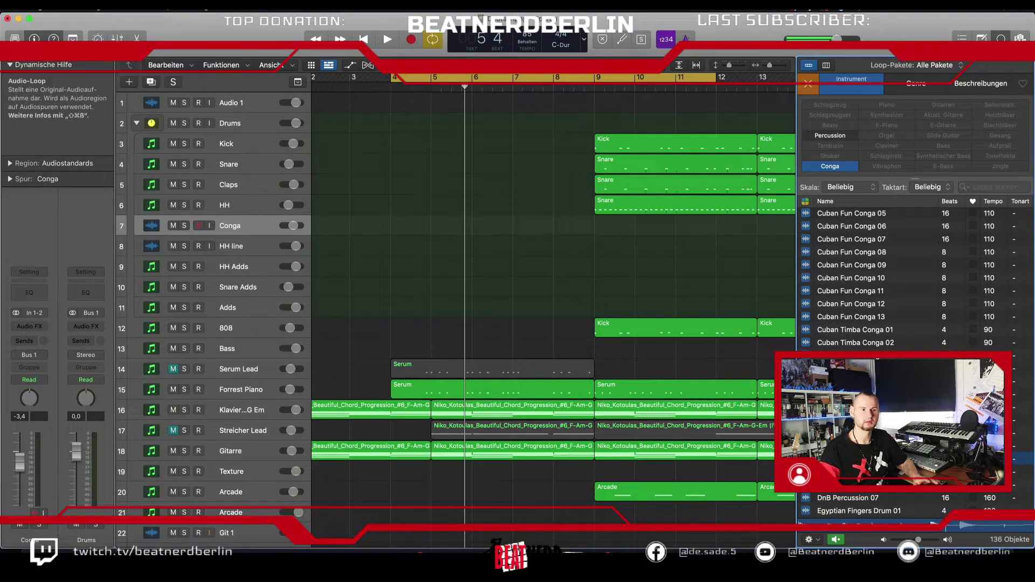
- Place the Cuban Timba Conga 11 loop on the Conga track at bar 4, play it, and move the region to bar 5
left_click_drag(732, 436, 404, 232)
key("space")
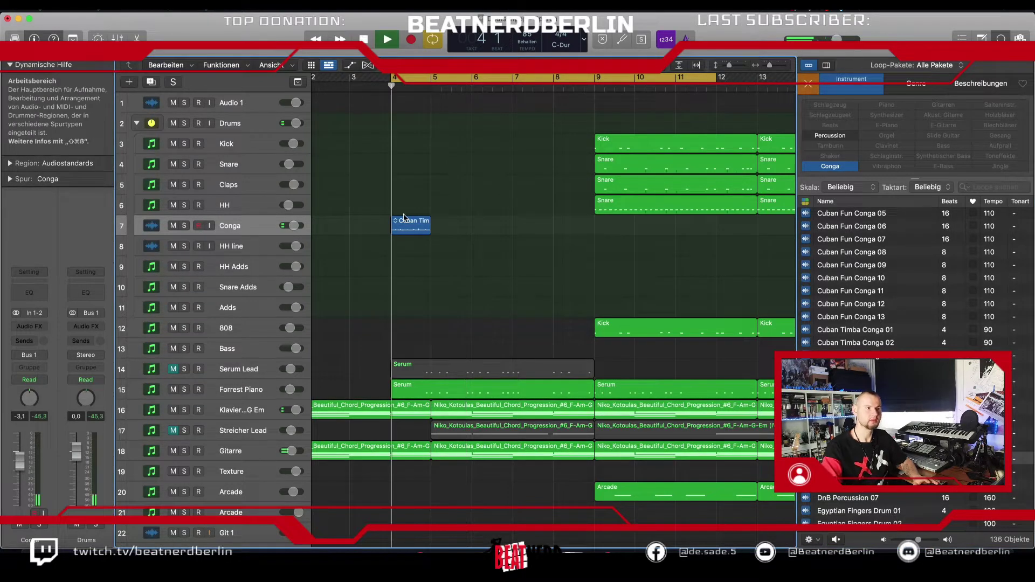
scroll(406, 218, "up", 3)
key("space")
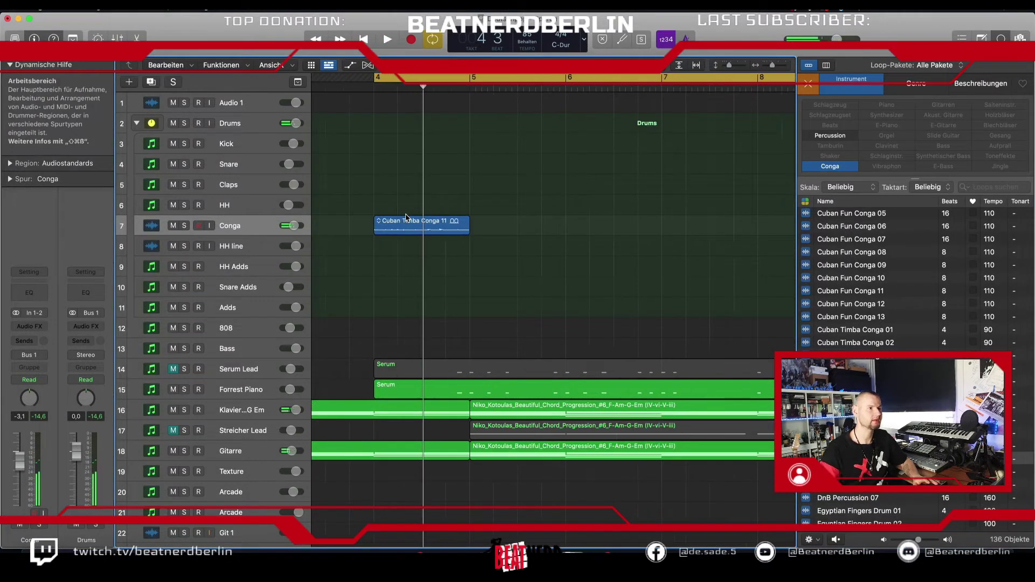
left_click_drag(405, 218, 497, 223)
key("super+Right")
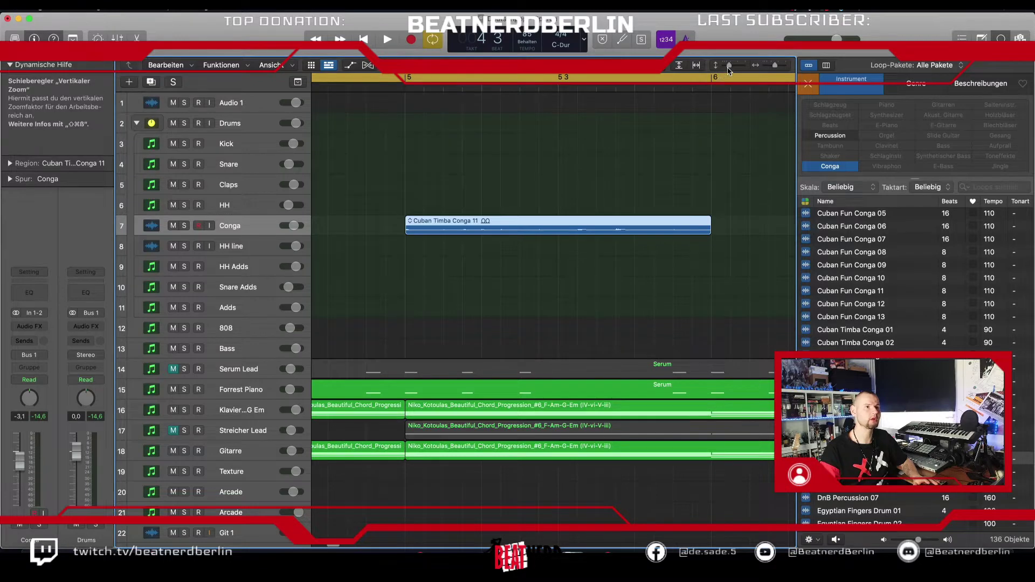
- Enlarge the tracks vertically and set the cycle range from bar 5 to the middle of bar 6
left_click_drag(728, 71, 736, 70)
key("space")
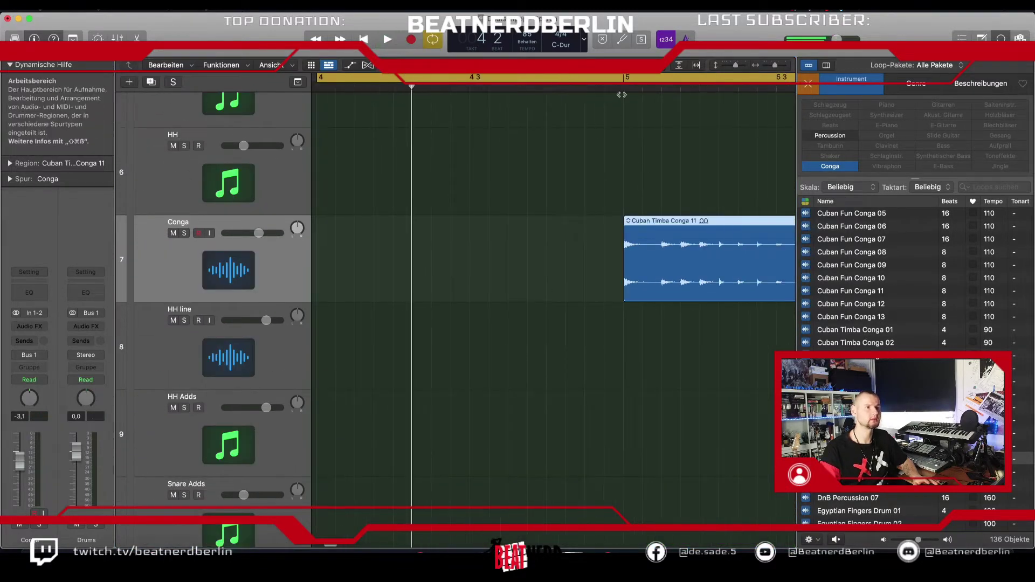
left_click(624, 77)
left_click_drag(624, 77, 974, 97)
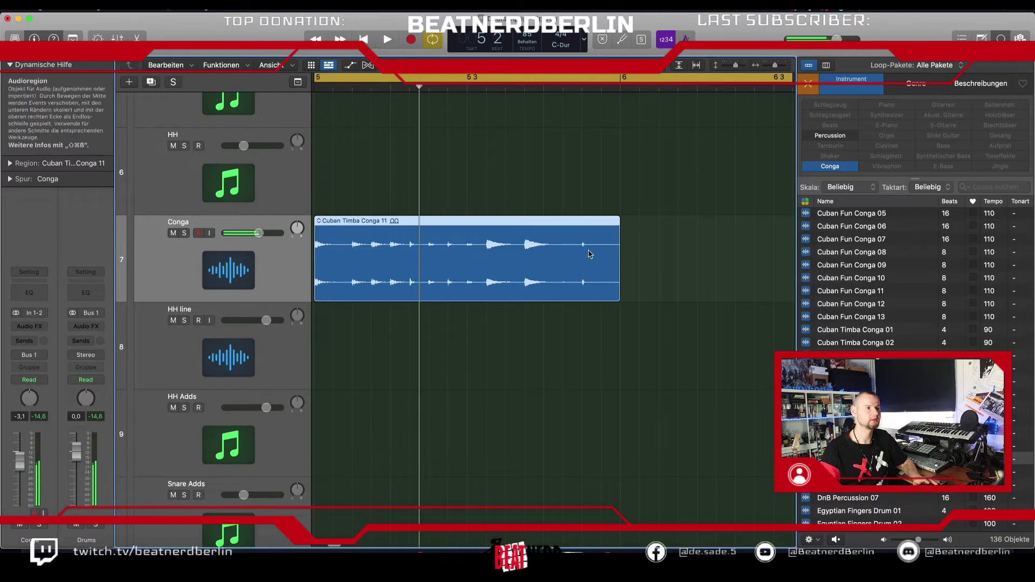
- Cut the quiet slice starting at about 5 2 2 out of the conga region with the Scissors tool, delete it, and play the result
left_click(691, 291)
right_click(596, 306)
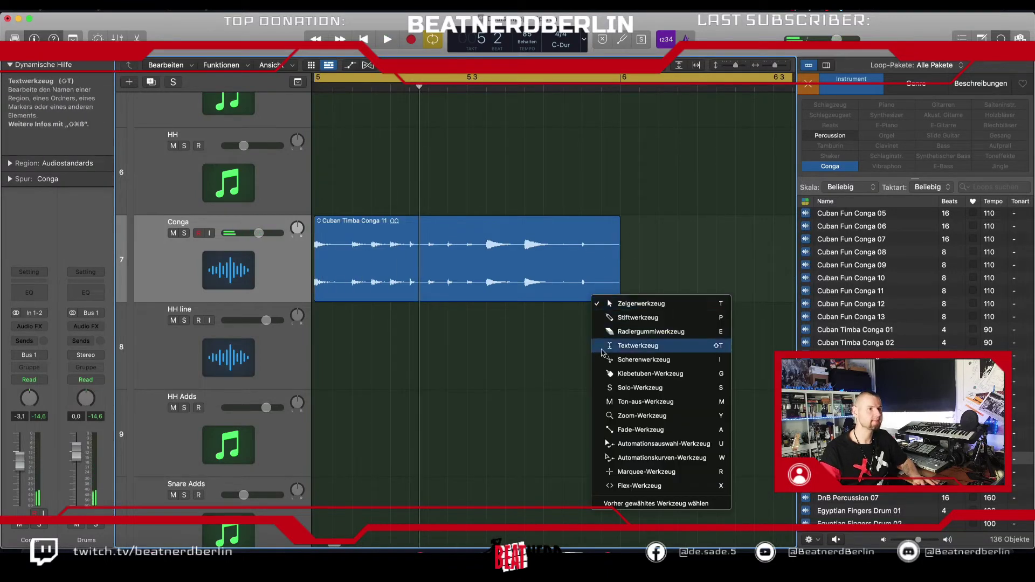
left_click(612, 361)
left_click(409, 289)
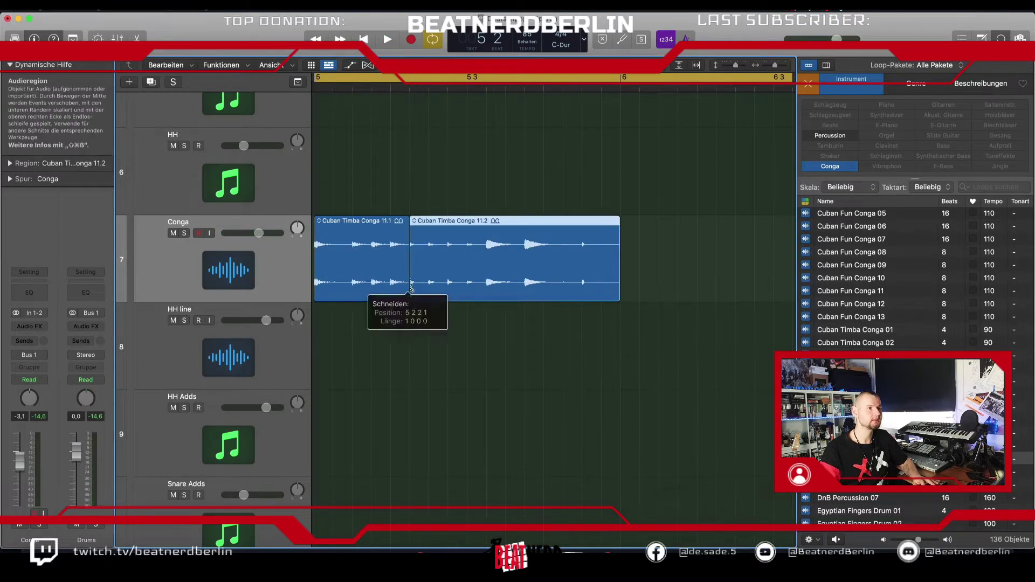
left_click(425, 280)
left_click(418, 221)
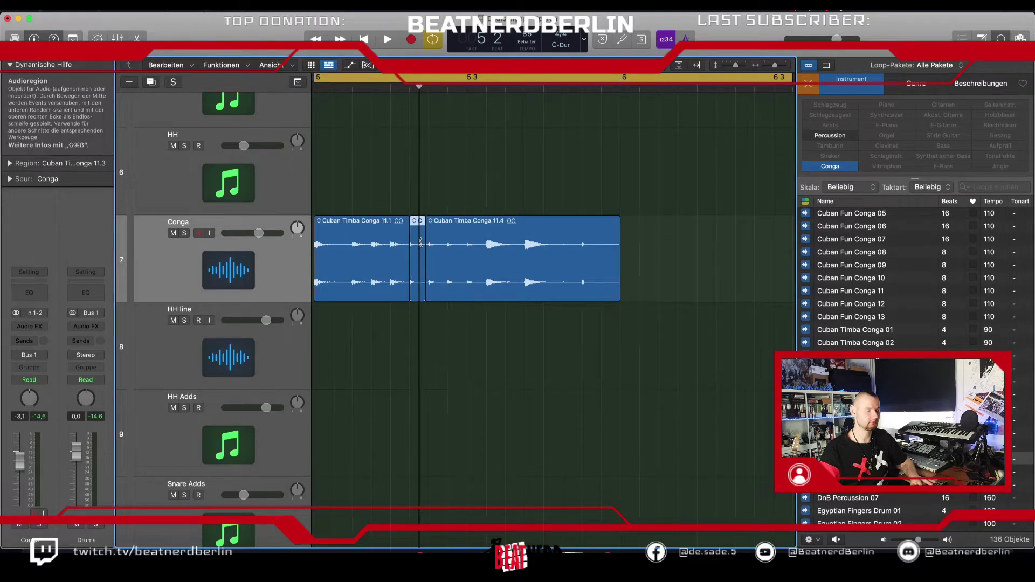
key("space")
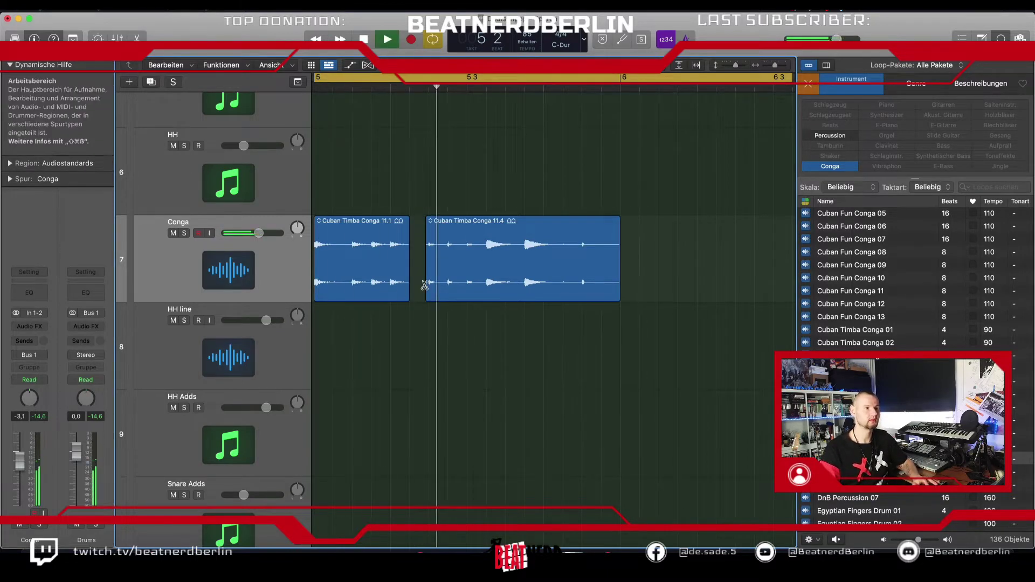
key("space")
- Split off and delete the quiet conga slice that ends at 5 3 1 121, then play back the edited bar
left_click(443, 249)
left_click(477, 250)
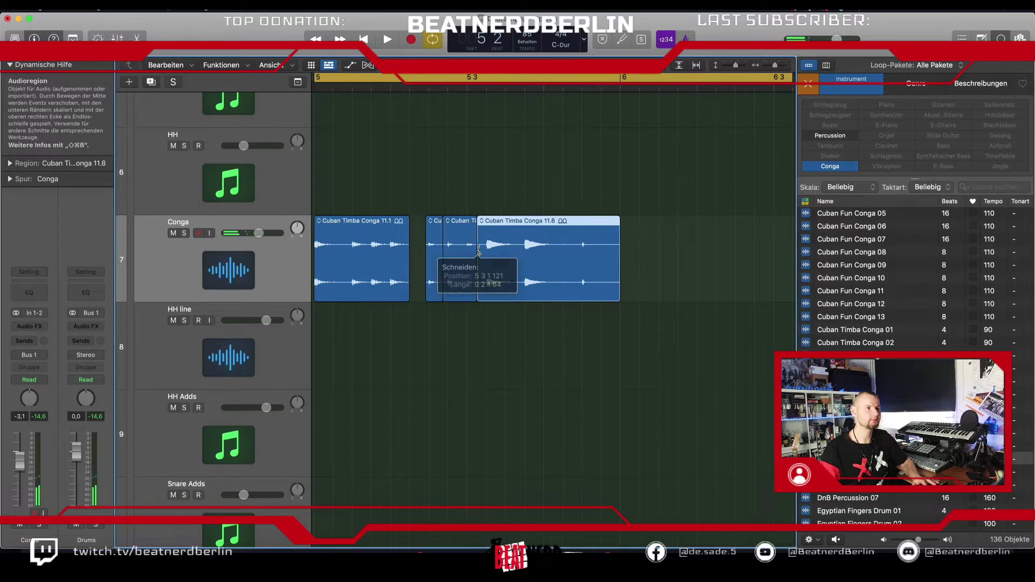
left_click(462, 251)
key("Delete")
key("space")
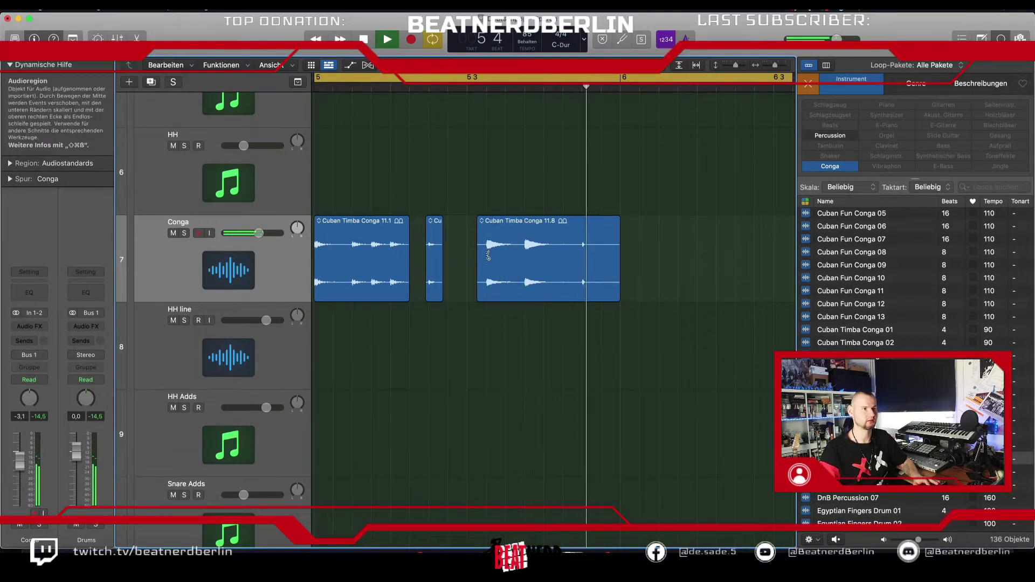
key("space")
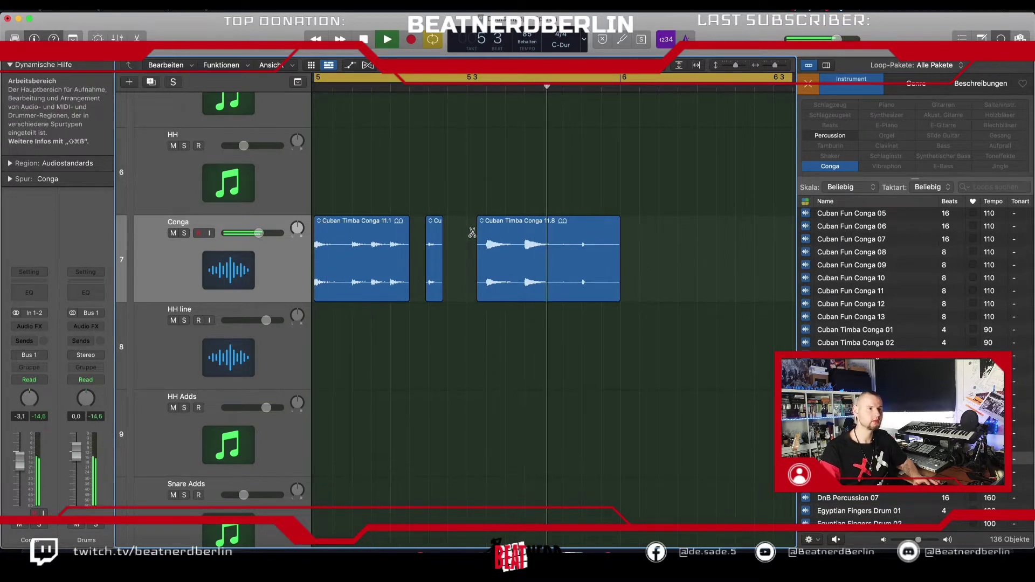
key("space")
- Split around the second loud hit in the last conga region, delete that slice, and play back the bar
left_click(519, 245)
left_click(556, 252)
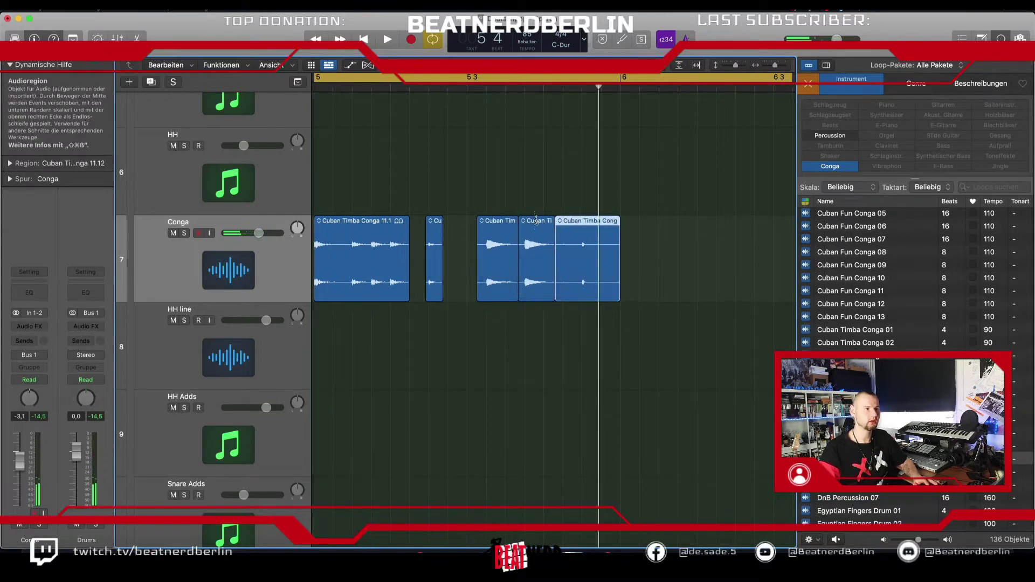
left_click(537, 252)
key("BackSpace")
key("space")
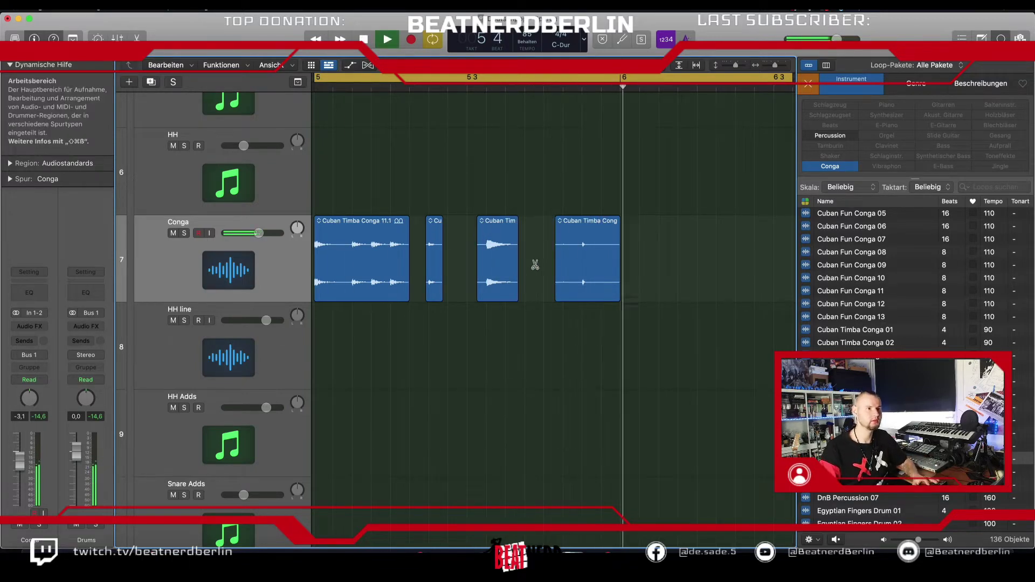
key("space")
- Return to the Pointer tool and repeat the chopped conga bar along the Conga track up to bar 13
key("z")
key("z")
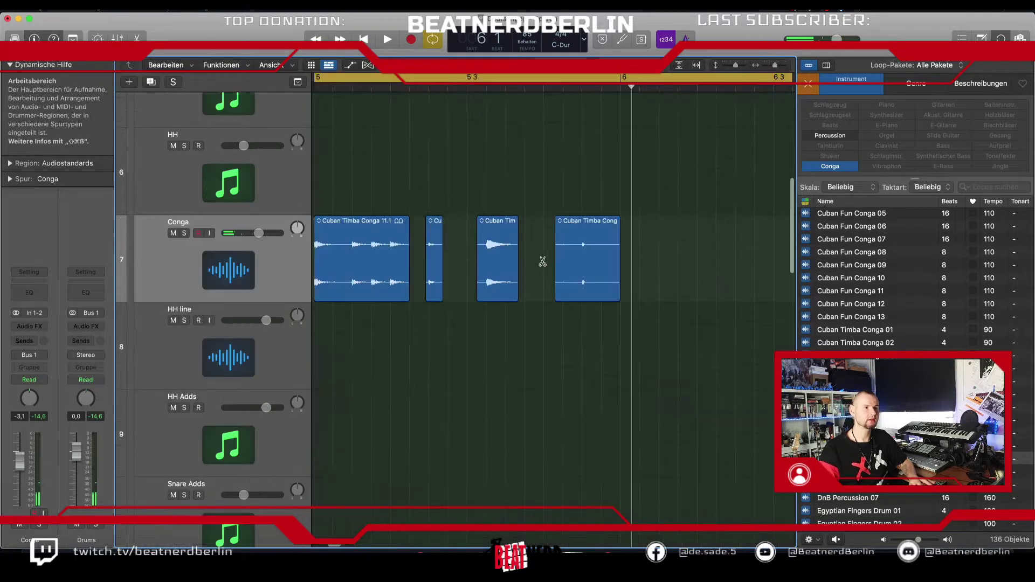
key("t")
left_click(546, 257)
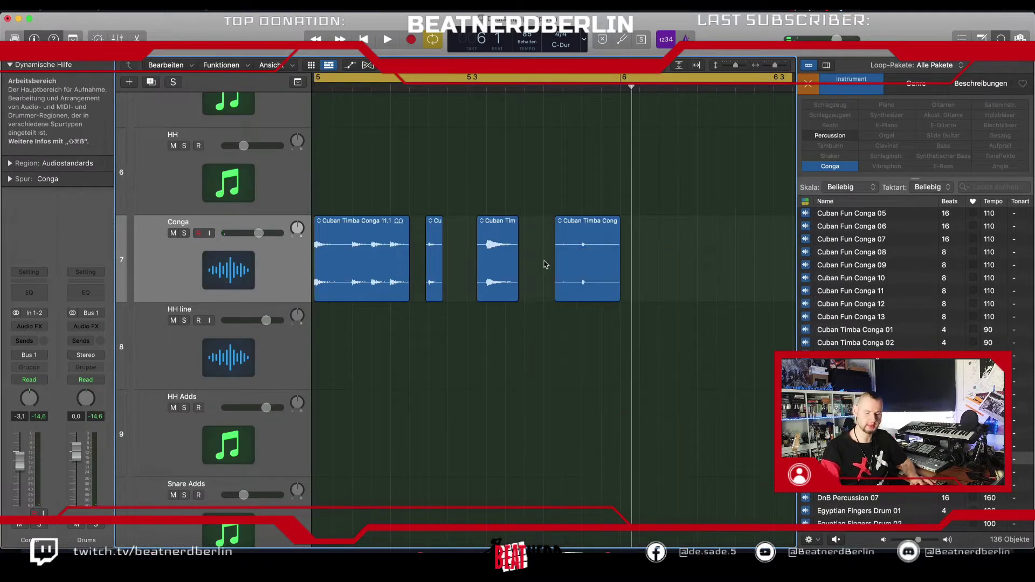
key("z")
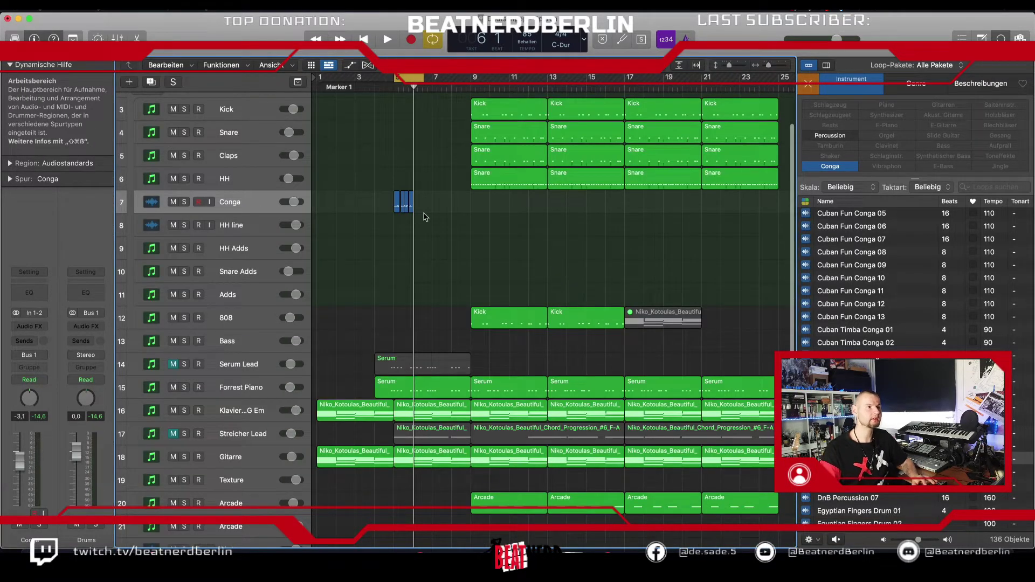
key("super+Right")
key("super+Right")
key("super+Right")
key("super+Right")
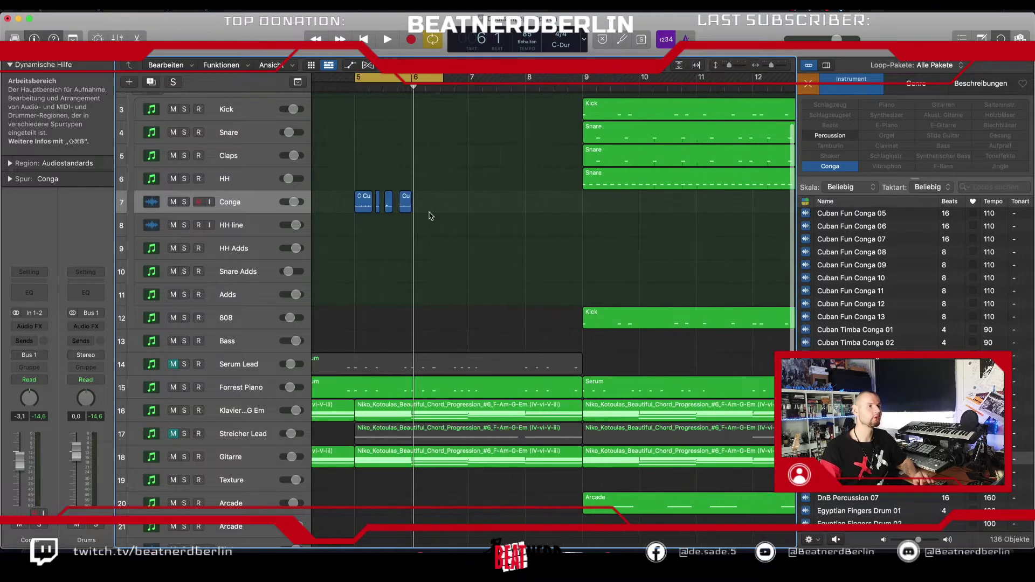
left_click_drag(362, 202, 686, 211)
- Switch off the cycle to play the arrangement from bar 1, then switch it back on and play from bar 5
key("c")
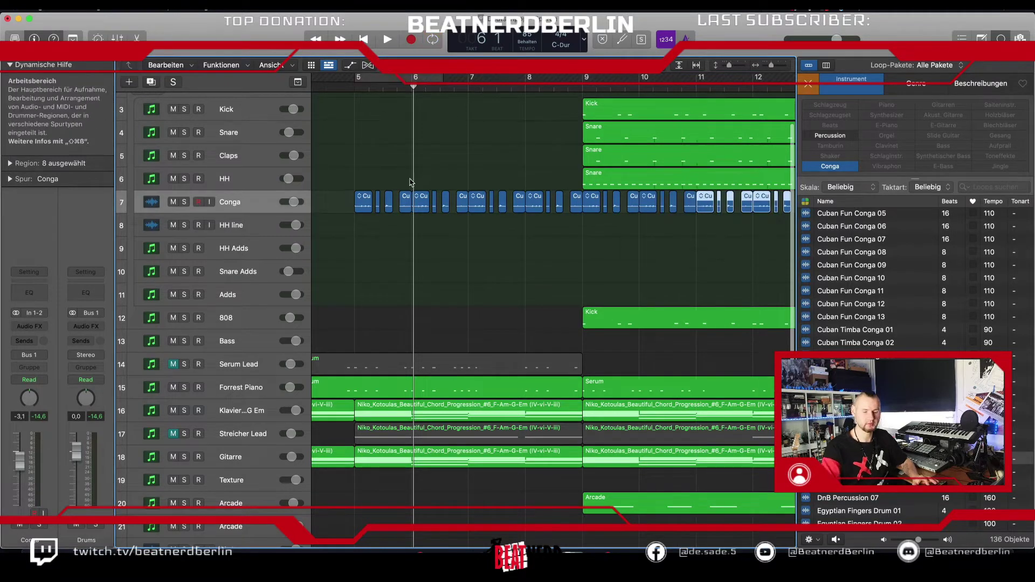
scroll(410, 182, "down", 3)
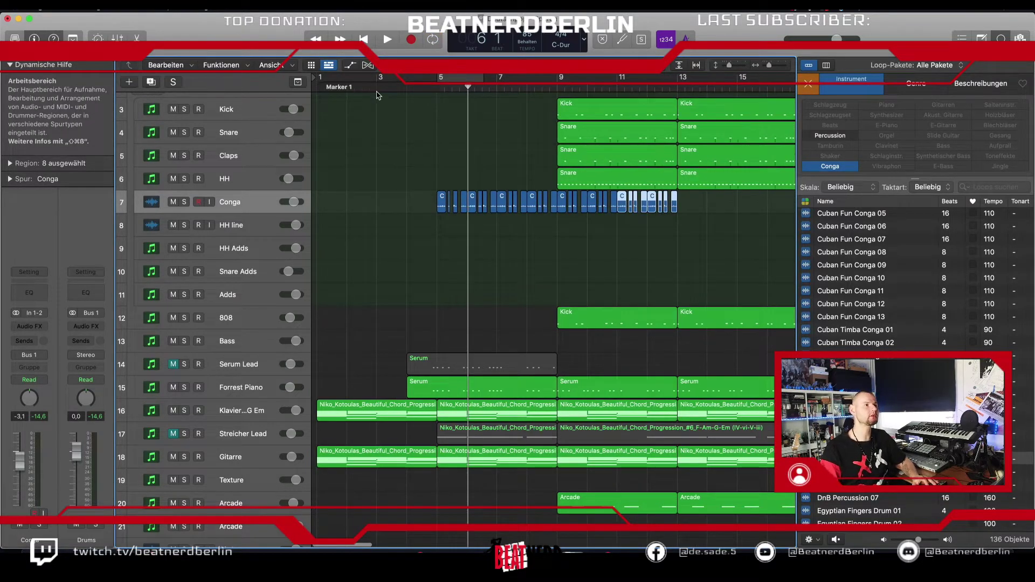
left_click_drag(333, 88, 317, 88)
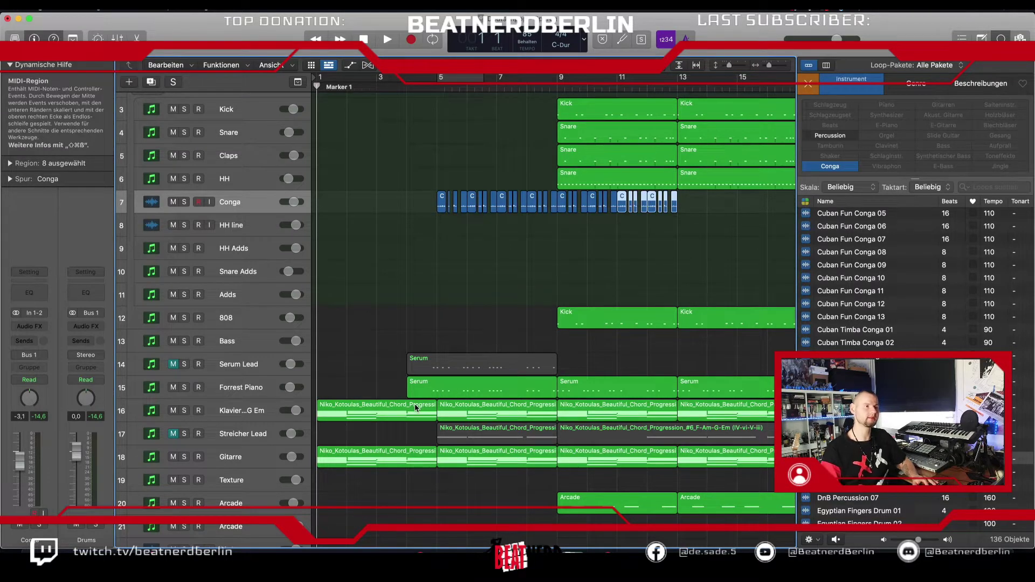
key("space")
left_click(449, 78)
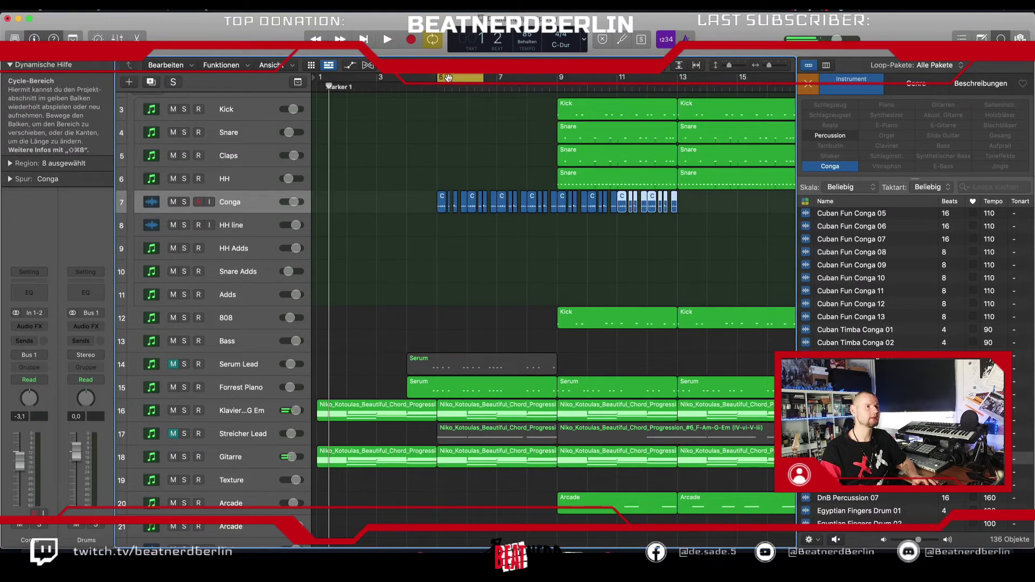
key("space")
key("space")
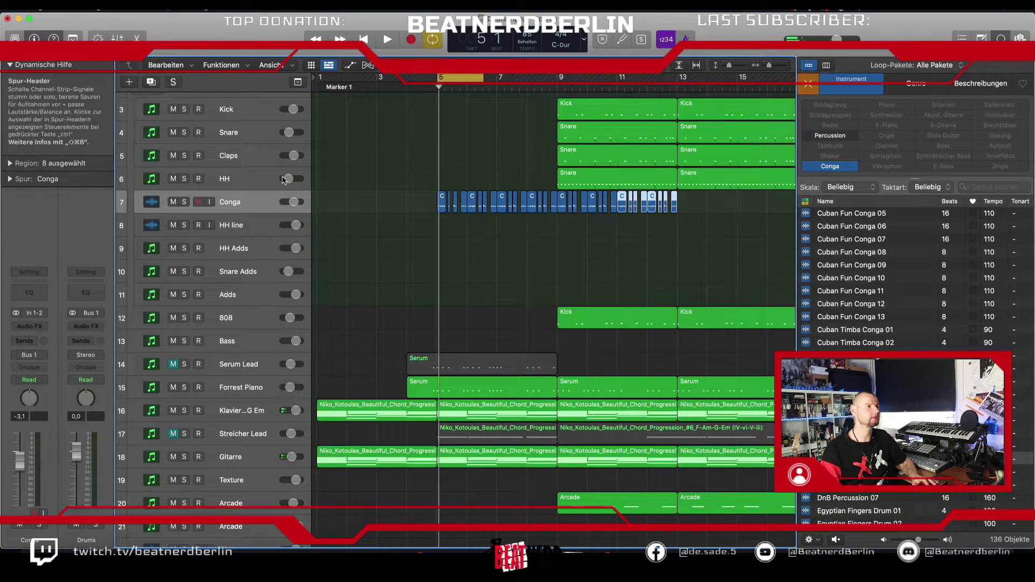
- Solo the Conga track and, during playback, insert the stereo FabFilter Pro-Q 3 as its audio effect
left_click(184, 202)
key("super+Right")
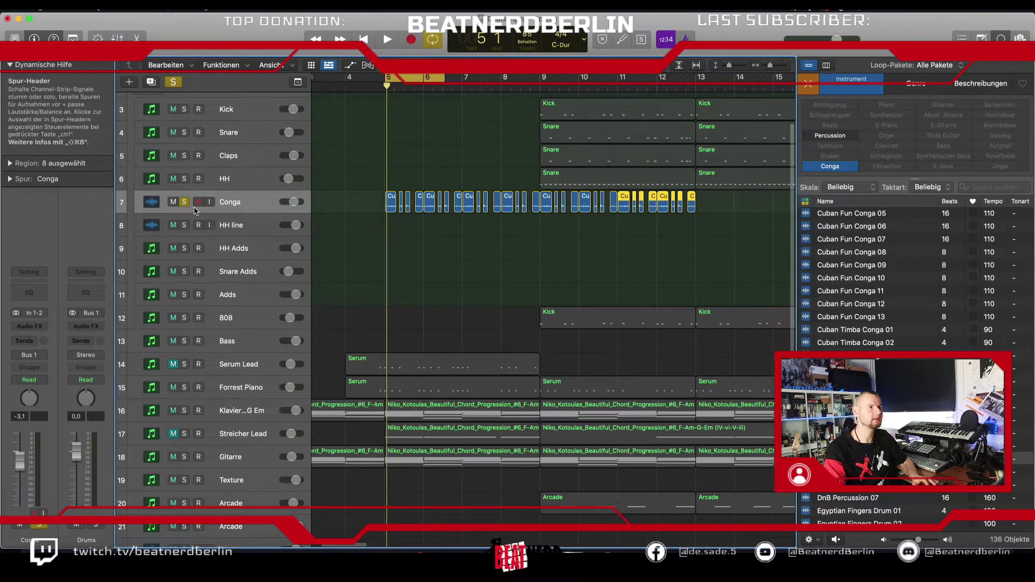
key("space")
left_click(32, 327)
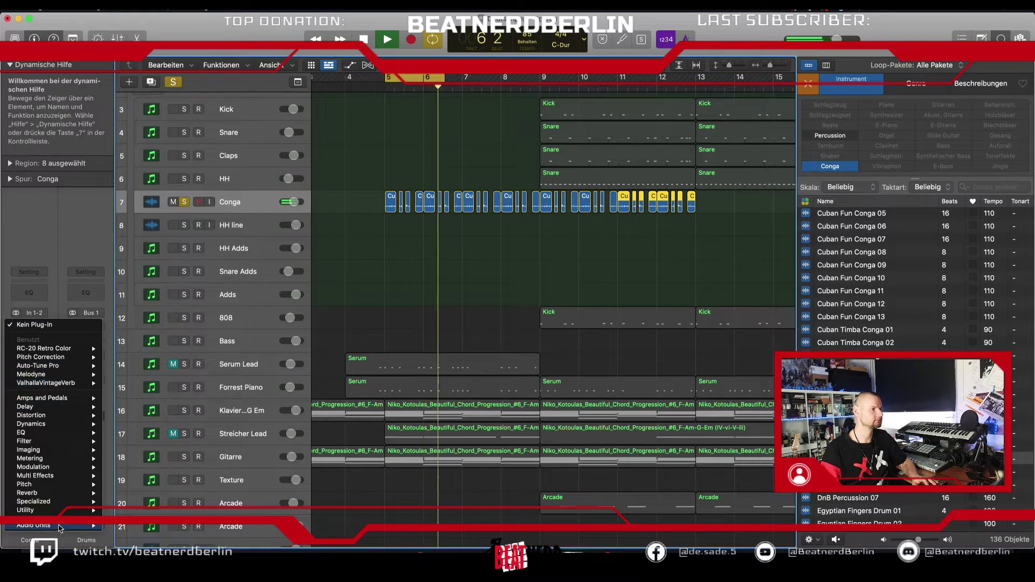
mouse_move(60, 526)
mouse_move(141, 323)
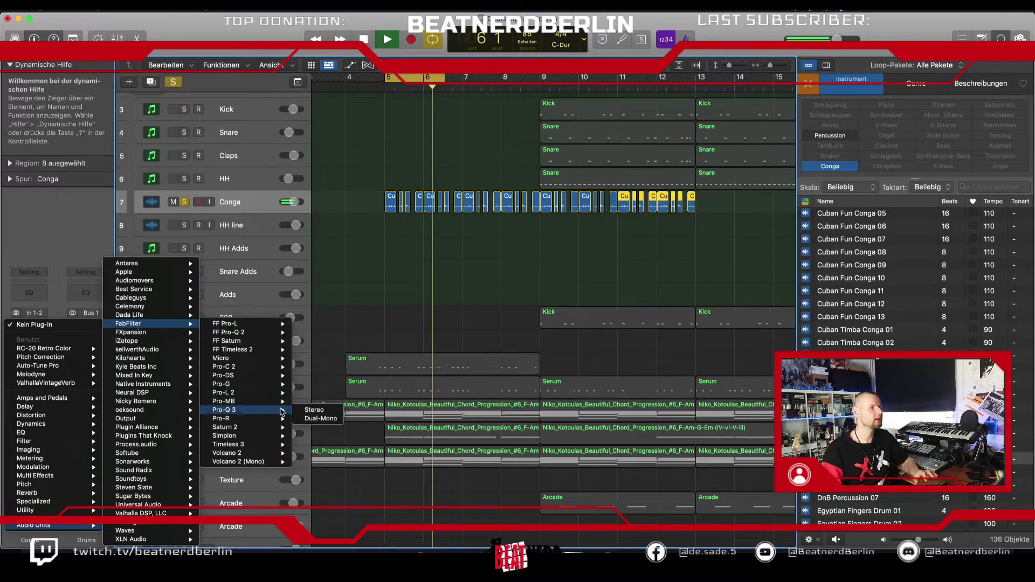
left_click(297, 410)
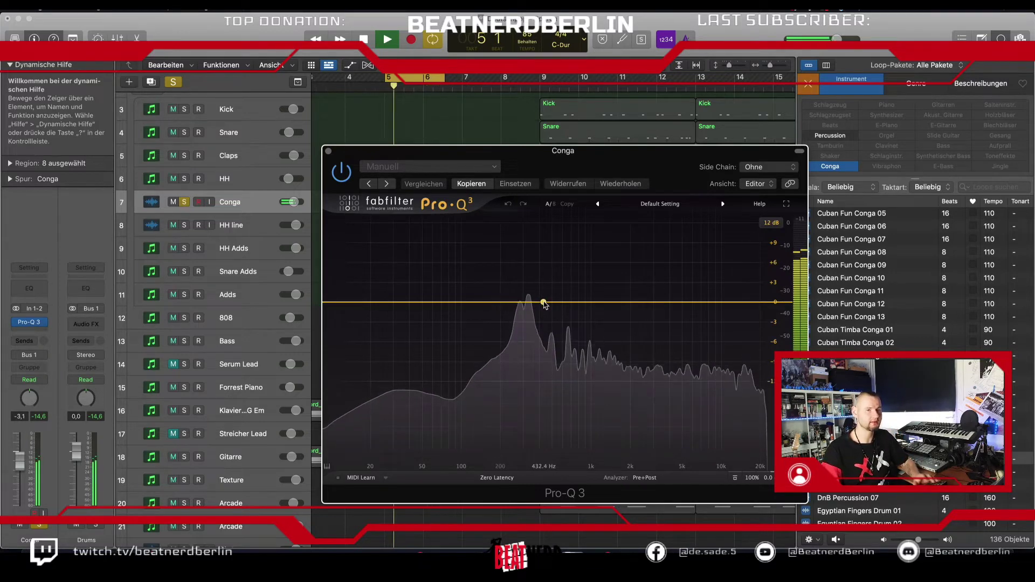
- In Pro-Q 3, add a slight bell boost near 400 Hz and a 48 dB/oct low cut at about 105 Hz
mouse_move(543, 303)
left_mouse_down()
mouse_move(612, 284)
mouse_move(536, 280)
mouse_move(538, 288)
left_mouse_up()
left_click(387, 302)
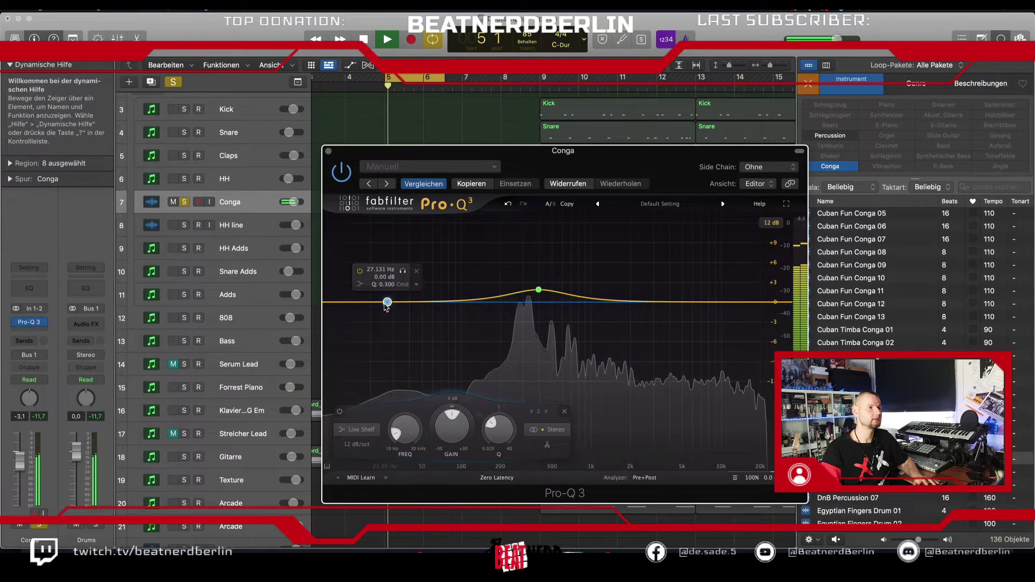
left_click(340, 432)
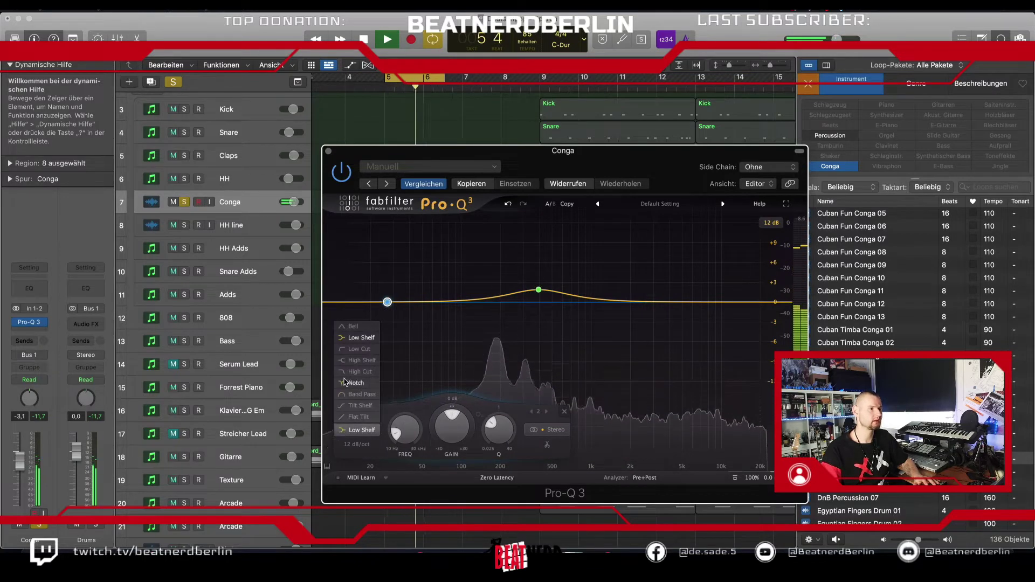
left_click(356, 350)
left_click(351, 446)
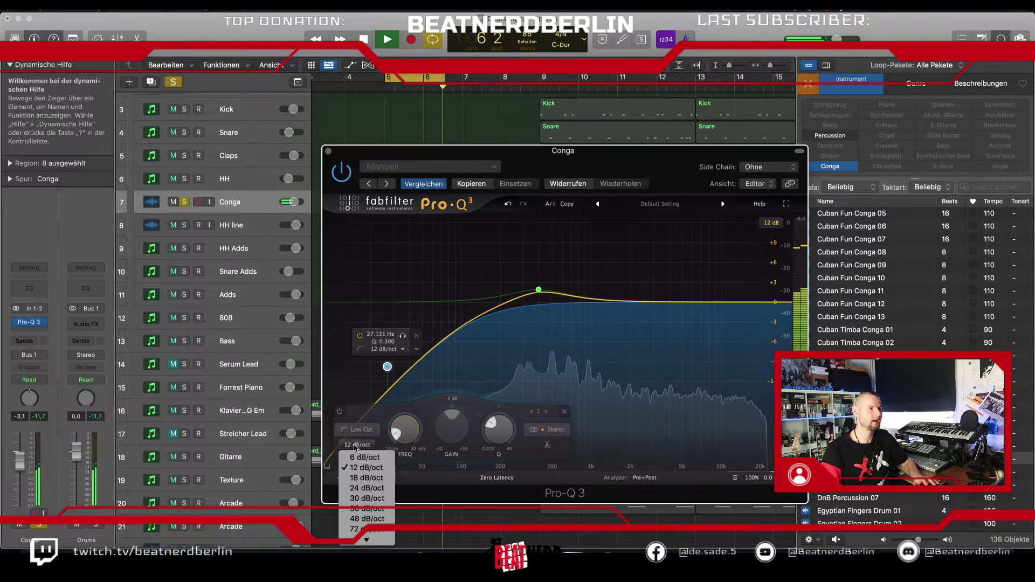
left_click(367, 520)
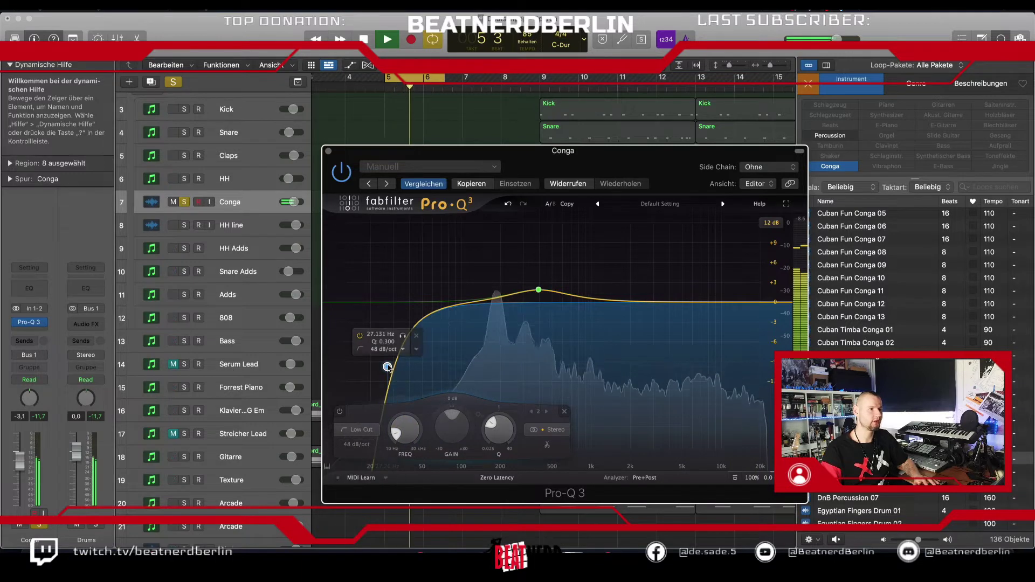
left_click_drag(387, 367, 465, 357)
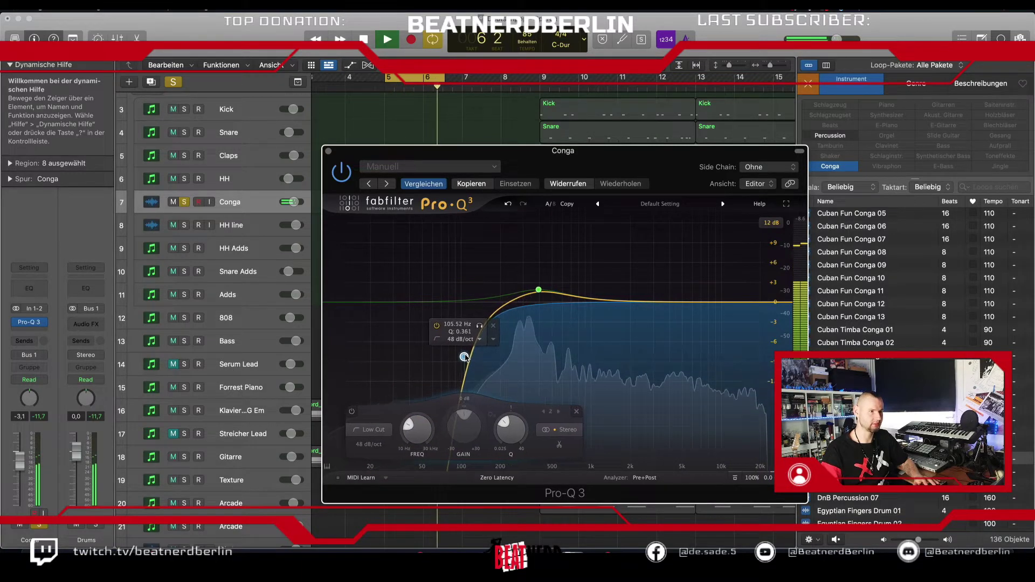
- Move the bell boost to about 4 kHz and the low cut to about 190 Hz, then close the equalizer and stop playback
left_click_drag(539, 291, 670, 294)
left_click_drag(475, 357, 468, 353)
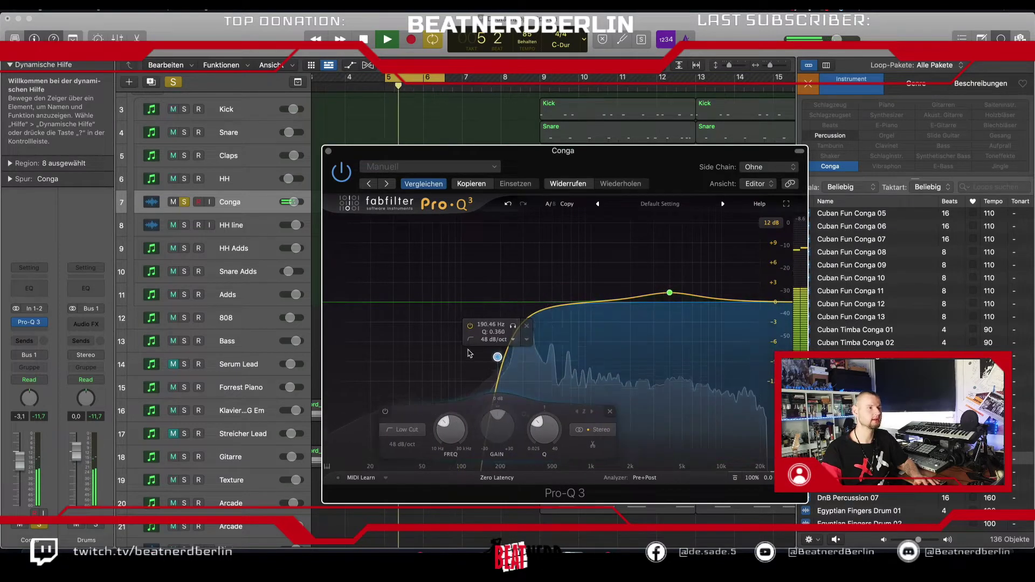
left_click(328, 151)
key("space")
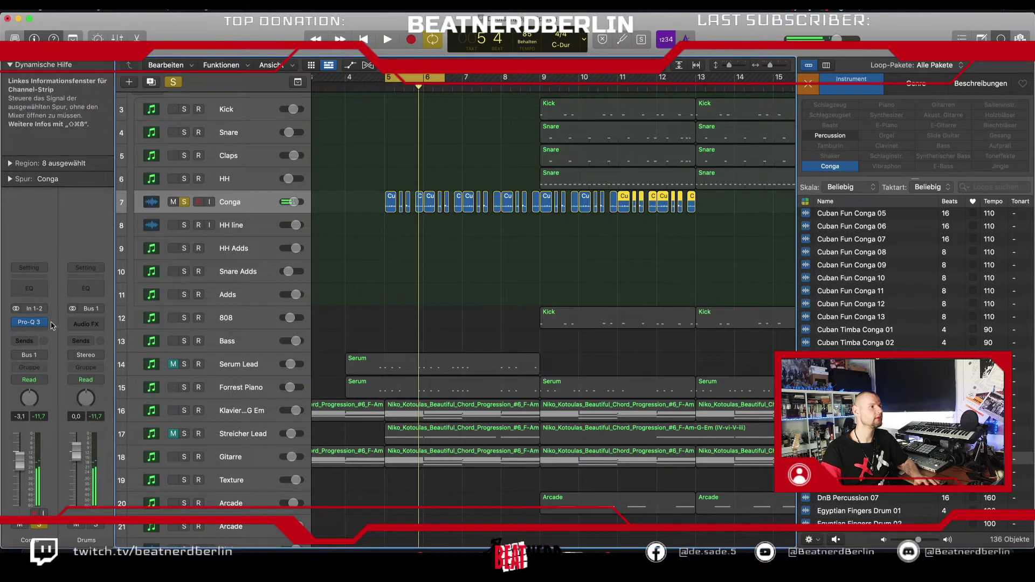
- Insert XLN Audio's RC-20 Retro Color after the EQ on the Conga track, load its VHS preset and start playback
left_click(46, 331)
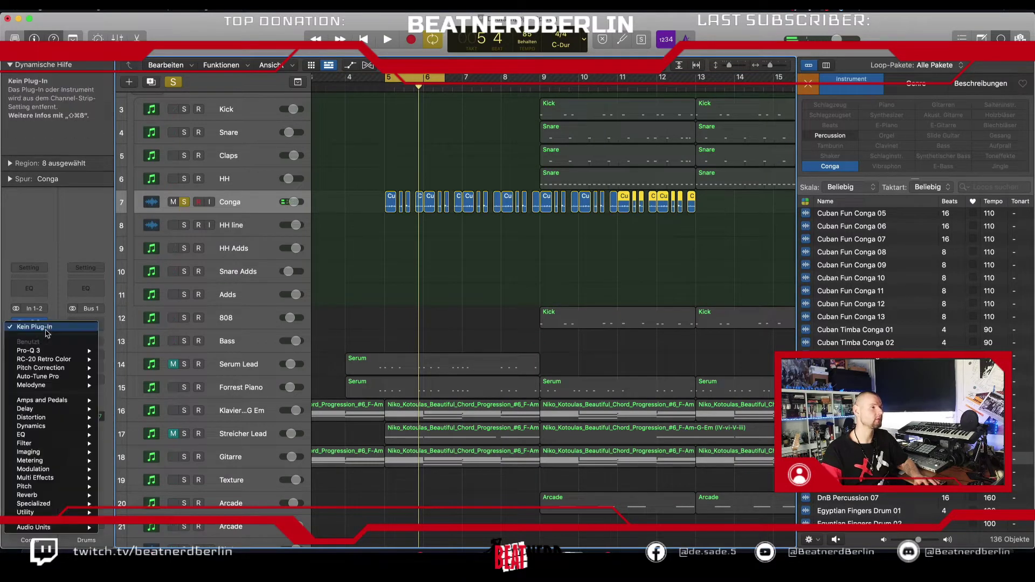
mouse_move(54, 527)
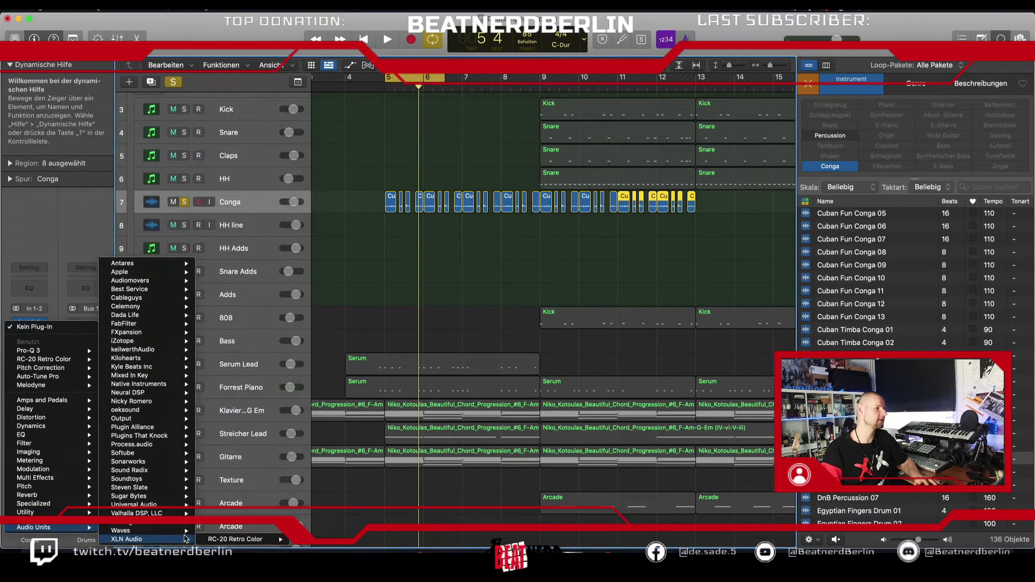
left_click(506, 294)
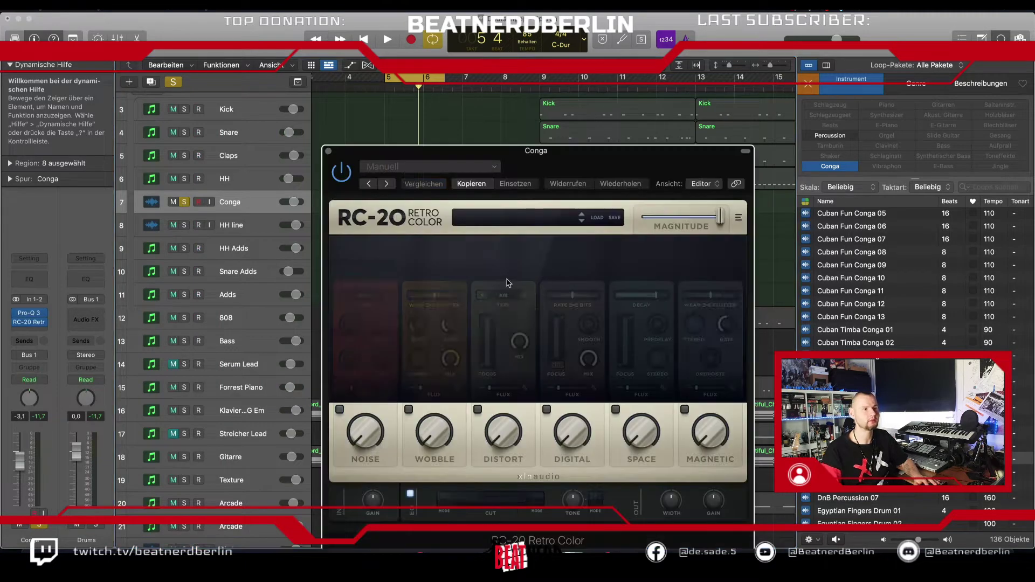
left_click(581, 217)
key("space")
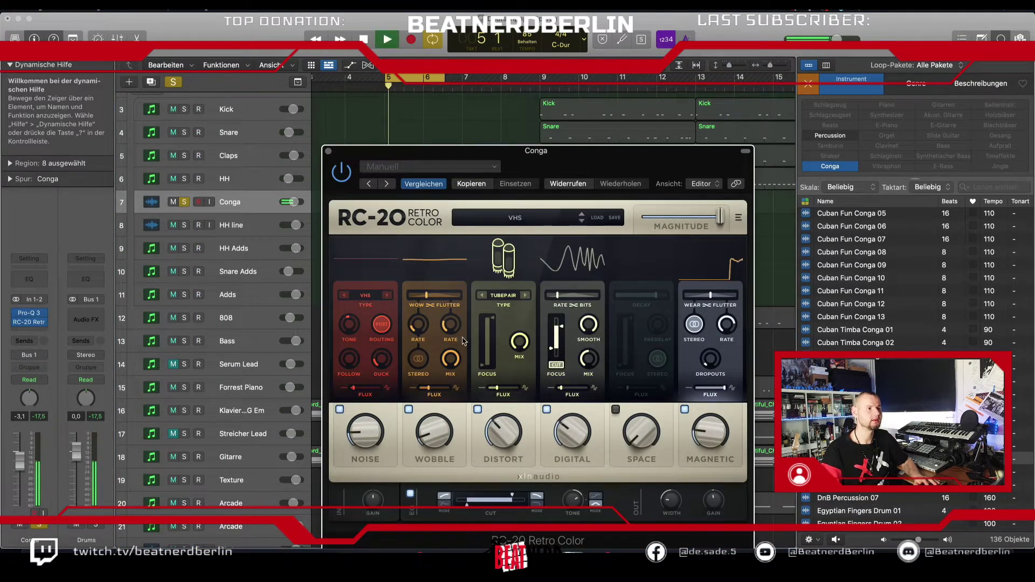
- In RC-20, set Noise to 0 %, Magnetic to 11 % and Wobble to 10 %, lower Distort and Digital, then close it and stop playback
mouse_move(359, 467)
left_click_drag(358, 467, 360, 487)
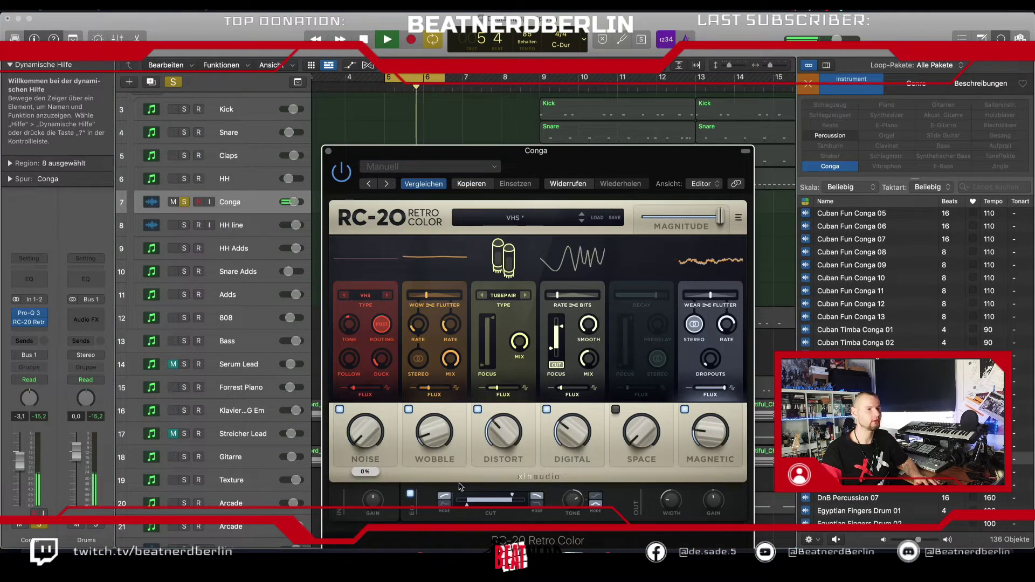
left_click_drag(694, 431, 699, 447)
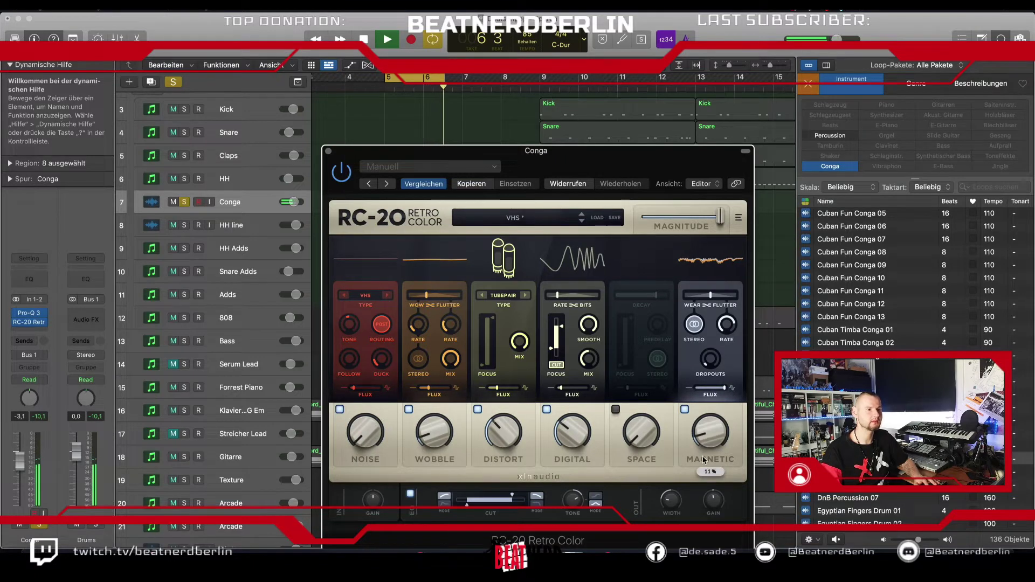
left_click_drag(590, 446, 566, 470)
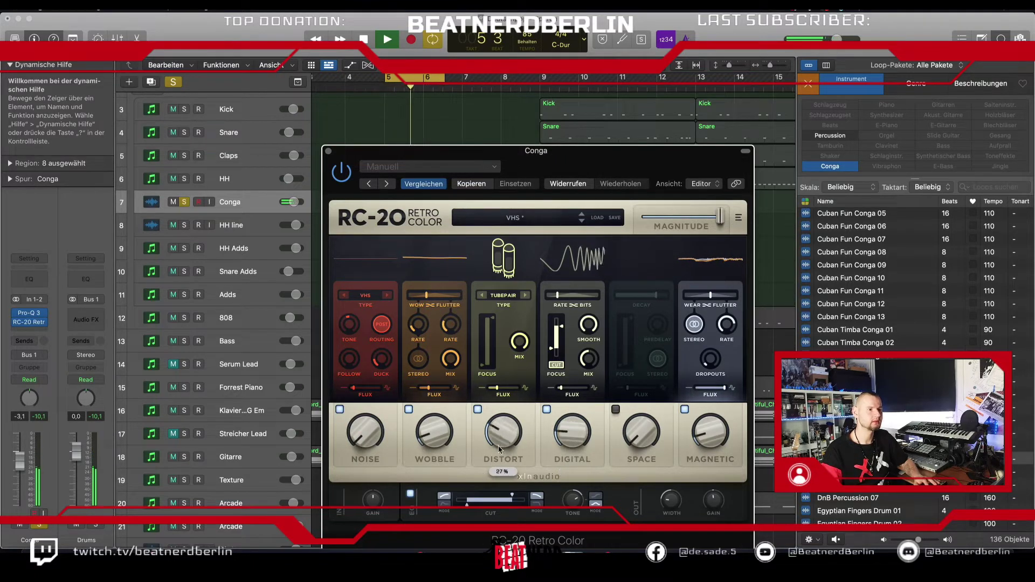
left_click(329, 151)
key("space")
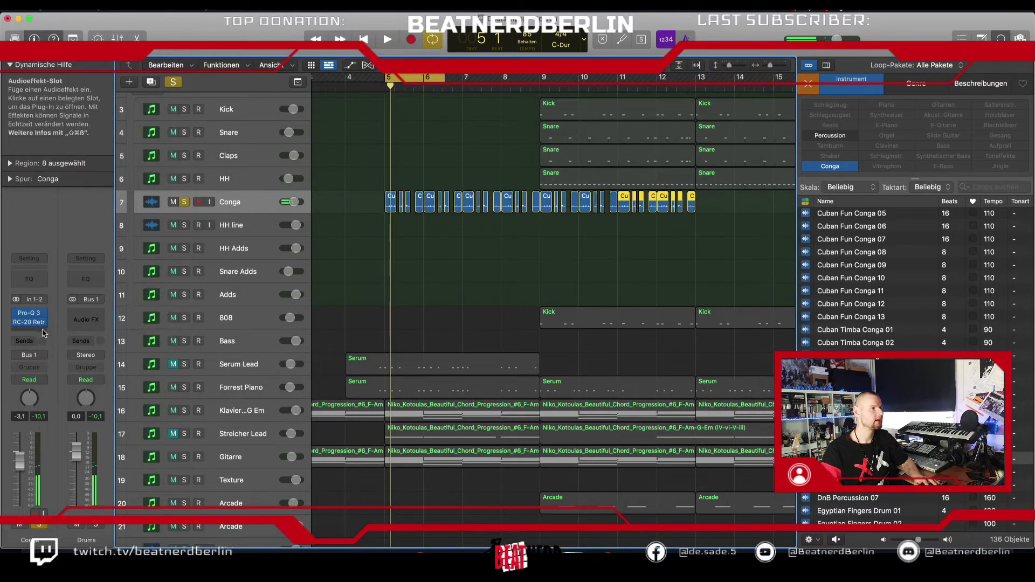
- Insert ValhallaVintageVerb as the Conga track's third effect and load the Very Nice Hall preset
left_click(58, 321)
mouse_move(54, 527)
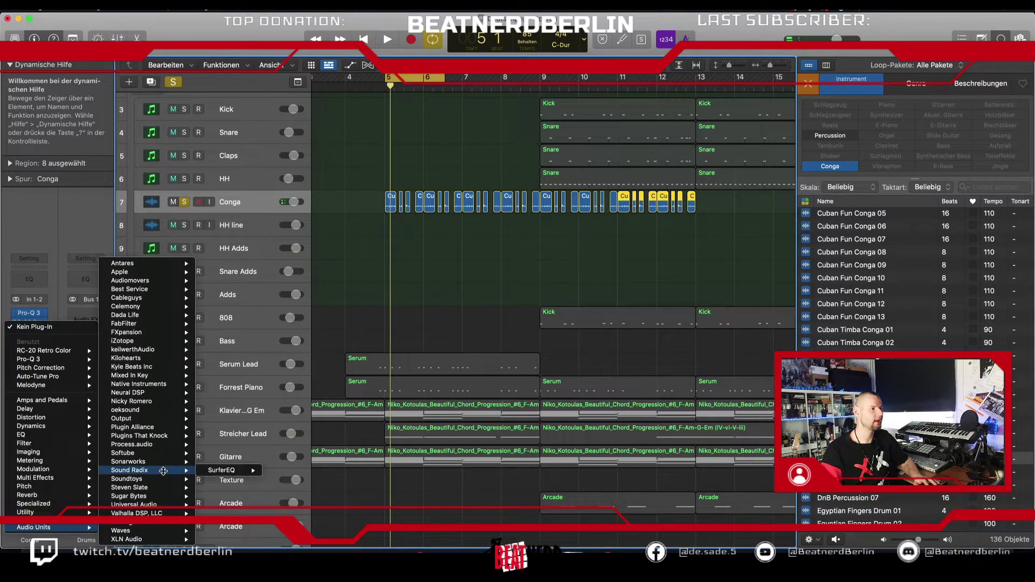
left_click(307, 514)
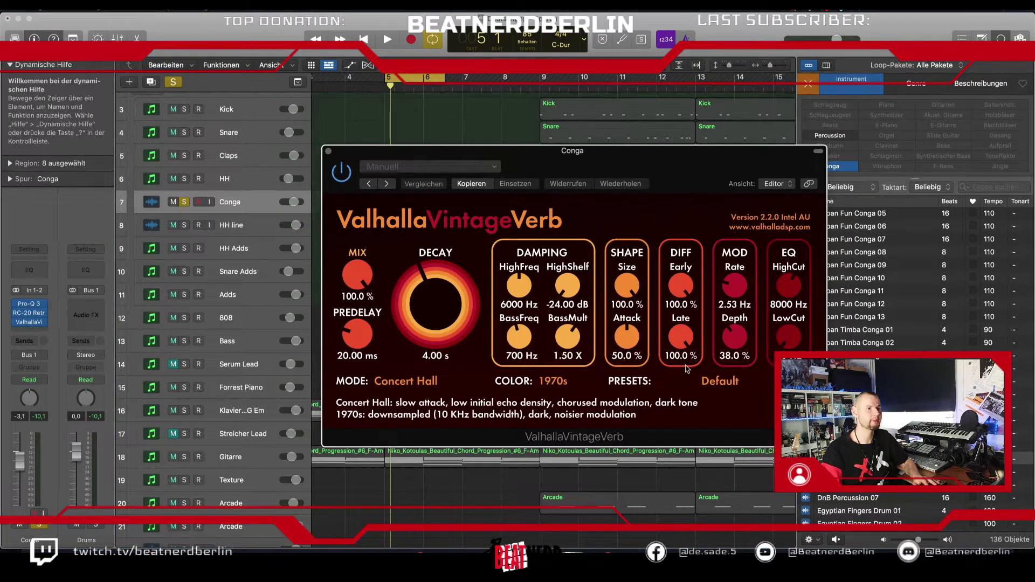
left_click(706, 382)
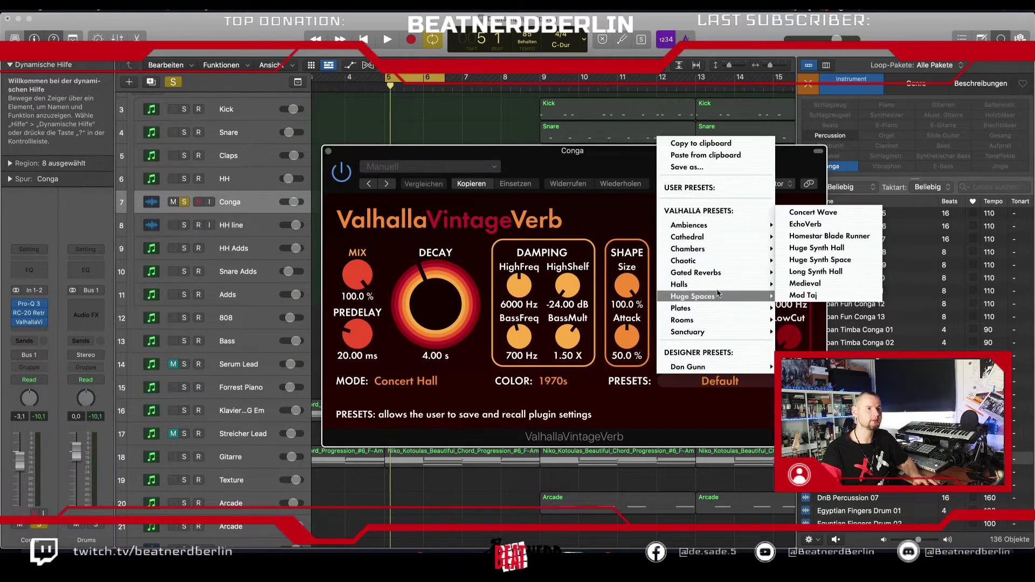
mouse_move(720, 285)
left_click(814, 272)
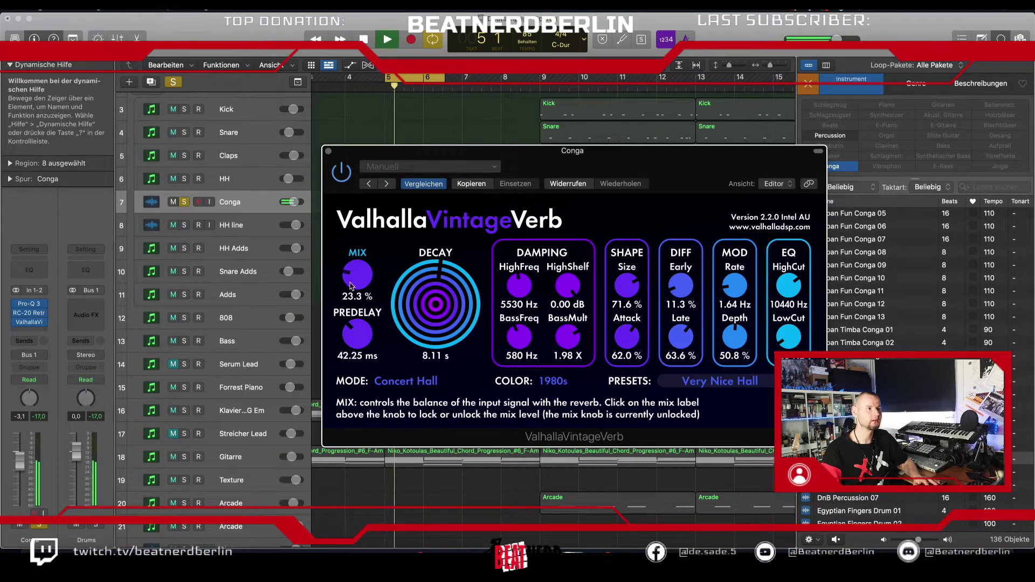
- Set the reverb's mix to 15.6 % and its decay to 0.86 s during playback, then close it and stop playback
left_click_drag(355, 281, 355, 295)
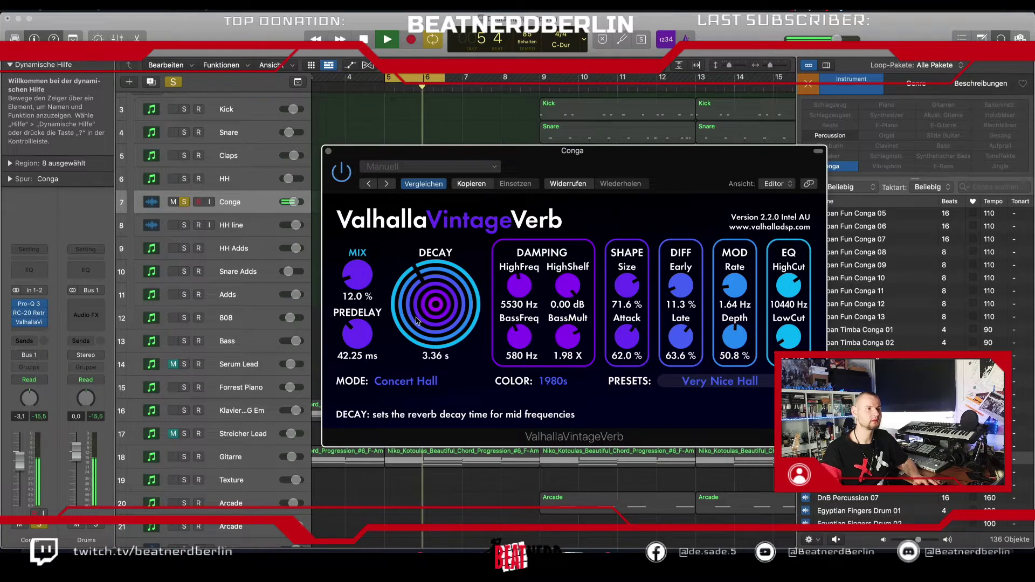
left_click_drag(416, 337, 415, 348)
left_click_drag(354, 277, 354, 274)
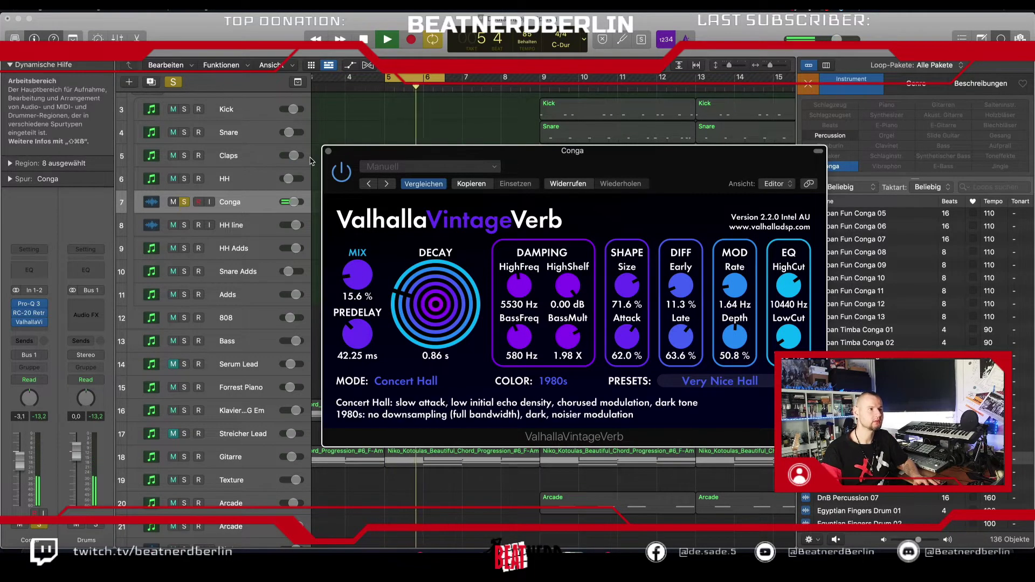
left_click(327, 151)
key("space")
- Switch off the cycle and the Conga solo, play the arrangement from bar 1 and lower the Conga volume to -4.9 dB
left_click(412, 80)
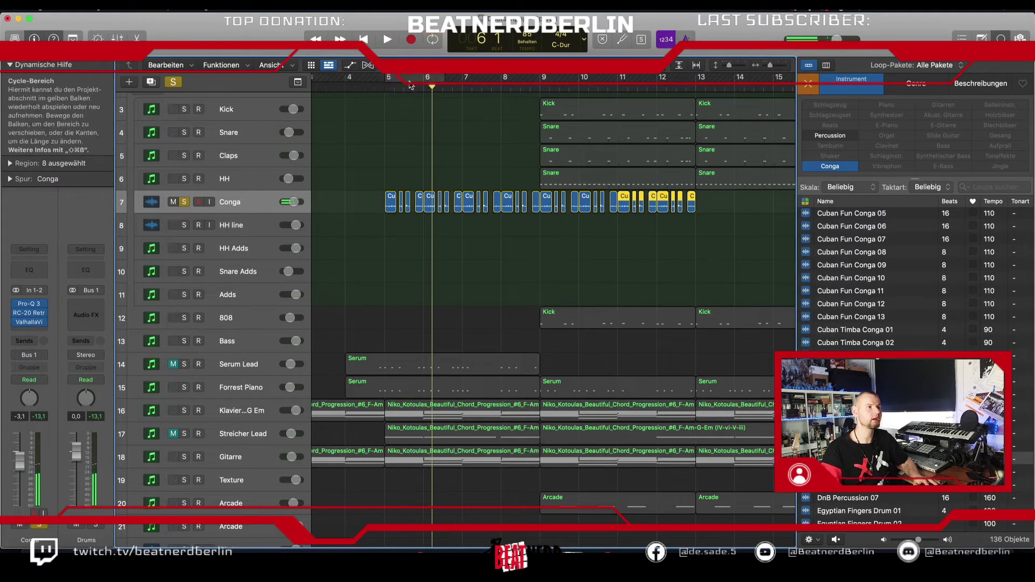
scroll(409, 111, "left", 3)
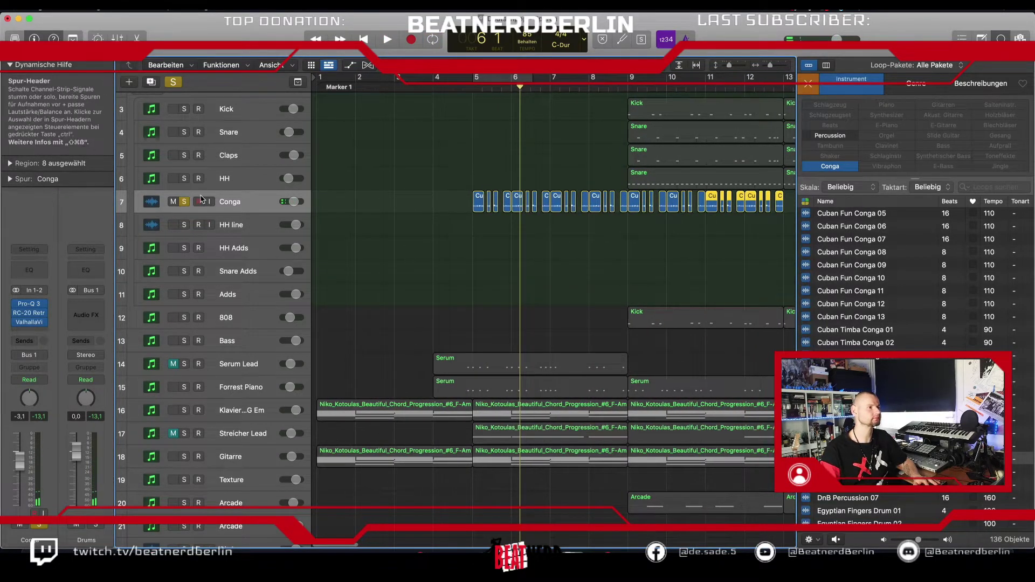
left_click(184, 201)
key("Return")
key("space")
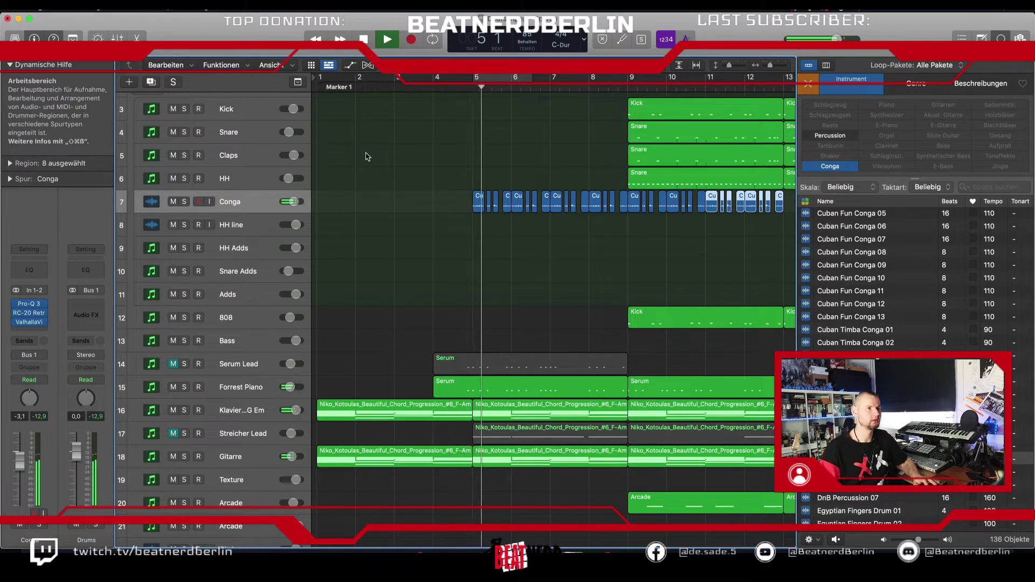
mouse_move(290, 202)
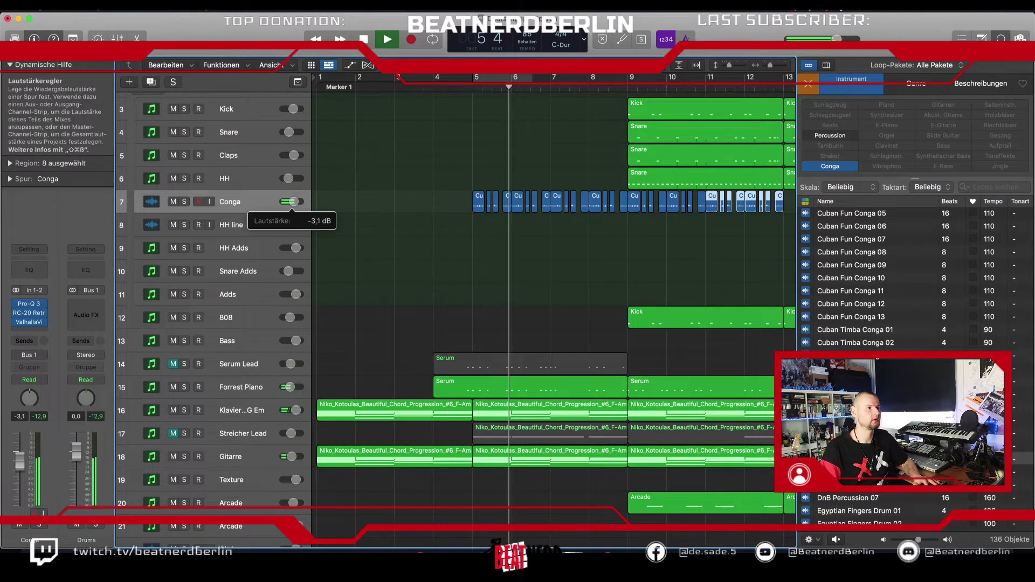
left_click_drag(290, 202, 287, 203)
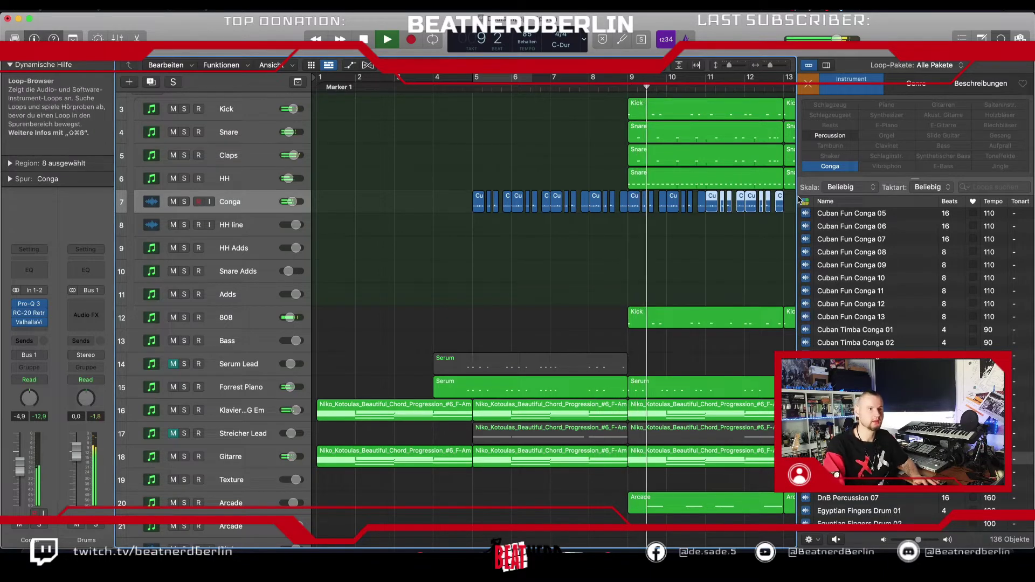
key("super+Left")
scroll(706, 282, "right", 4)
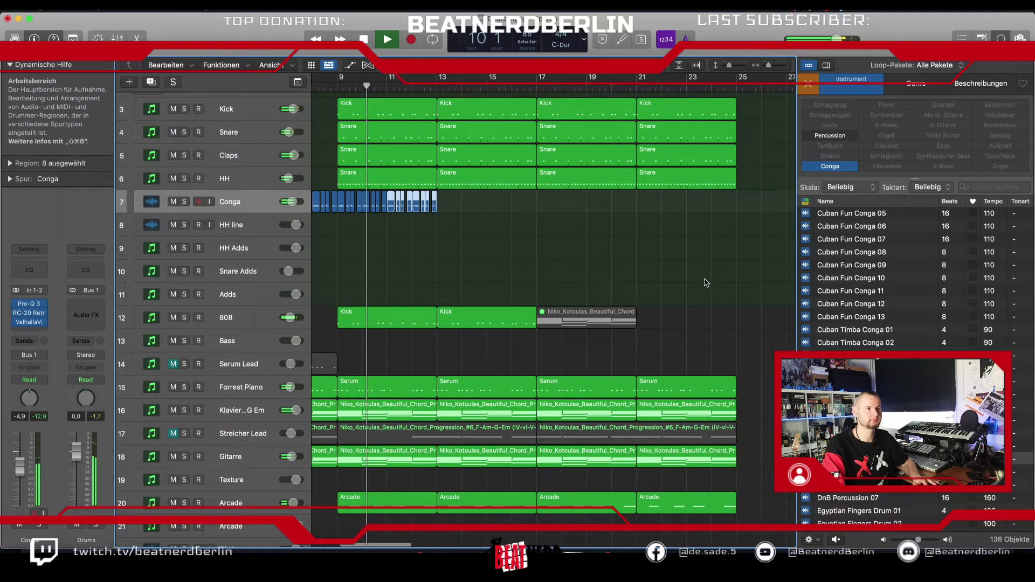
scroll(707, 283, "left", 3)
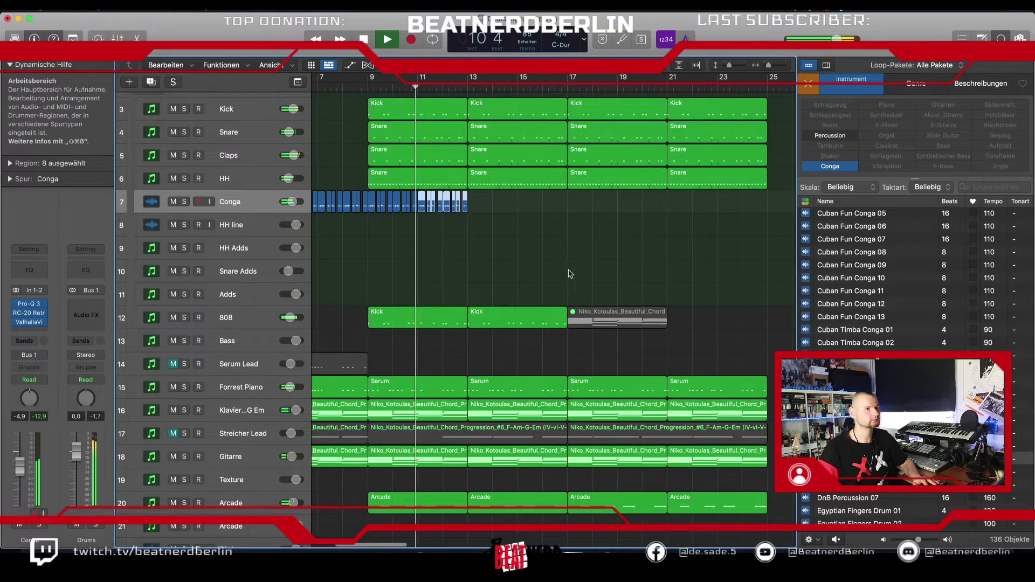
left_click(545, 320)
key("m")
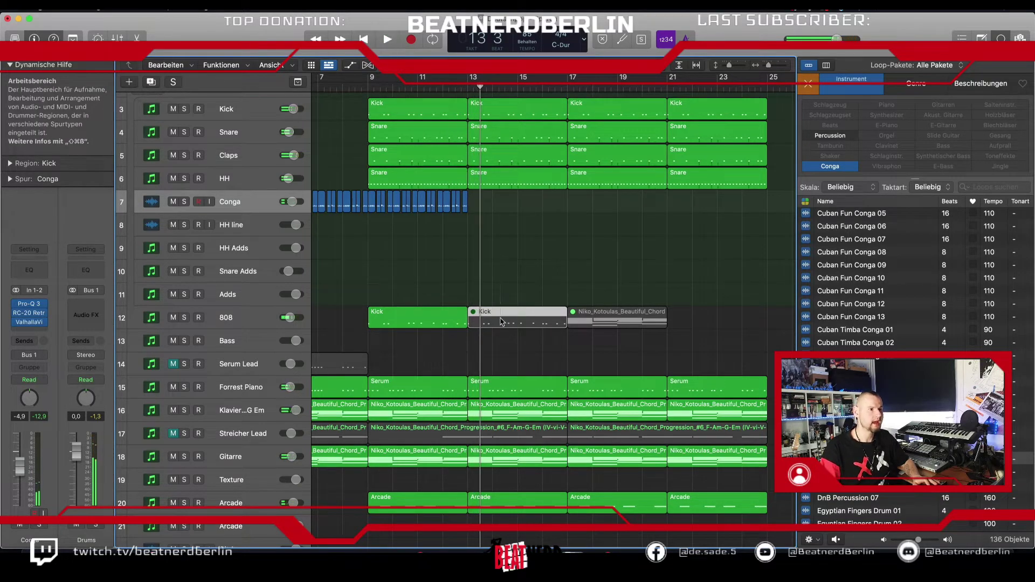
key("m")
- Mute the two Serum regions on the Forrest Piano track that start at bars 13 and 17
scroll(499, 326, "down", 3)
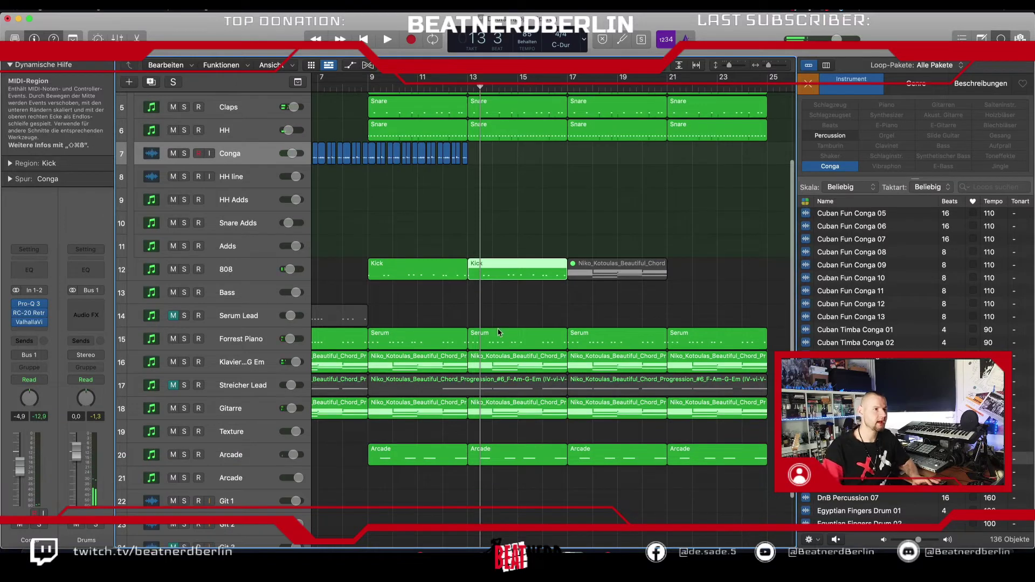
left_click(499, 334)
key("m")
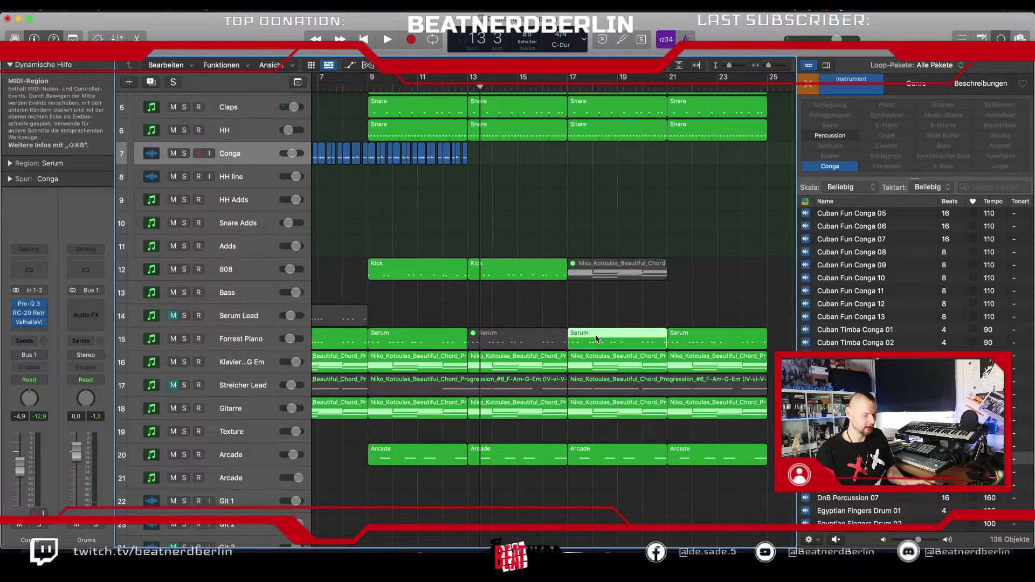
left_click(576, 336)
key("m")
- Set the cycle range from bar 9 to bar 13
scroll(575, 328, "up", 3)
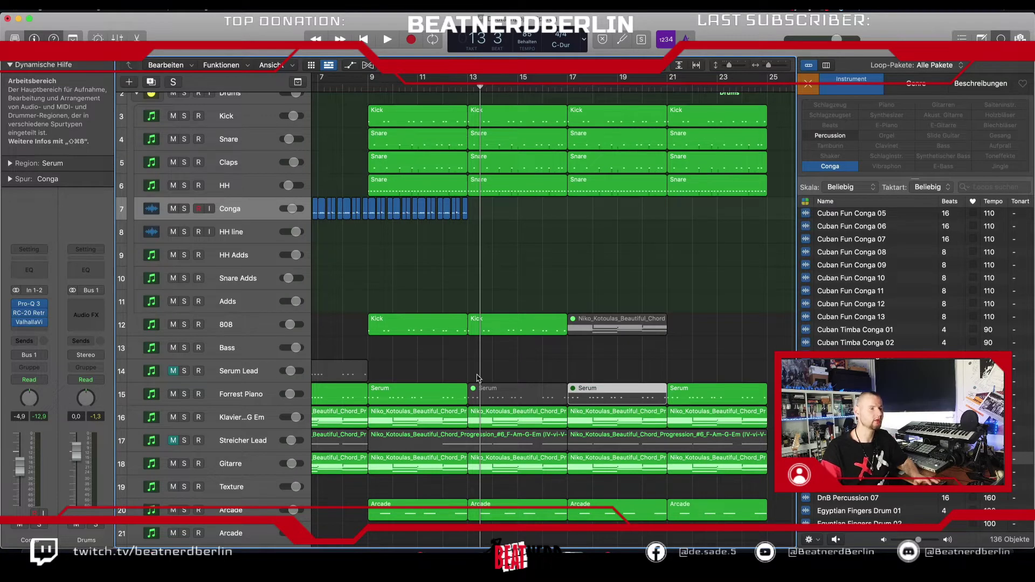
scroll(477, 377, "left", 6)
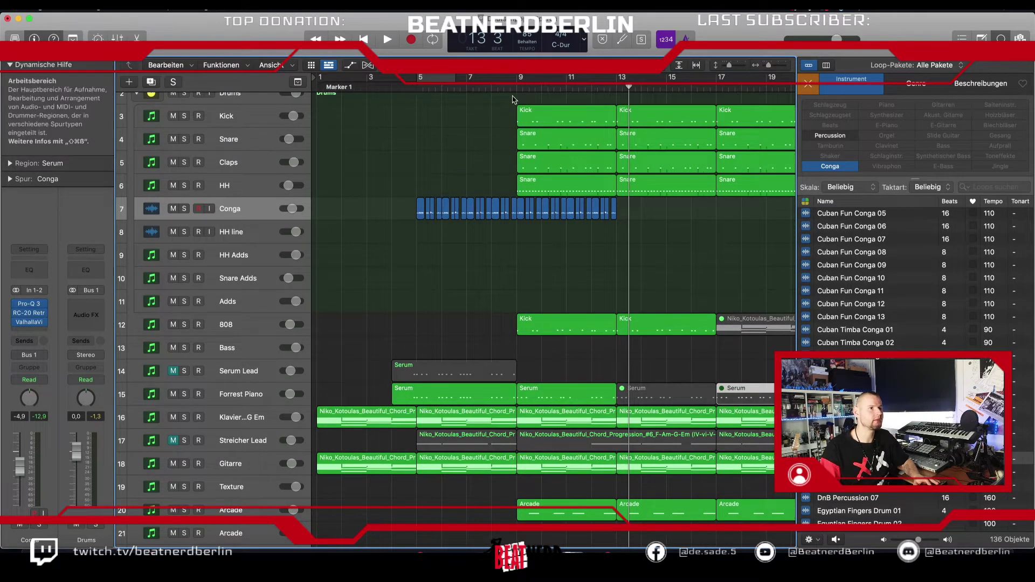
left_click_drag(518, 87, 616, 89)
- Open the Forrest Piano's Serum region at bar 9 in the Piano Roll and solo the track
scroll(545, 507, "down", 1)
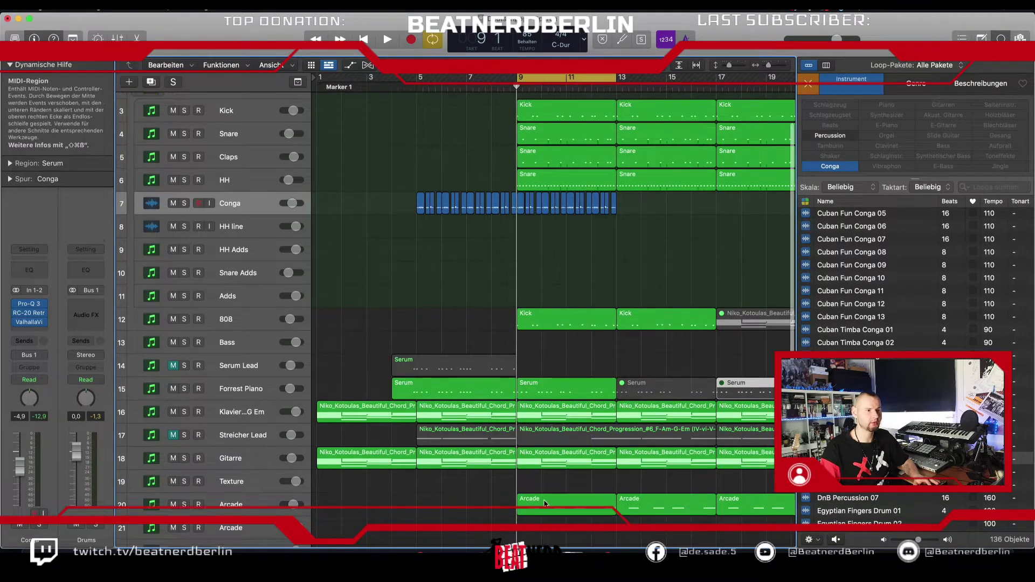
double_click(525, 394)
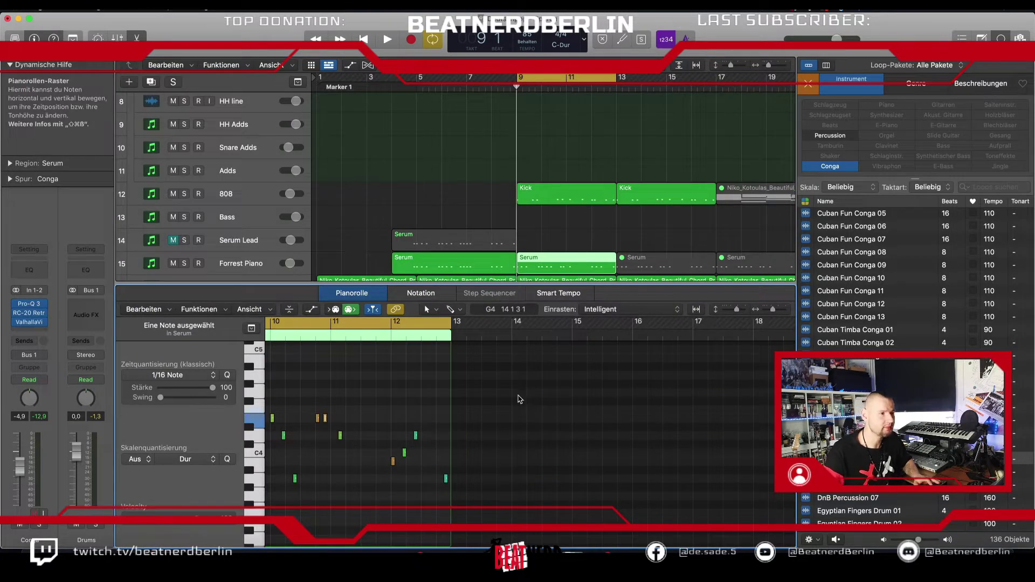
scroll(514, 403, "left", 6)
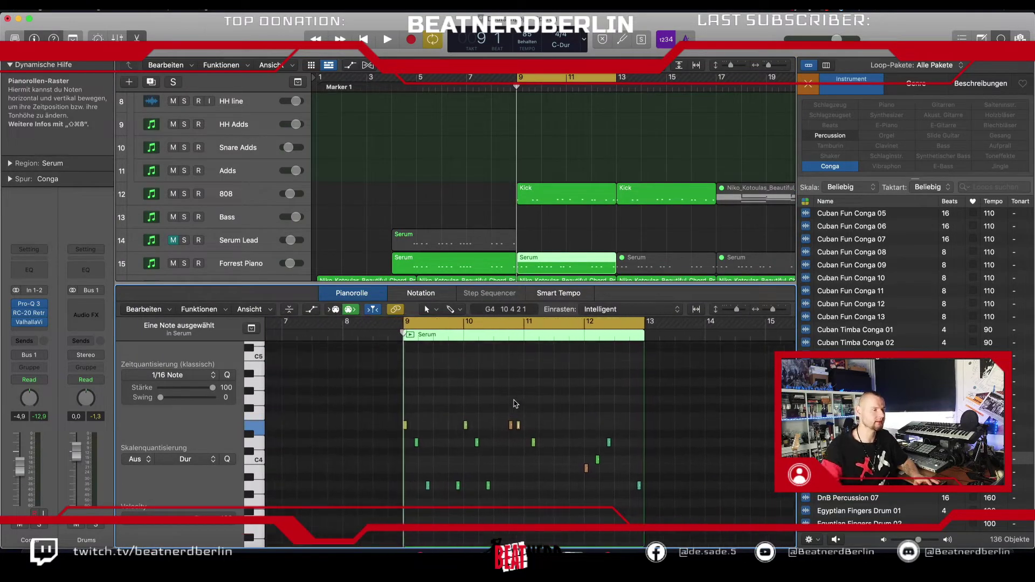
key("super+Right")
key("super+Right")
key("super+Right")
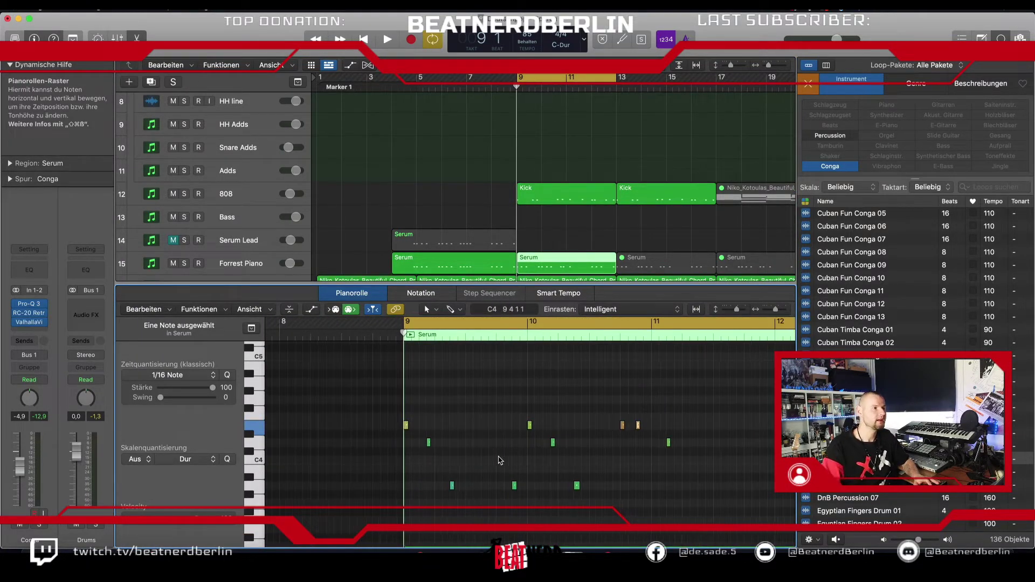
key("s")
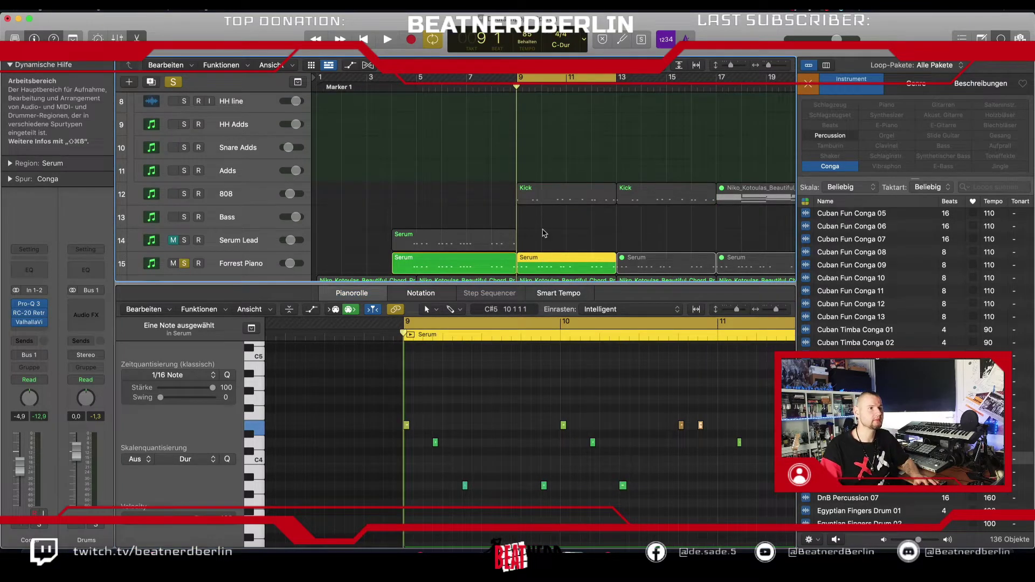
- Examine the pitch and velocity of the Serum region's first note at bar 9
scroll(448, 389, "down", 1)
scroll(447, 389, "up", 3)
key("super+Right")
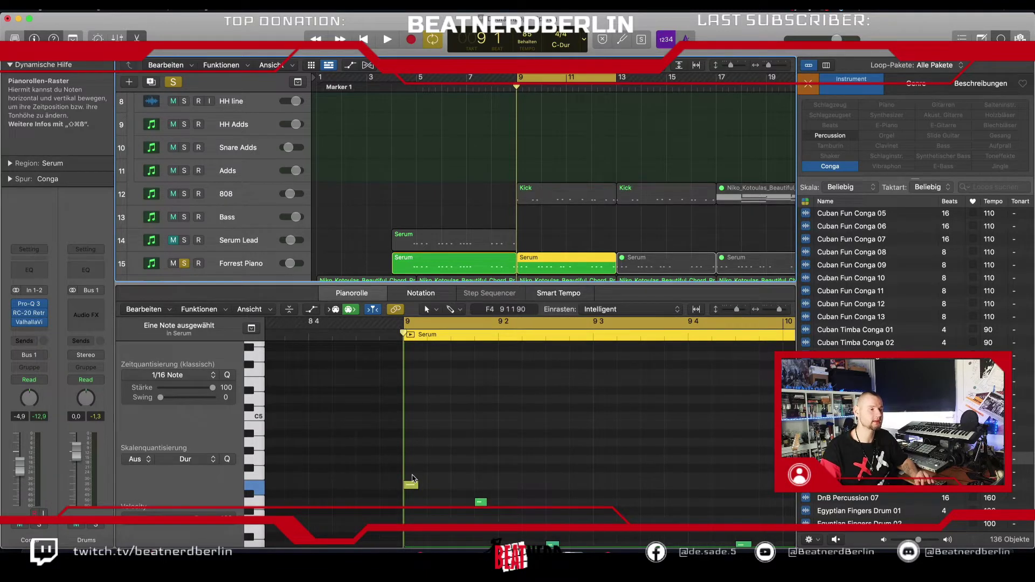
left_click_drag(412, 480, 413, 486)
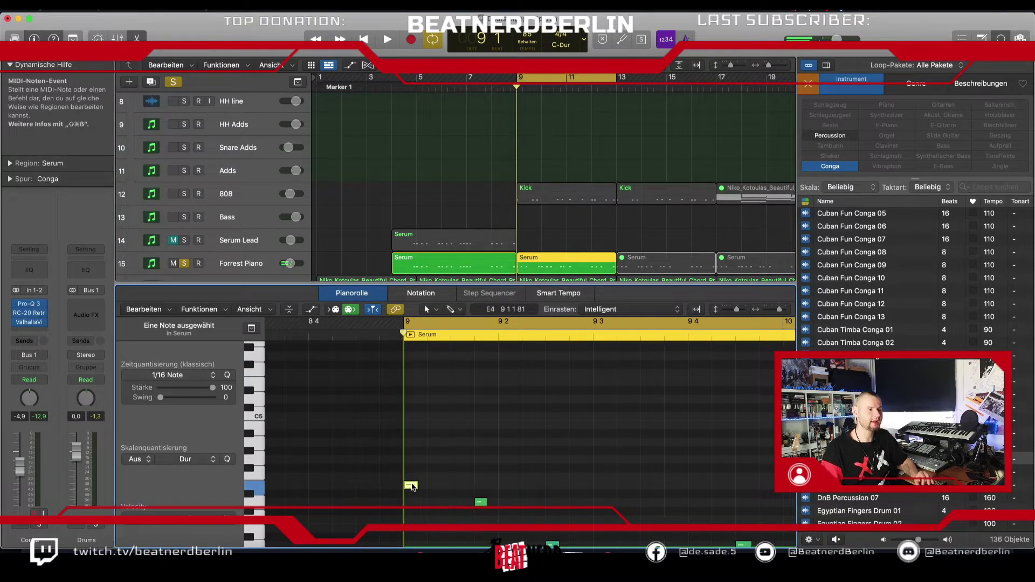
scroll(413, 487, "down", 2)
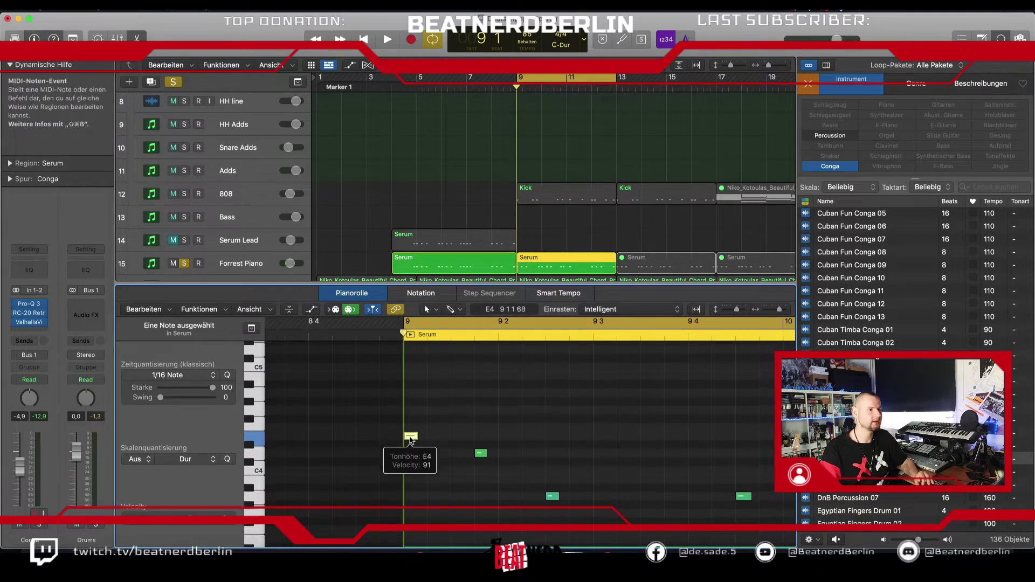
scroll(411, 439, "up", 1)
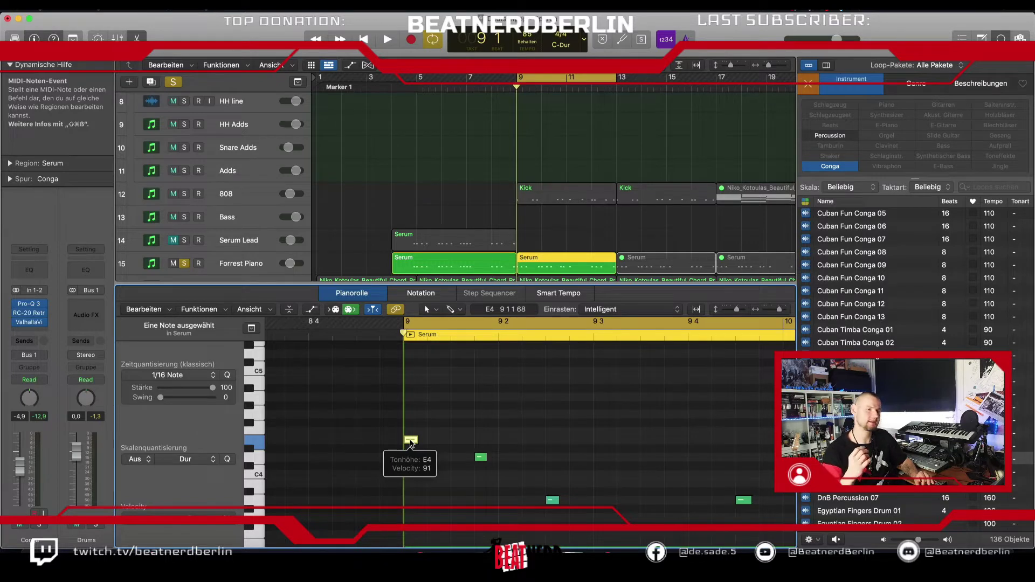
- Copy the first two notes of bar 9 to higher pitches, A#4 and G#4, and audition them with the originals
left_click_drag(410, 441, 413, 385)
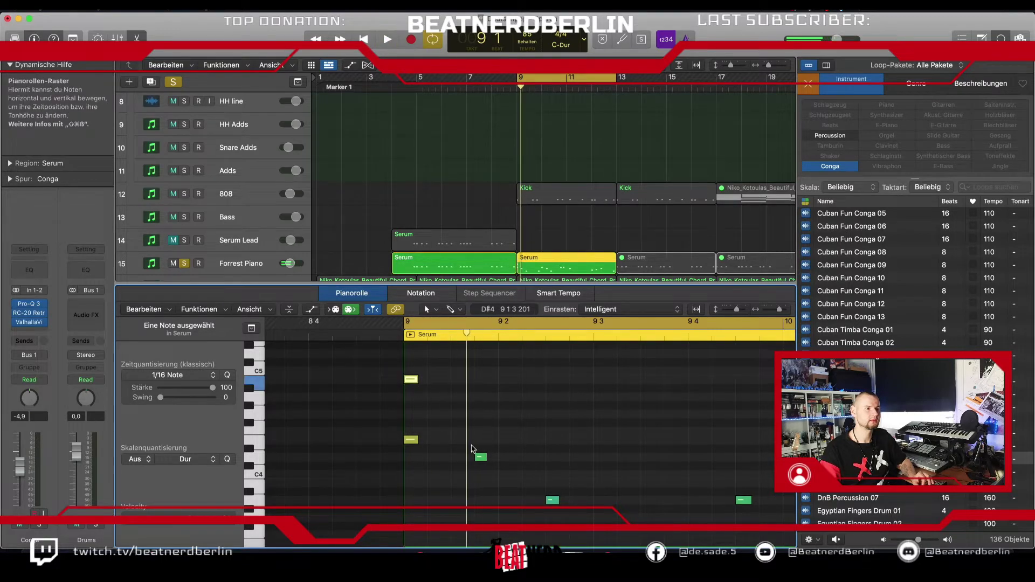
scroll(481, 458, "down", 2)
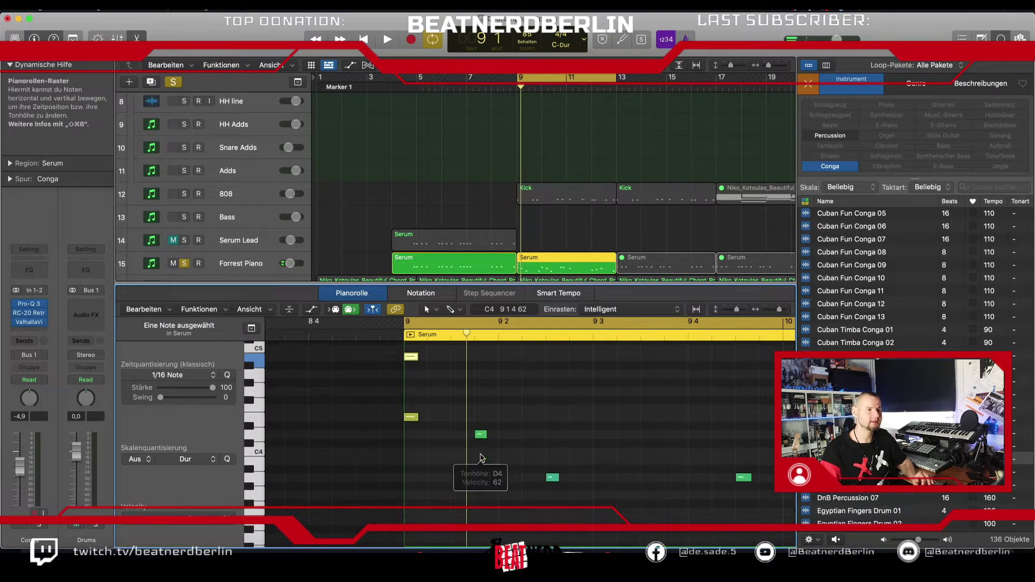
left_click_drag(480, 435, 481, 383)
key("space")
key("space")
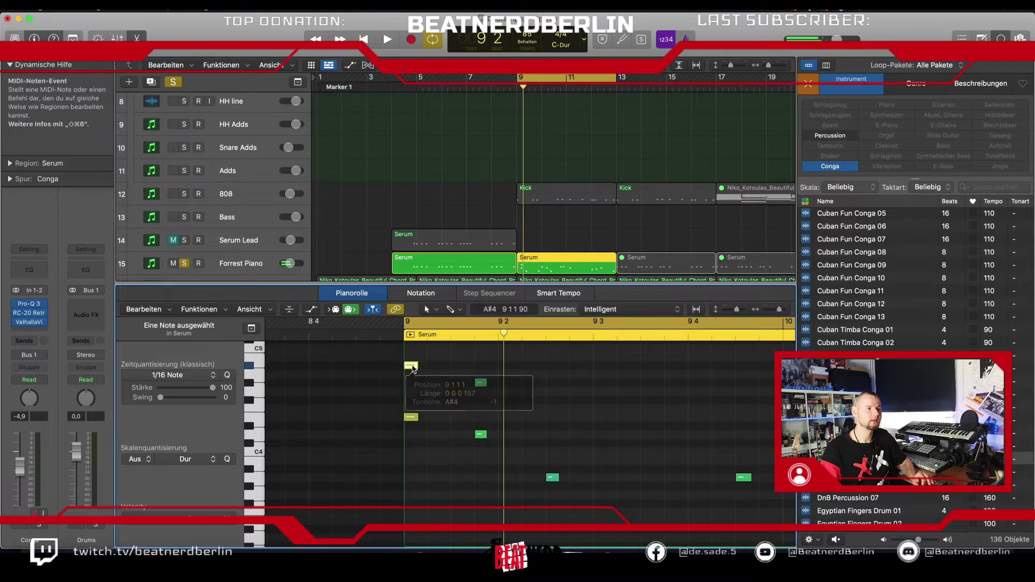
key("alt+Down")
key("space")
- Move the two copied notes in bar 9 below the original melody, to A3 and G3, and audition the result
key("space")
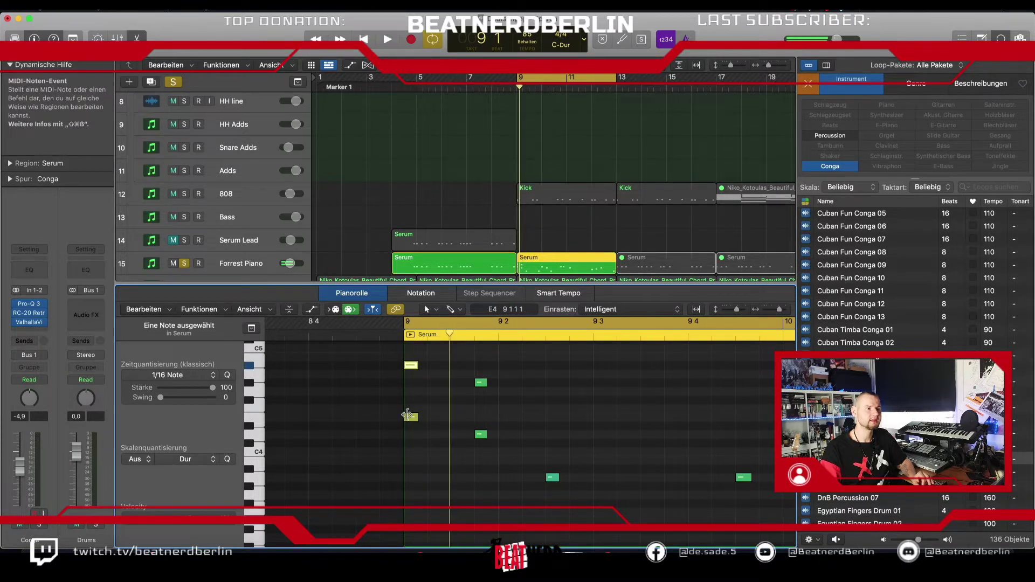
left_click_drag(410, 365, 413, 461)
key("space")
key("space")
key("space")
key("space")
left_click_drag(480, 382, 481, 495)
key("space")
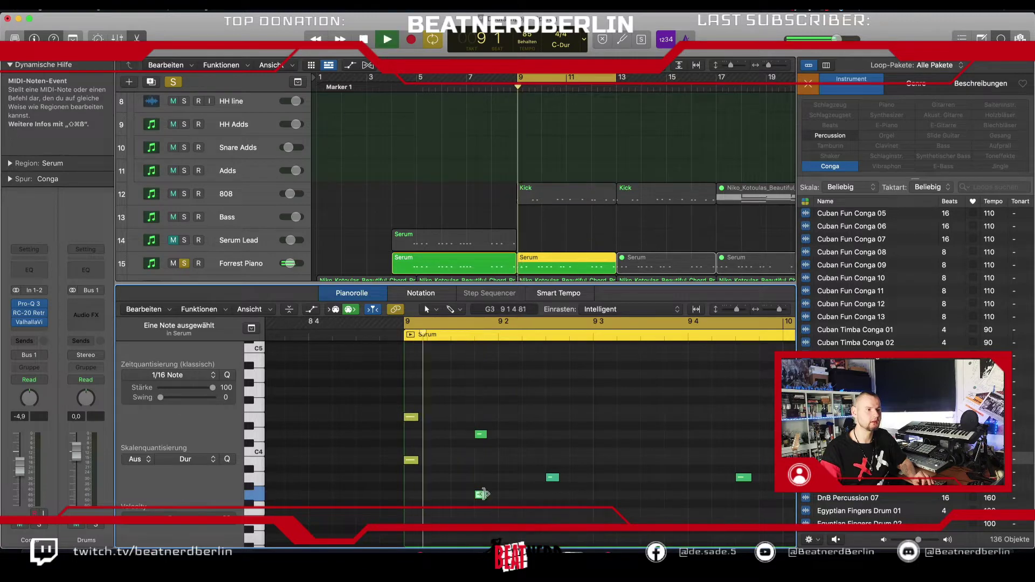
scroll(464, 447, "down", 3)
key("space")
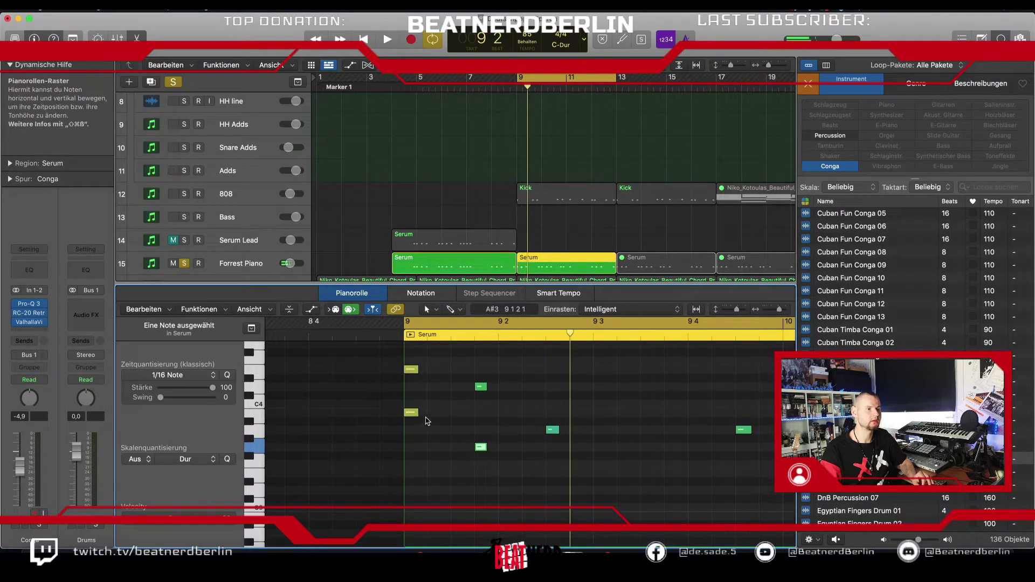
left_click_drag(411, 414, 414, 433)
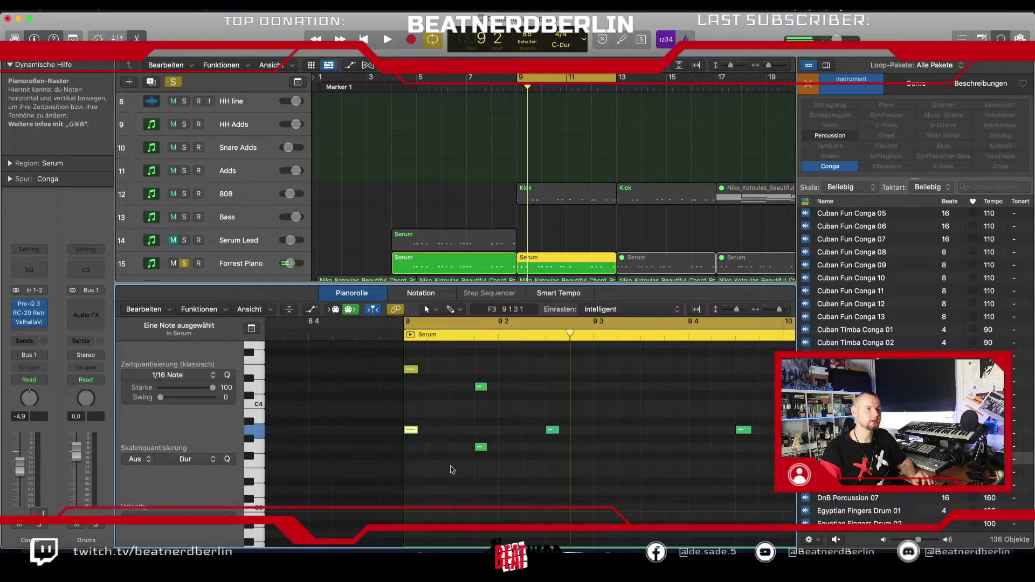
key("space")
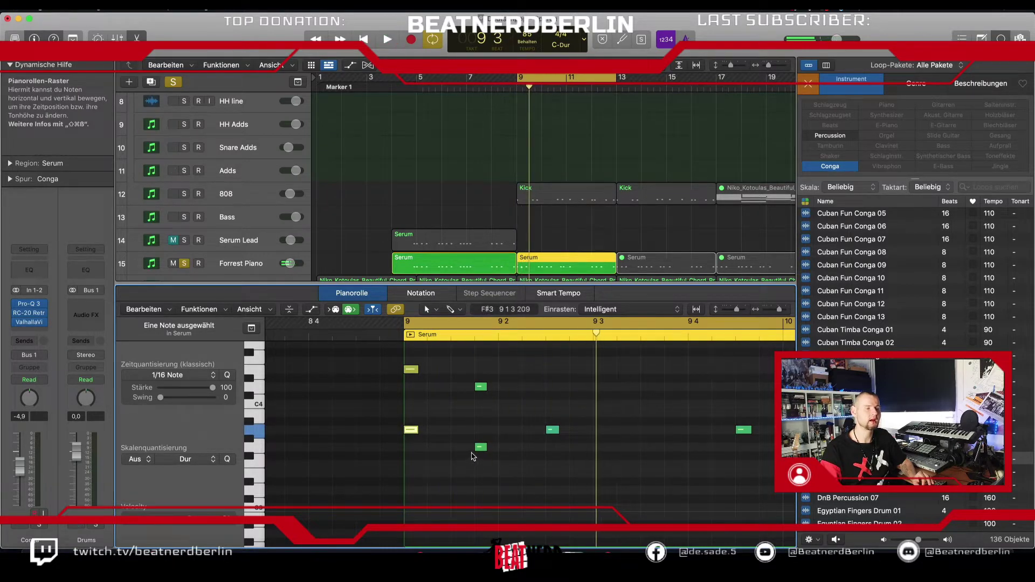
key("space")
- Copy the first E4 and D4 notes of bar 10 down to A3 and G3, and play the passage back
scroll(539, 448, "down", 1)
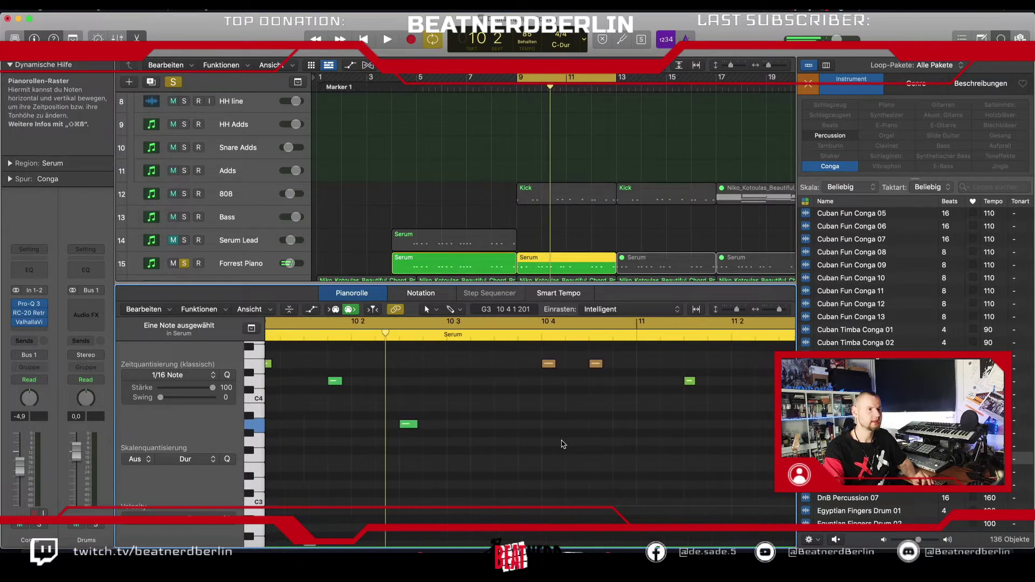
scroll(562, 444, "left", 5)
key("super+Left")
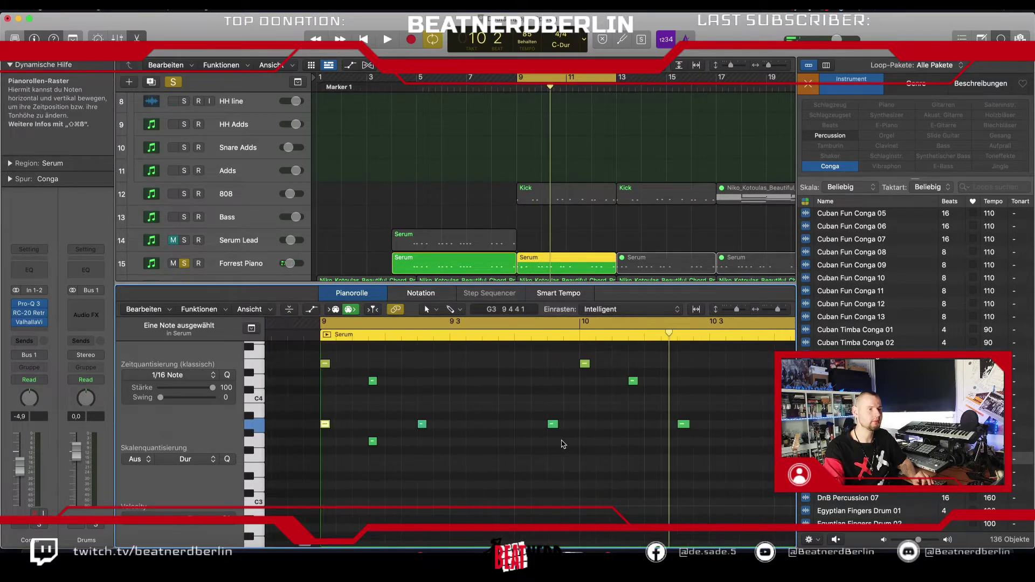
scroll(563, 444, "up", 3)
left_click_drag(581, 387, 639, 429)
left_click_drag(585, 396, 589, 459)
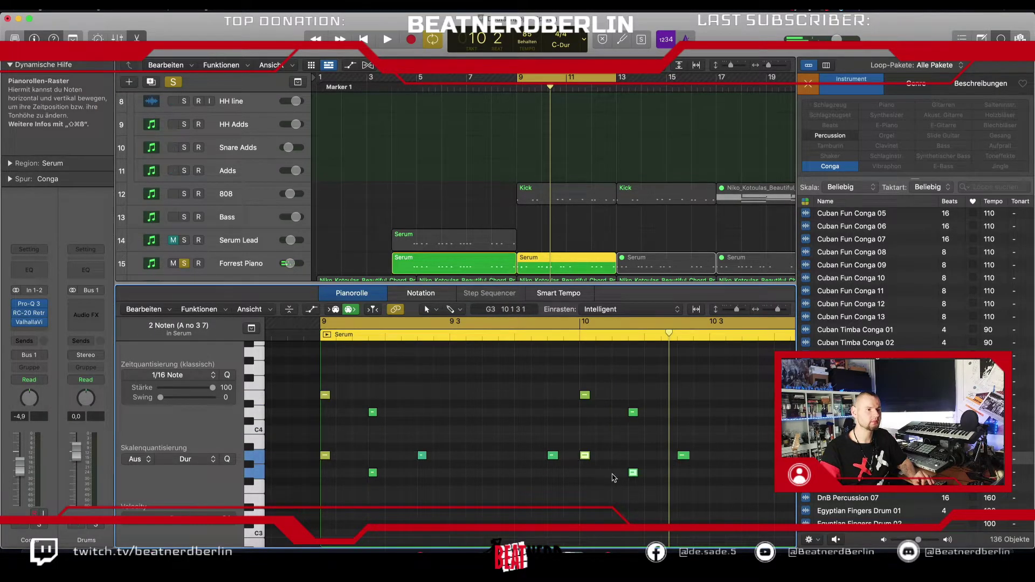
key("space")
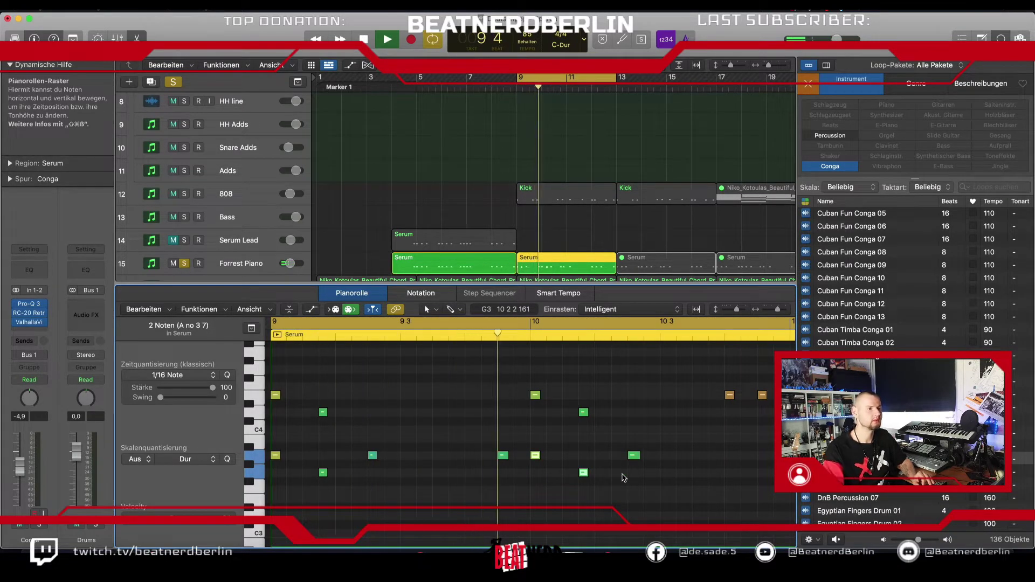
left_click(594, 483)
key("space")
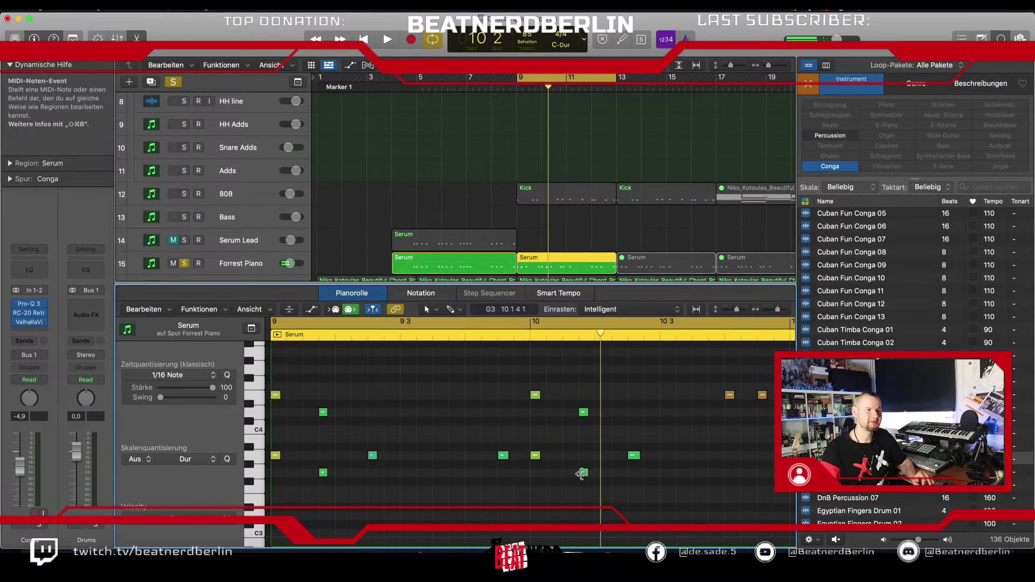
- Lower the copied G3 notes in bars 9 and 10 to F3 and listen to the change
left_click(582, 474)
left_click_drag(323, 473, 324, 490)
key("space")
key("space")
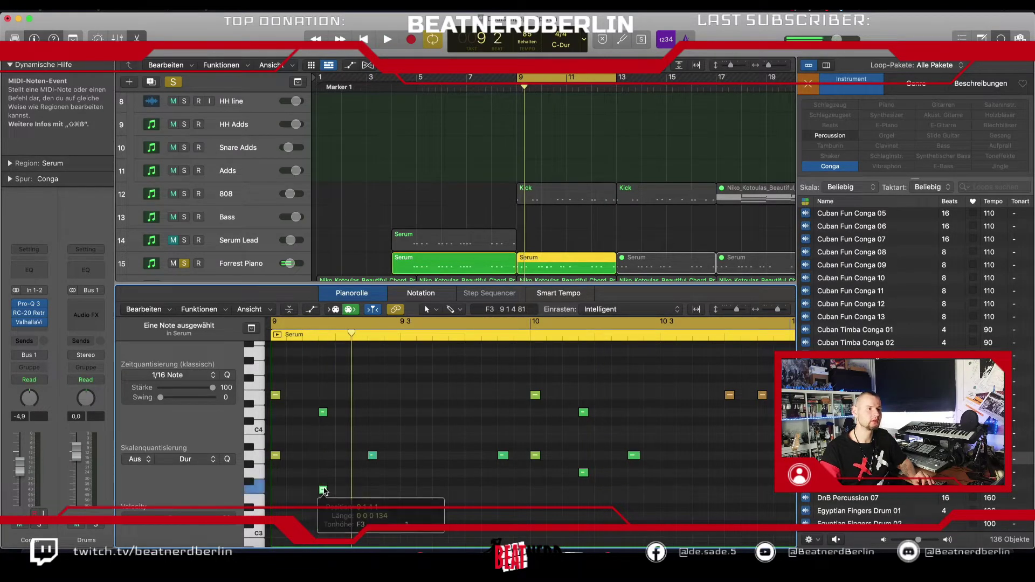
key("space")
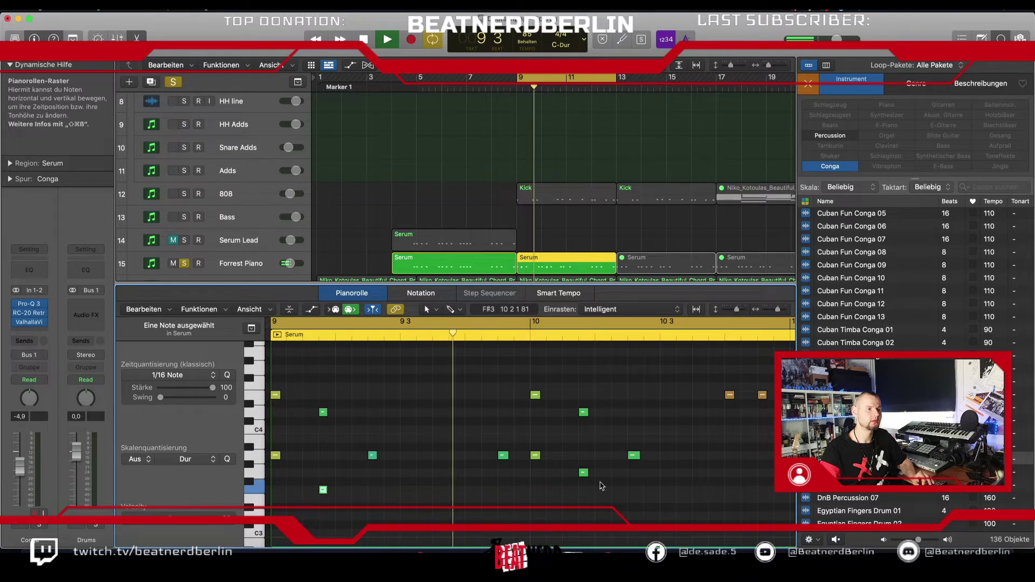
left_click_drag(584, 472, 584, 489)
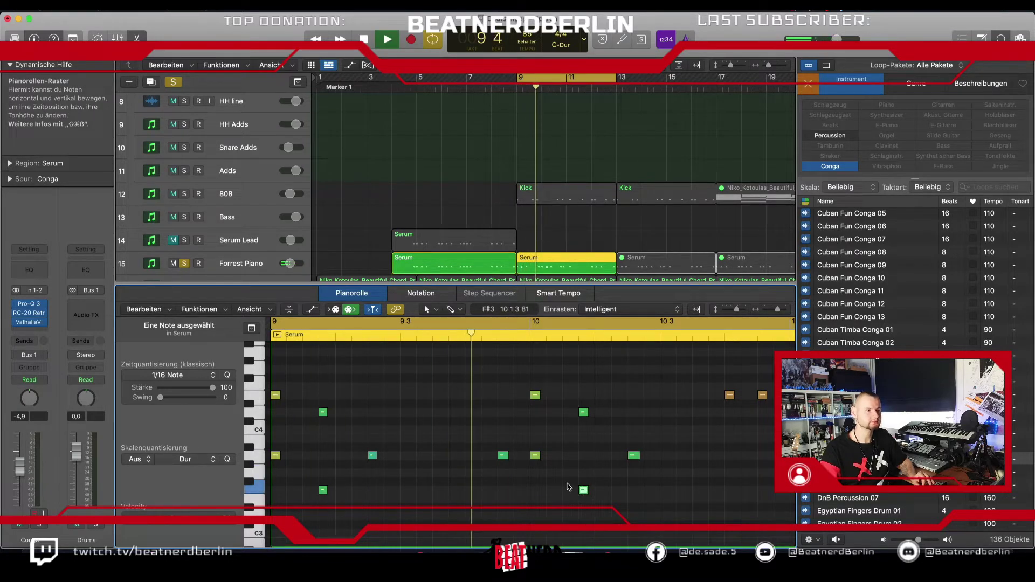
key("space")
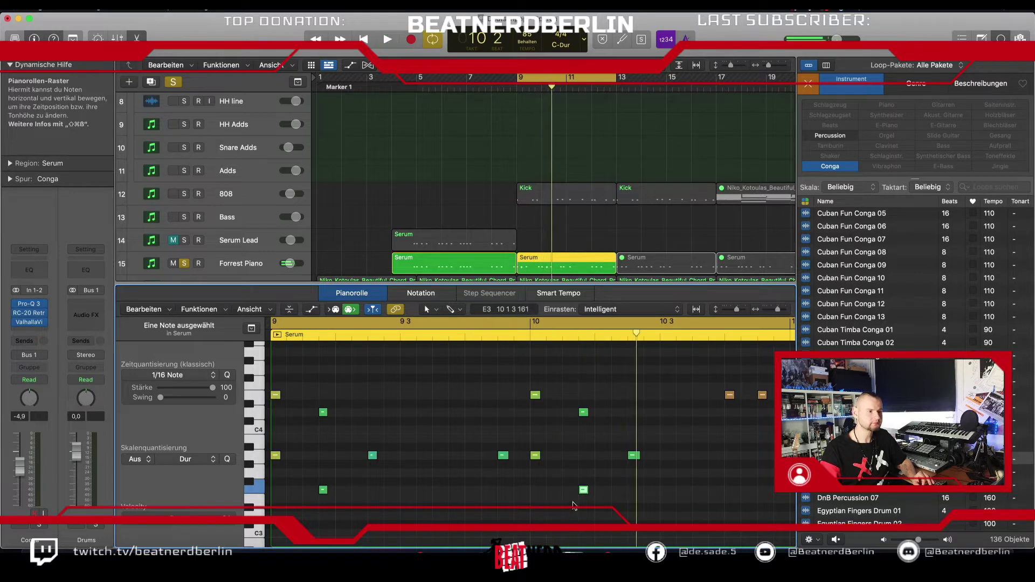
- Raise the copied F3 notes in bars 10 and 9 to F#3
left_click(584, 491)
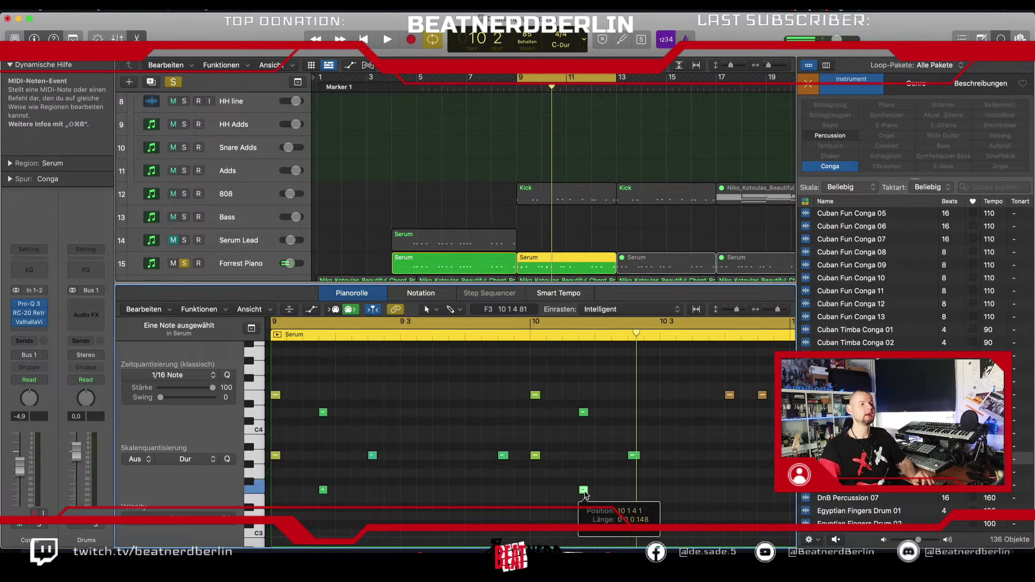
left_click(584, 491)
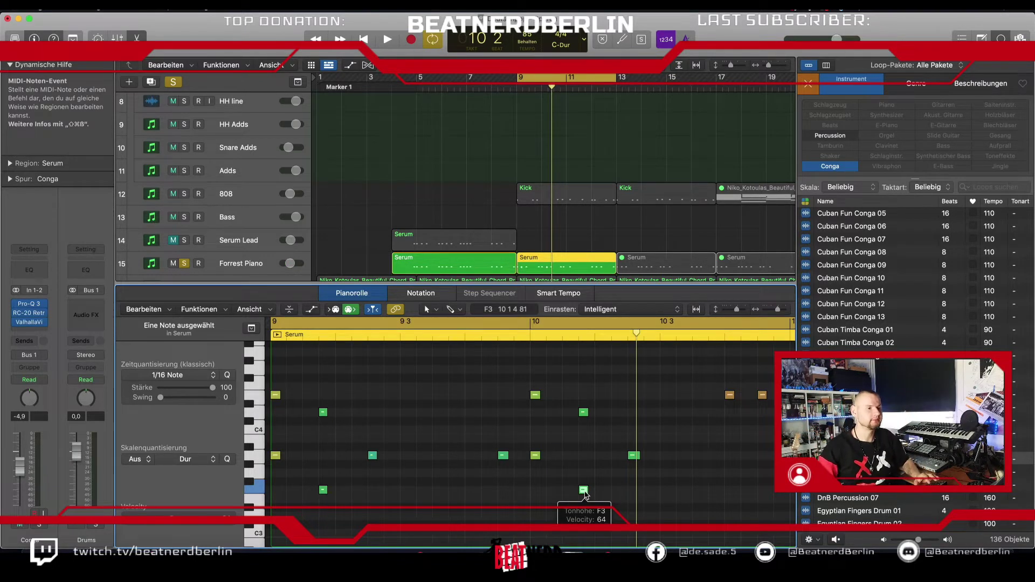
left_click_drag(585, 494, 585, 485)
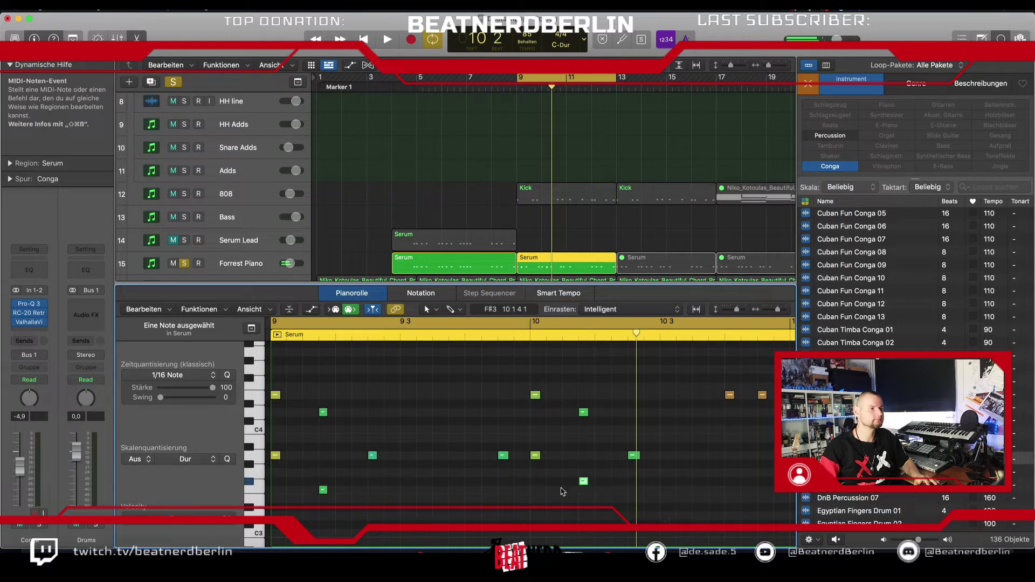
left_click_drag(323, 490, 323, 482)
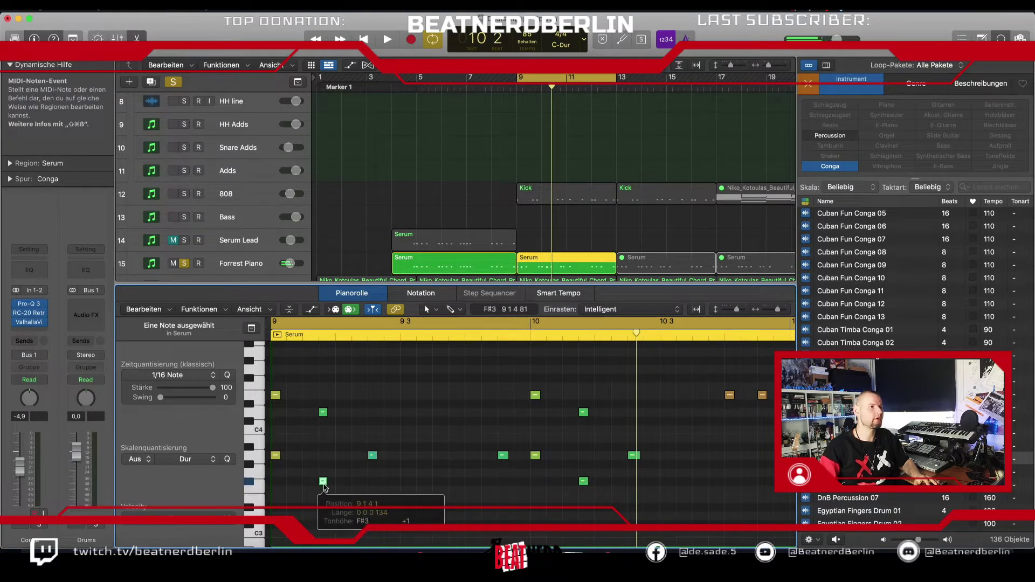
- Examine the chord notes of the Klavier F Am G Em region at bar 9 and widen the track header area
left_click(250, 264)
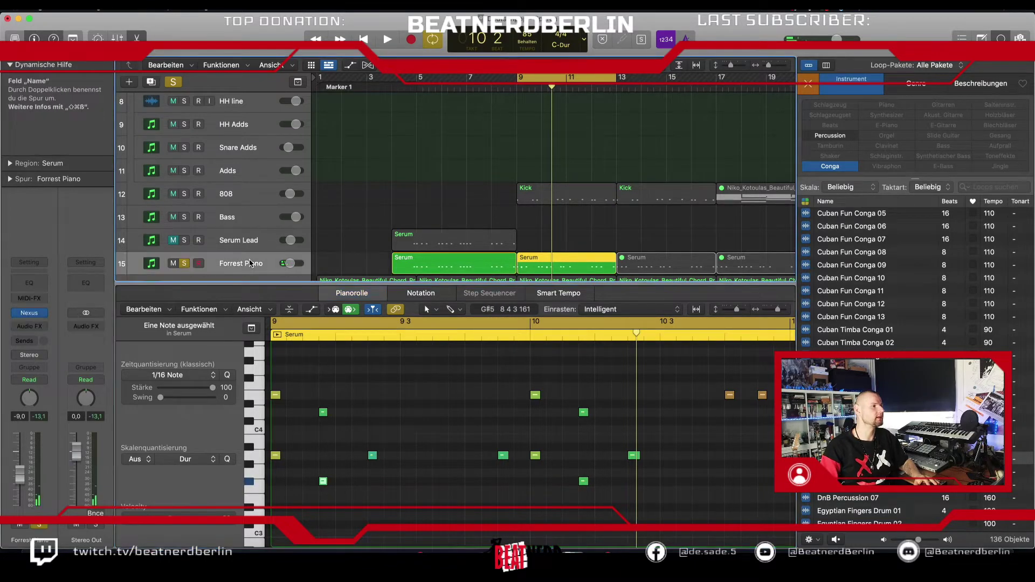
key("Up")
scroll(241, 260, "down", 2)
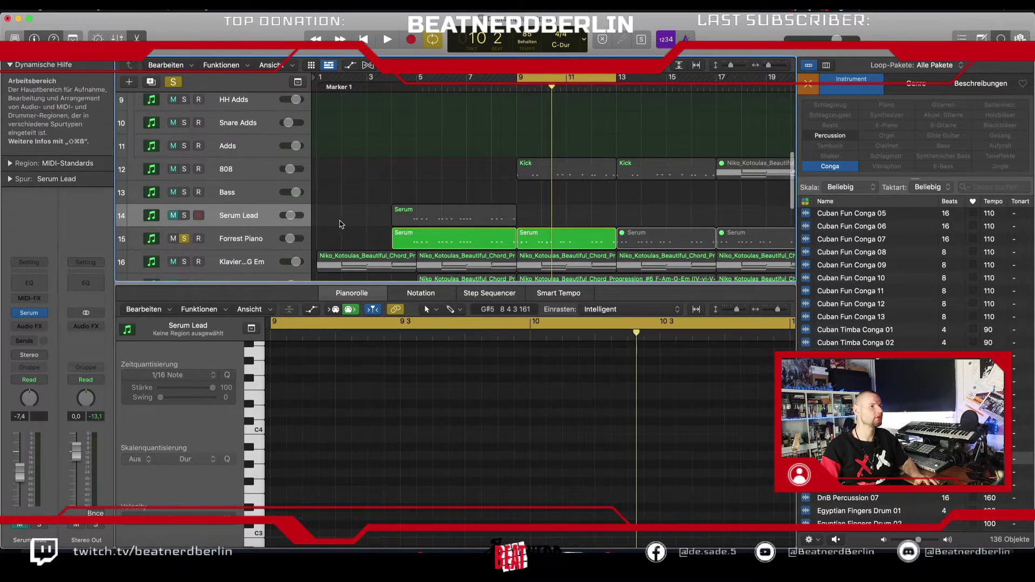
left_click(241, 259)
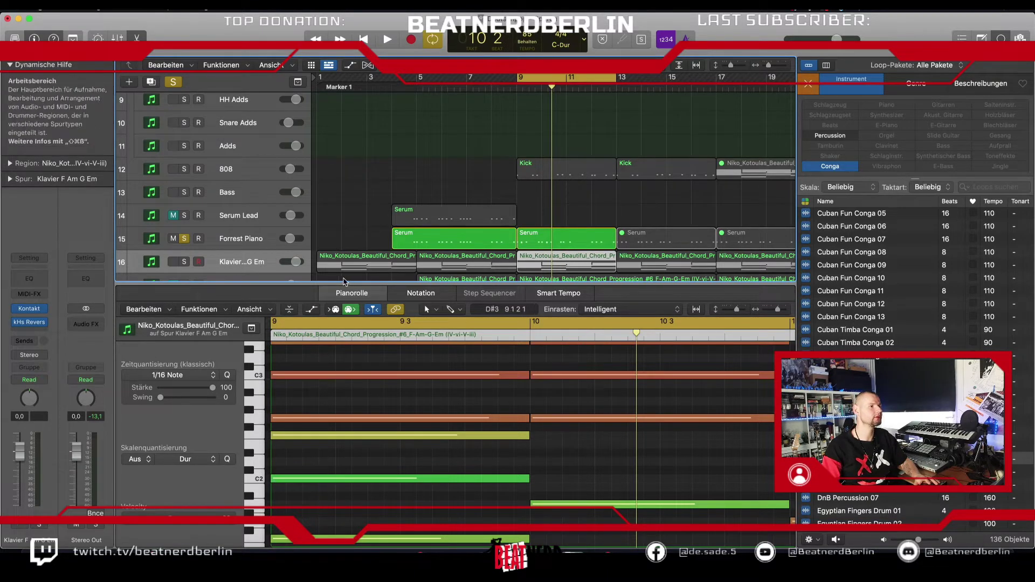
left_click_drag(311, 250, 341, 247)
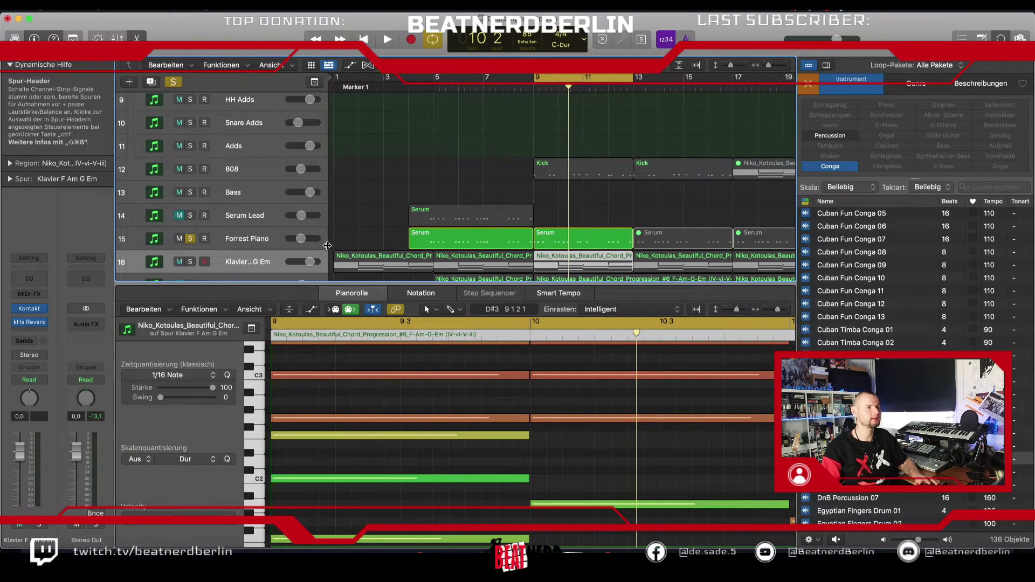
- Return to the Forrest Piano's Serum region at bar 9, lower both F#3 notes to E3 and play it back
key("Up")
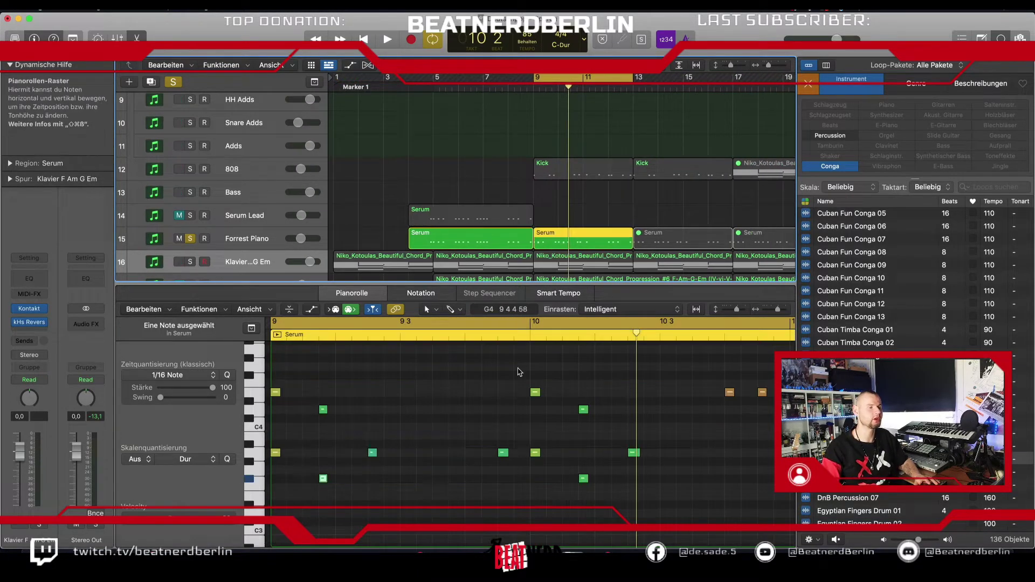
scroll(513, 418, "left", 2)
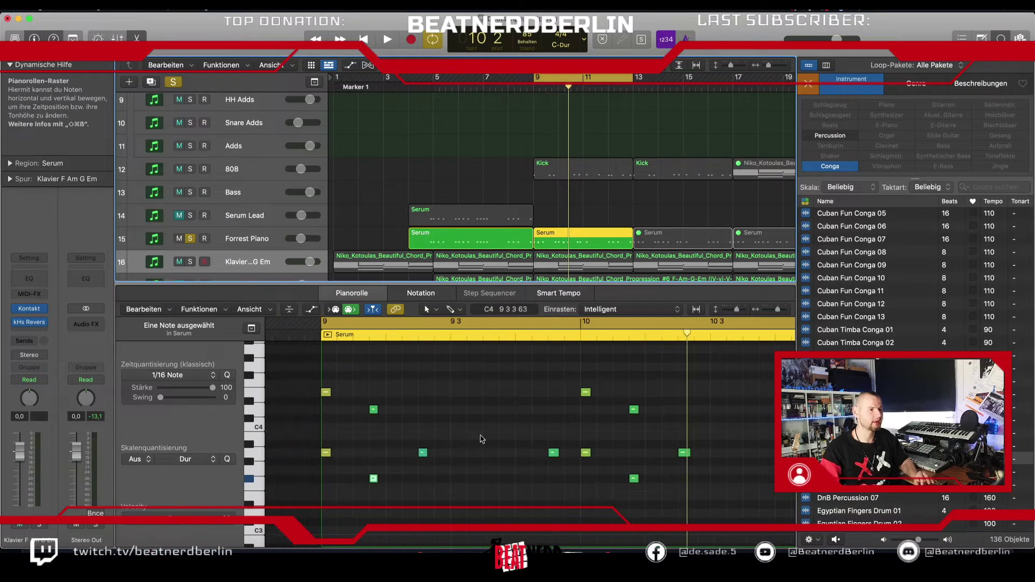
left_click(327, 452)
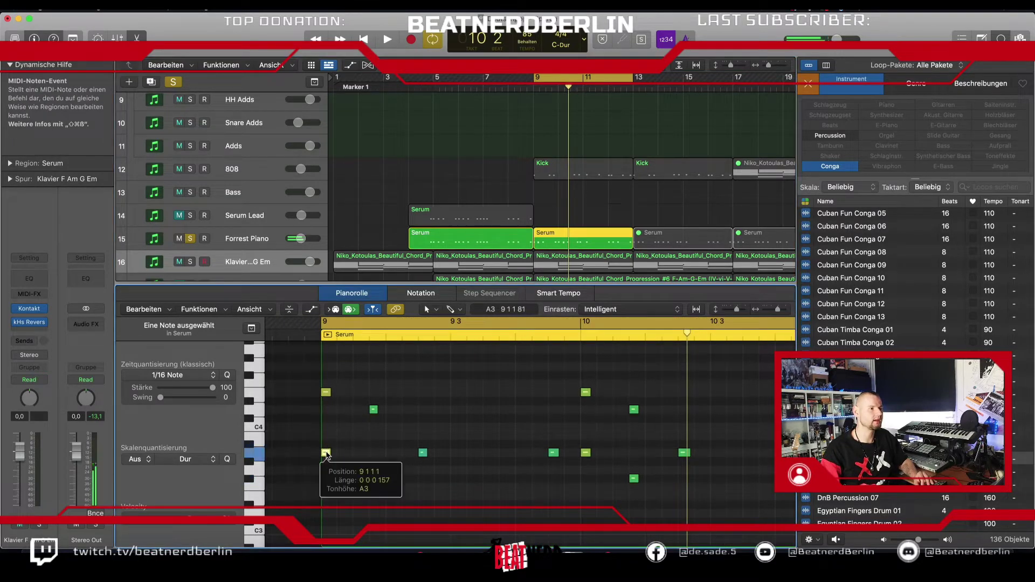
left_click_drag(341, 475, 666, 522)
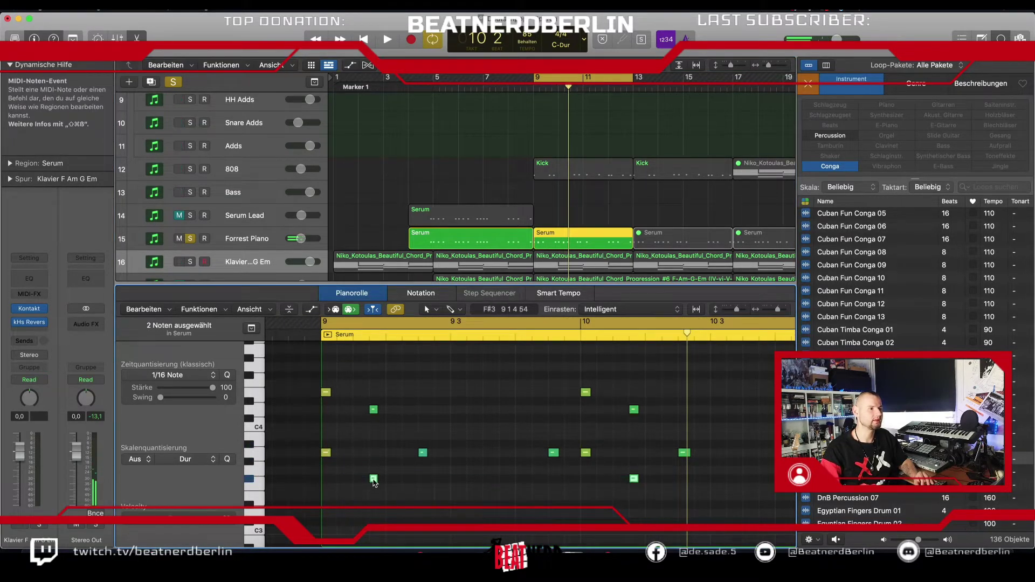
left_click_drag(373, 482, 374, 496)
key("space")
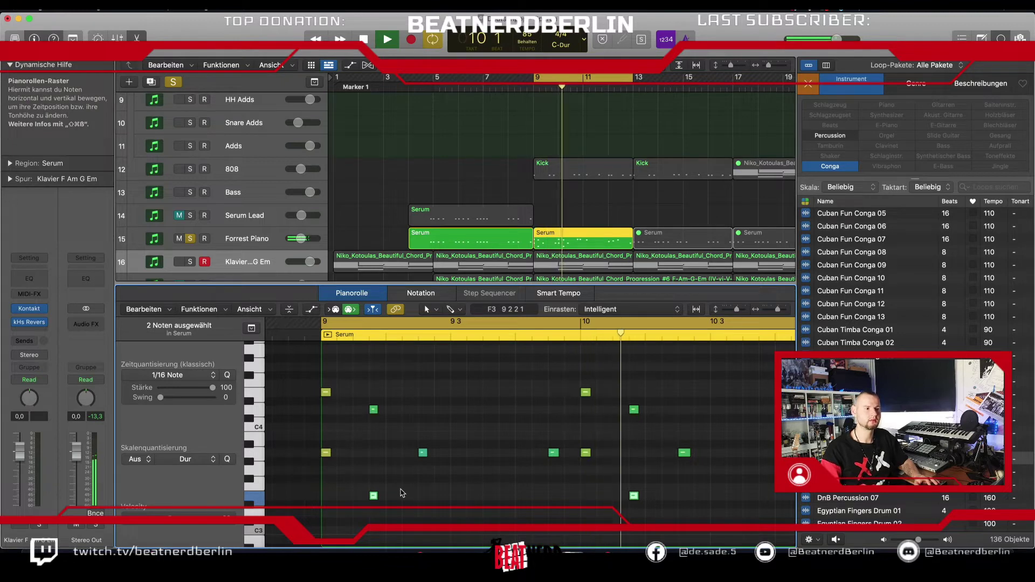
- Play the reworked melody through bar 10 and set the cycle range from bar 11 to bar 13
scroll(548, 464, "right", 5)
scroll(548, 464, "up", 1)
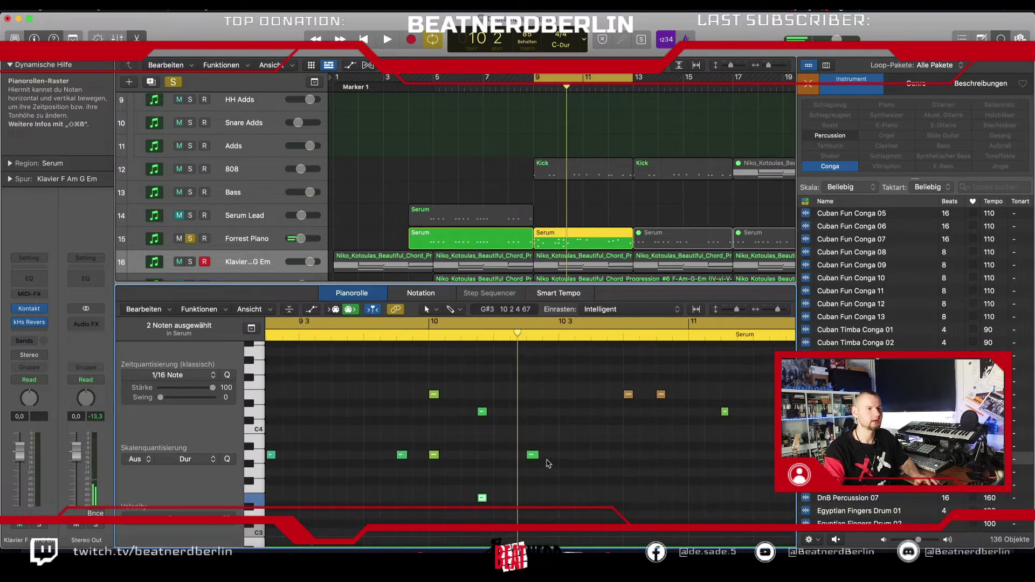
key("space")
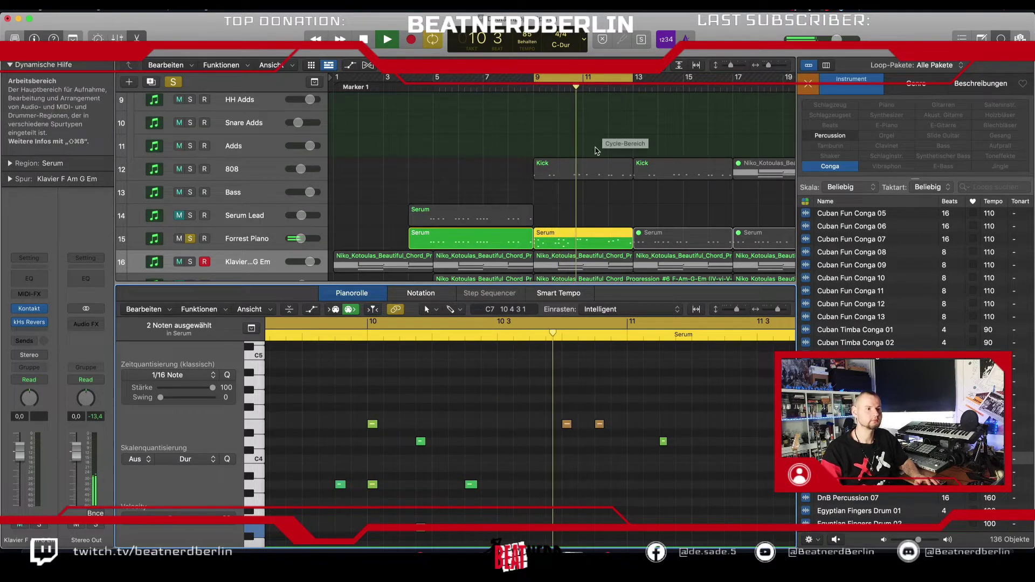
key("space")
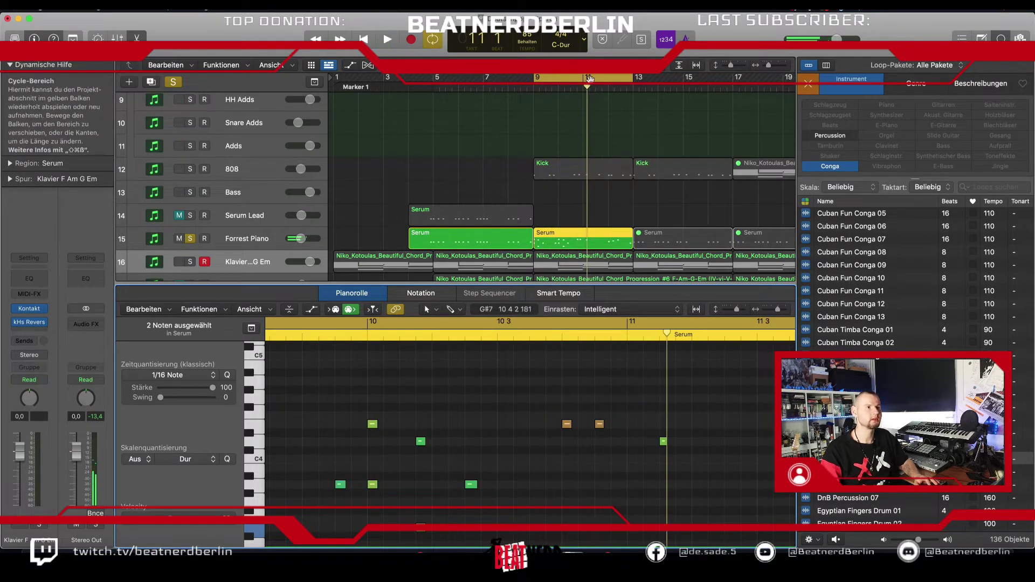
left_click_drag(584, 85, 635, 86)
- Copy the E4 notes on beat 4 of bar 10 down to A3 and start playback
left_click_drag(544, 401, 620, 463)
left_click_drag(566, 424, 566, 467)
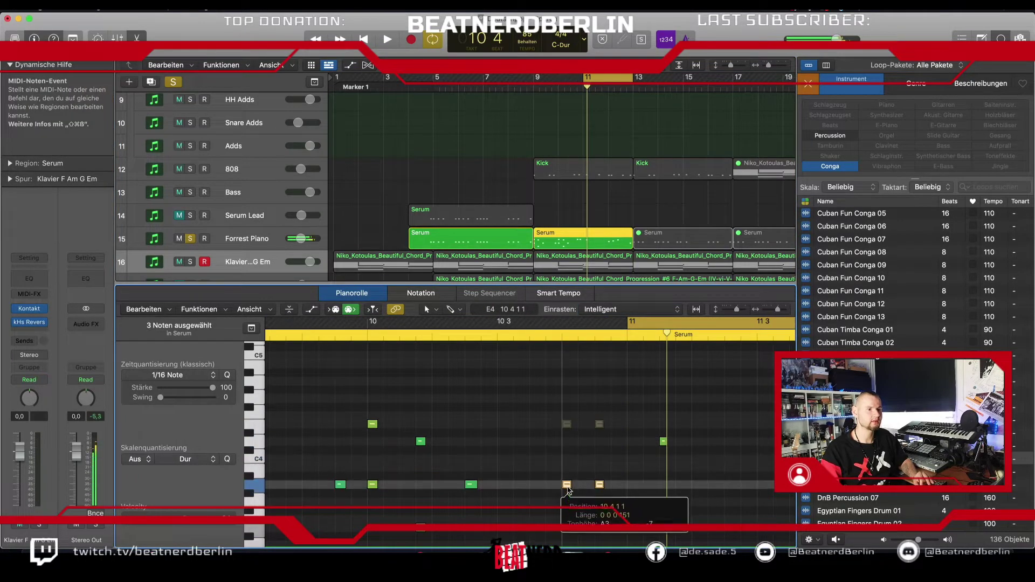
key("space")
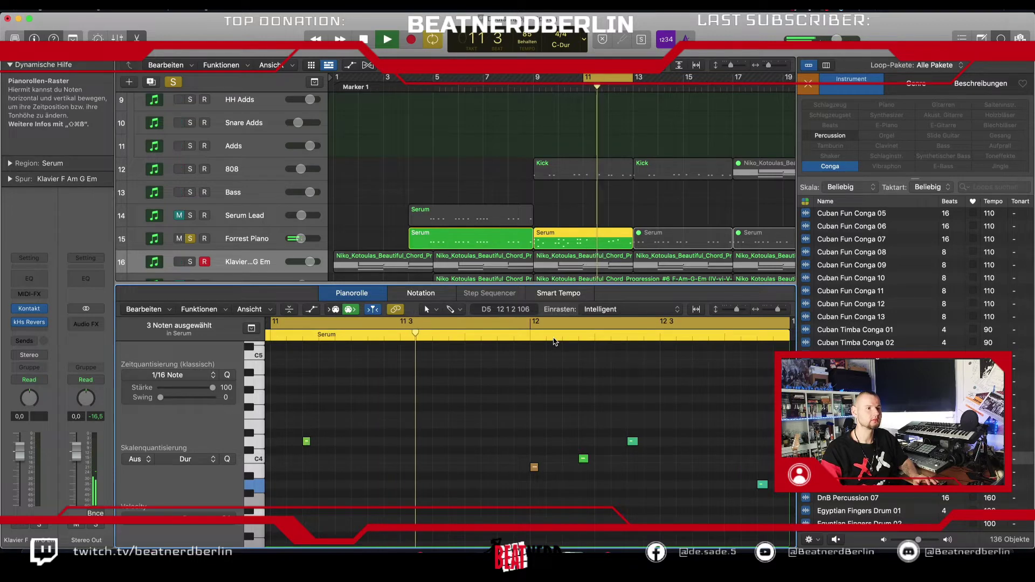
- Play bars 11 and 12 of the Serum melody and extend the cycle range back to bar 10
scroll(550, 388, "up", 8)
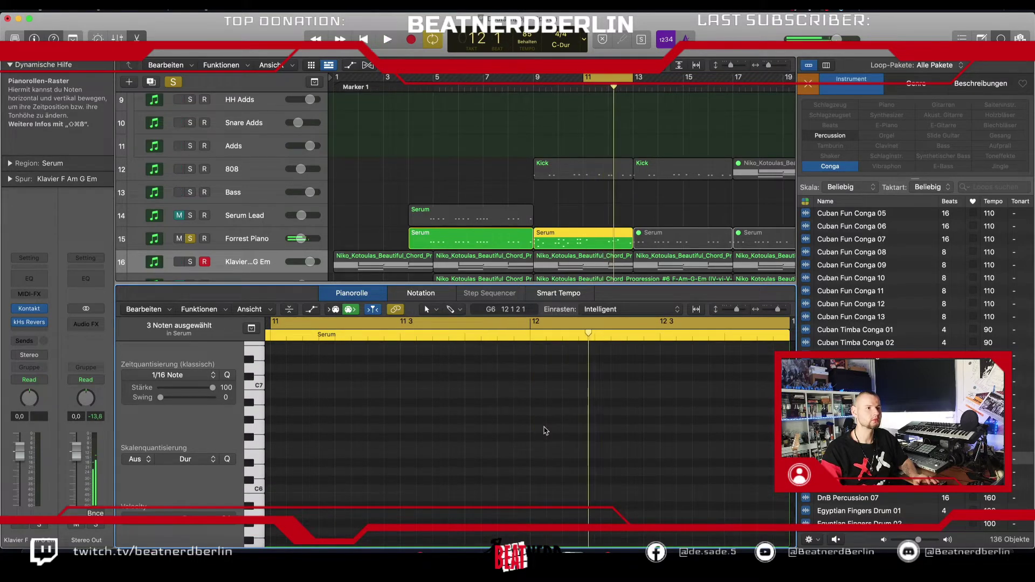
key("space")
scroll(544, 430, "down", 8)
key("space")
left_click_drag(586, 79, 560, 79)
key("space")
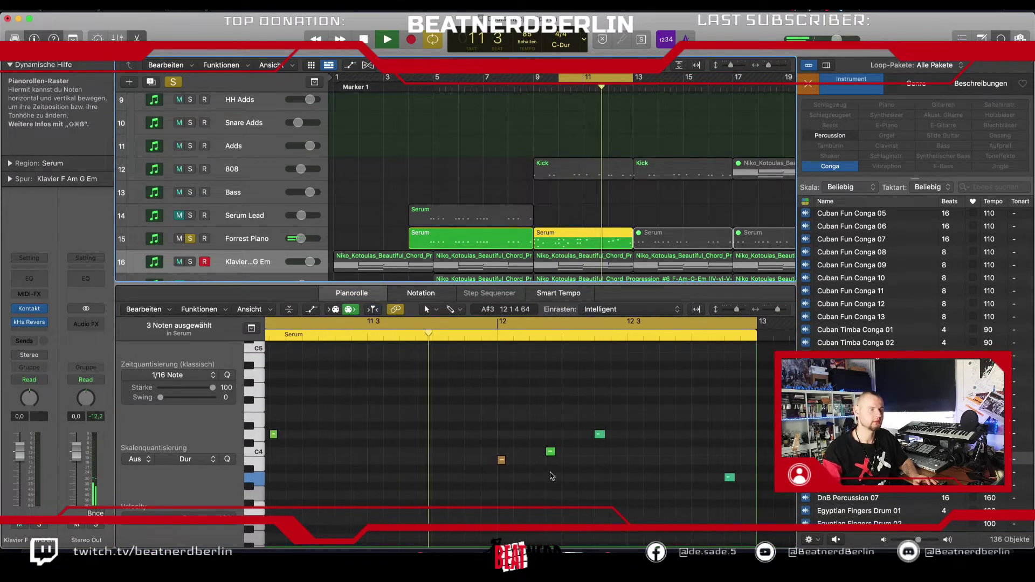
scroll(550, 476, "right", 3)
scroll(551, 476, "down", 2)
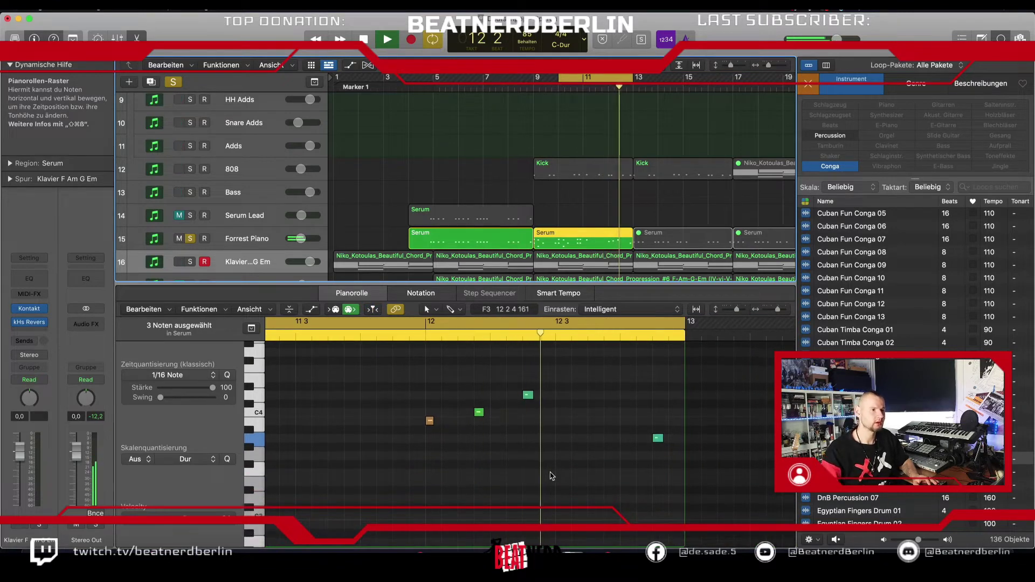
key("space")
- Try moving the B3, C4 and D4 notes at the start of bar 12 to E3, F3 and G3 and loop bar 12
left_click_drag(408, 452, 584, 354)
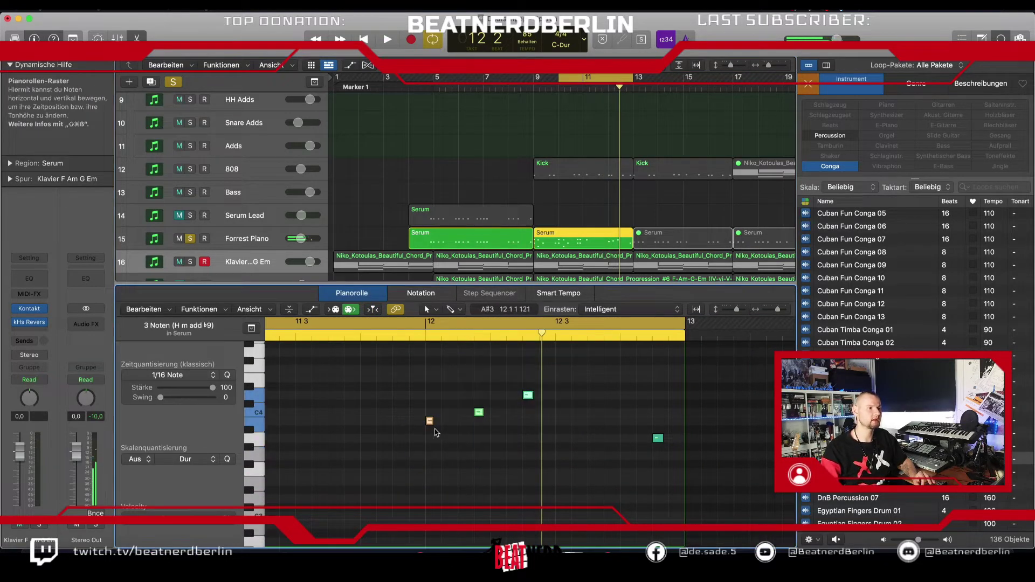
left_click_drag(429, 421, 430, 482)
left_click(515, 469)
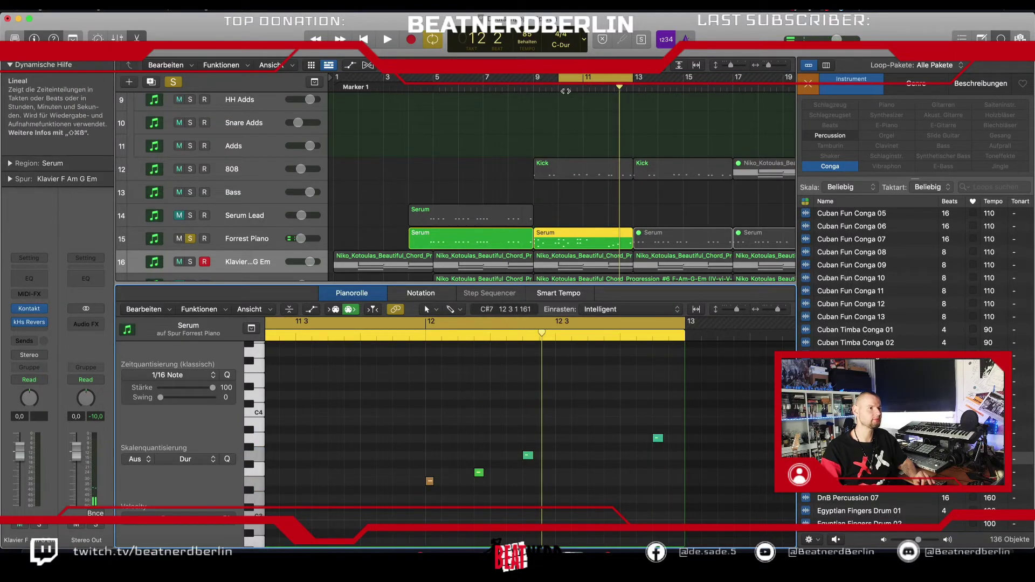
left_click(604, 81)
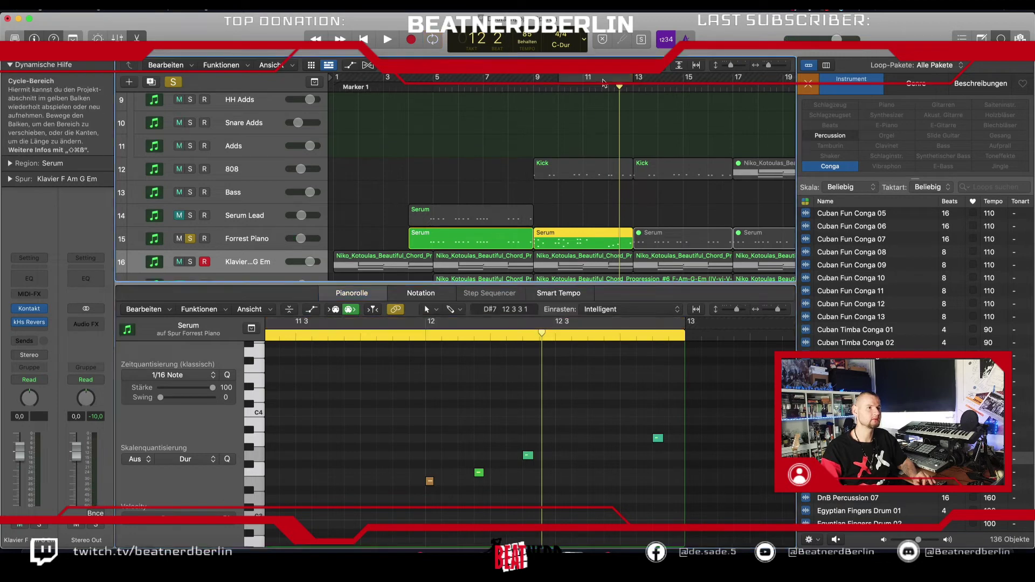
left_click(604, 81)
key("space")
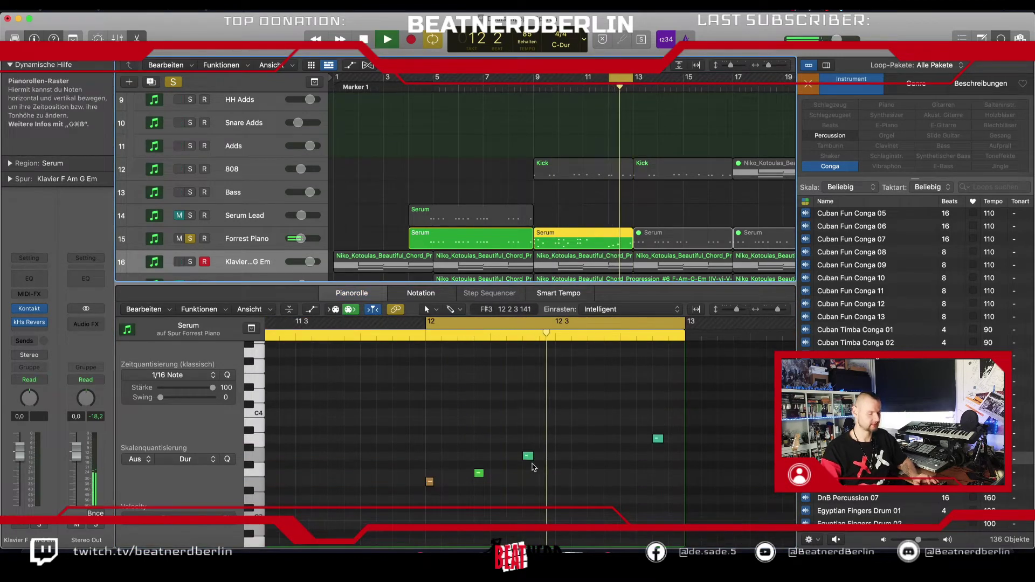
key("super+z")
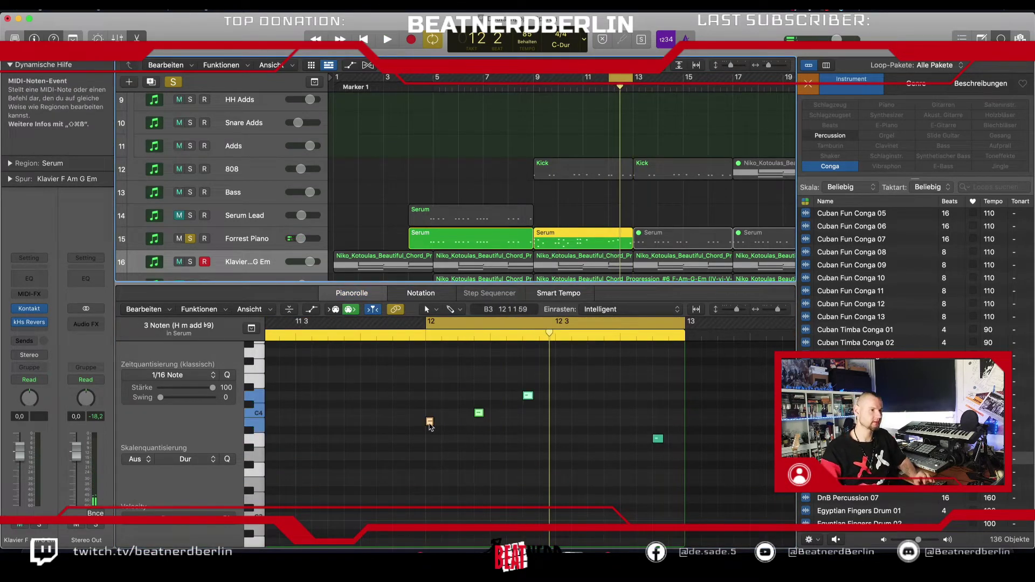
- Copy bar 12's B3, C4 and D4 notes seven semitones down, lower the copied F3 to E3, and play back the result
left_click_drag(430, 422, 482, 491)
key("space")
key("space")
left_click(482, 489)
key("space")
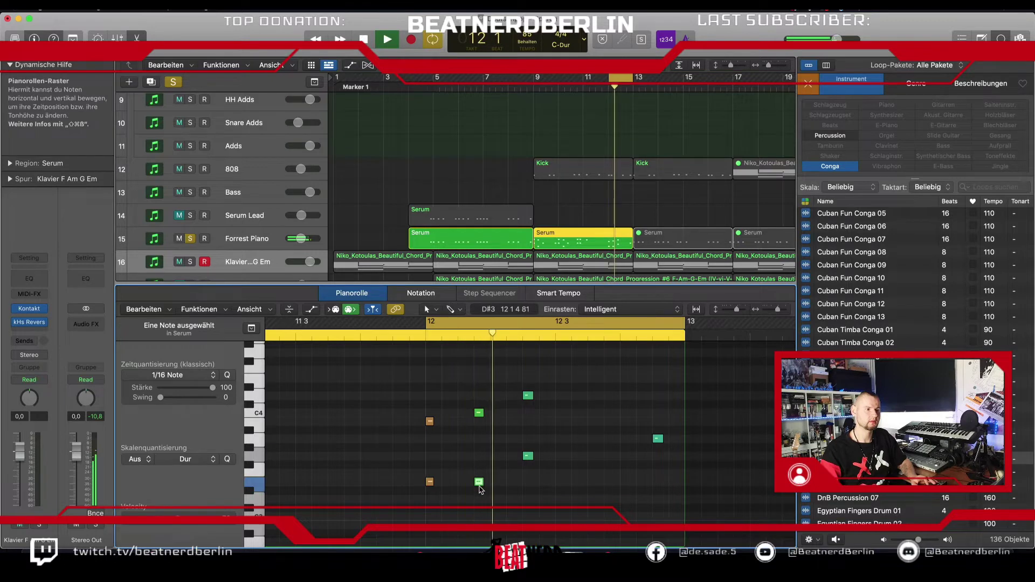
key("space")
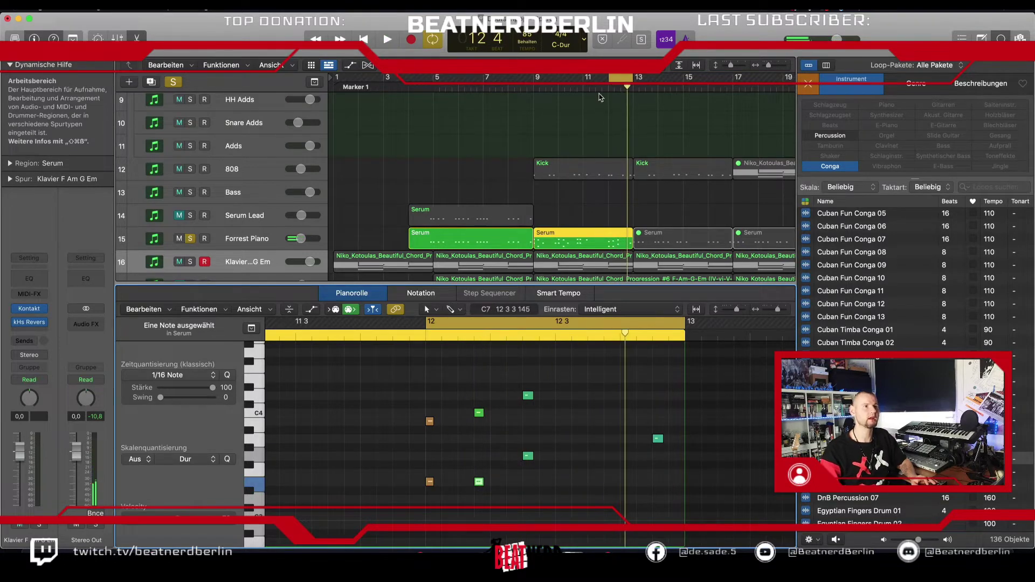
- Unsolo the Forrest Piano track and play the full arrangement with the cycle range set from bar 4 to bar 17
left_click(615, 79)
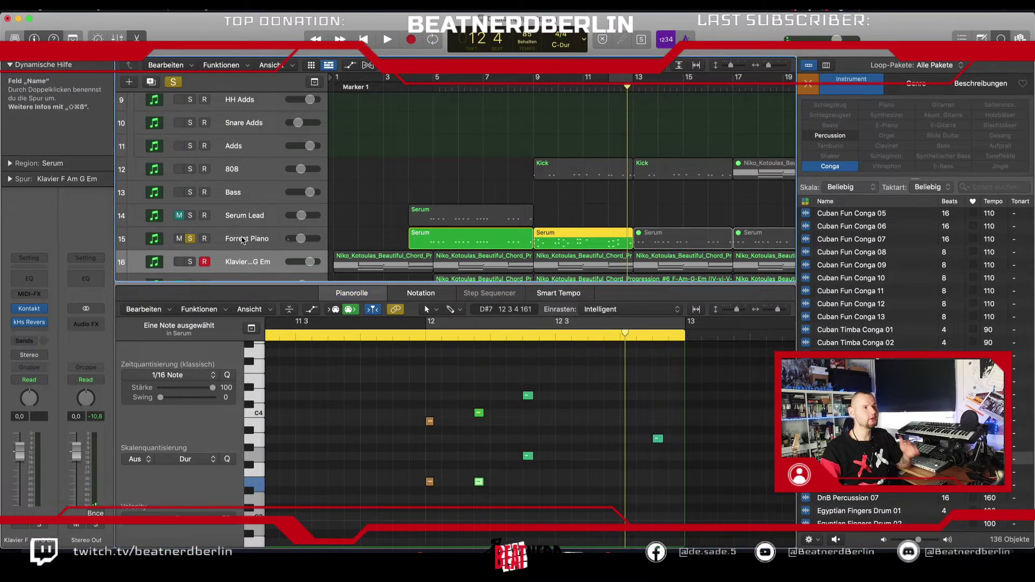
left_click(193, 241)
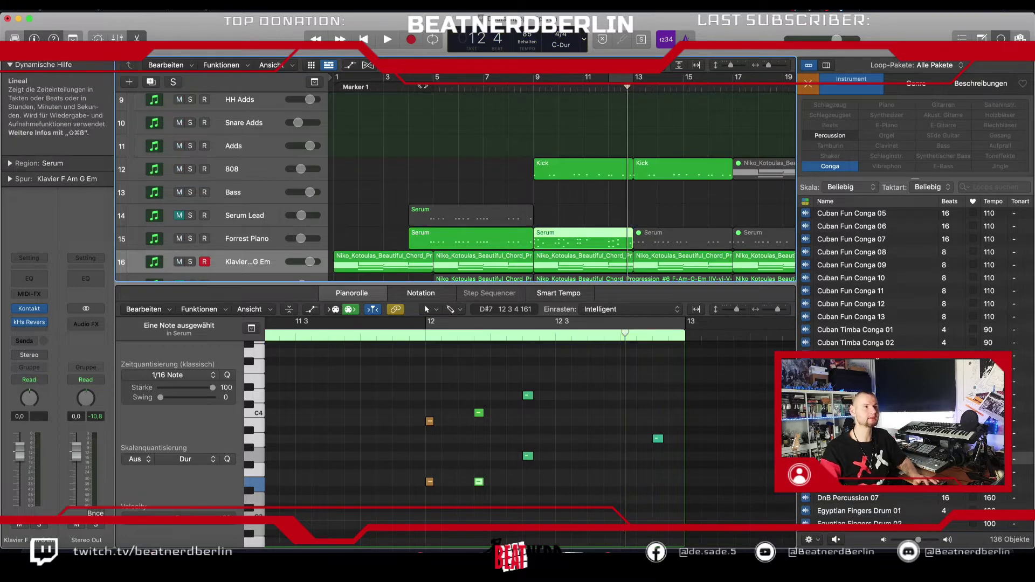
left_click(414, 88)
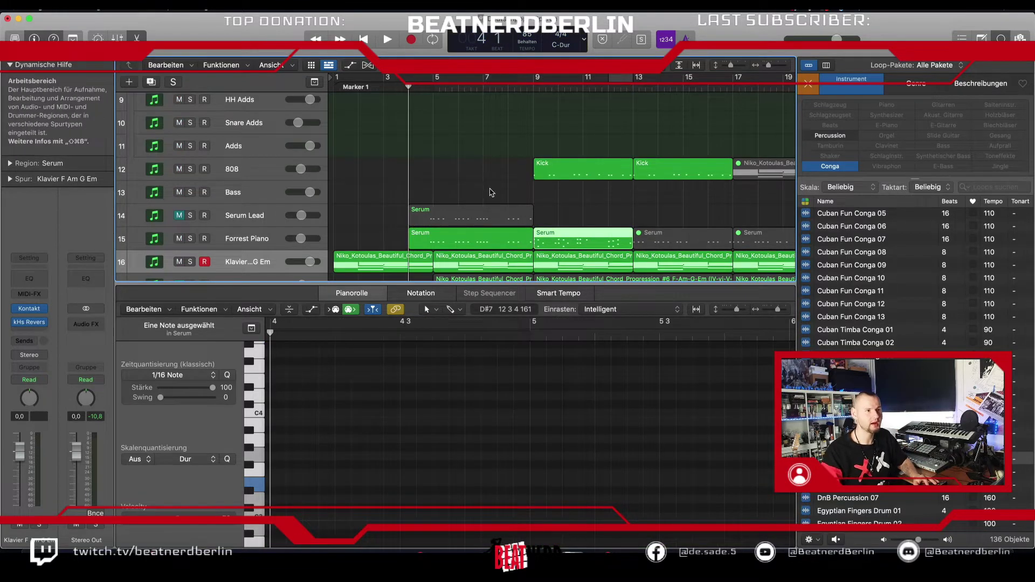
left_click(561, 242)
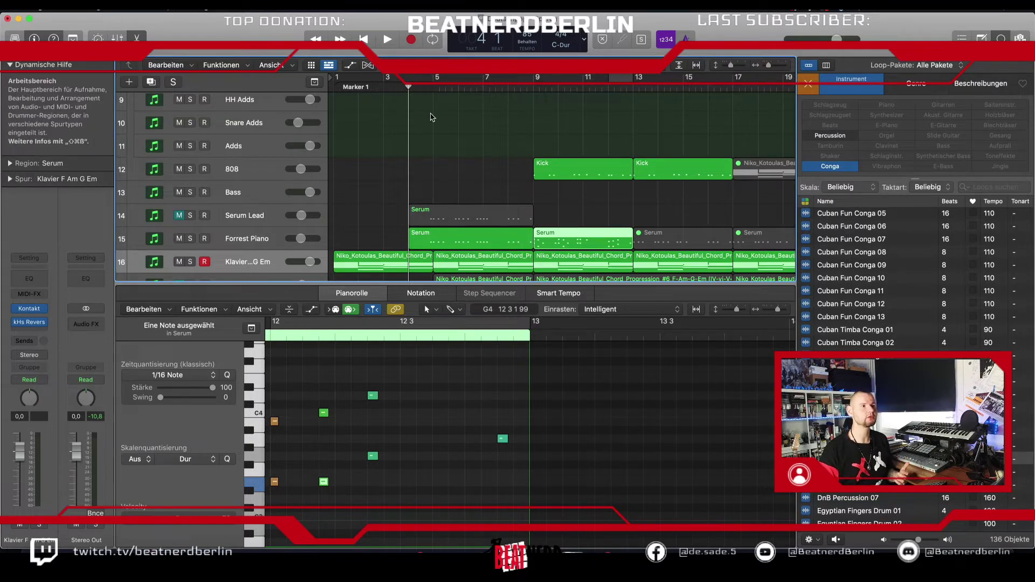
left_click_drag(408, 86, 728, 136)
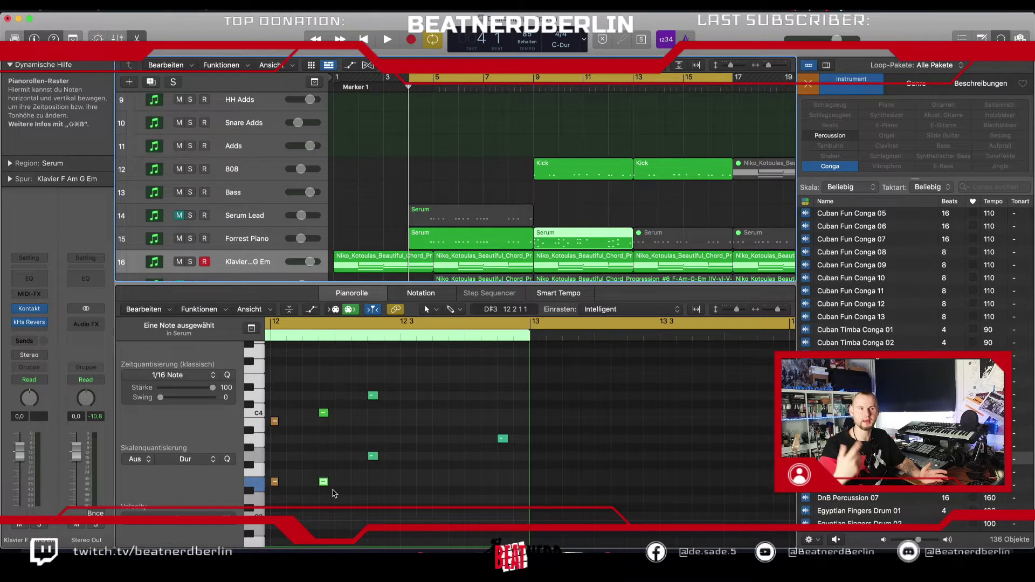
key("space")
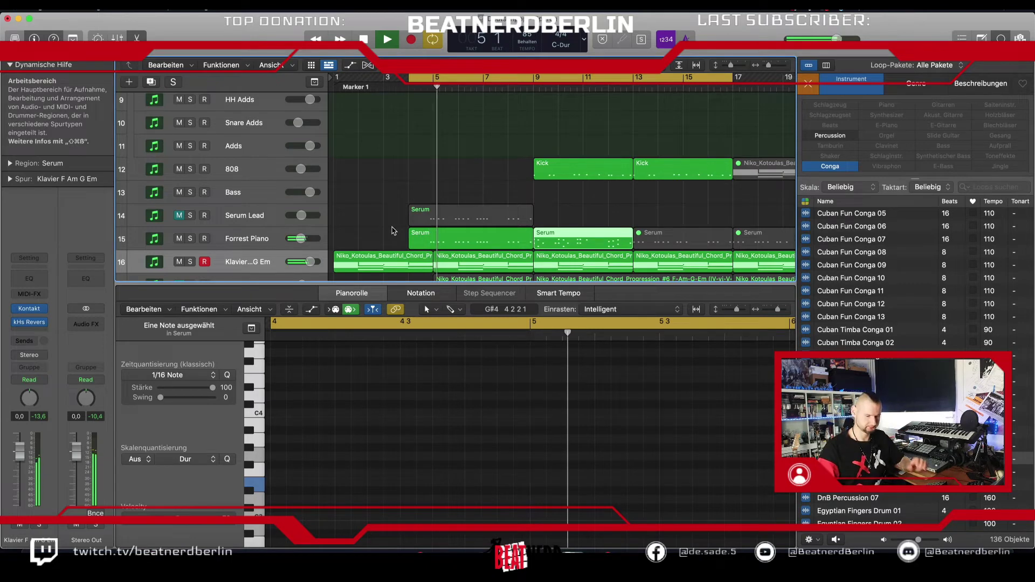
- Turn off the cycle and hide the piano roll and loop browser while listening through to bar 12
left_click(494, 86)
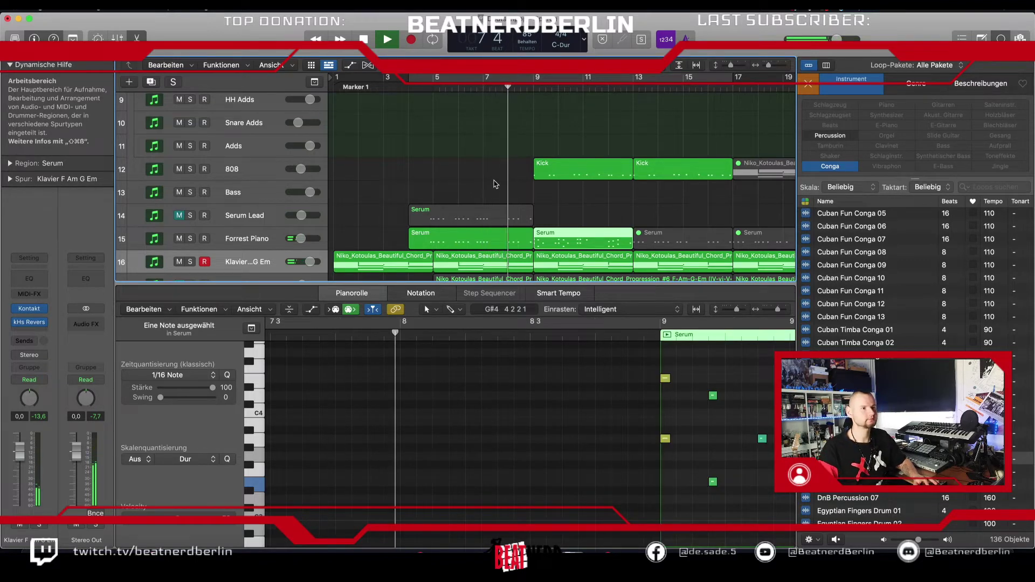
scroll(496, 188, "up", 1)
key("e")
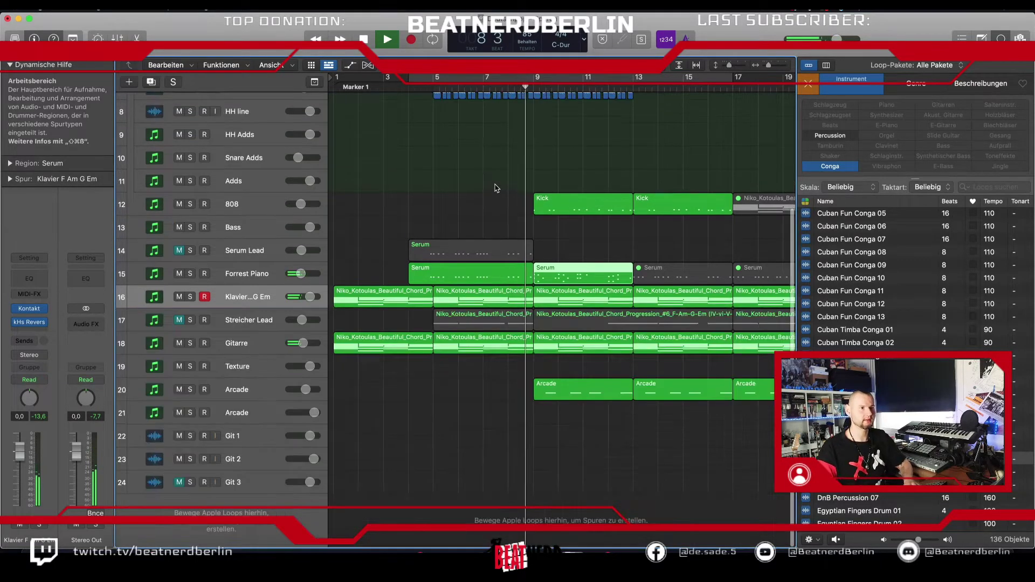
left_click(1004, 37)
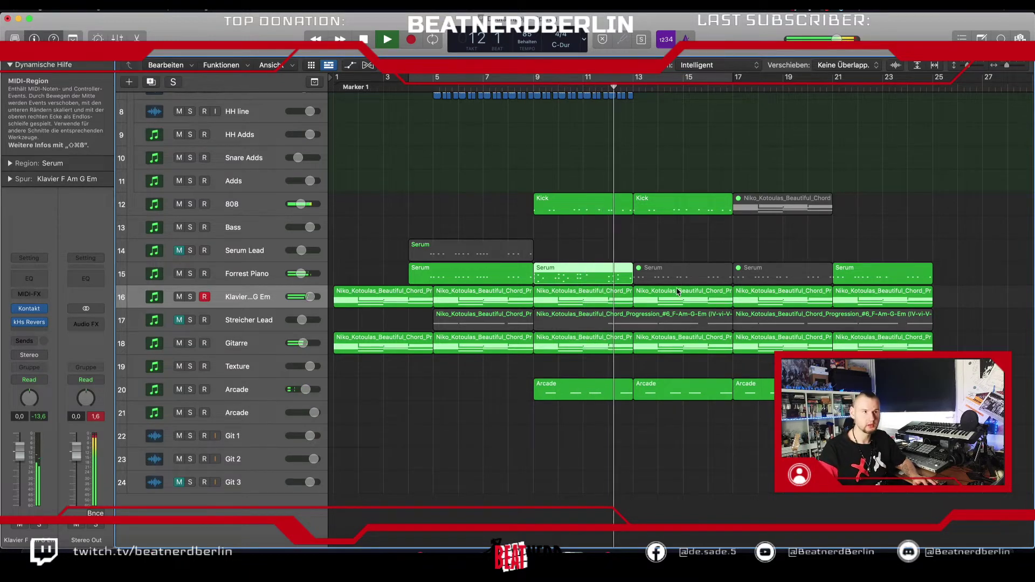
key("space")
- Set the cycle range from bar 5 to bar 9 over the Conga regions and play it
scroll(552, 214, "up", 3)
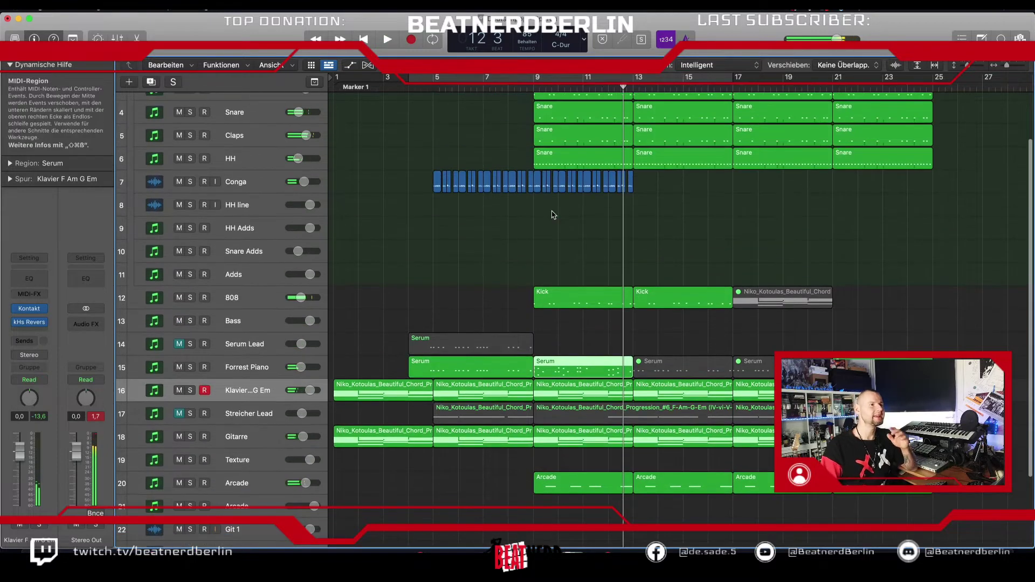
scroll(552, 215, "up", 5)
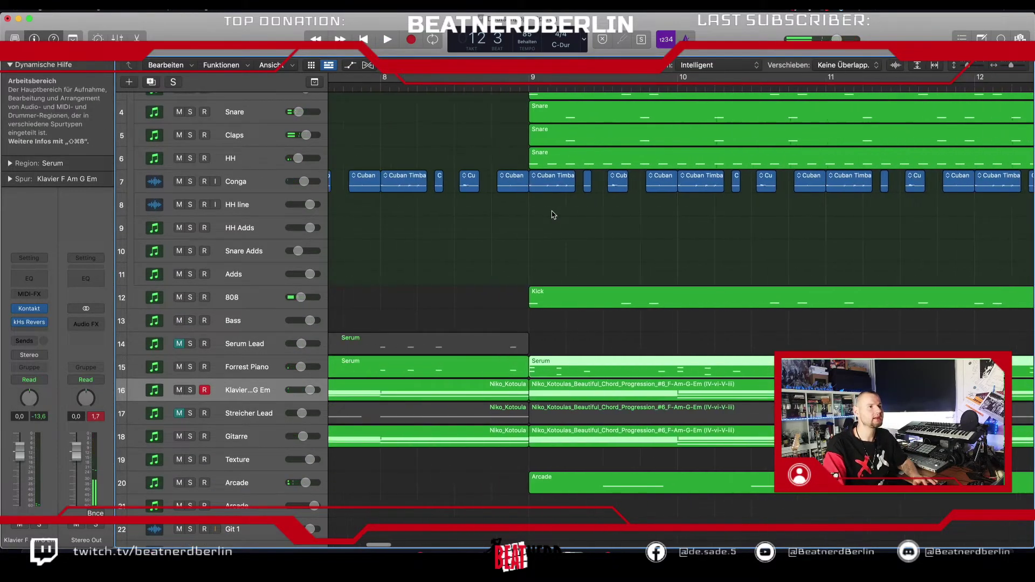
scroll(552, 214, "left", 10)
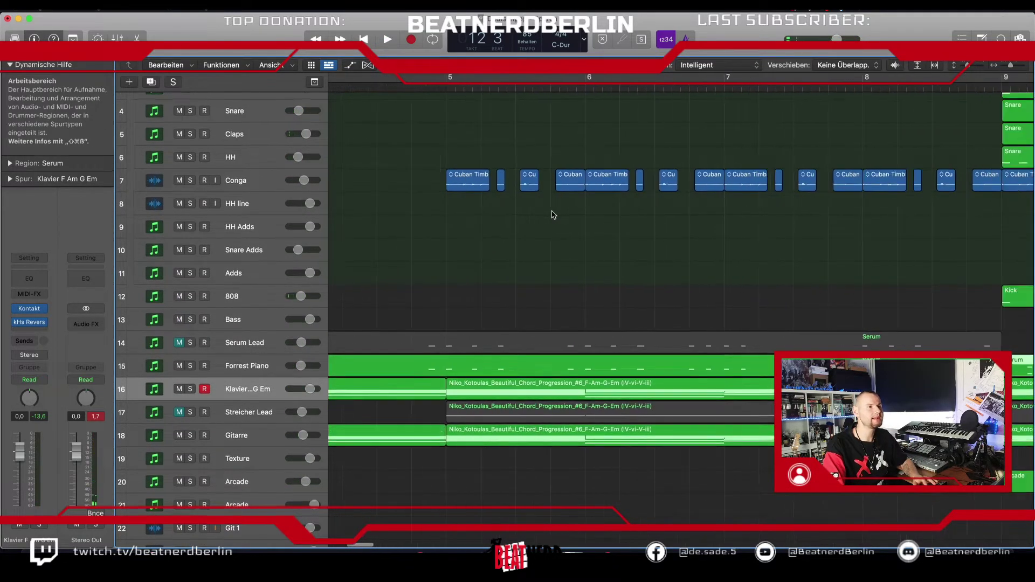
scroll(552, 214, "down", 3)
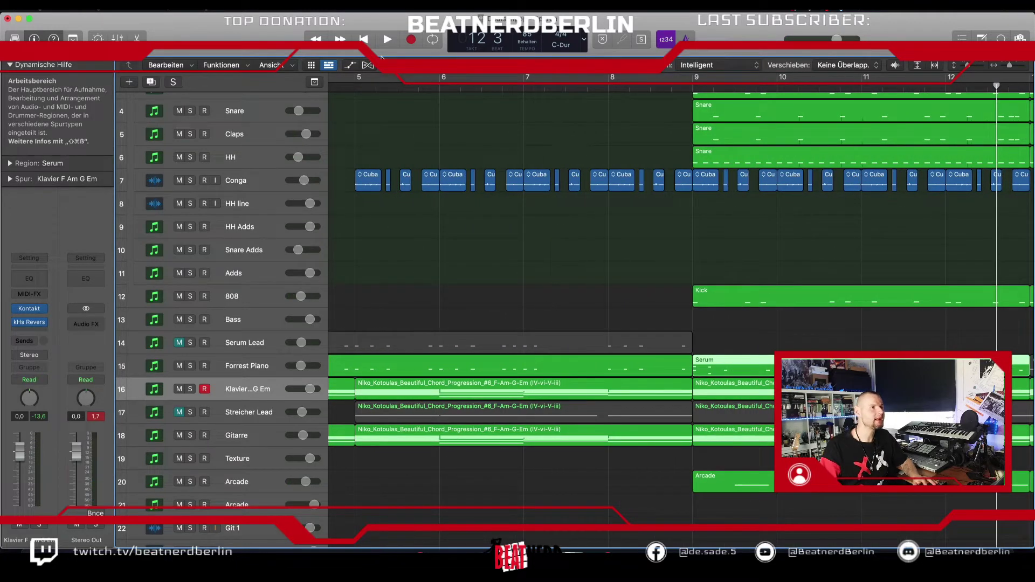
left_click_drag(356, 79, 696, 101)
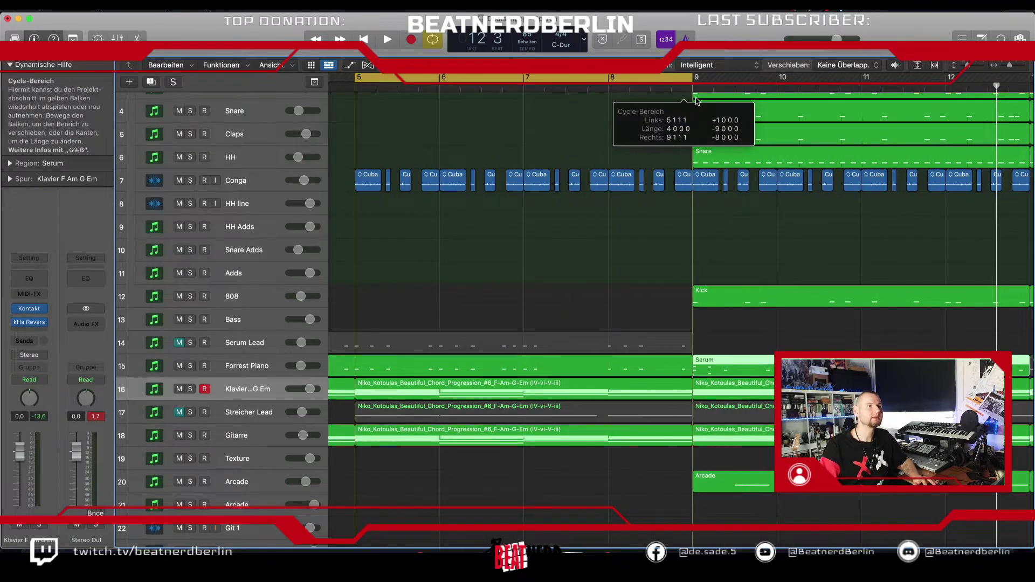
scroll(496, 183, "up", 3)
scroll(496, 183, "left", 8)
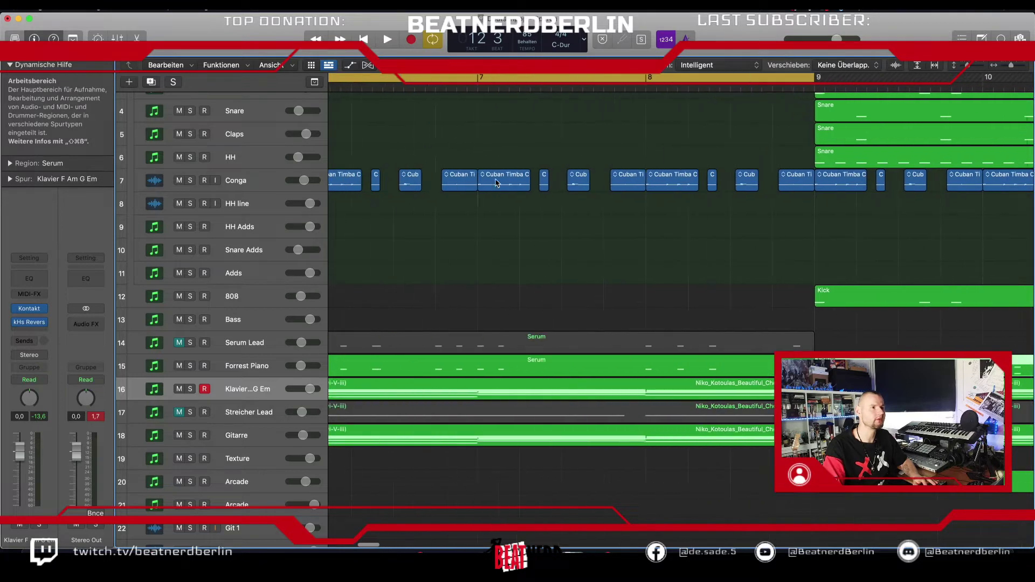
key("space")
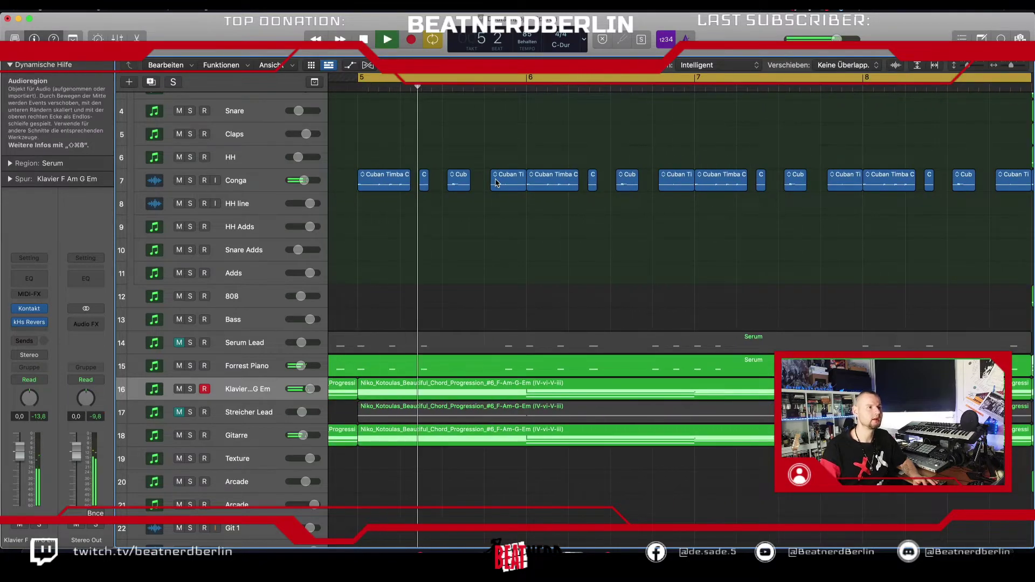
key("space")
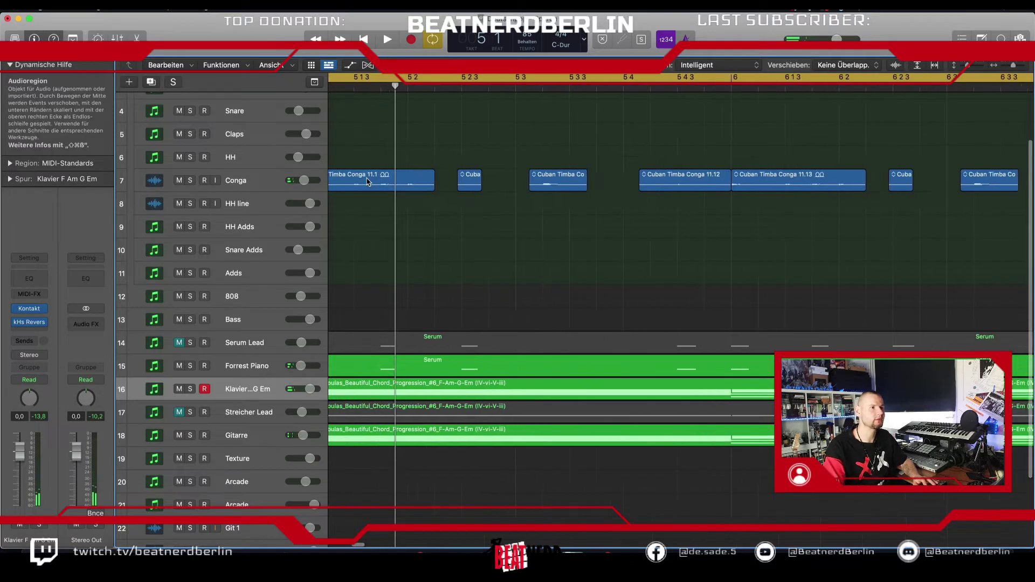
- Shorten the Conga track's first region at bar 5 so it ends before beat 2, and play it back
key("super+Right")
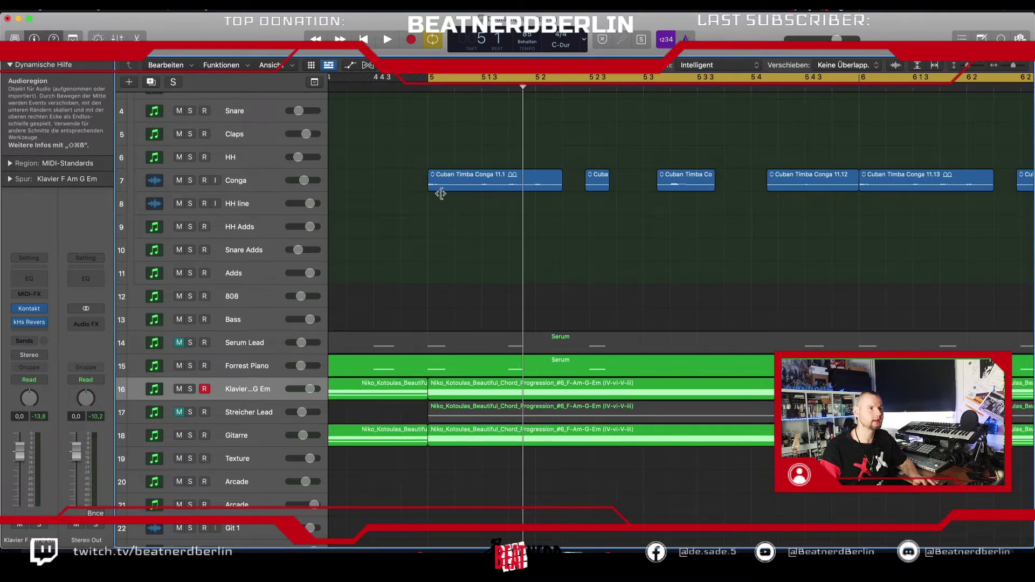
mouse_move(430, 186)
left_mouse_down()
mouse_move(483, 186)
mouse_move(442, 189)
left_mouse_up()
key("space")
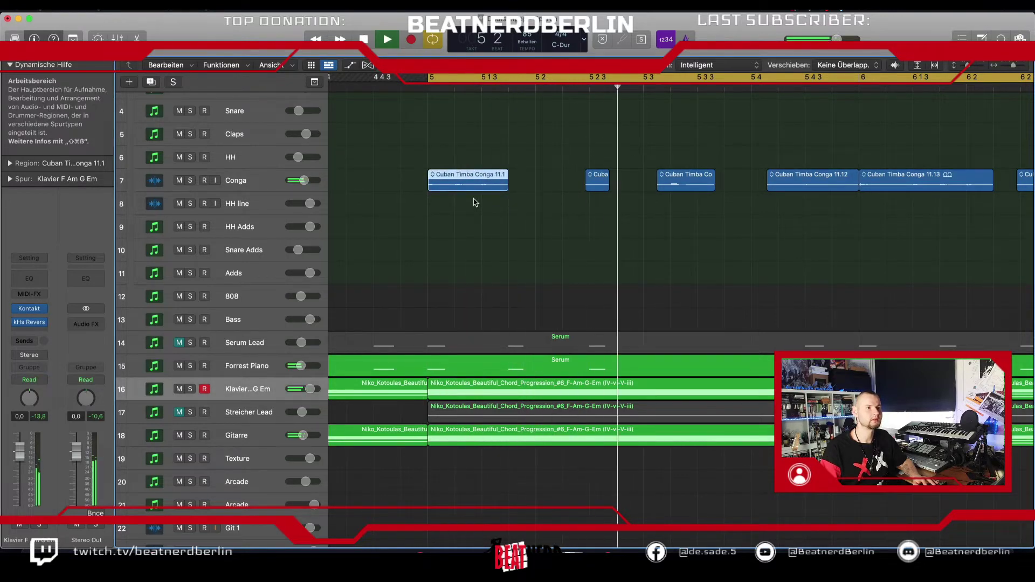
key("space")
left_click(455, 203)
key("space")
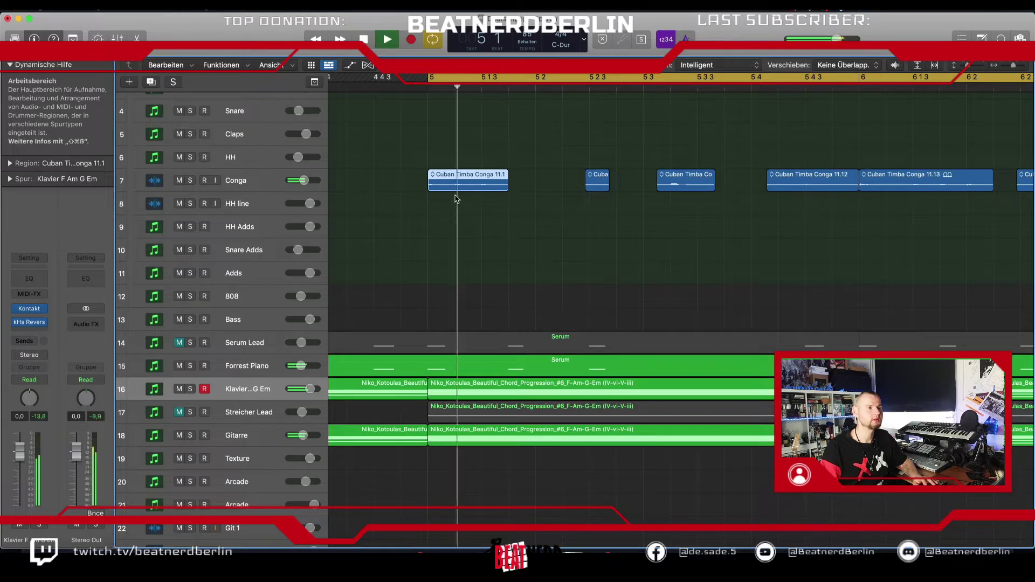
key("space")
key("space")
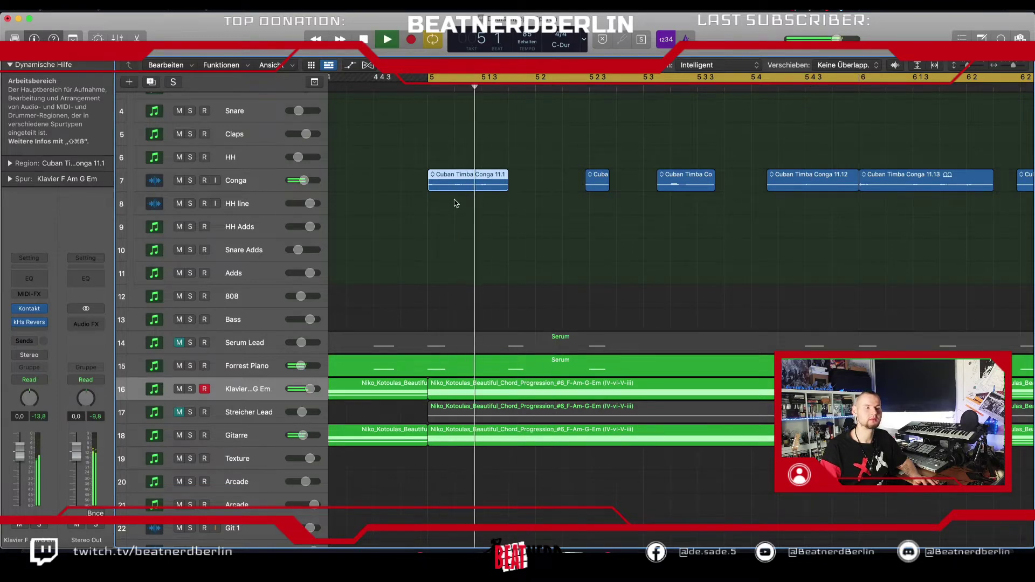
- Copy the short Conga region after beat 2 of bar 5 half a beat earlier and play the new pattern
key("space")
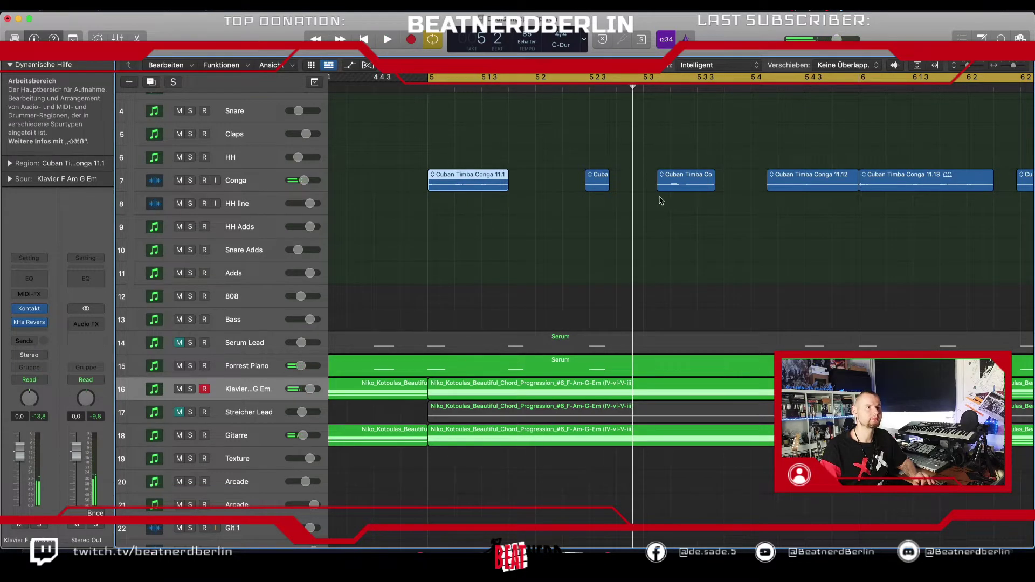
key("space")
key("space")
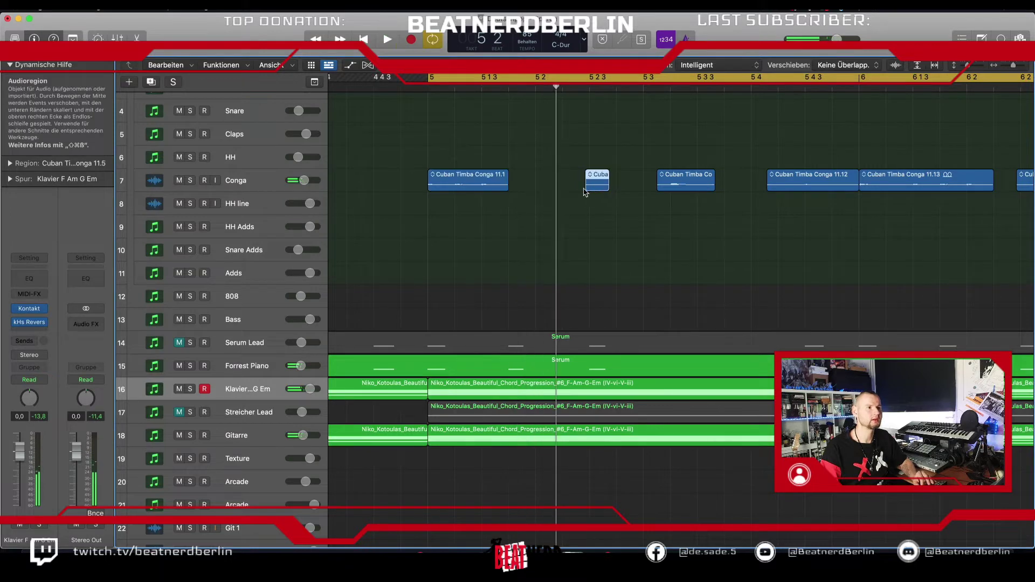
left_click_drag(584, 189, 530, 189)
key("space")
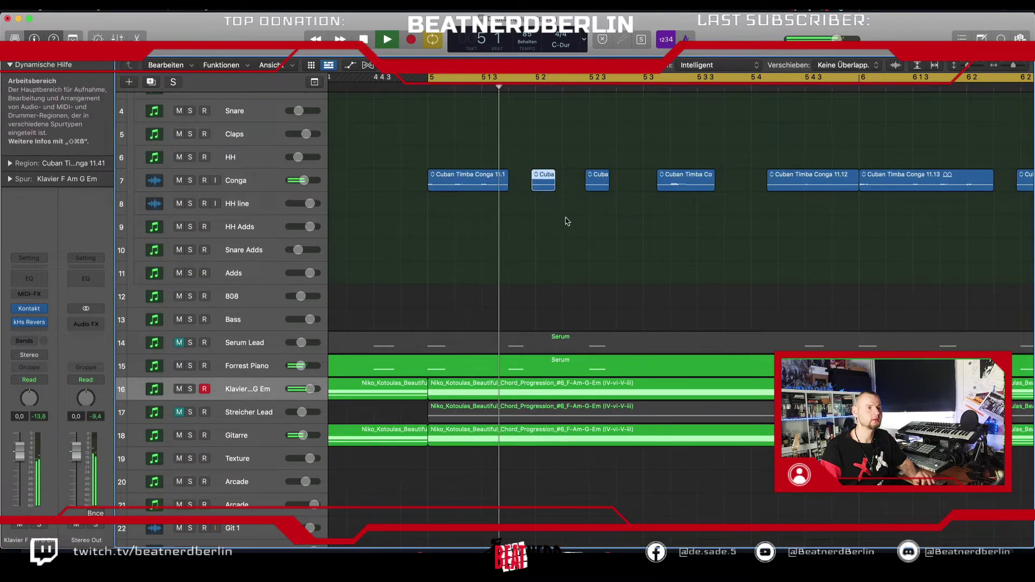
- Move the second short Conga region in bar 5 a sixteenth note later and play the changed rhythm
key("space")
key("space")
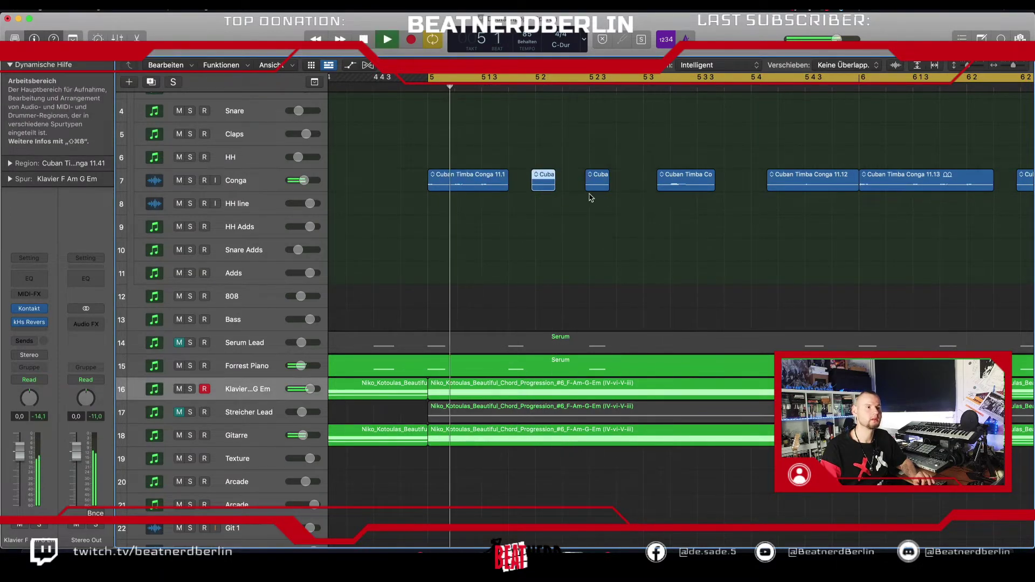
key("space")
left_click_drag(593, 186, 618, 194)
key("space")
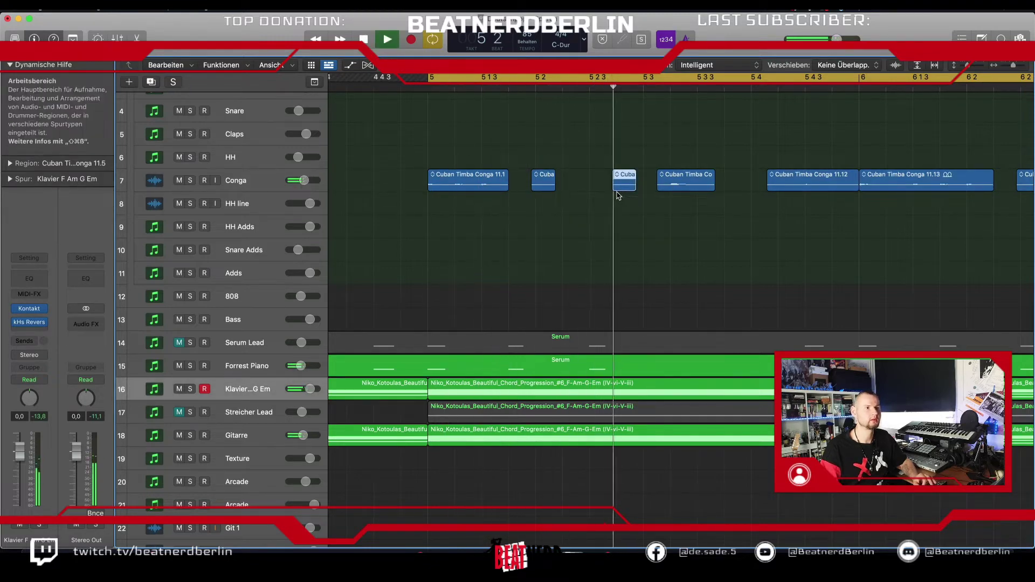
key("space")
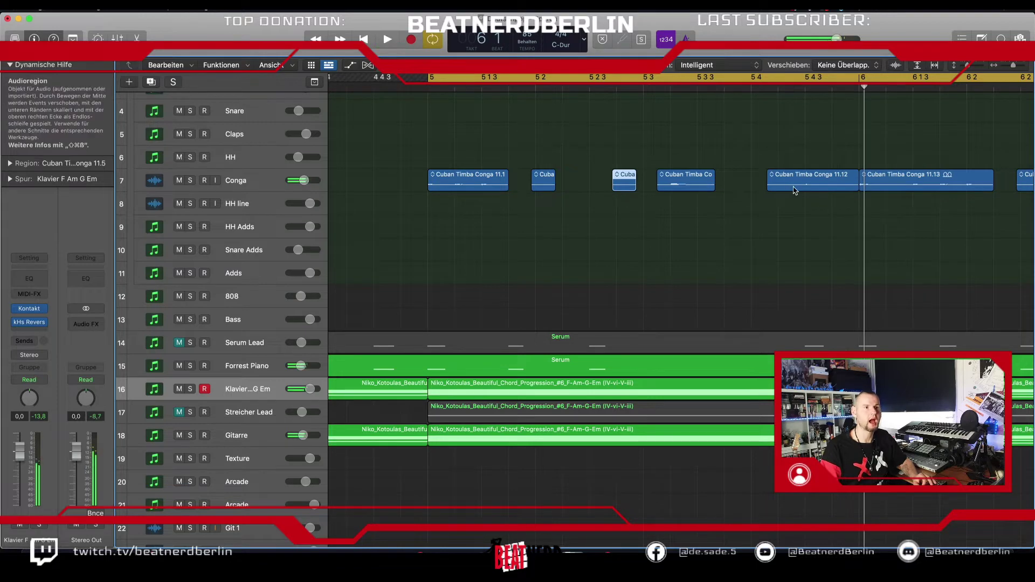
- Delete the old Conga regions from bar 6 up to bar 9, keeping the reworked pattern in bar 5
key("super+Left")
key("super+Left")
scroll(795, 191, "right", 3)
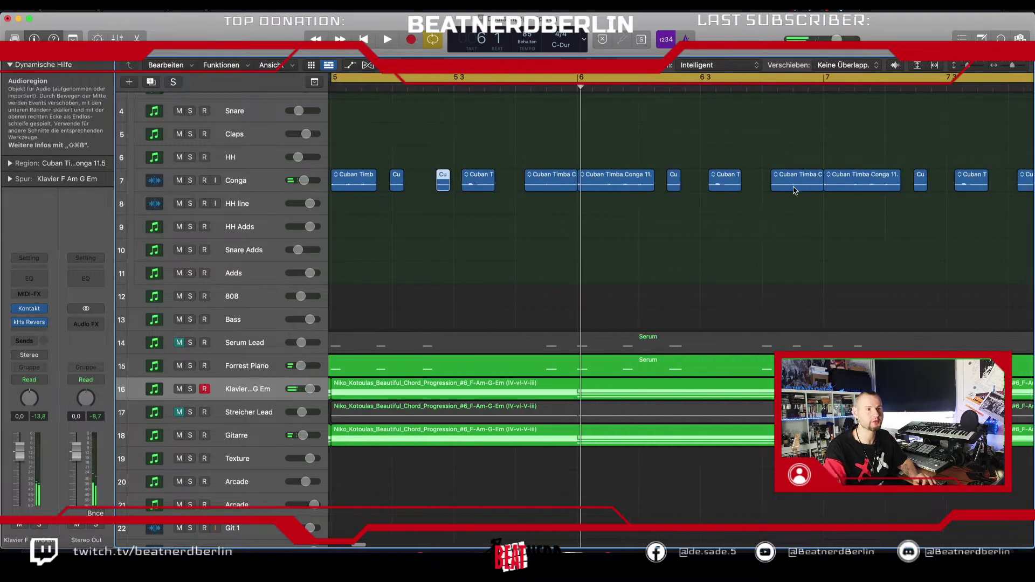
key("super+Left")
key("super+Left")
key("super+Left")
left_click_drag(529, 205, 828, 184)
key("Delete")
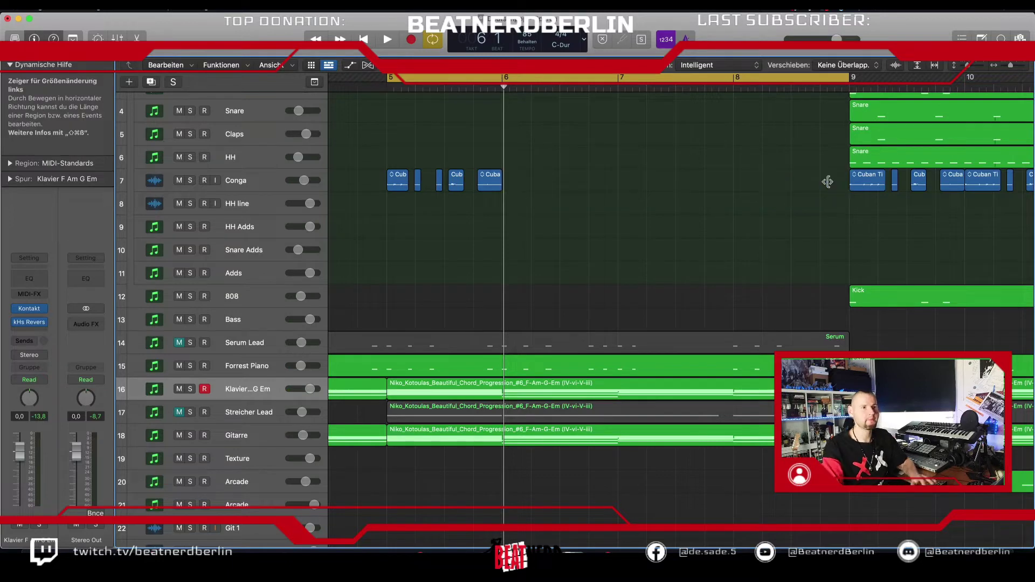
- Copy the one-bar Conga pattern from bar 5 so that it fills bars 6, 7 and 8
scroll(829, 183, "down", 2)
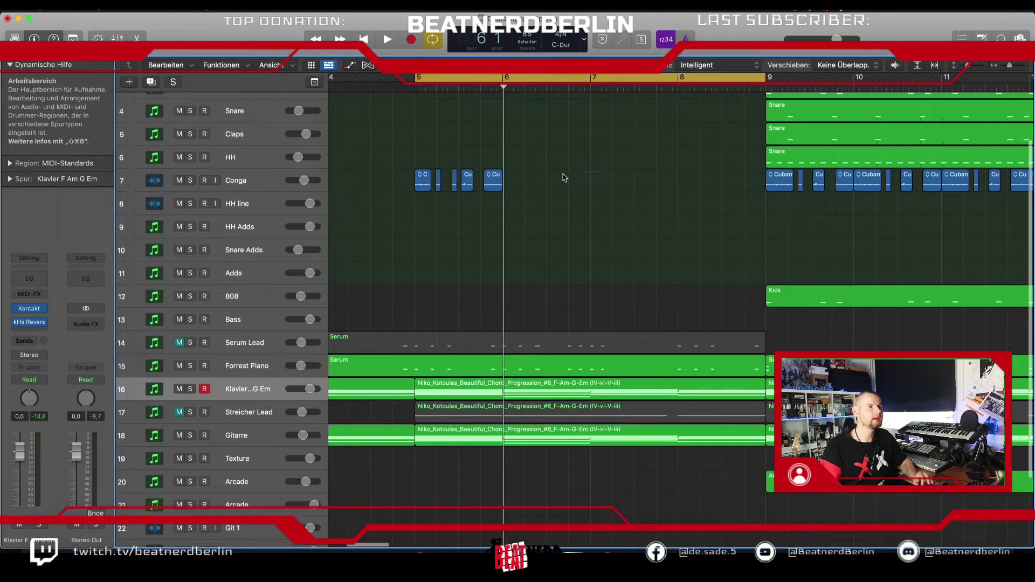
left_click_drag(601, 208, 514, 186)
left_click_drag(588, 136, 595, 185)
- Delete the old Conga regions from bar 9 up to bar 13
scroll(723, 212, "right", 5)
scroll(723, 212, "right", 1)
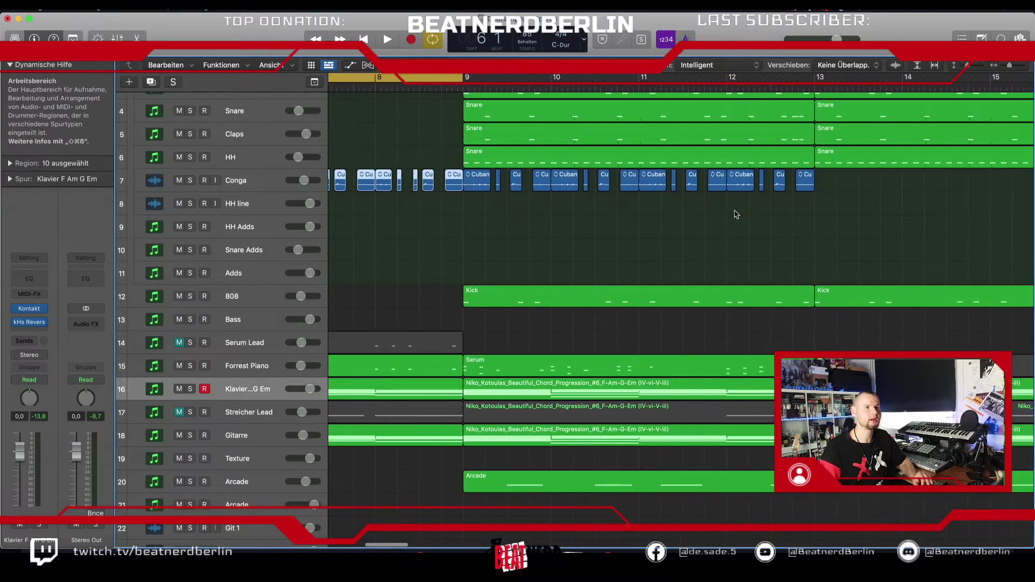
left_click_drag(833, 214, 486, 179)
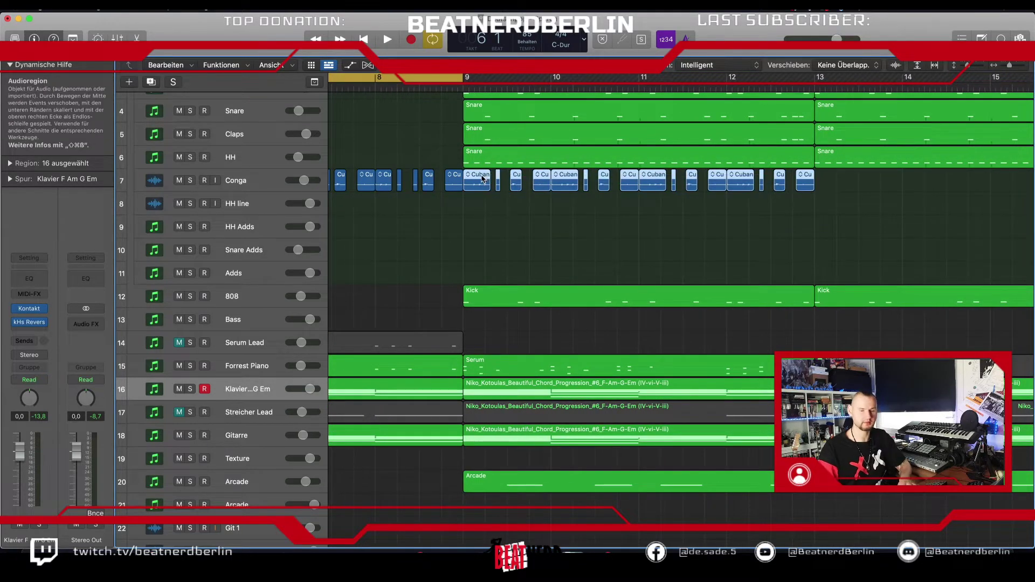
key("Delete")
- Copy the four-bar Conga pattern to bar 9, and copy the resulting eight bars to bar 13
scroll(486, 189, "left", 4)
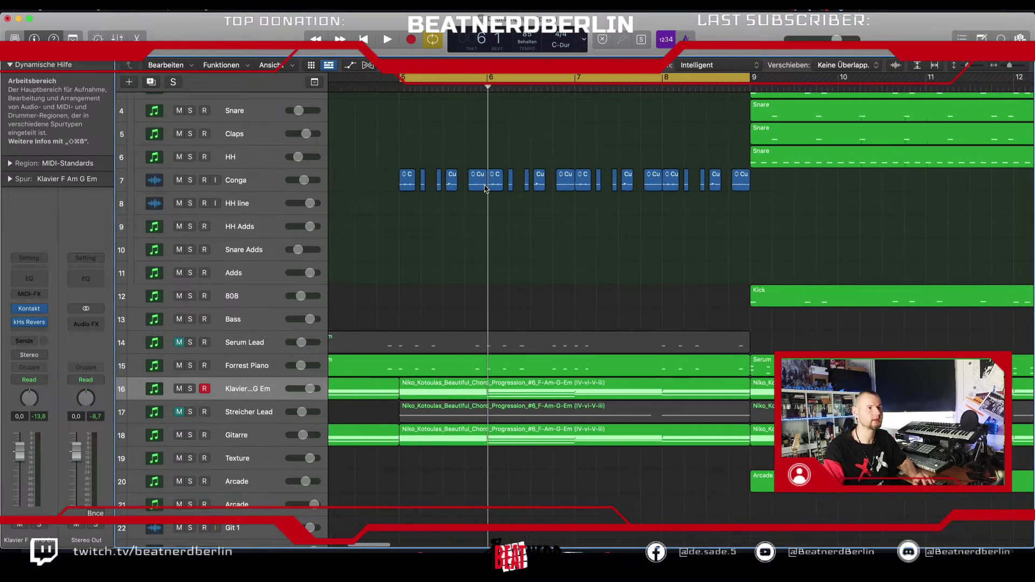
mouse_move(752, 188)
left_mouse_down()
mouse_move(399, 194)
mouse_move(757, 181)
left_mouse_up()
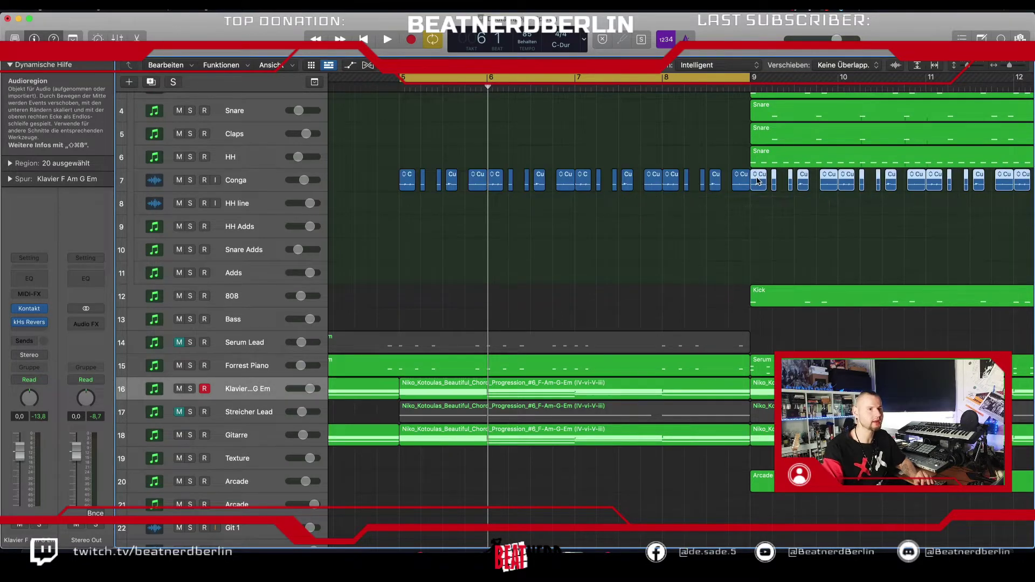
scroll(757, 182, "down", 4)
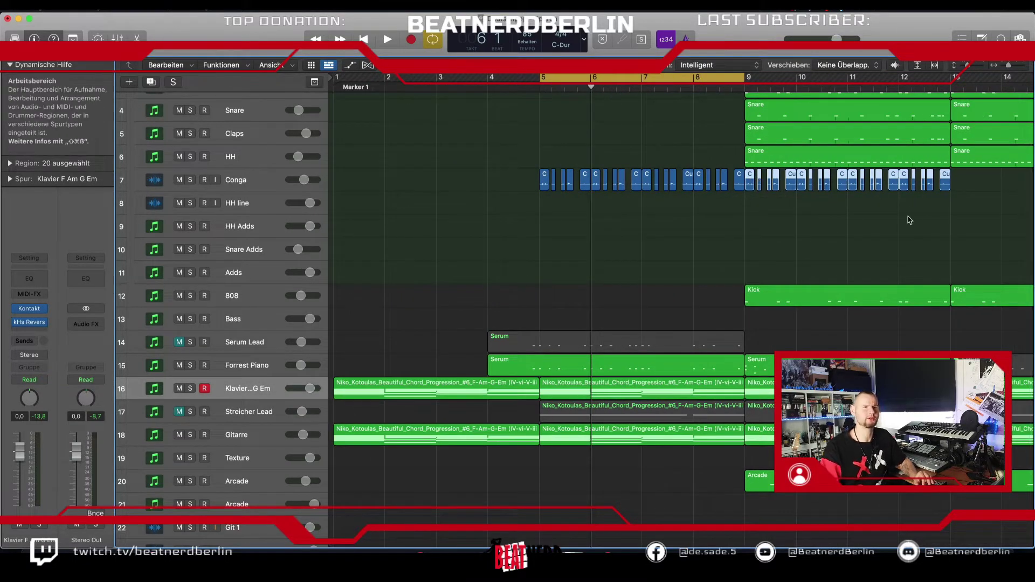
left_click_drag(948, 210, 962, 186)
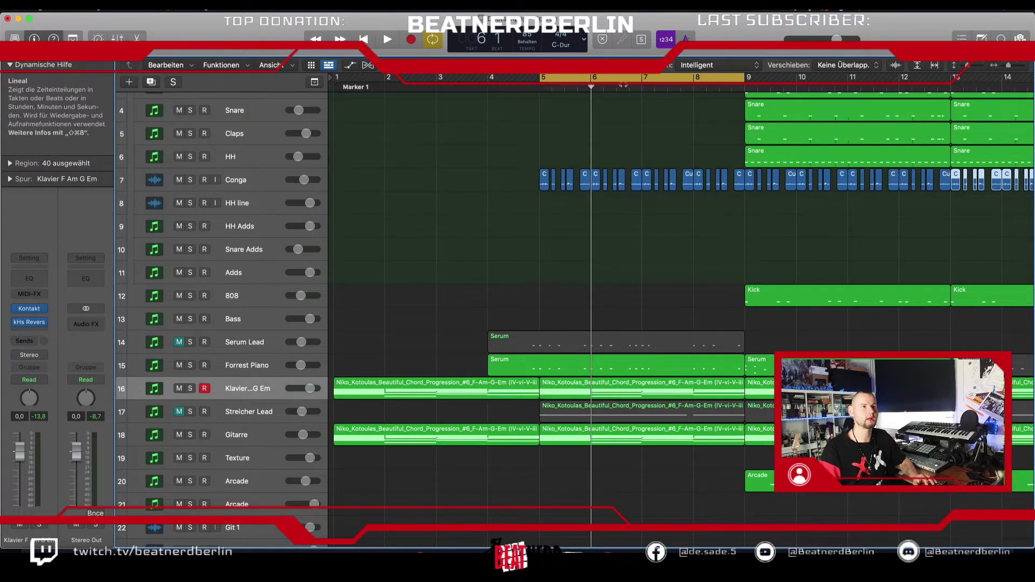
- Turn off the cycle and listen to the arrangement from bar 3 into bar 8
left_click(546, 79)
left_click_drag(472, 88, 448, 88)
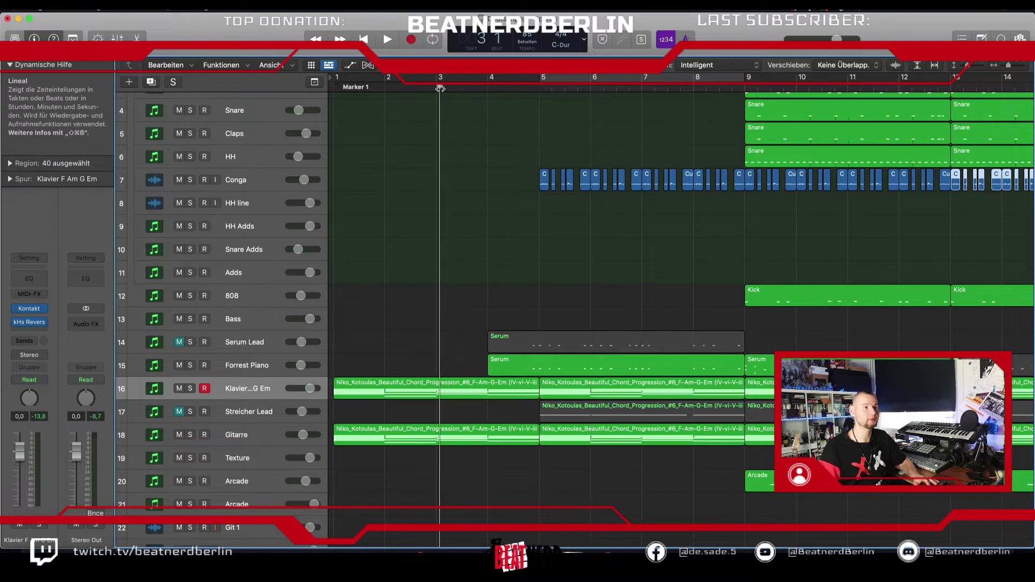
key("space")
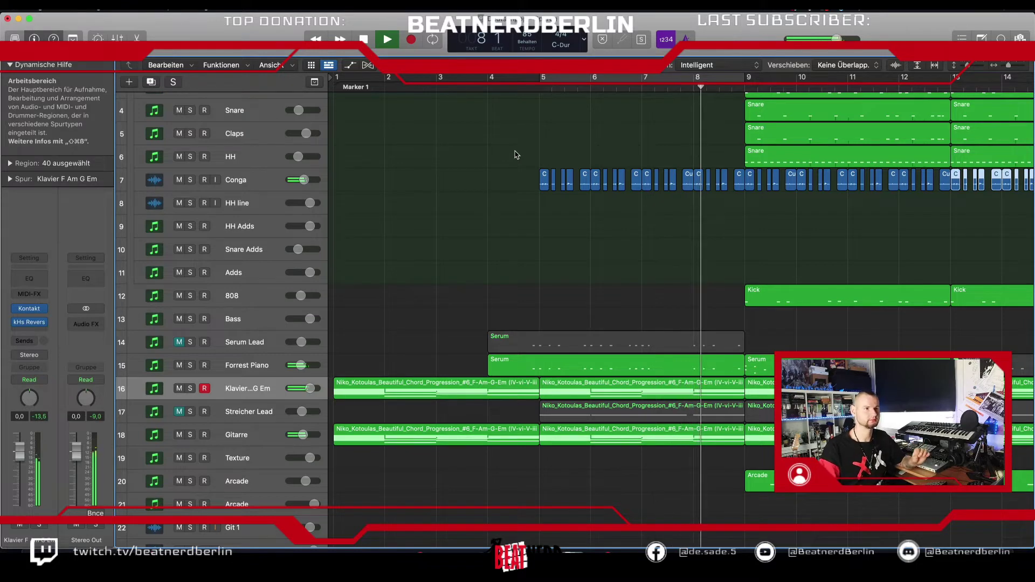
key("space")
- Turn the cycle from bar 5 to bar 9 back on and play the Conga pattern
key("super+Right")
key("super+Right")
key("super+Right")
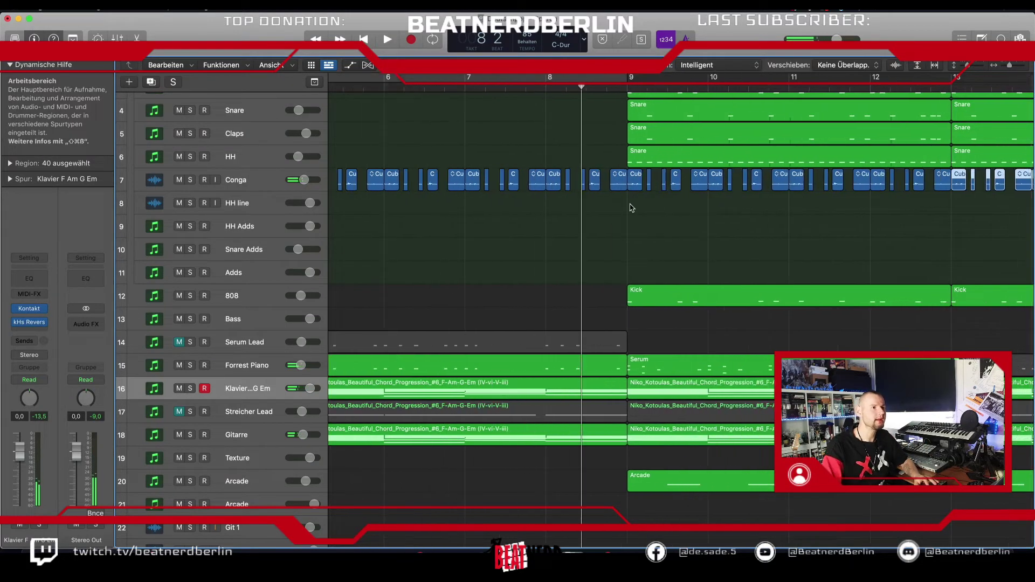
scroll(632, 208, "left", 5)
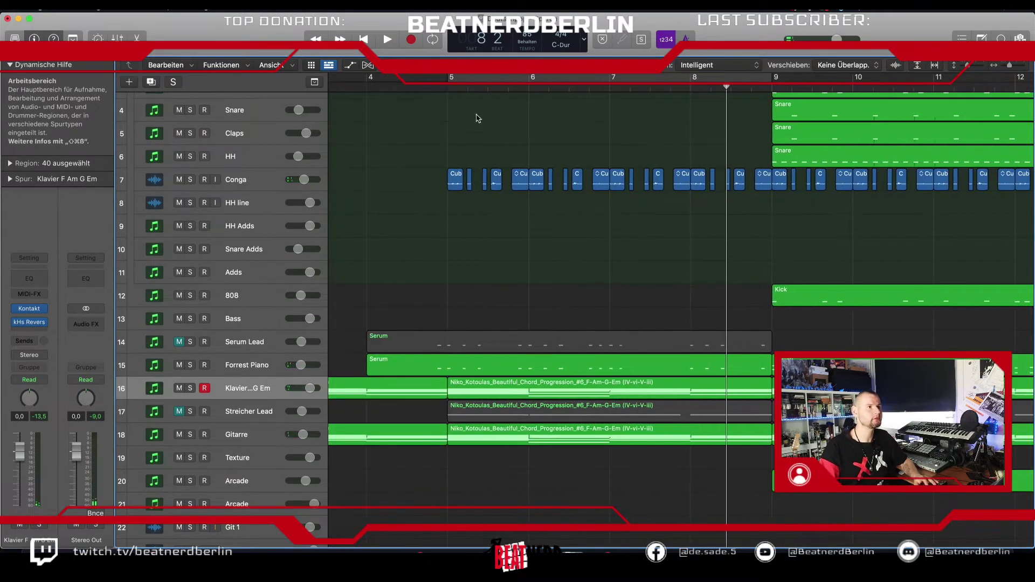
left_click(453, 77)
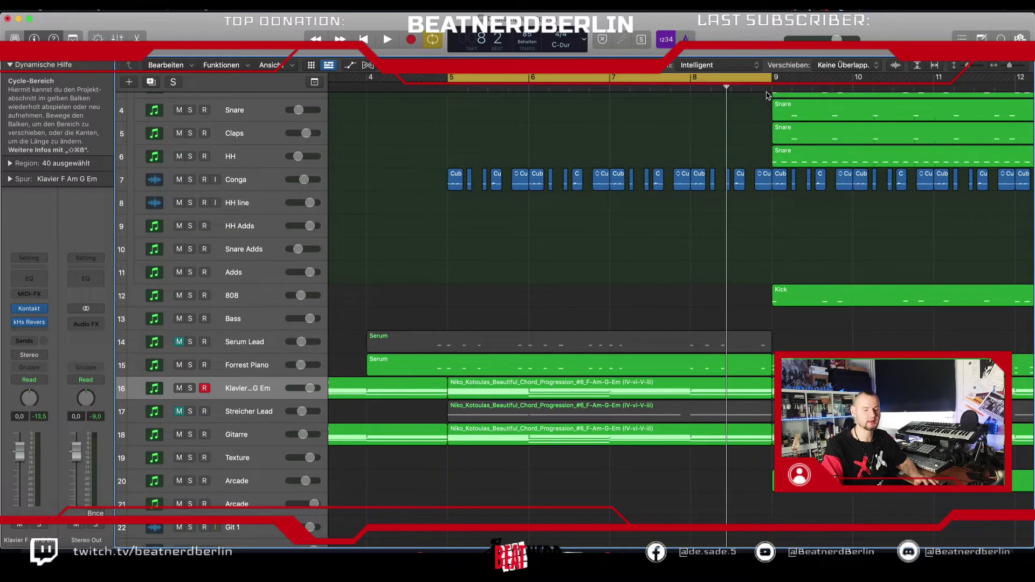
key("space")
scroll(768, 96, "up", 4)
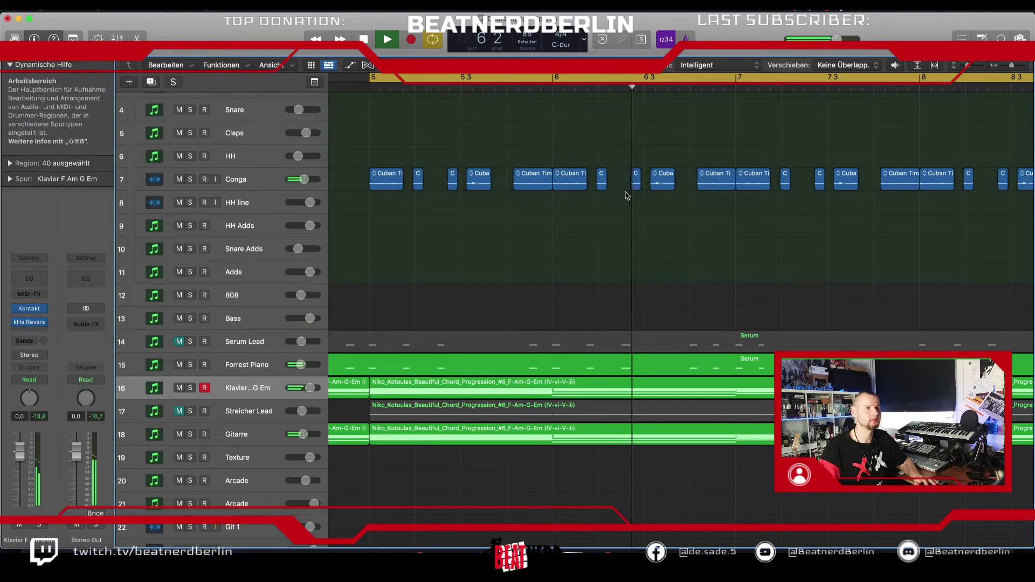
- Mute the Conga region just after beat 3 in bars 6 and 8, and check the change by playback
key("space")
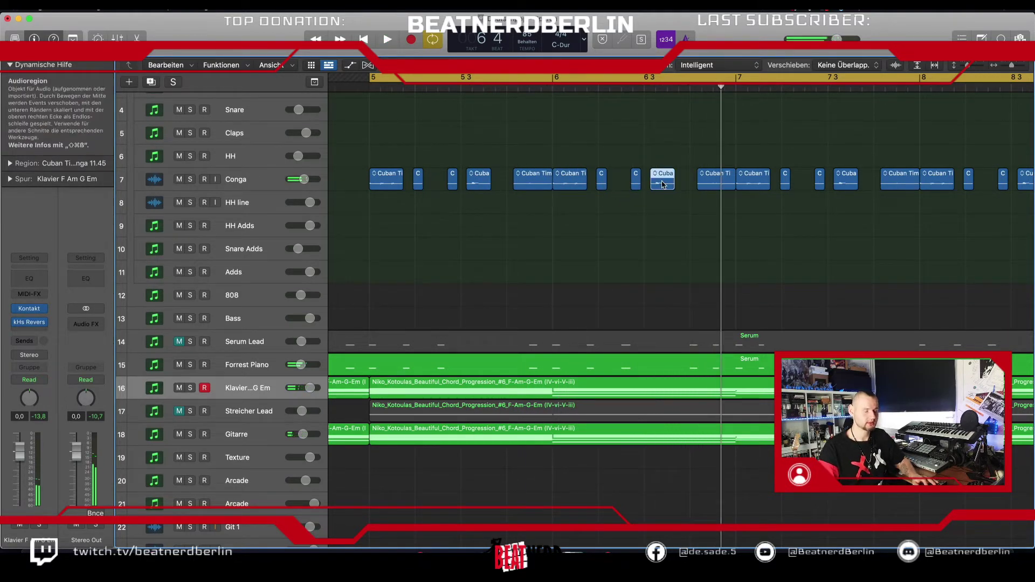
key("ctrl+m")
key("space")
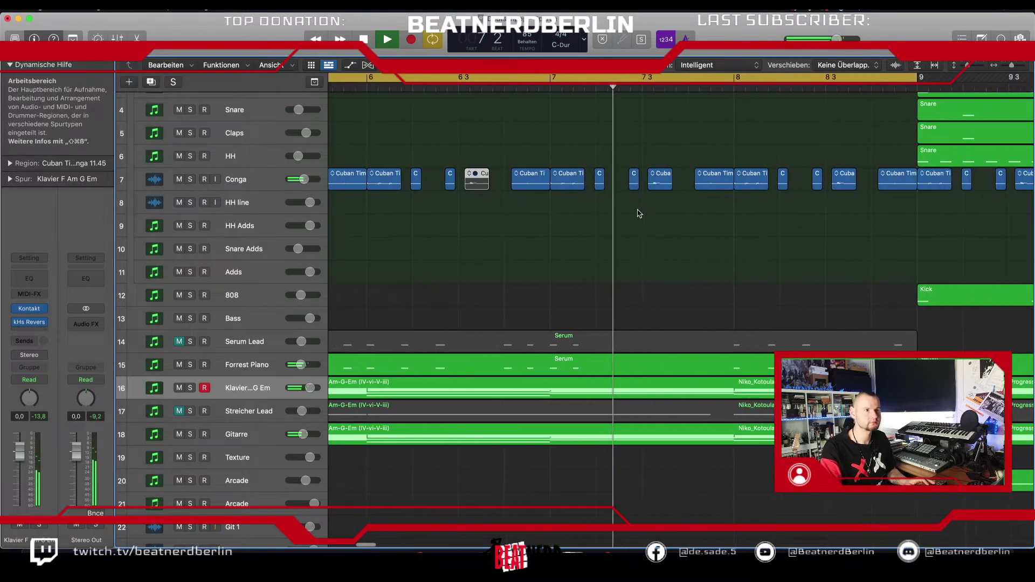
key("space")
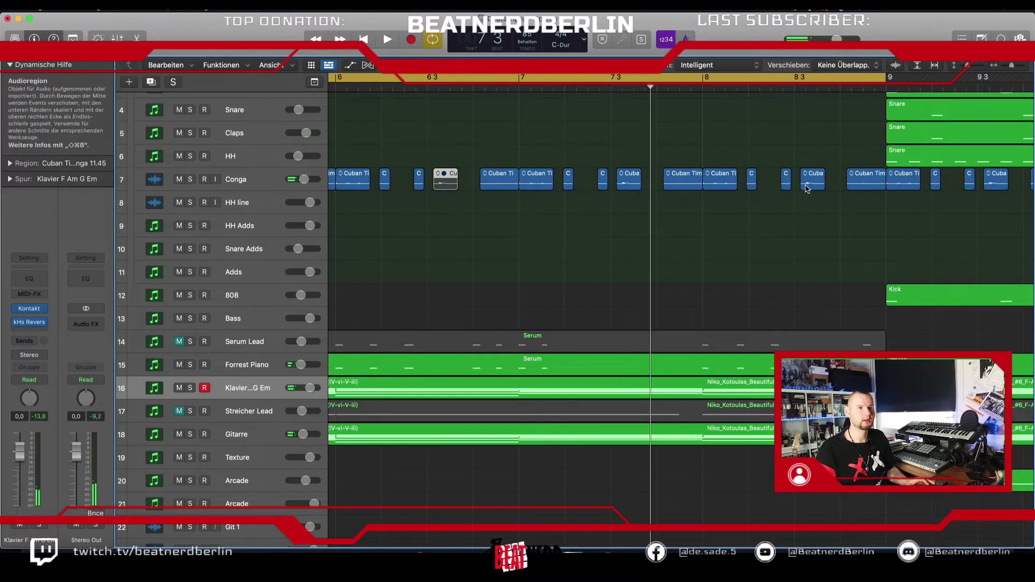
scroll(807, 189, "down", 4)
scroll(806, 188, "right", 5)
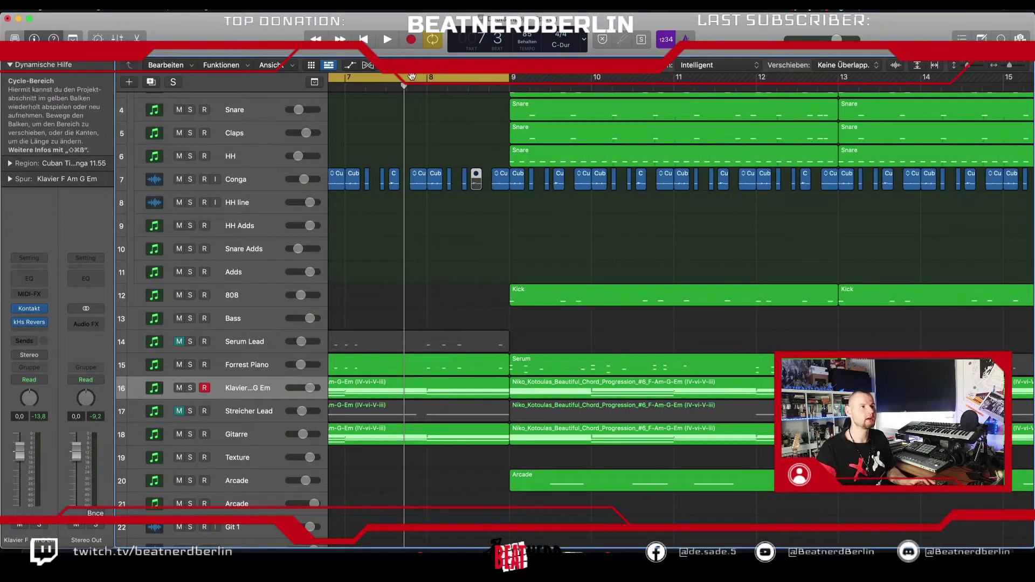
- Move the cycle range to bars 9 to 13 and mute the matching Conga regions in bars 10 and 12
left_click_drag(427, 81, 741, 85)
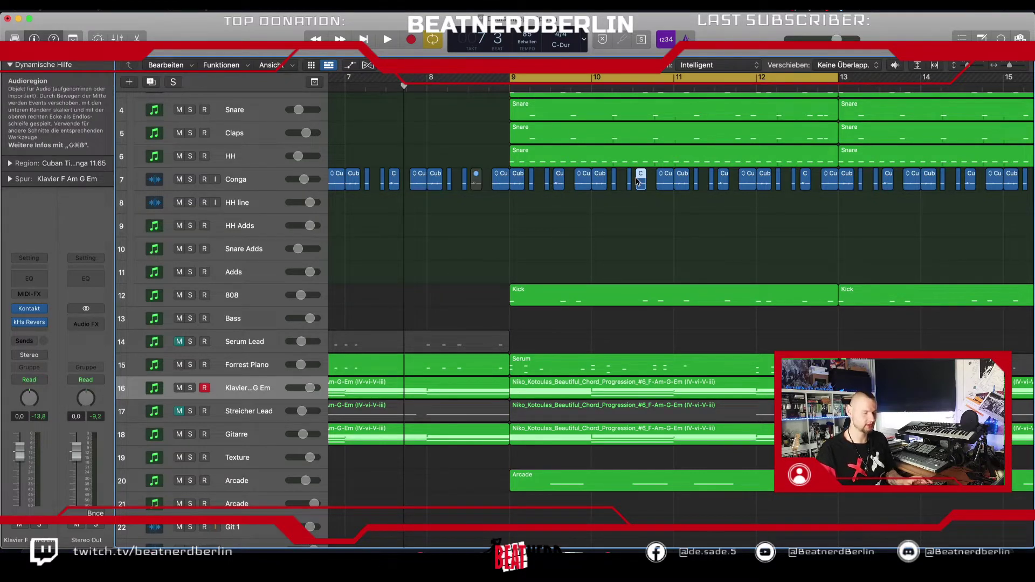
key("ctrl+m")
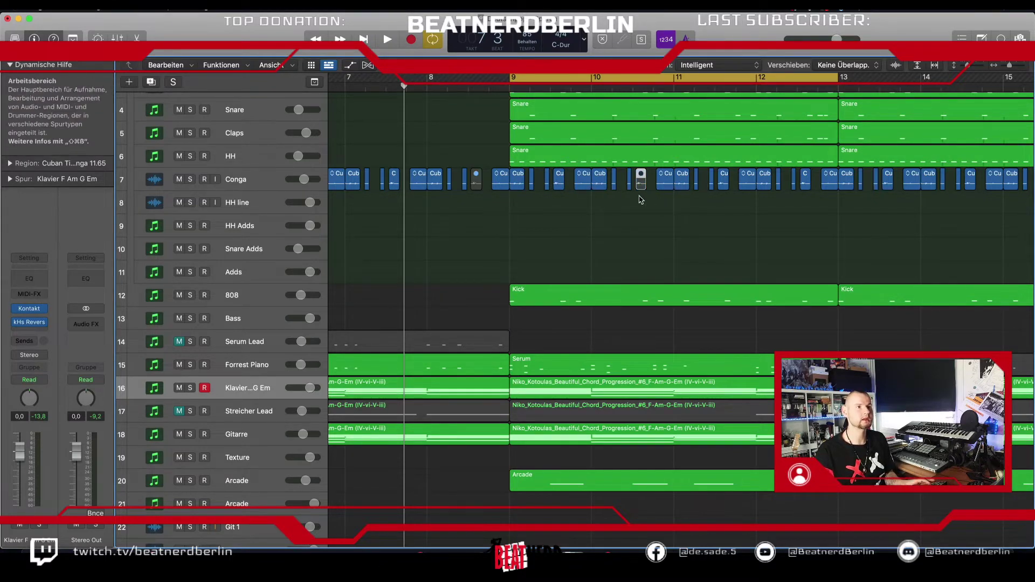
left_click(804, 183)
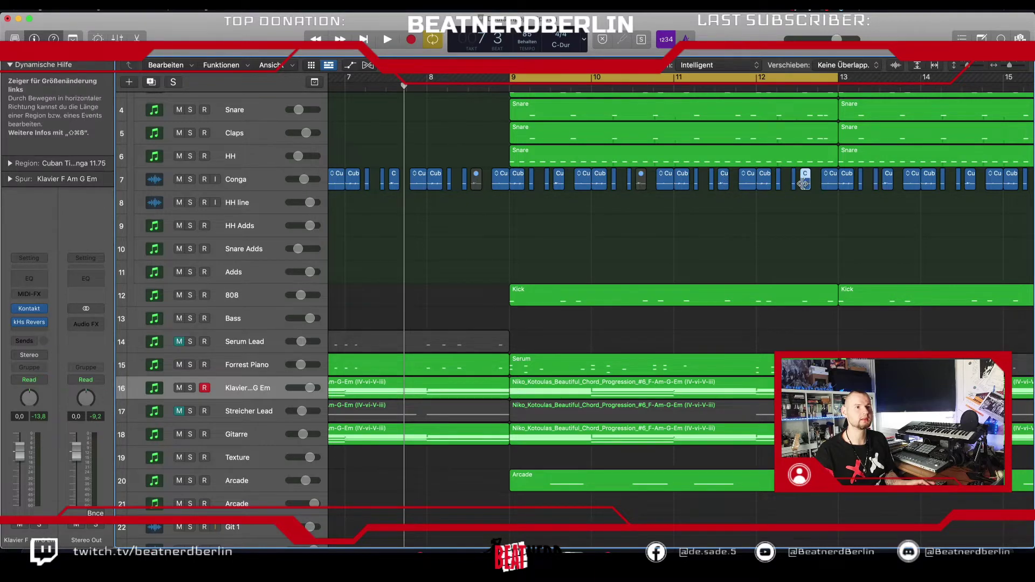
- Delete all Conga regions from bar 9 onward, keeping only the pattern in bars 5 to 8
scroll(804, 184, "right", 10)
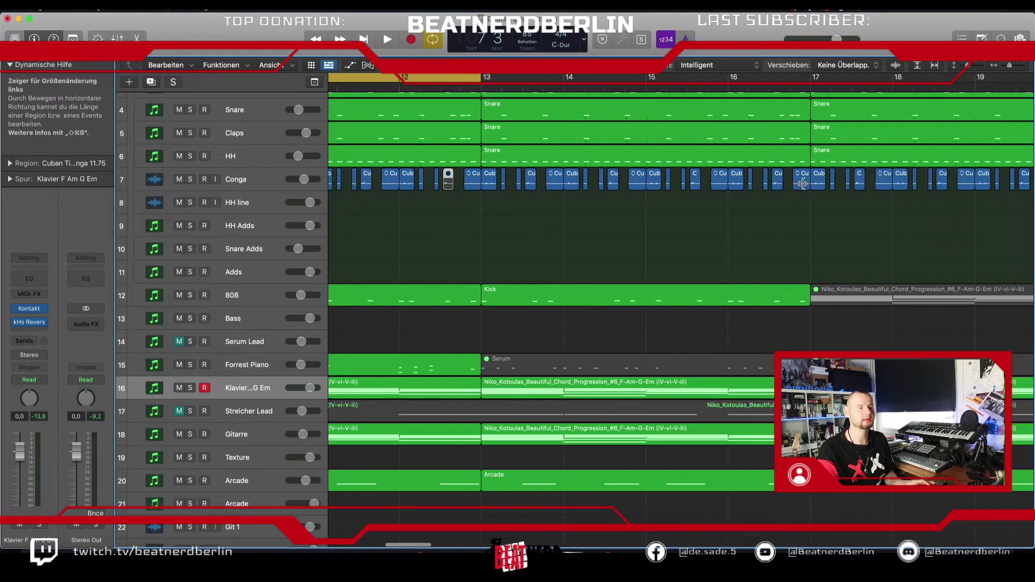
key("super+Left")
scroll(802, 183, "left", 3)
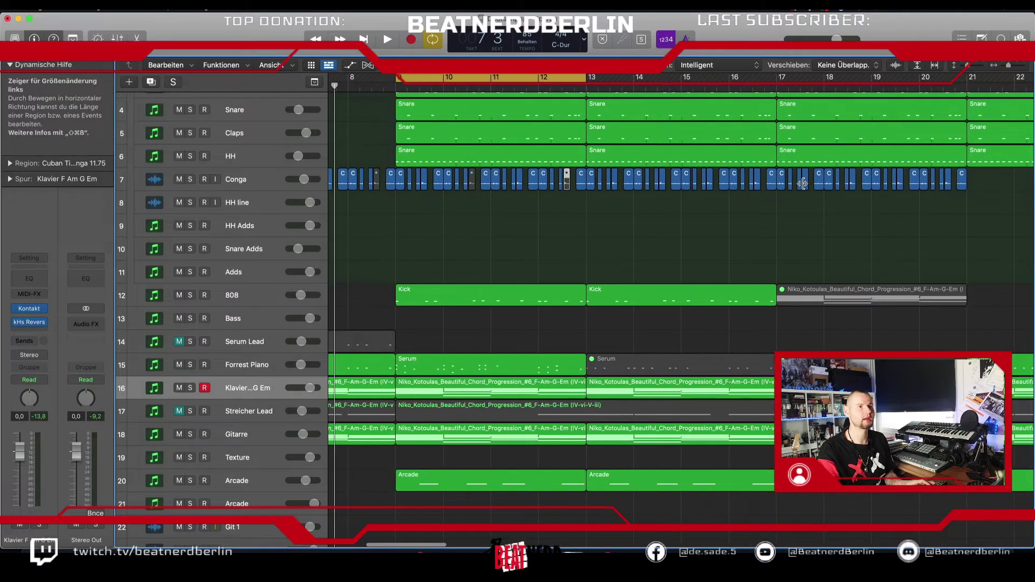
key("super+Left")
left_click_drag(952, 190, 581, 195)
key("Delete")
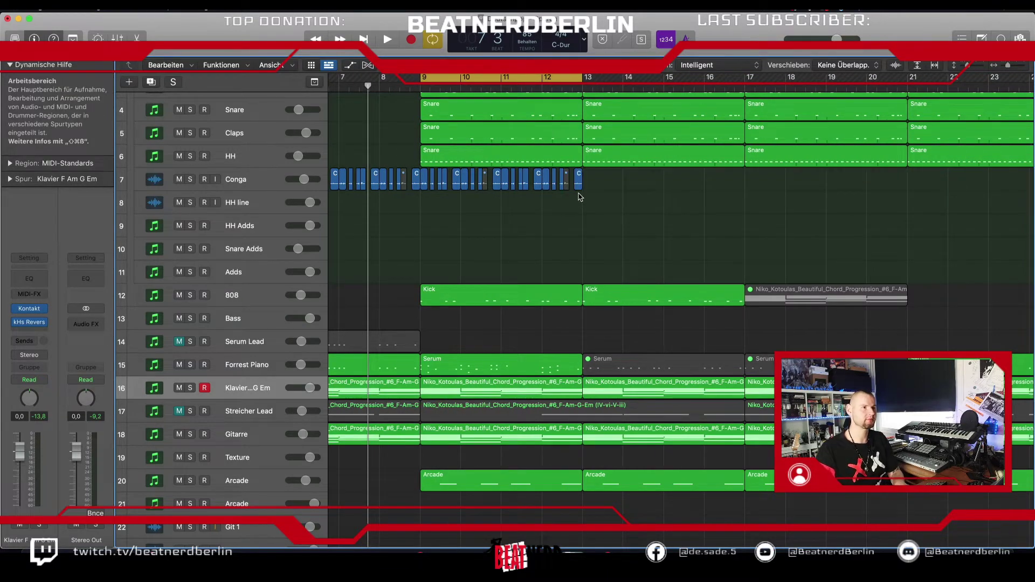
key("Delete")
- Copy the four-bar Conga pattern with its muted hits from bar 5 to bars 9, 13 and 17
scroll(426, 194, "left", 5)
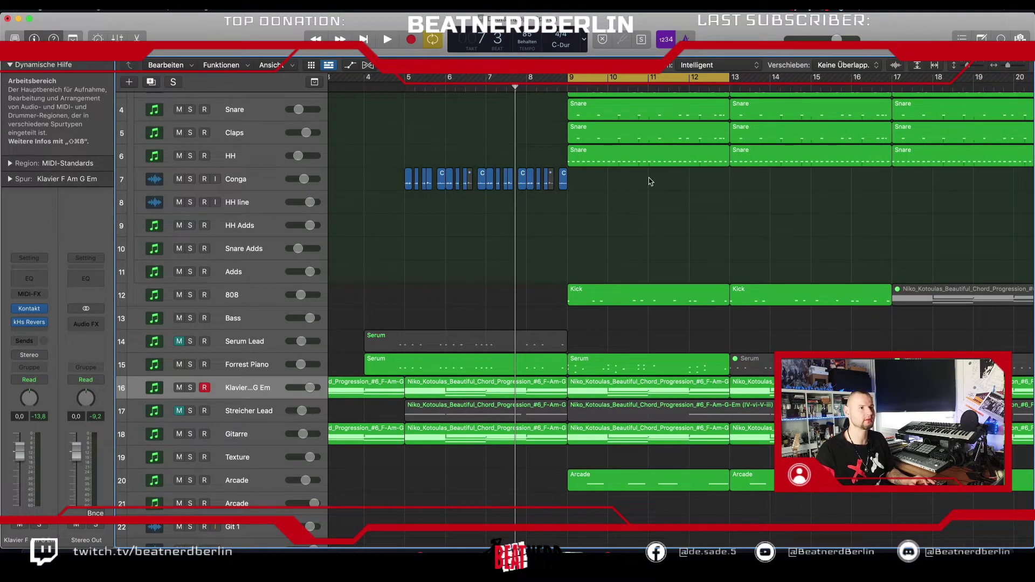
left_click_drag(644, 178, 399, 213)
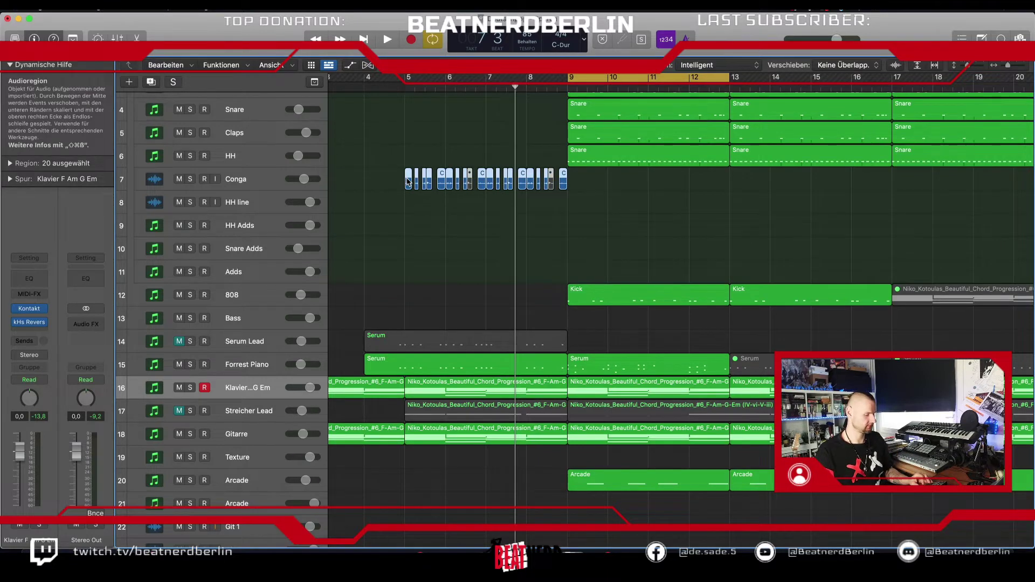
left_click_drag(409, 182, 896, 185)
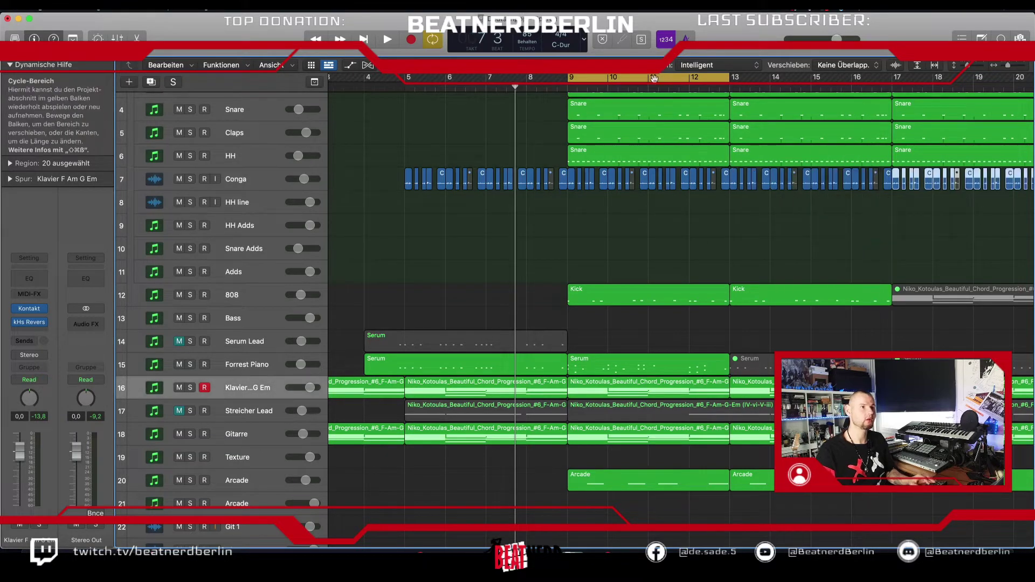
- Turn off the cycle and play from about bar 3 to hear the Conga pattern with the muted hits
left_click(654, 79)
scroll(392, 115, "right", 2)
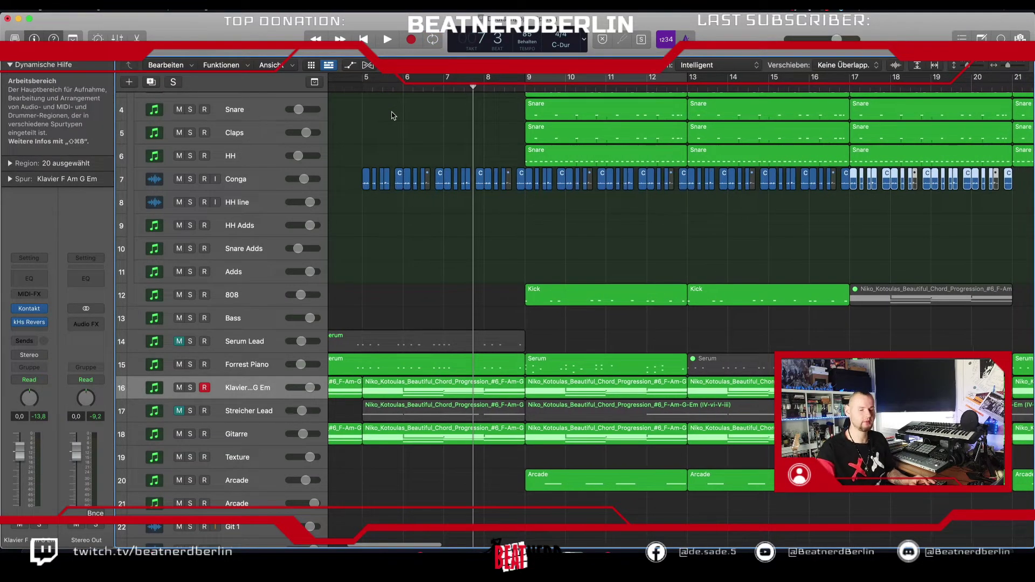
scroll(392, 116, "left", 5)
double_click(413, 87)
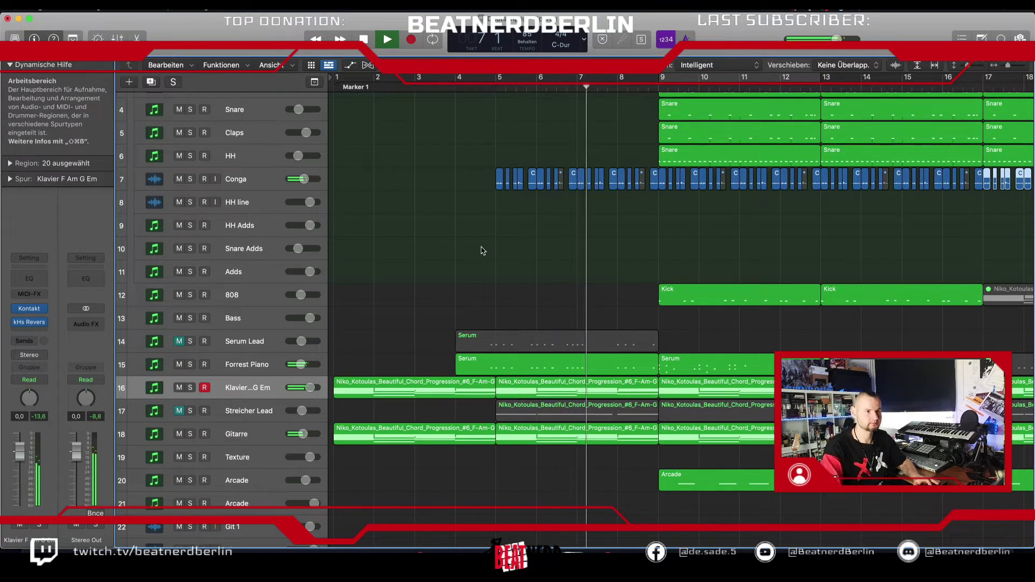
key("space")
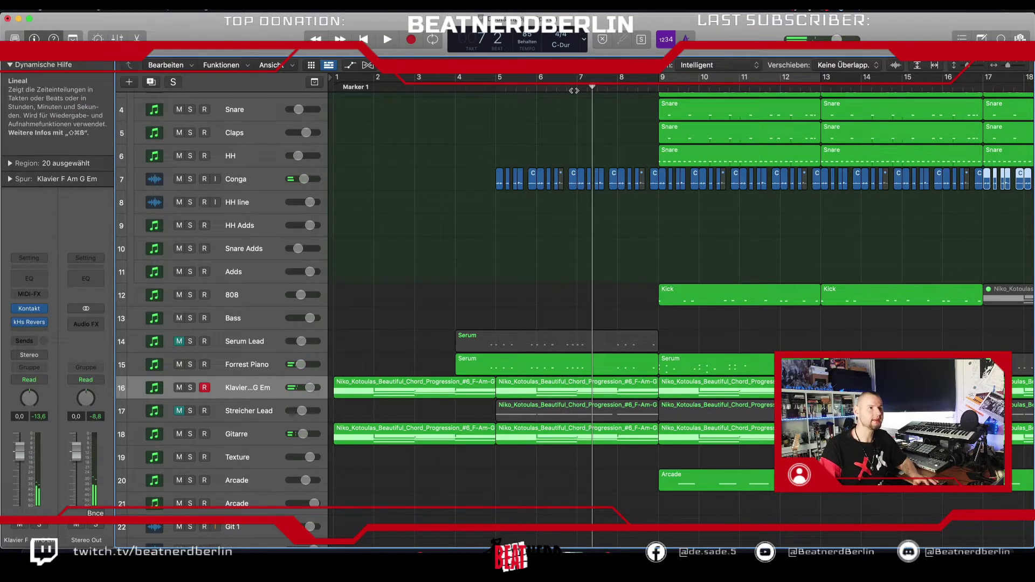
- Select the unmuted Serum region before bar 9 on the Forrest Piano track and set a cycle range over bars 6 to 8
left_click_drag(592, 89, 567, 90)
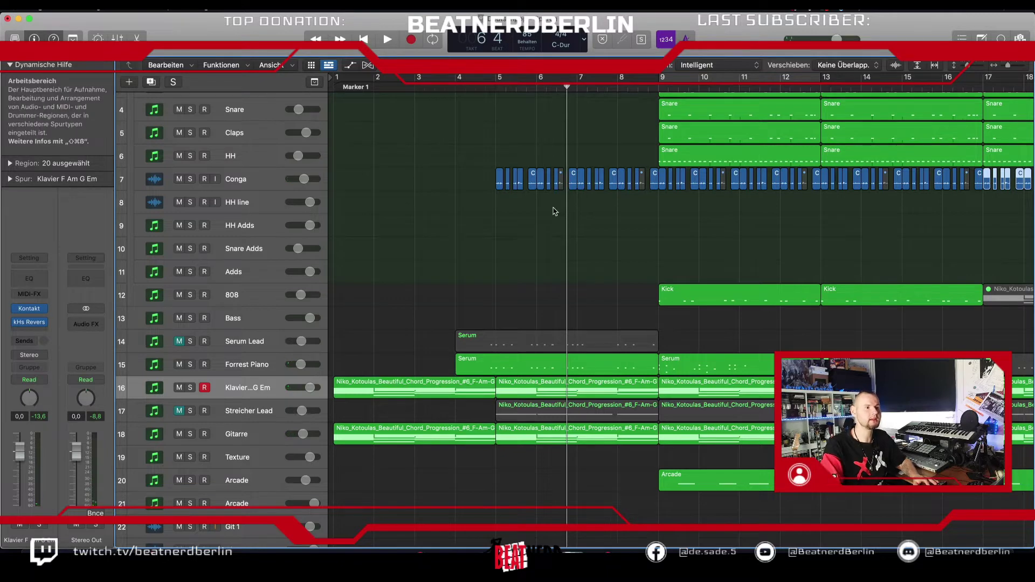
key("super+Right")
scroll(553, 211, "left", 7)
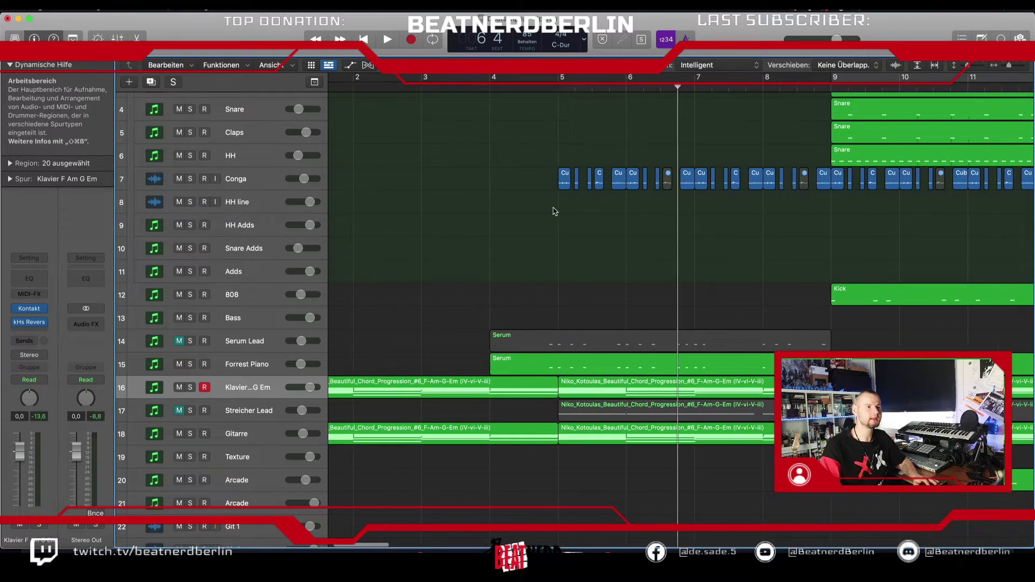
scroll(555, 211, "right", 3)
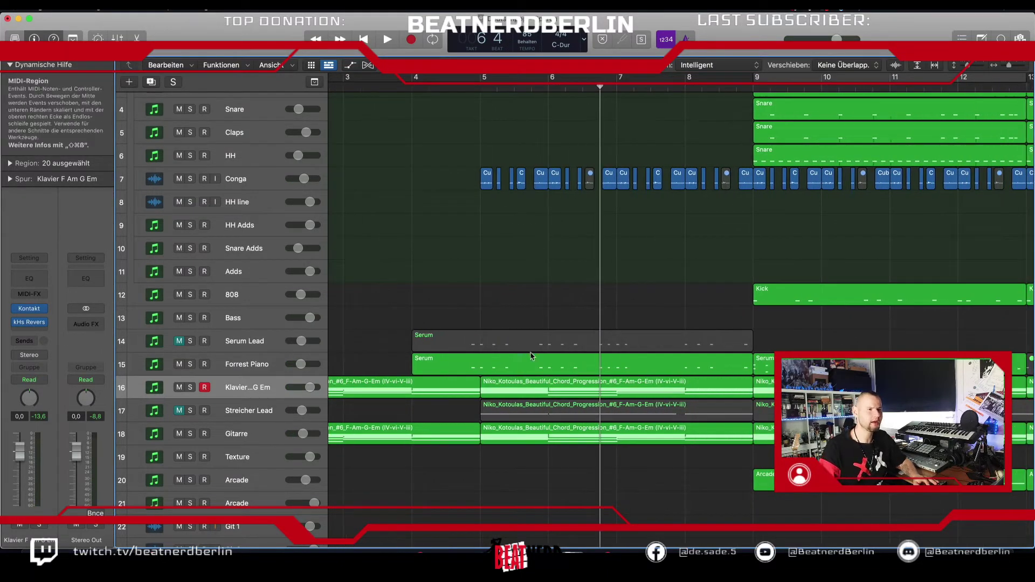
left_click(531, 361)
left_click(603, 87)
left_click_drag(603, 87, 685, 86)
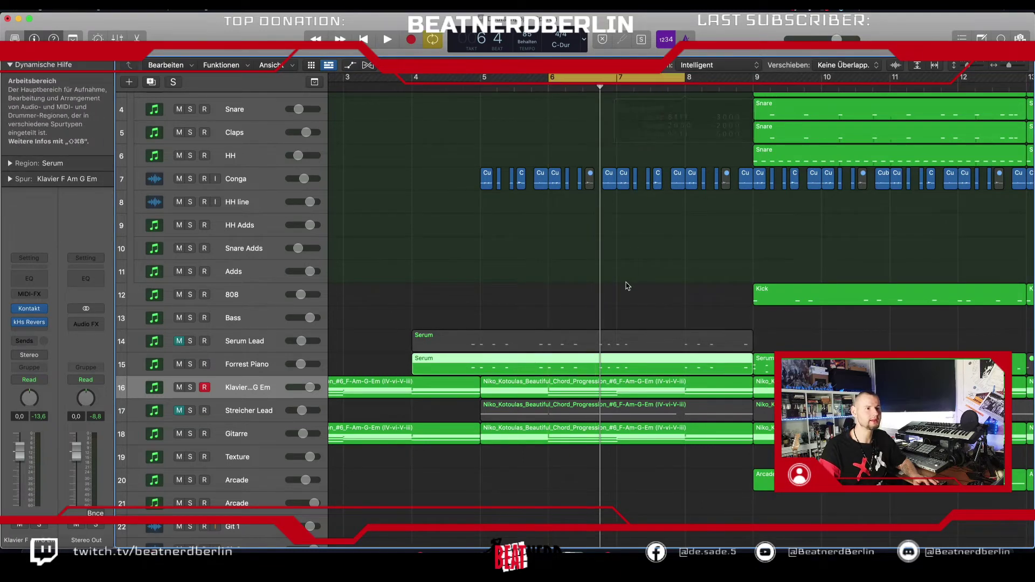
- Mute the Forrest Piano note at bar 7 in the Piano Roll, audition the cycled passage, and turn the cycle off
double_click(556, 368)
key("space")
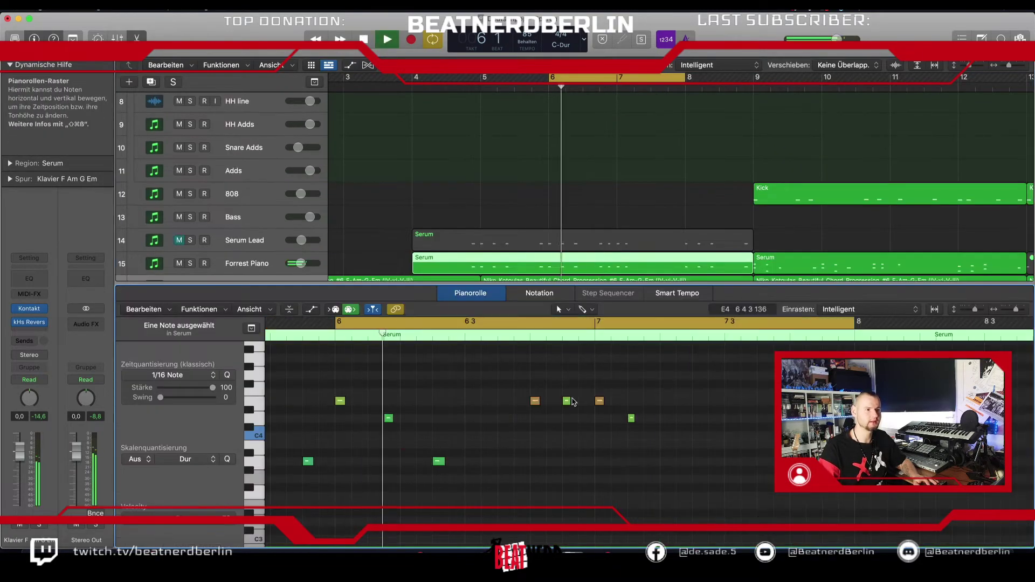
scroll(565, 381, "up", 3)
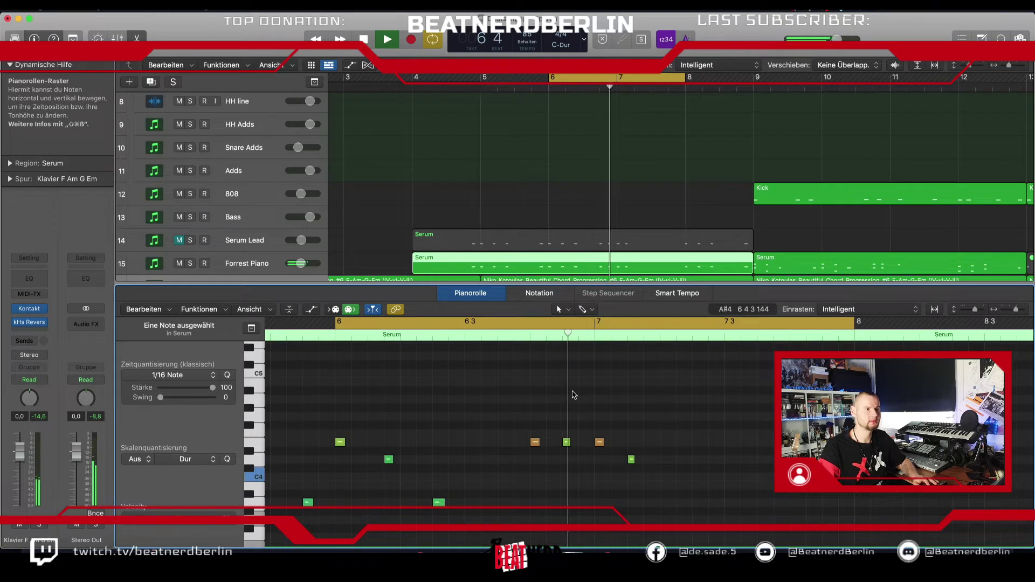
key("space")
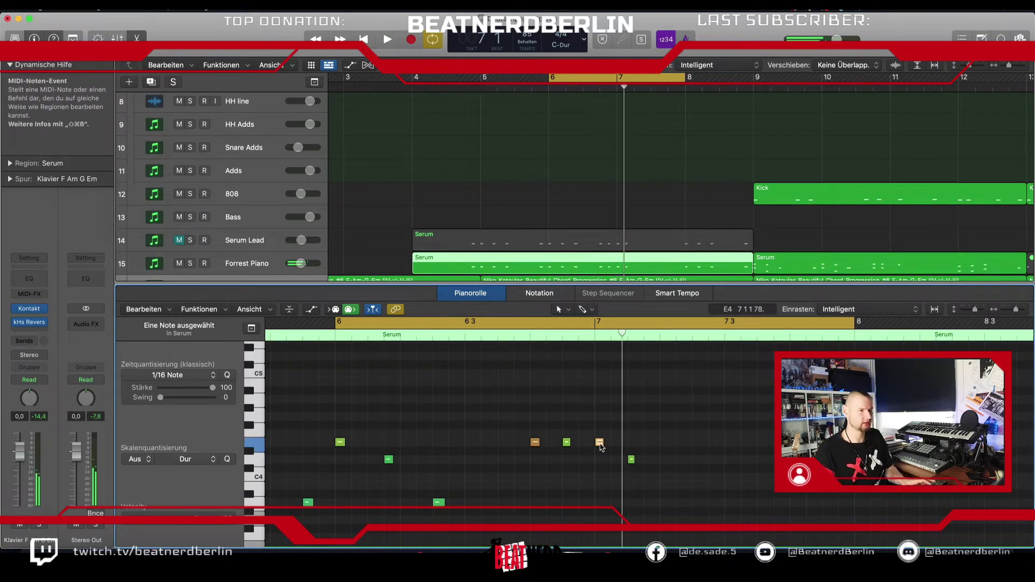
key("space")
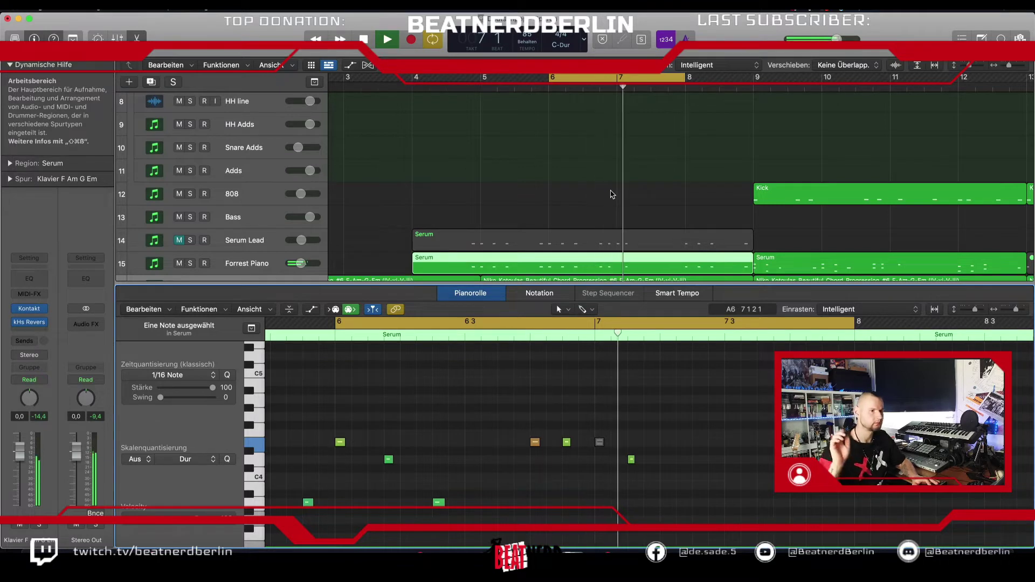
key("c")
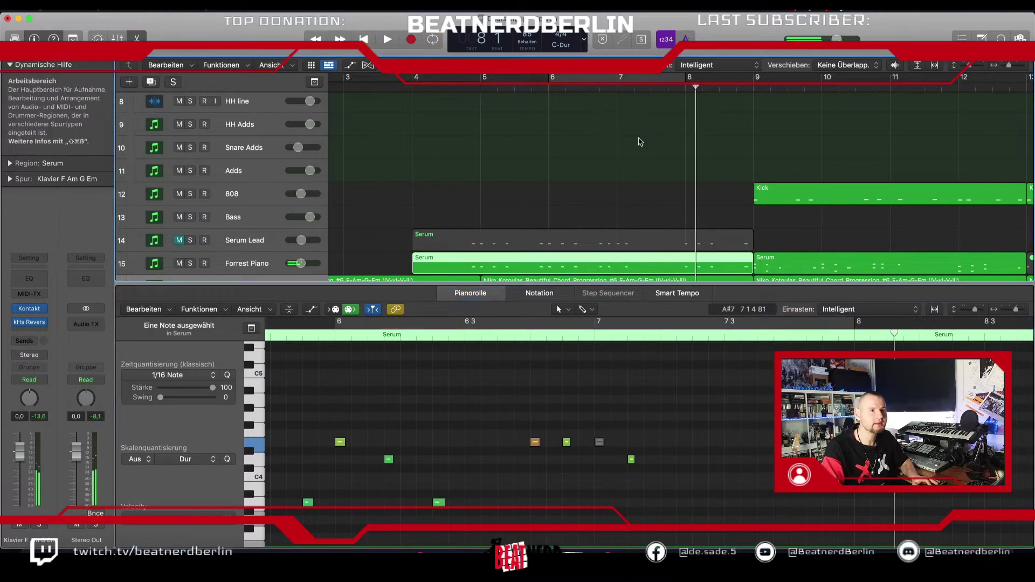
- Play the arrangement from bar 8 to about bar 14 with the Piano Roll closed, following the tracks through the drum section
key("super+Left")
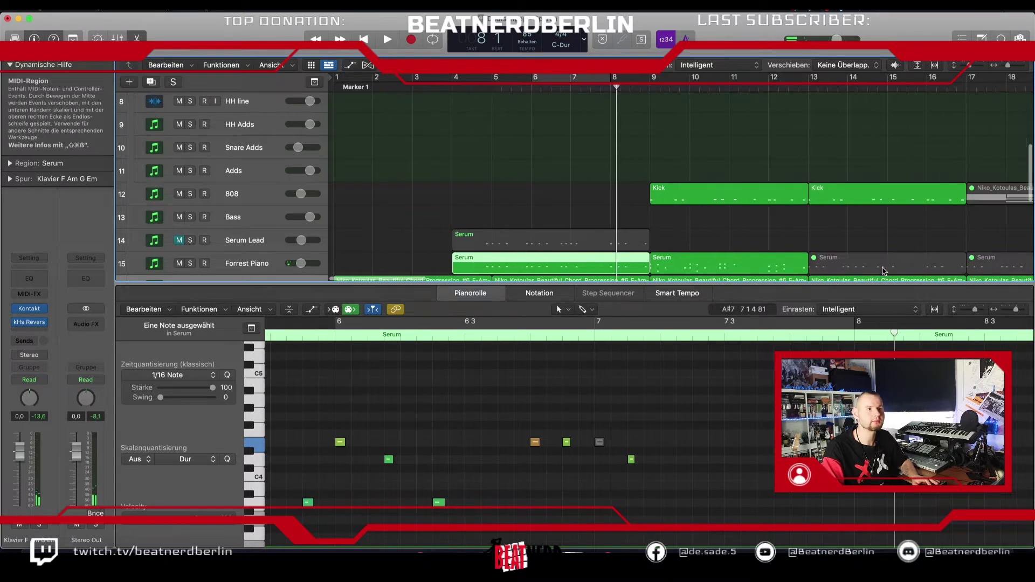
scroll(884, 271, "right", 2)
scroll(884, 271, "down", 2)
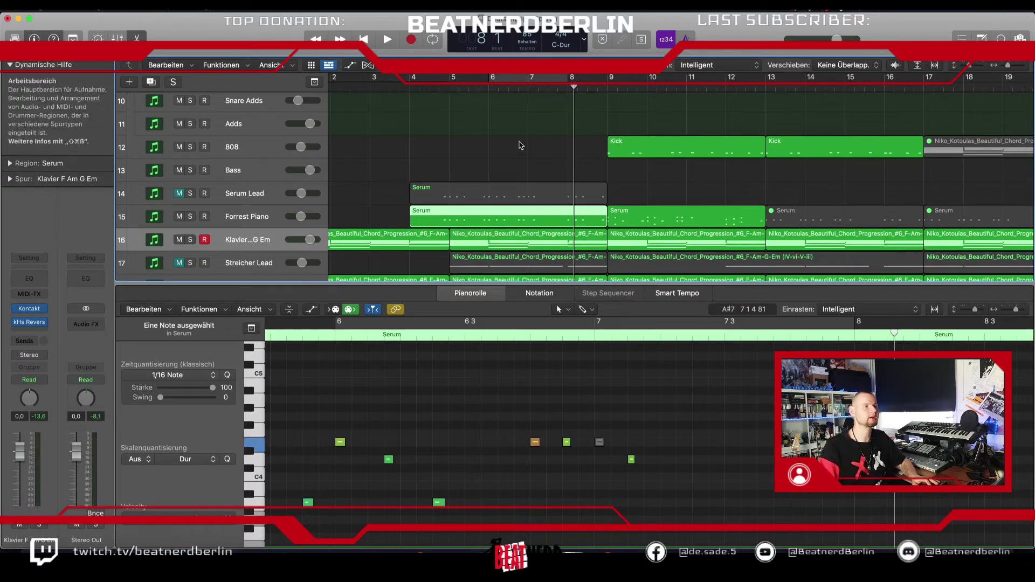
key("space")
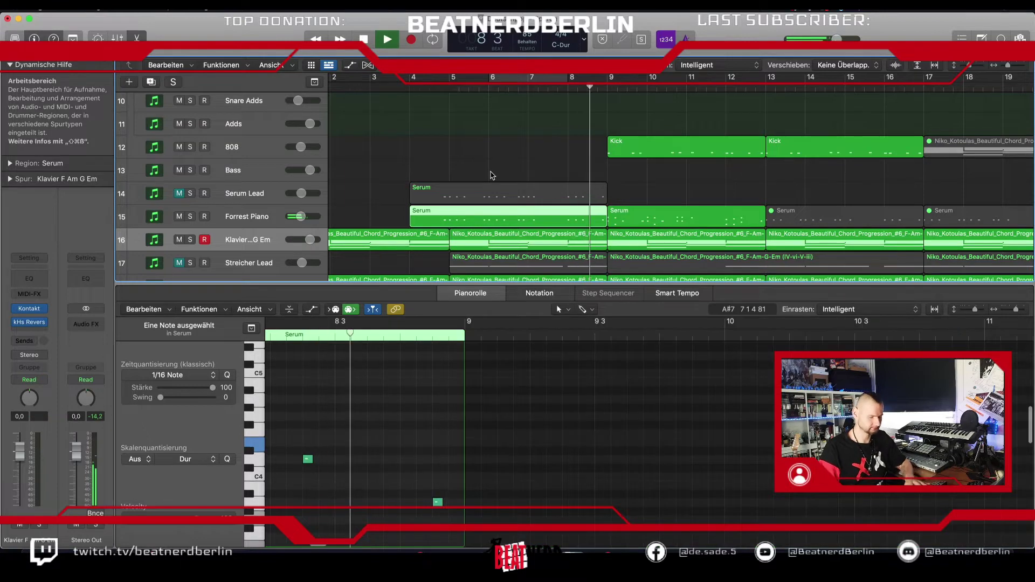
key("e")
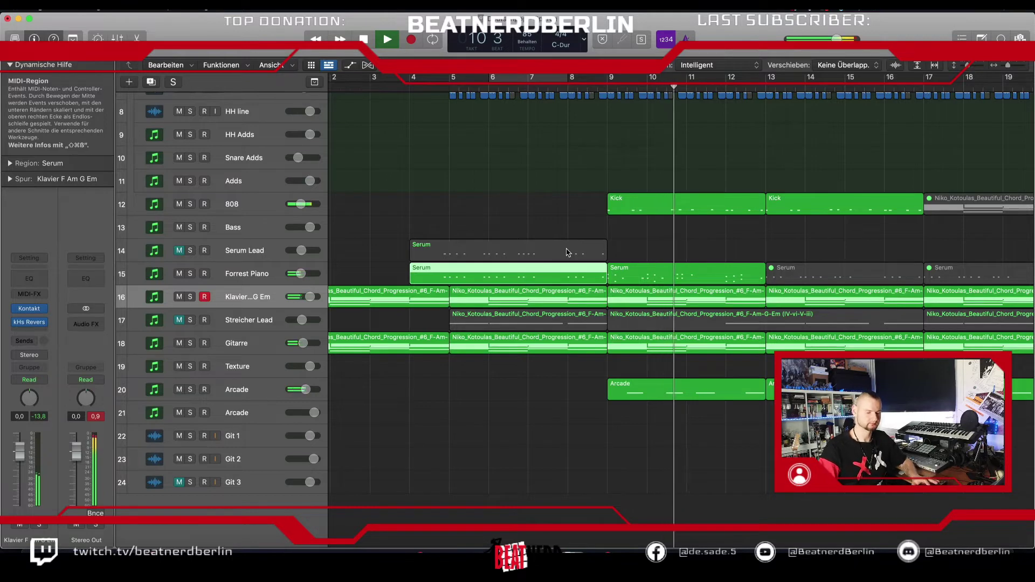
scroll(552, 331, "right", 5)
scroll(553, 332, "up", 2)
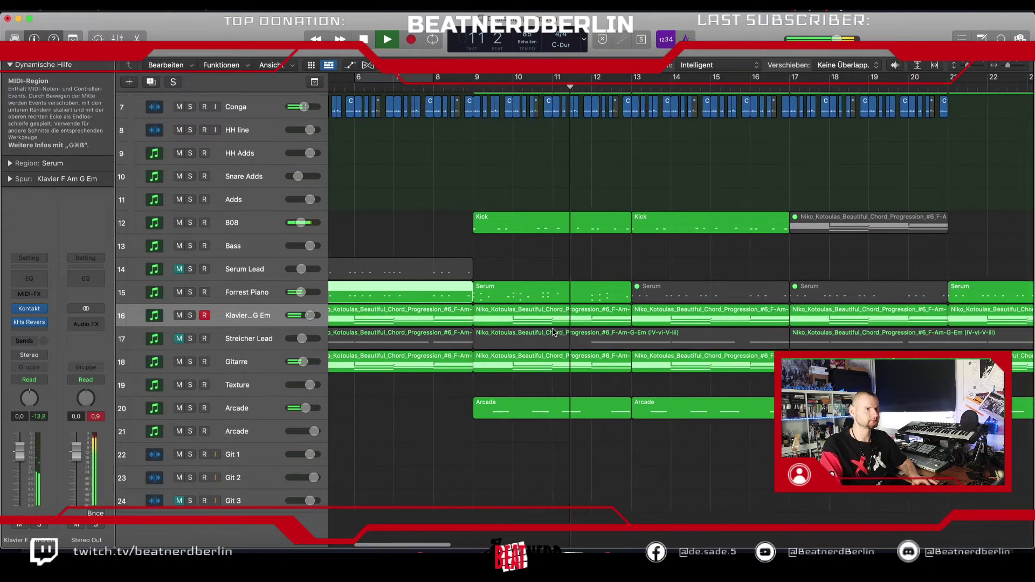
scroll(553, 331, "up", 3)
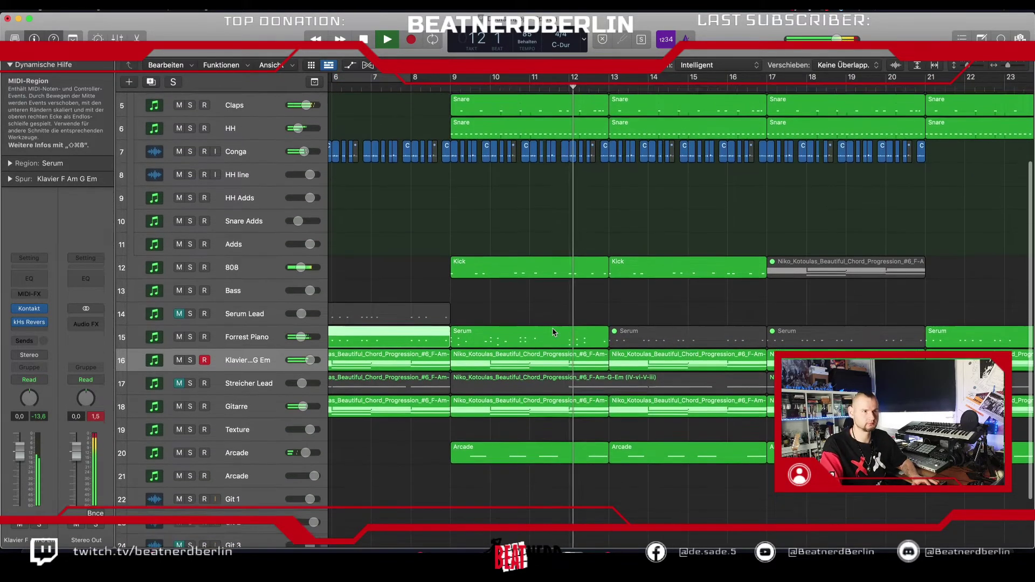
scroll(553, 332, "right", 3)
scroll(554, 332, "up", 2)
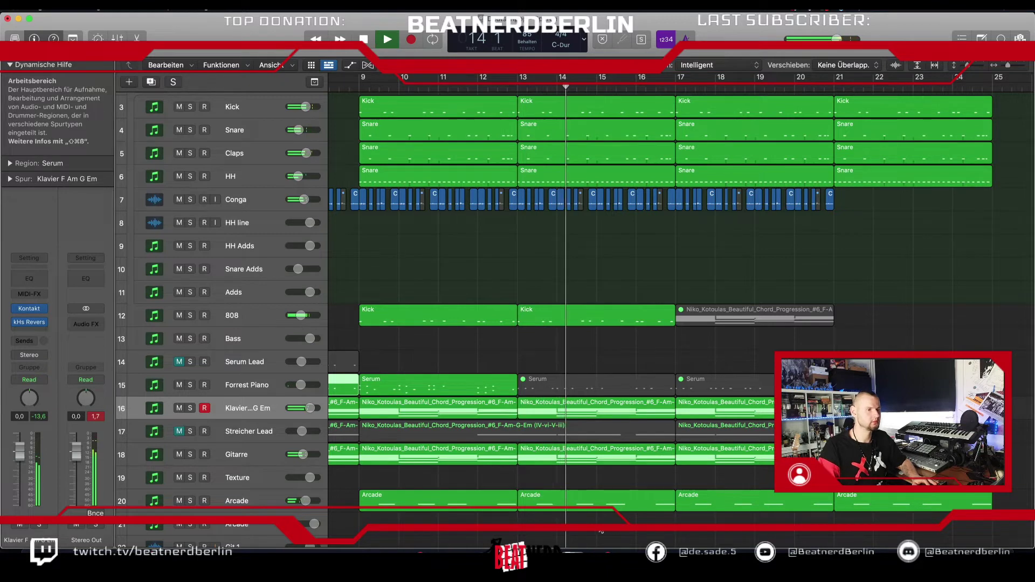
- Stop playback and mute the two Arcade regions on track 20 that start at bars 13 and 17
key("space")
left_click_drag(605, 530, 789, 510)
key("ctrl+m")
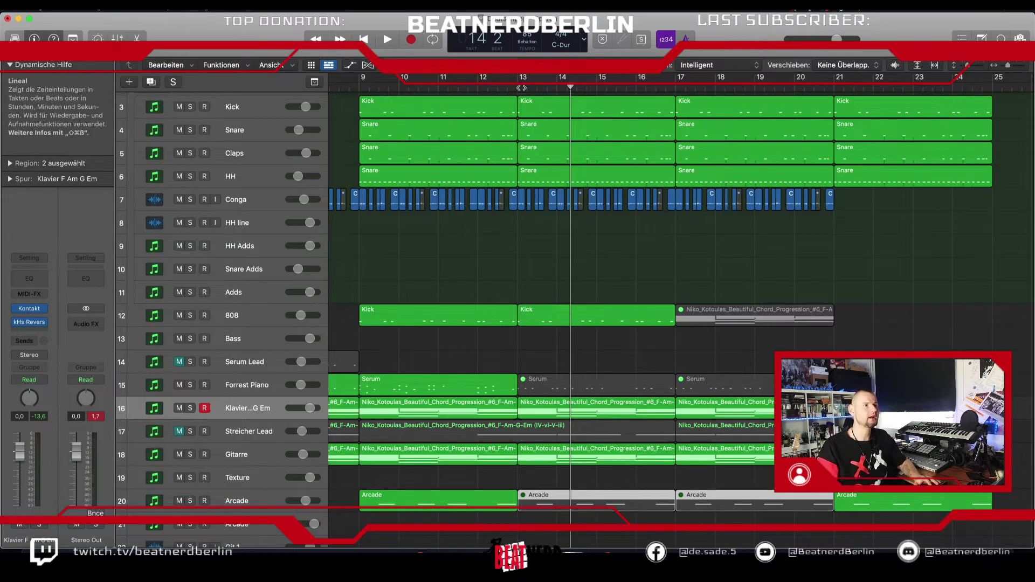
- Mute the HH region and all Conga regions between bars 13 and 17
left_click(521, 88)
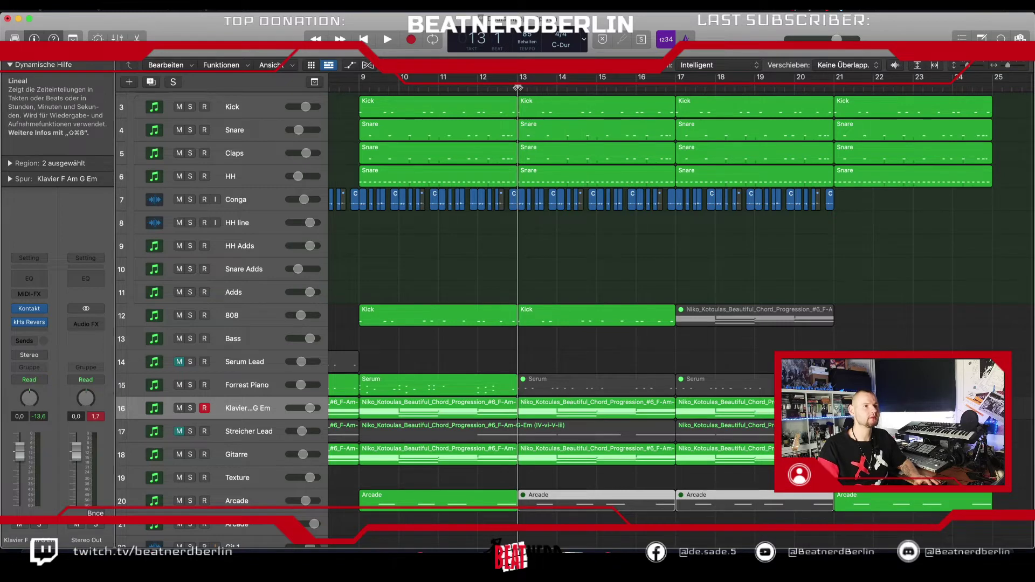
left_click(527, 175)
key("m")
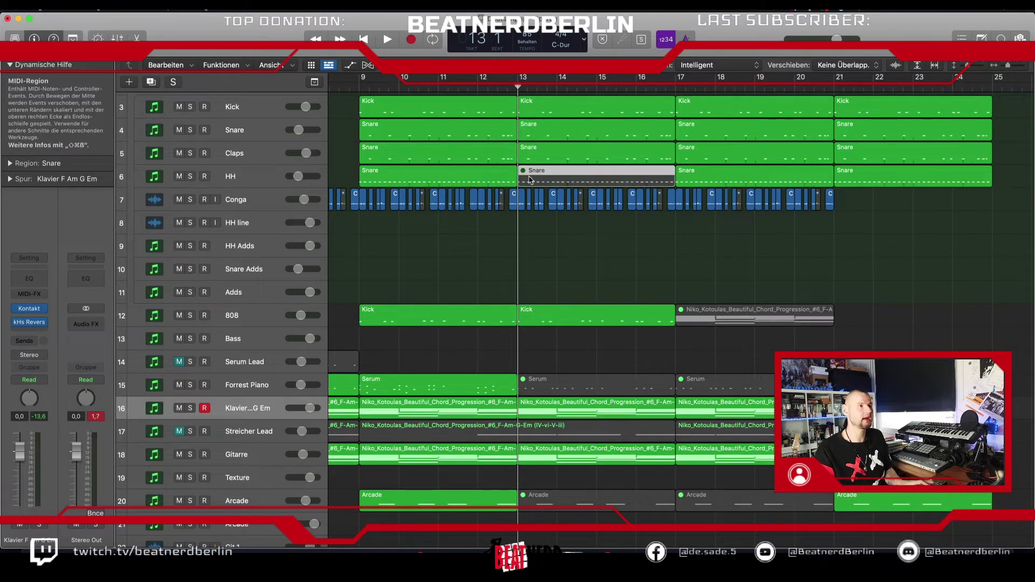
left_click(535, 159)
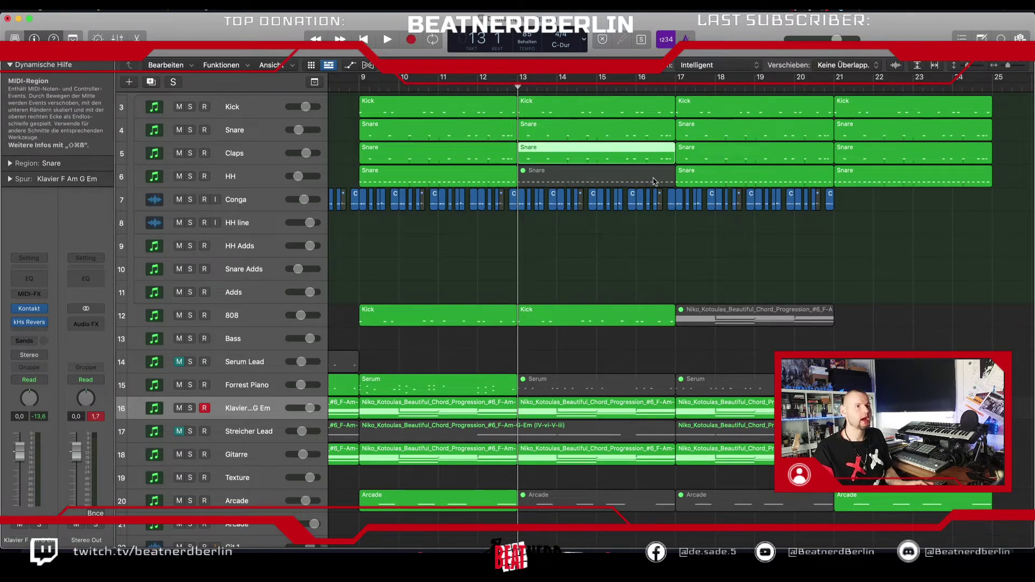
left_click(528, 218)
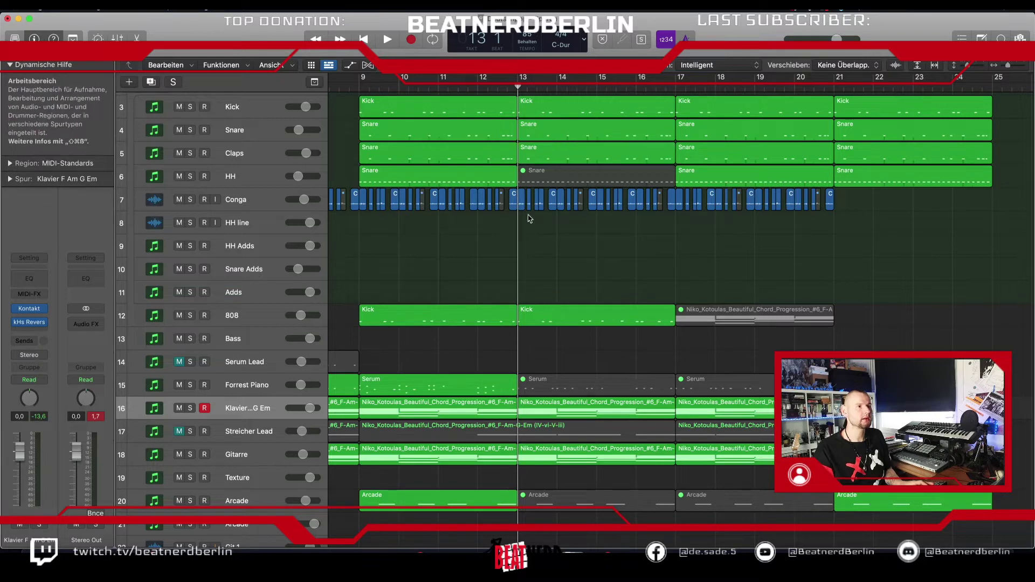
left_click_drag(529, 219, 676, 194)
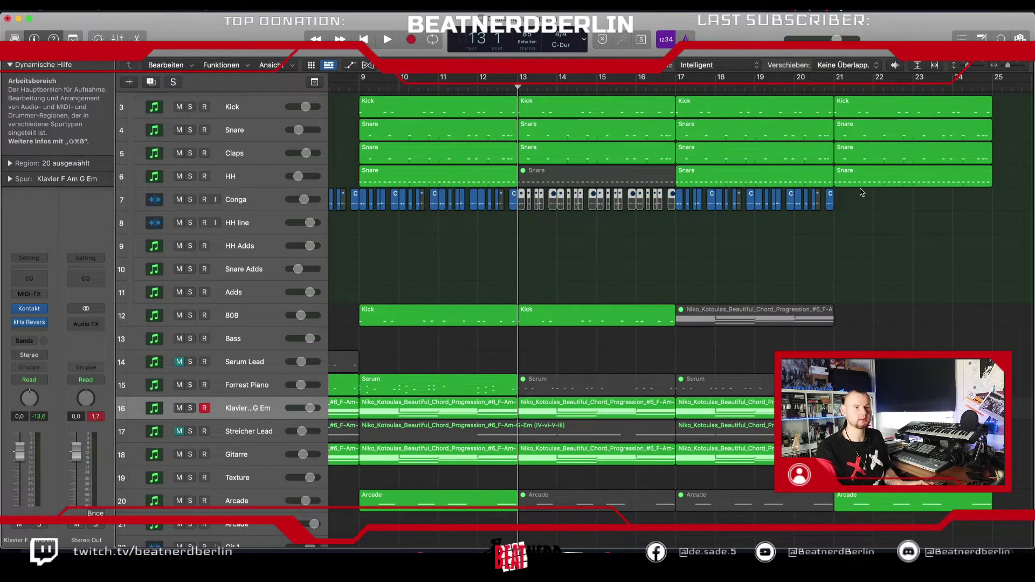
- Mute the Arcade region and the Forrest Piano Serum region starting at bar 21, and start playback at about bar 12
scroll(862, 192, "right", 10)
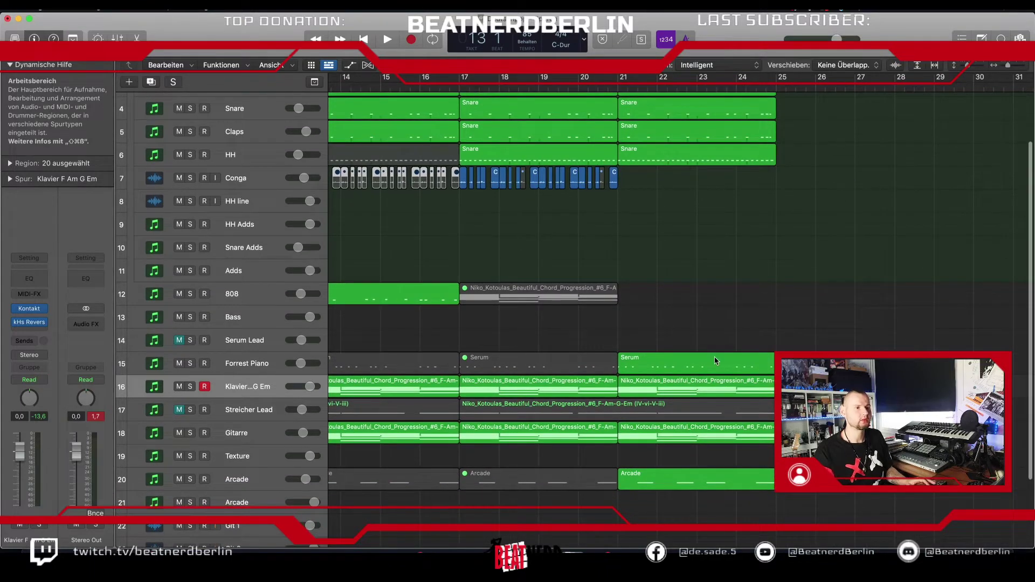
left_click(667, 475)
key("ctrl+m")
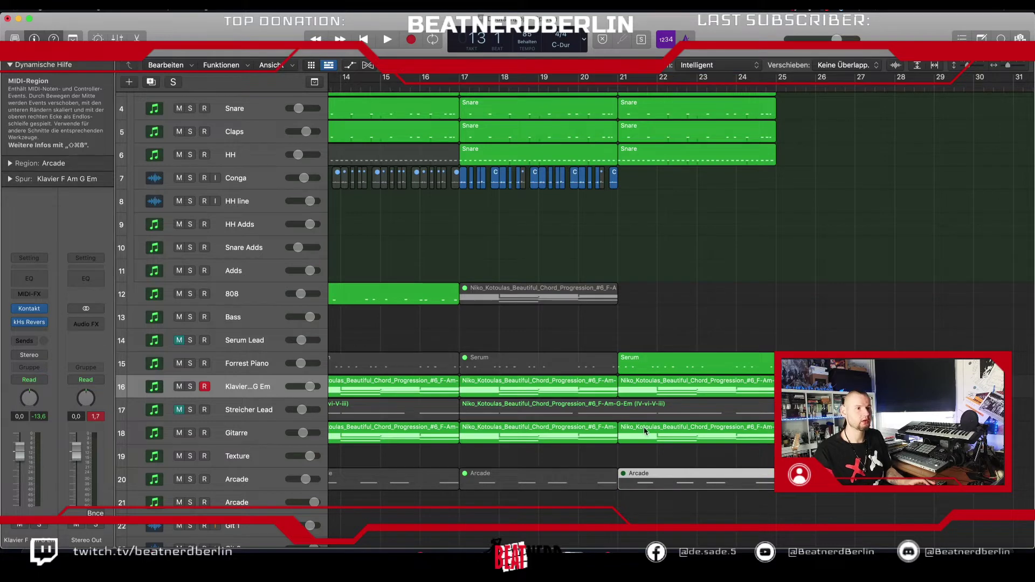
scroll(648, 399, "left", 3)
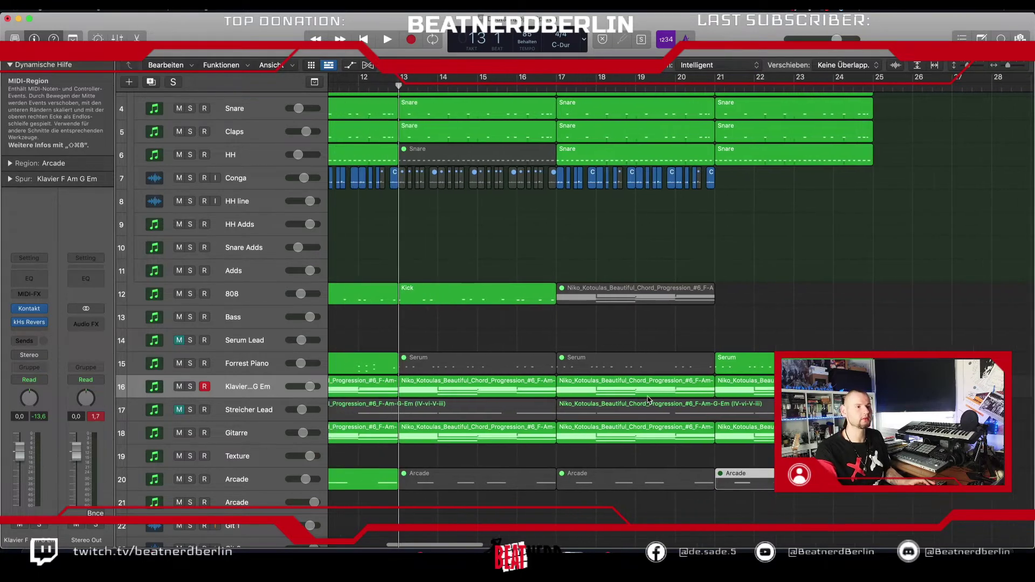
left_click(744, 361)
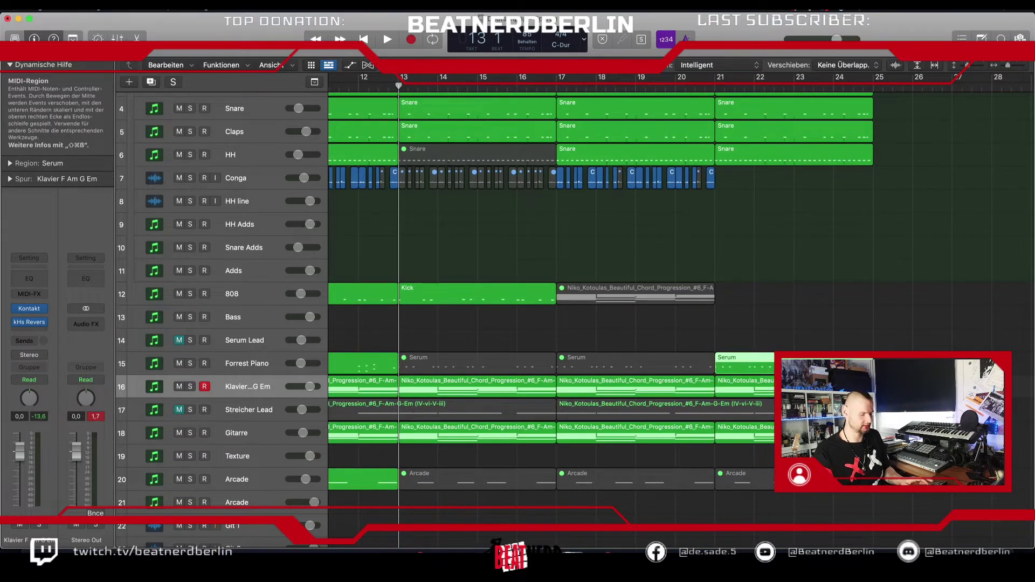
key("ctrl+m")
double_click(358, 87)
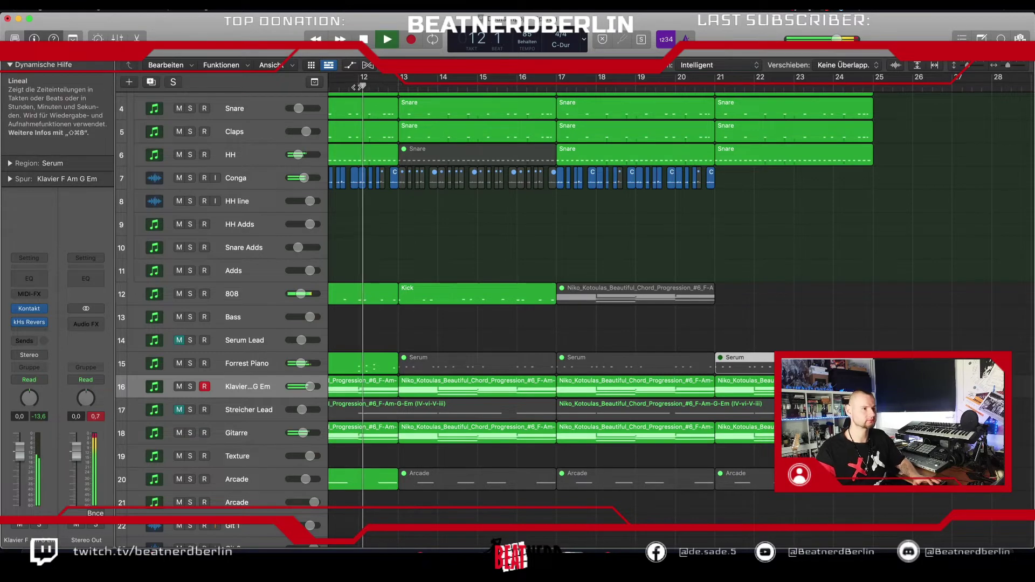
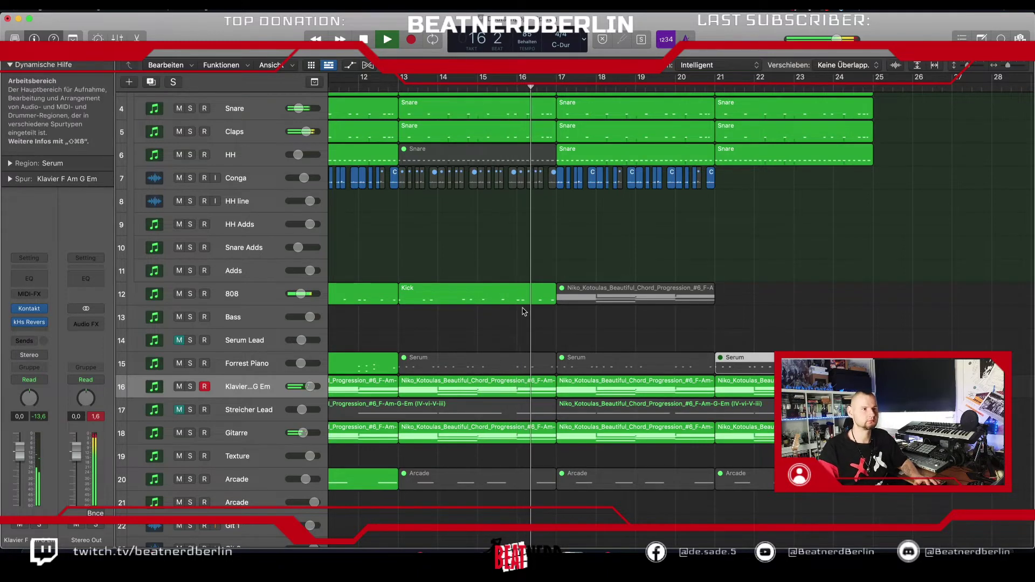
- Delete the muted region at bar 17 on the 808 track and put a copy of its bar 13 Kick region there
left_click(574, 292)
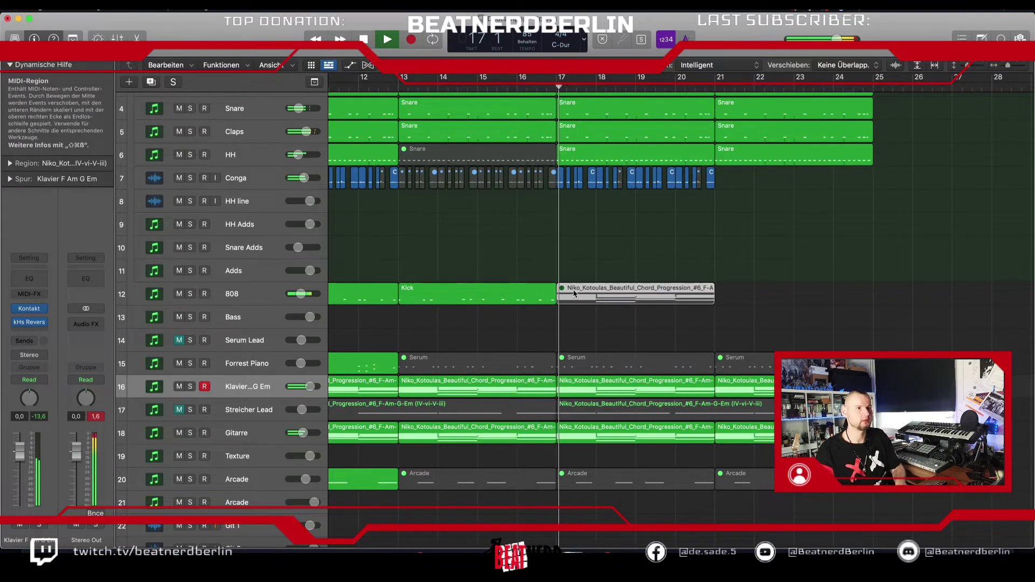
key("Delete")
left_click(498, 304)
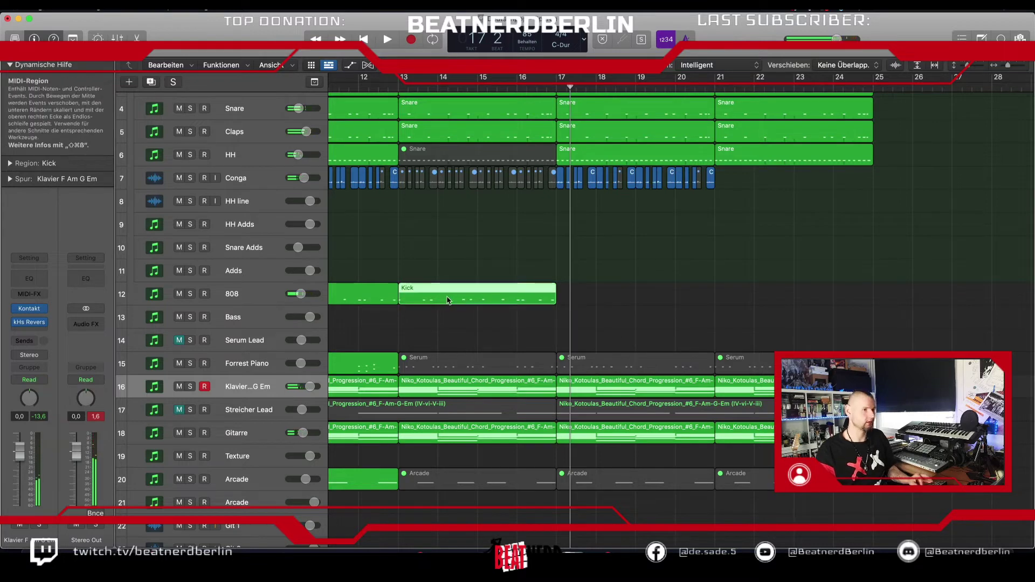
left_click_drag(447, 300, 605, 300)
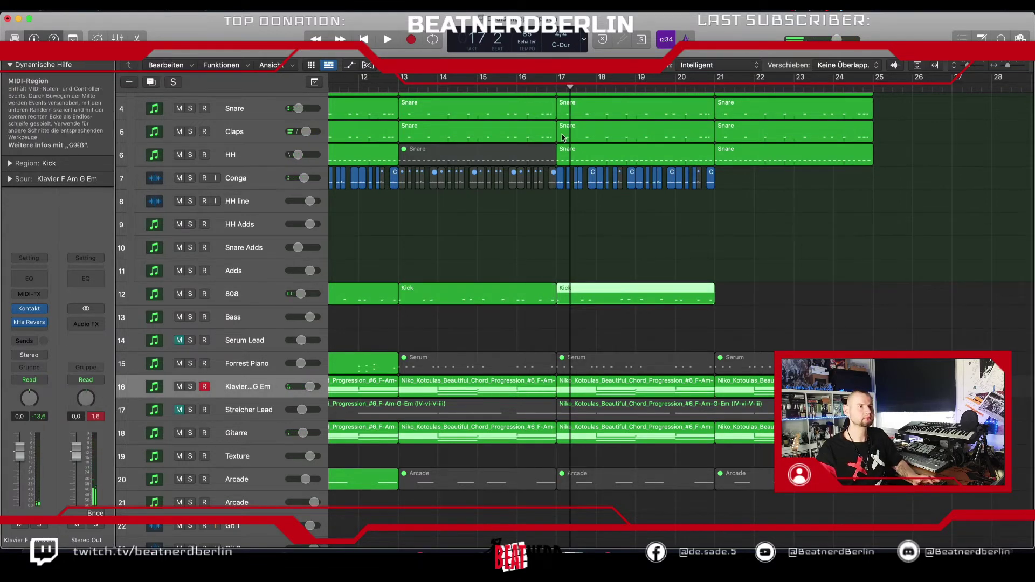
- Play the arrangement from just before bar 17 to bar 21, then stop playback
left_click(546, 87)
key("space")
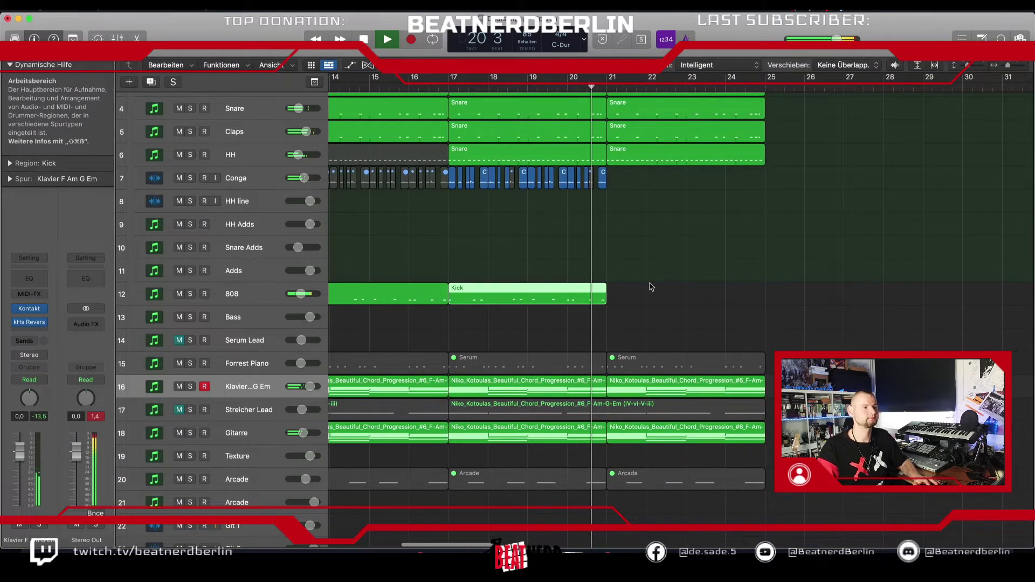
key("space")
- Delete the Streicher Lead region that spans bars 17 to 25
scroll(667, 227, "up", 1)
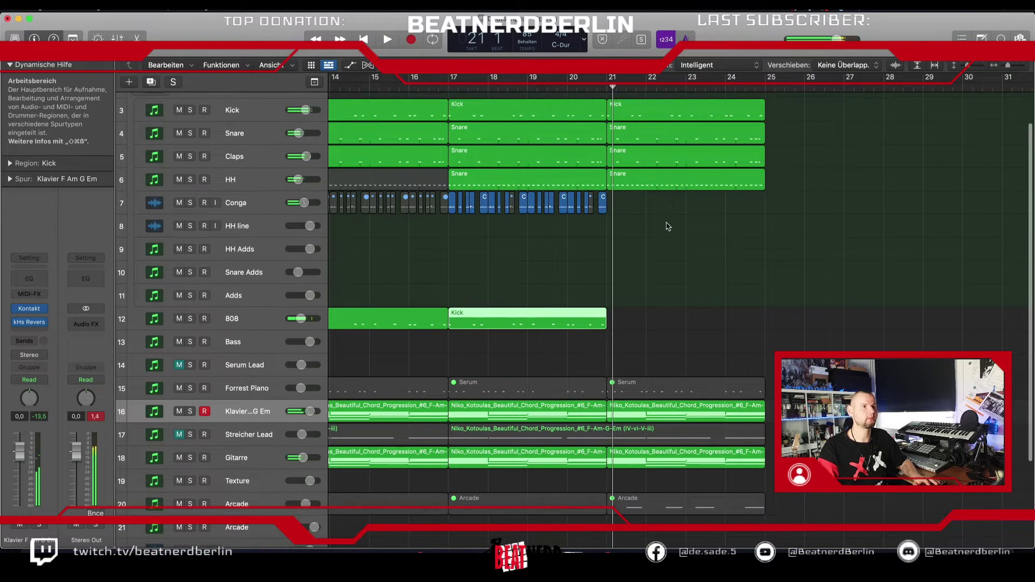
left_click_drag(667, 227, 644, 110)
scroll(666, 176, "up", 2)
left_click_drag(809, 143, 770, 404)
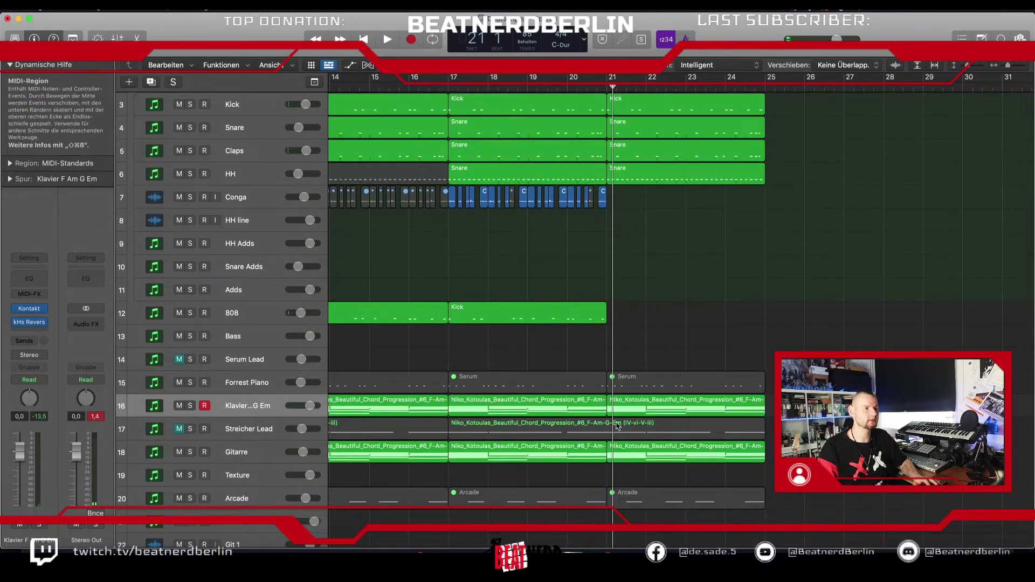
left_click(591, 436)
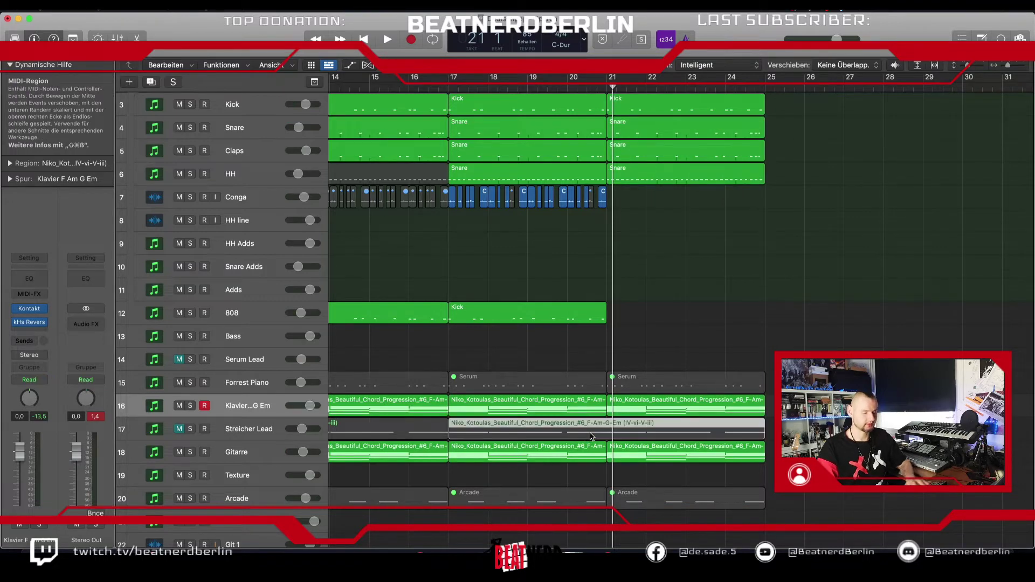
key("Delete")
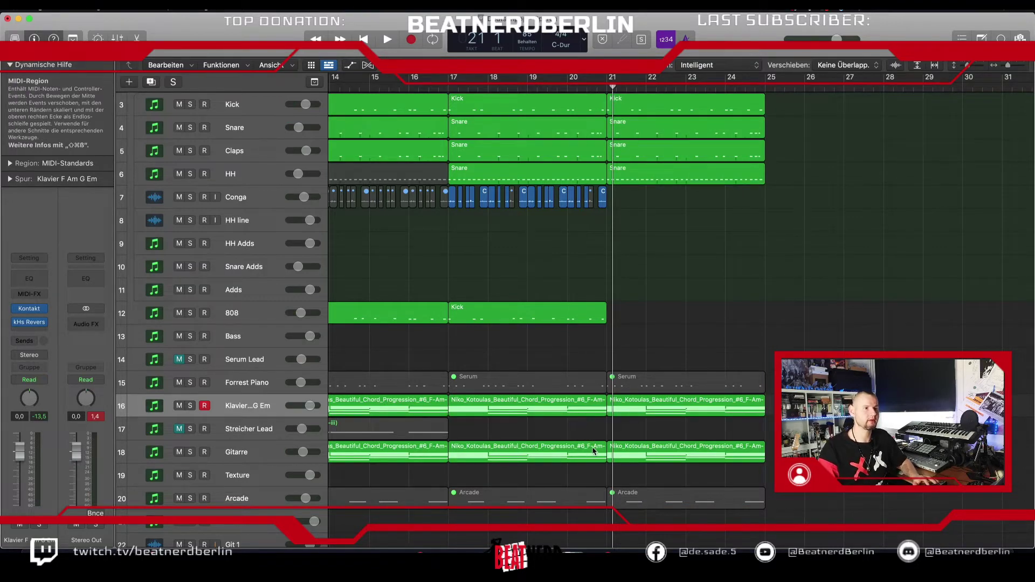
- Move the Kick, Snare, Claps and HH regions from bar 21 to bar 25
left_click_drag(666, 522, 643, 197)
left_click(649, 298)
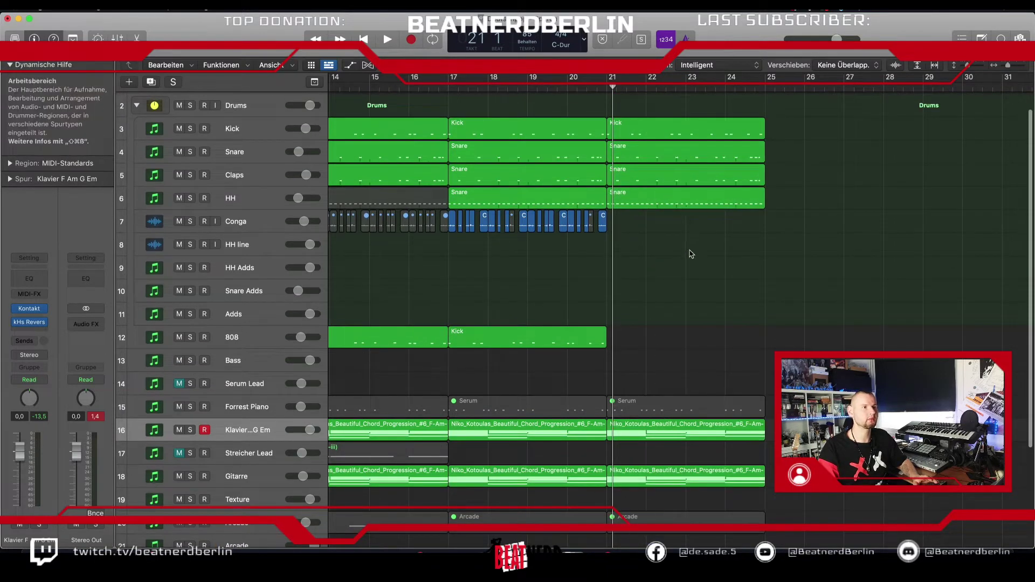
left_click_drag(647, 252, 787, 133)
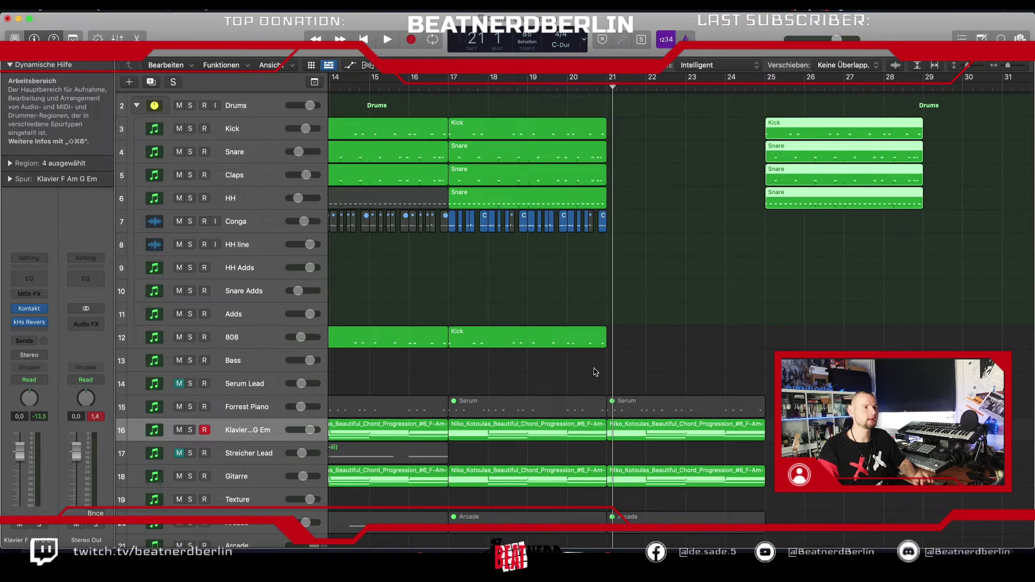
- Copy the Conga regions of bars 17 to 21 and the 808 track's bar 17 Kick region to bar 25
left_click_drag(630, 363, 452, 111)
left_click_drag(461, 216, 448, 224)
left_click_drag(455, 337, 776, 349)
- Copy the bar 9 regions of the Forrest Piano and Klavier tracks to bar 25
scroll(701, 345, "down", 4)
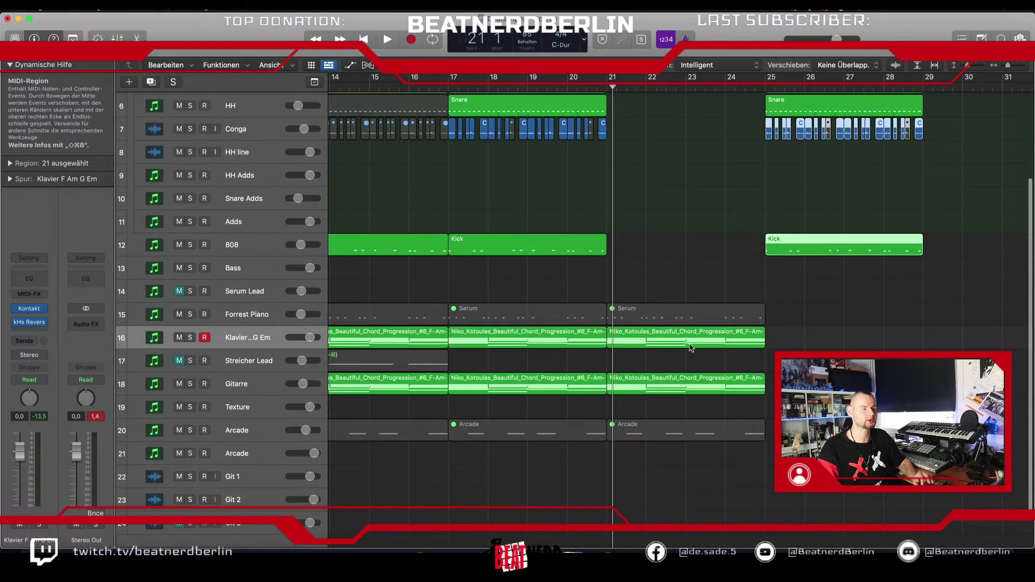
scroll(678, 353, "down", 3)
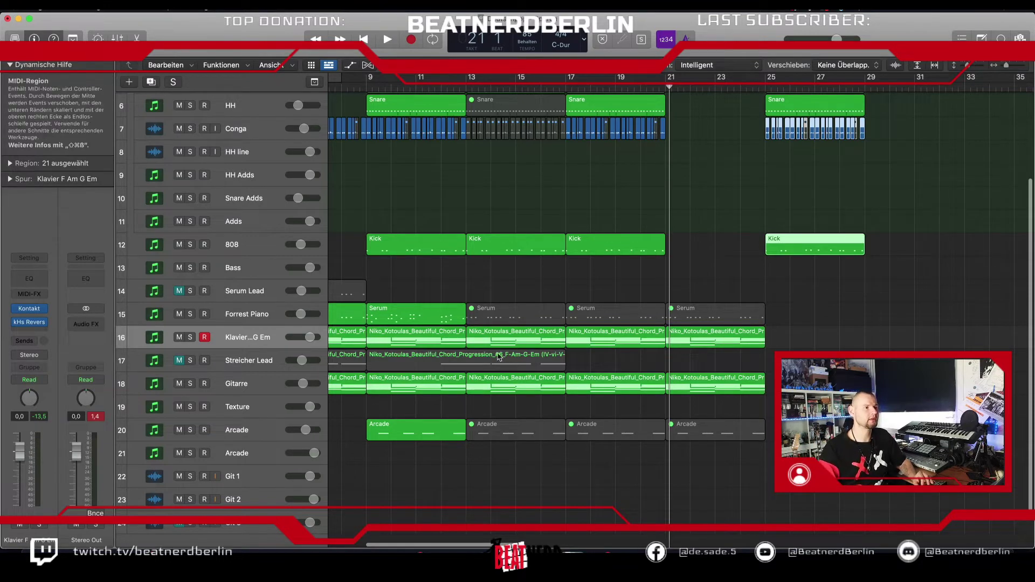
left_click(422, 318)
left_click_drag(415, 317, 812, 322)
left_click(399, 377)
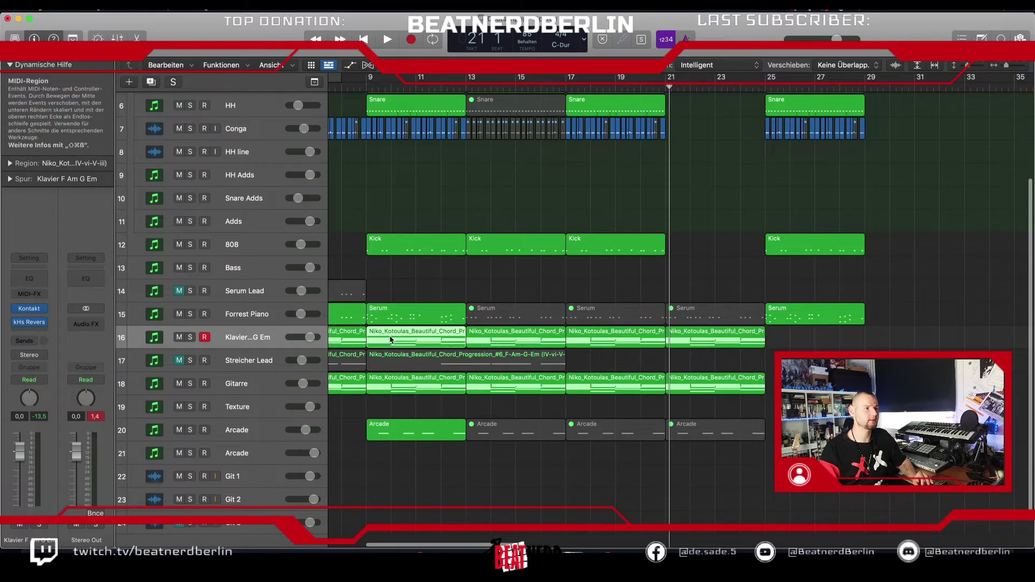
left_click_drag(404, 340, 802, 340)
- Copy the bar 9 regions of the Gitarre track and Arcade track 20 to bar 25
left_click(415, 382)
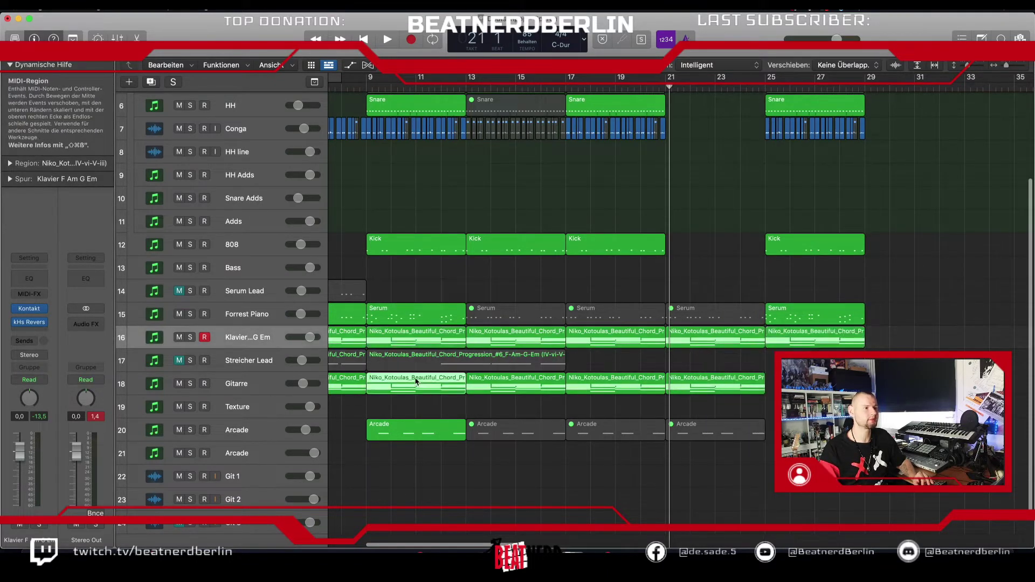
left_click_drag(406, 386, 803, 384)
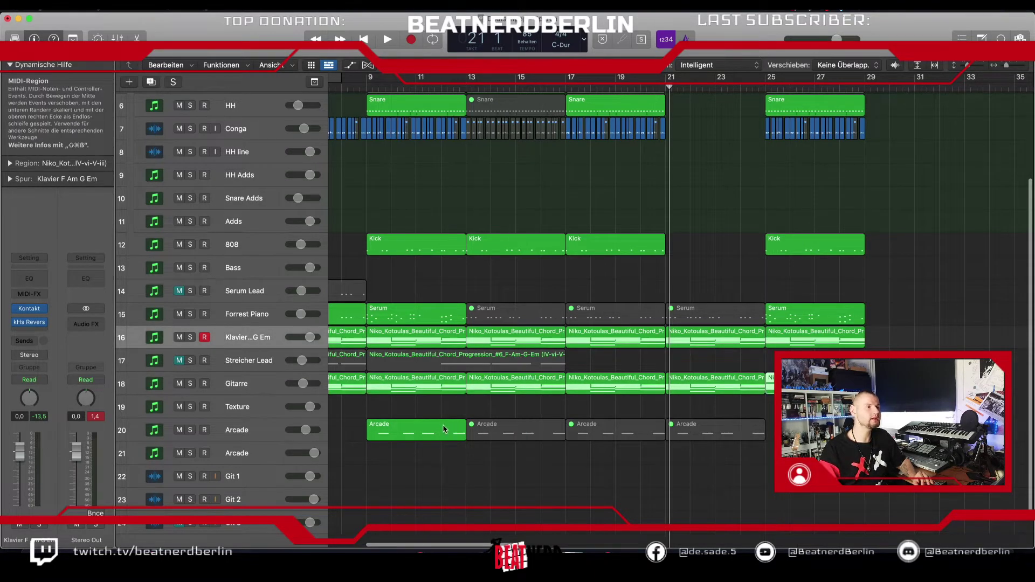
left_click_drag(427, 429, 826, 429)
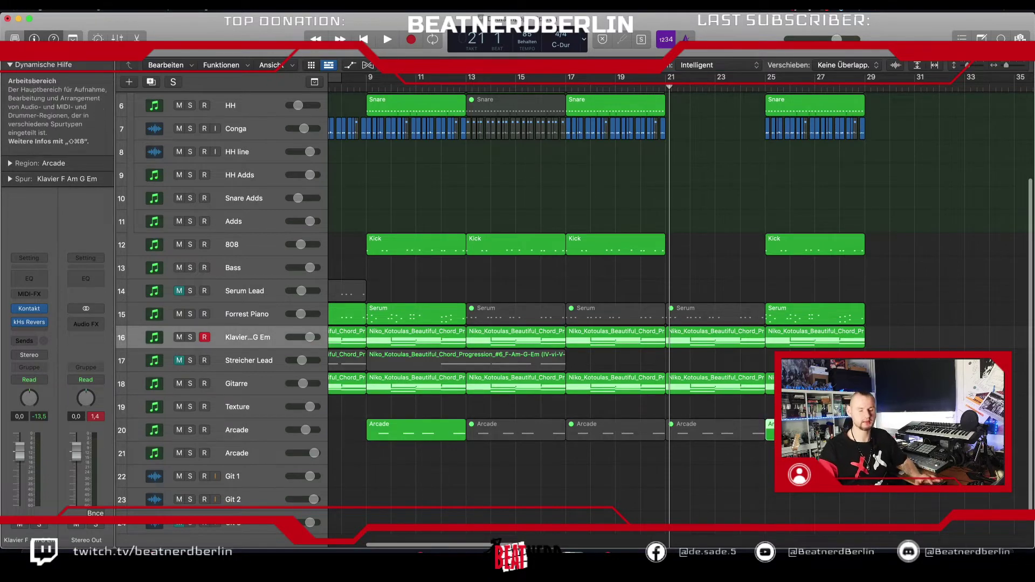
- Examine the chord notes of the Gitarre and Klavier regions starting at bar 21 in the Piano Roll
key("super+Right")
key("super+Right")
key("super+Right")
key("super+Right")
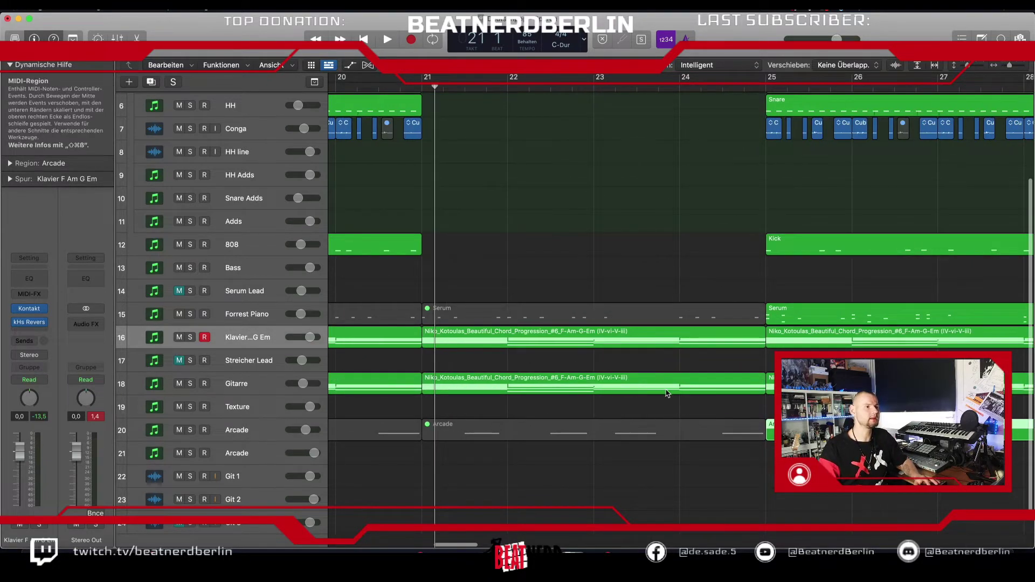
double_click(499, 384)
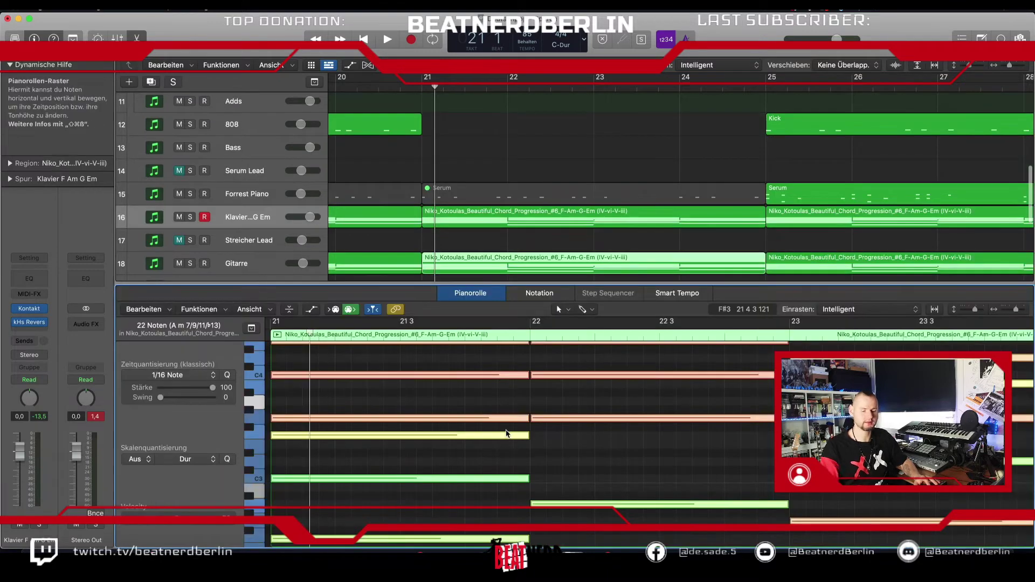
key("super+Left")
key("super+Left")
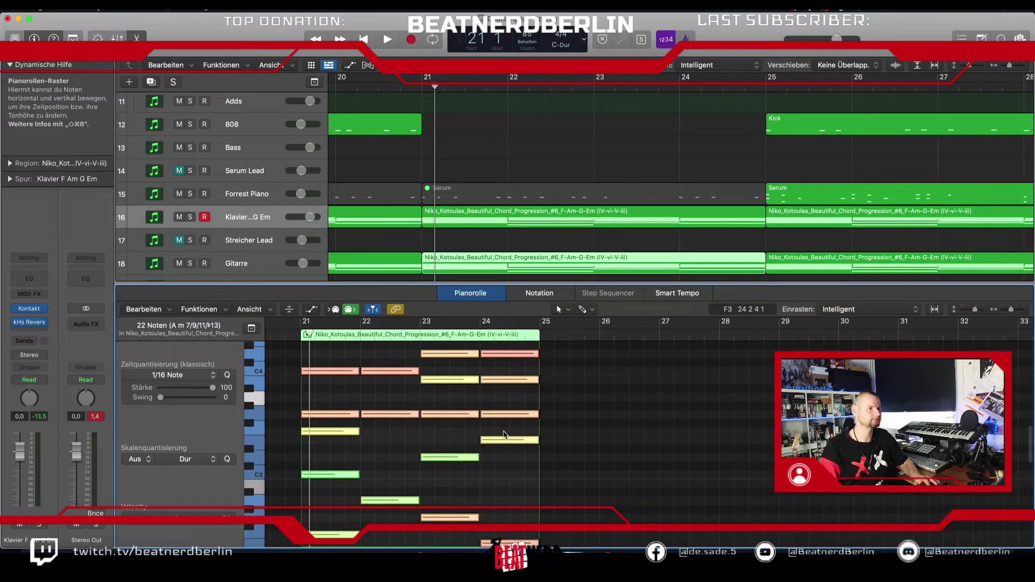
left_click(518, 238)
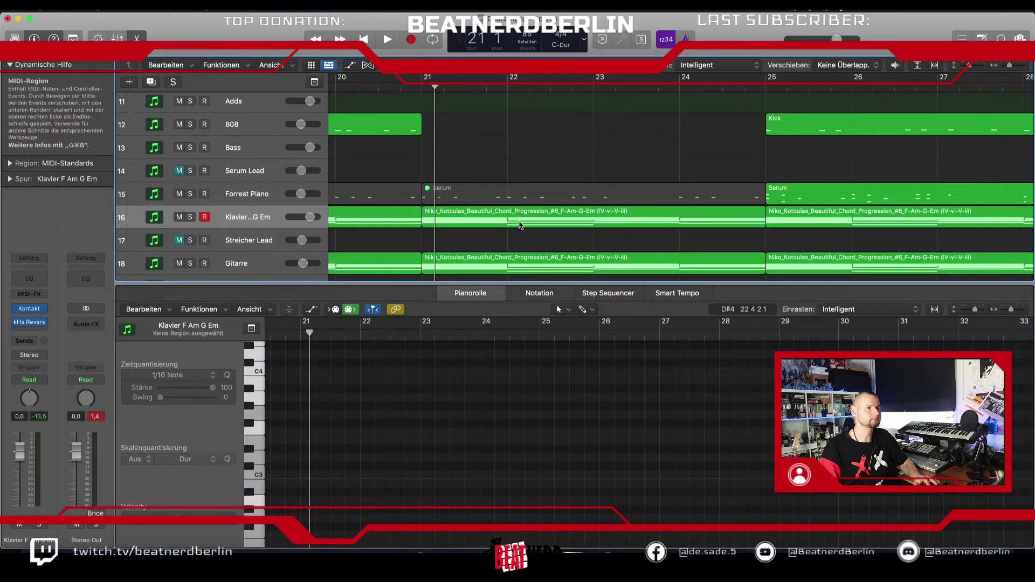
left_click(520, 224)
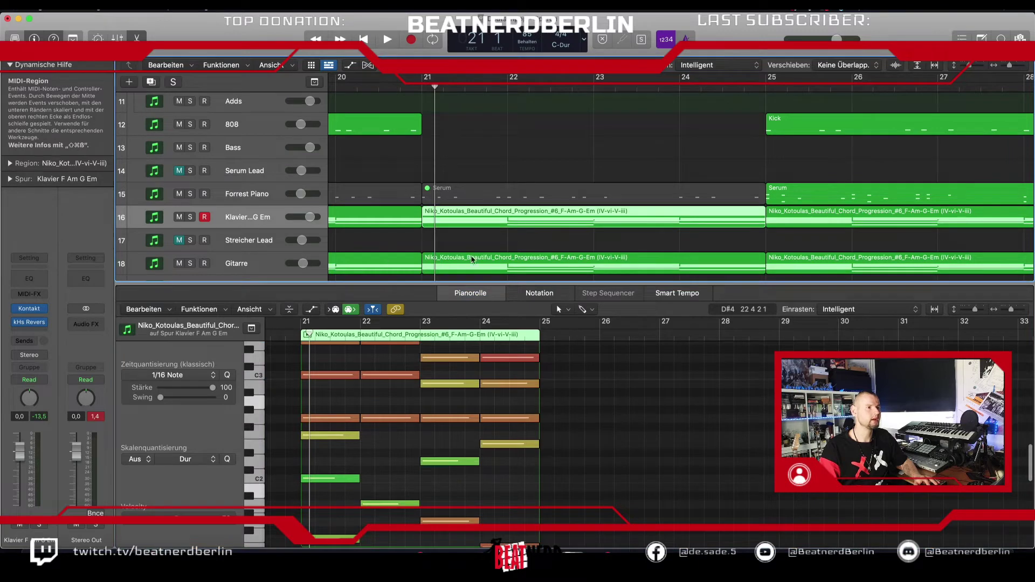
- Mute the Gitarre track, set a cycle over bars 21 to 25 and briefly play the Klavier chords with the Piano Roll closed
left_click(179, 263)
key("e")
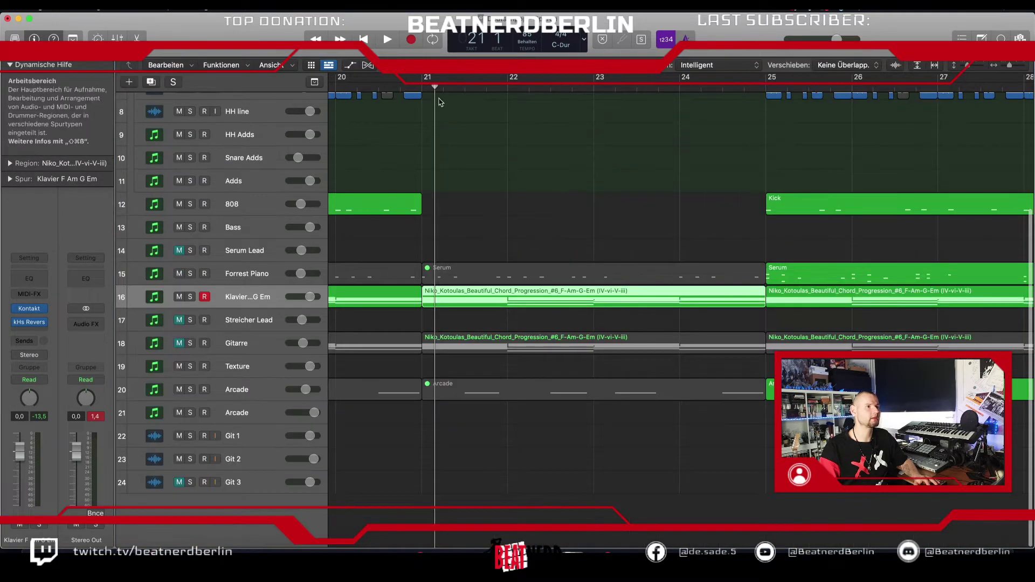
left_click_drag(427, 81, 696, 140)
key("space")
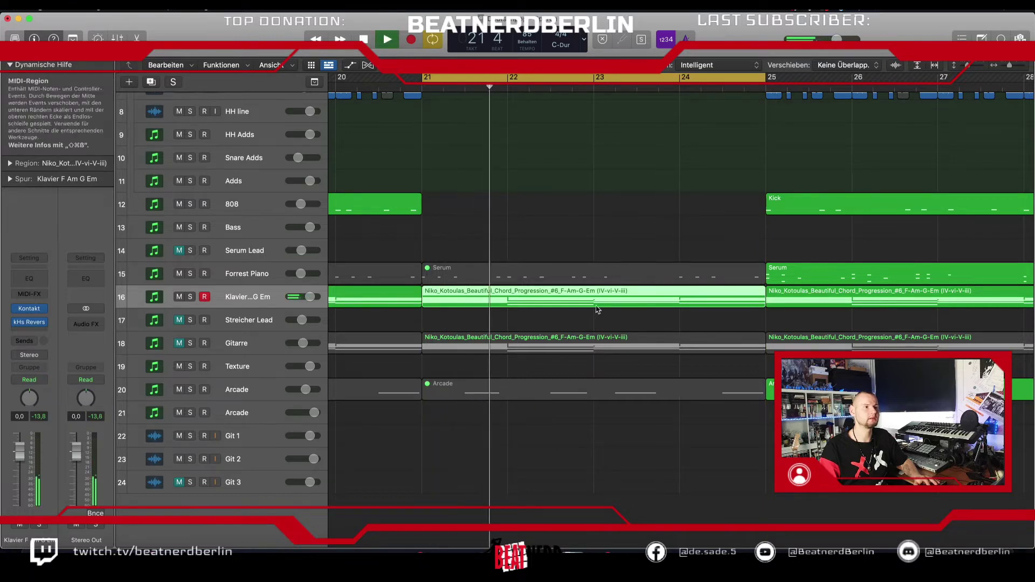
key("space")
- Open the Klavier region at bar 21 in the Piano Roll and delete all notes of the bar 22 chord
left_click(580, 317)
double_click(577, 304)
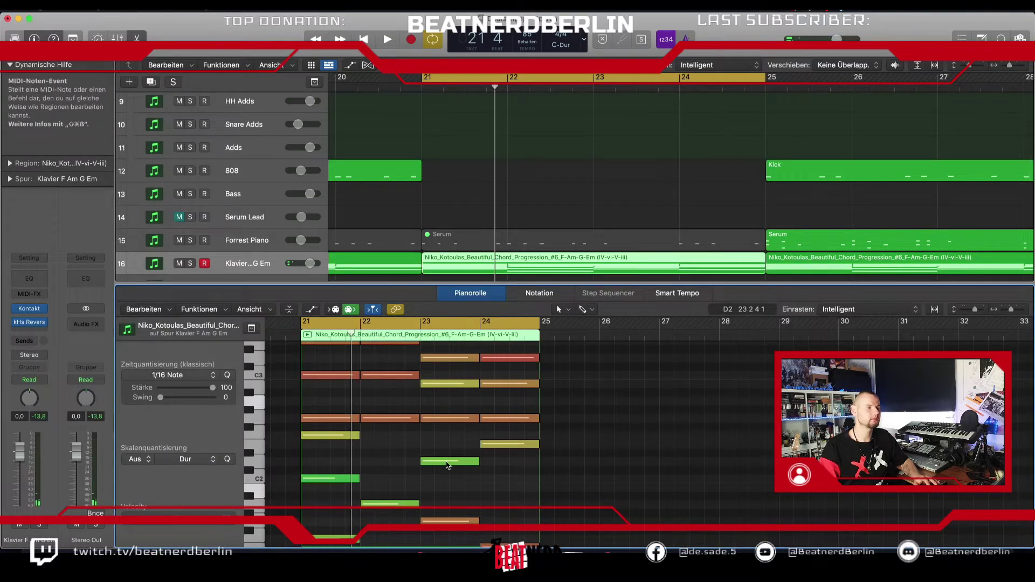
scroll(399, 507, "down", 5)
left_click_drag(401, 500, 398, 392)
scroll(397, 418, "down", 5)
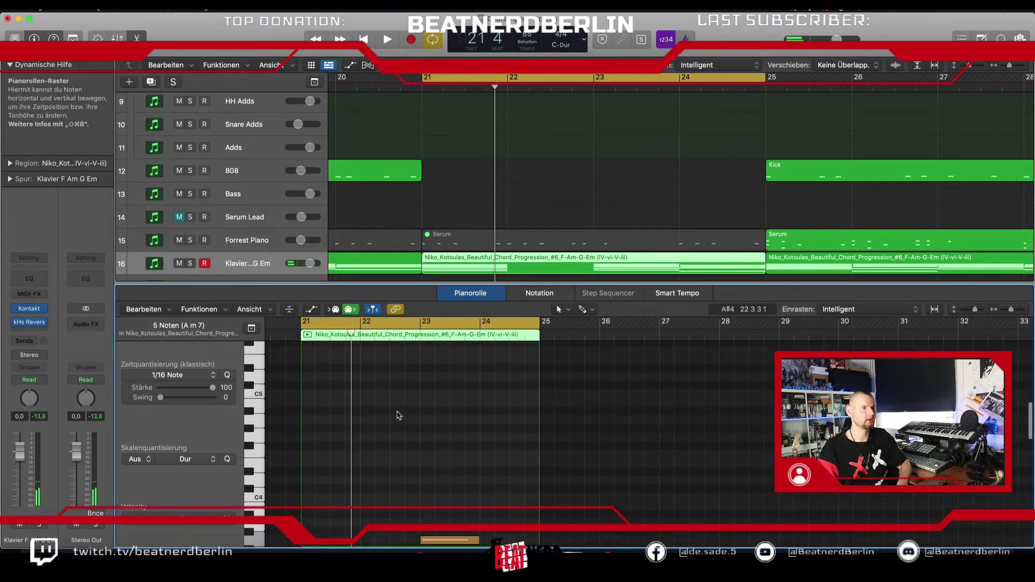
scroll(372, 431, "down", 6)
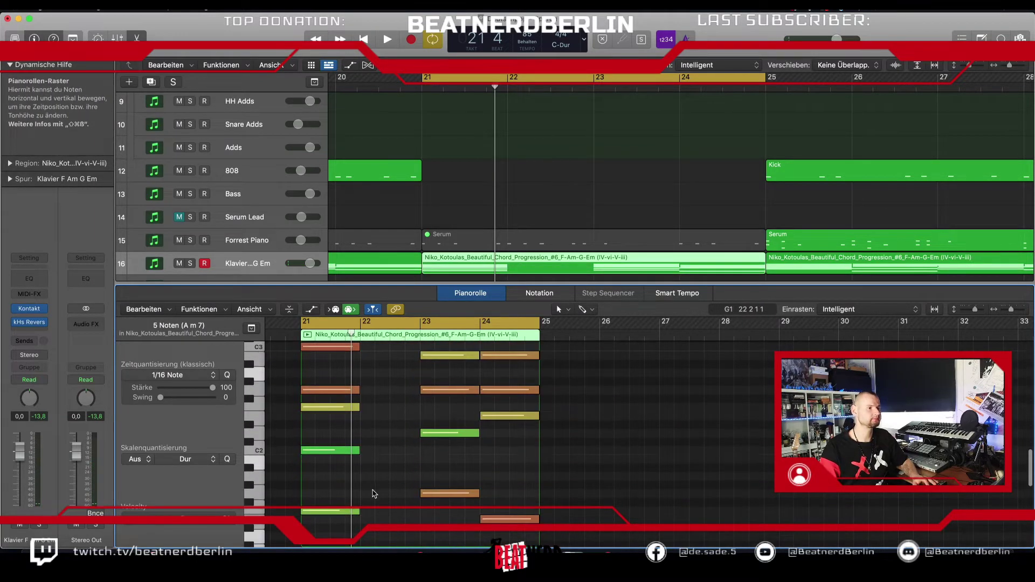
- Lengthen all notes of the bar 21 chord so they last until bar 23
scroll(379, 478, "up", 6)
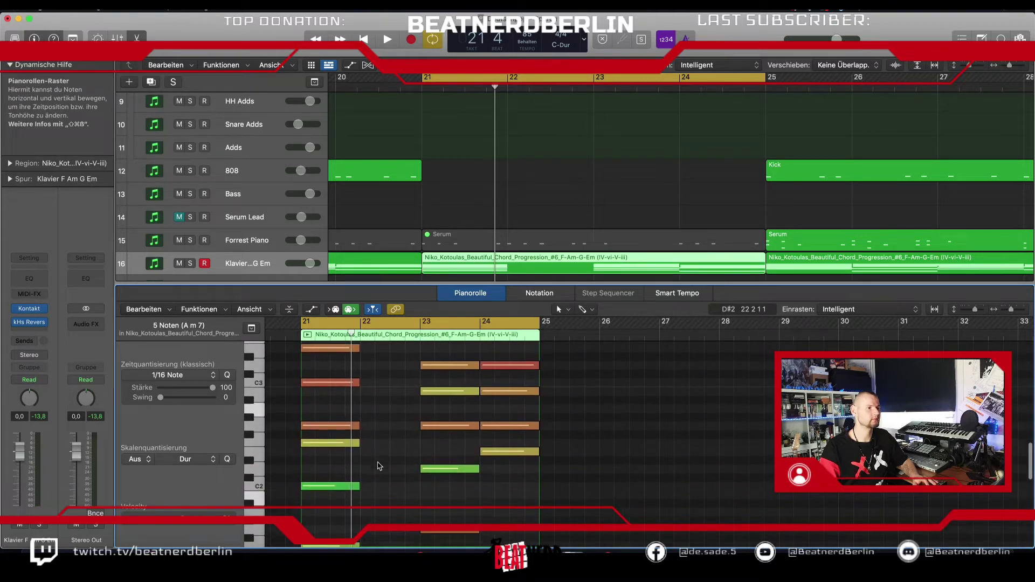
left_click_drag(382, 534, 419, 389)
left_click_drag(495, 379, 505, 526)
scroll(493, 432, "up", 4)
scroll(492, 426, "up", 10)
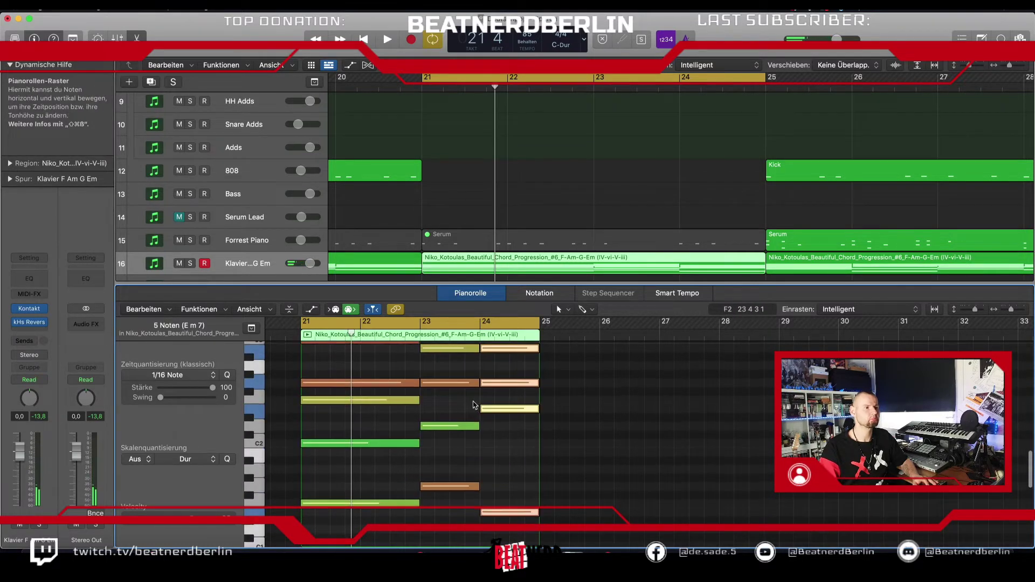
- Delete all notes of the bar 23 chord and extend the bar 24 chord backward so it starts at bar 23
left_click_drag(461, 362, 449, 475)
key("BackSpace")
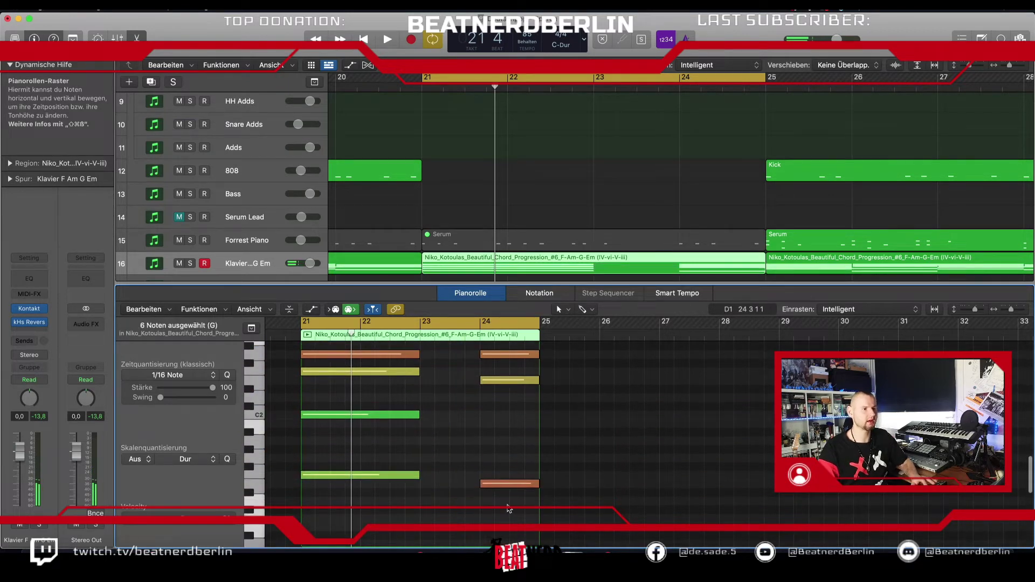
left_click_drag(509, 506, 479, 341)
scroll(488, 438, "down", 5)
scroll(489, 438, "down", 8)
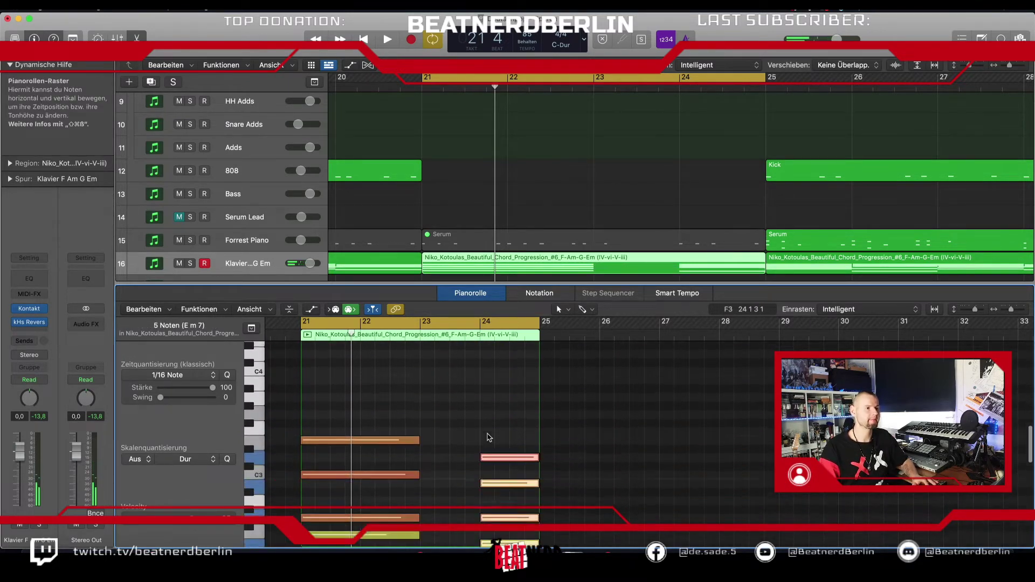
left_click_drag(486, 409, 538, 411)
- Turn off the cycle and, with the Piano Roll closed, play the arrangement from bar 19 through the drumless section
left_click(452, 79)
key("e")
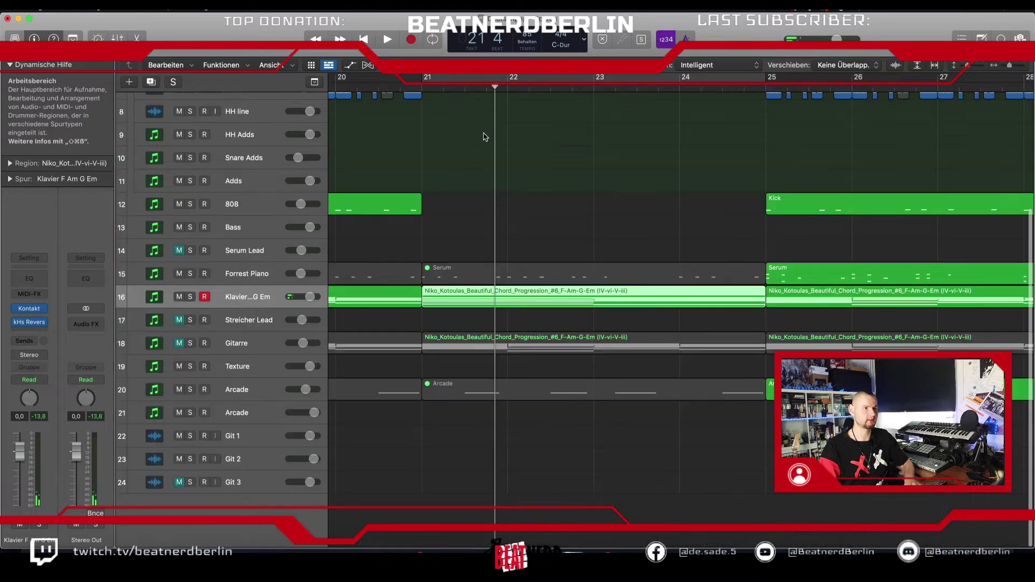
scroll(489, 200, "down", 4)
scroll(489, 200, "left", 3)
scroll(489, 200, "up", 2)
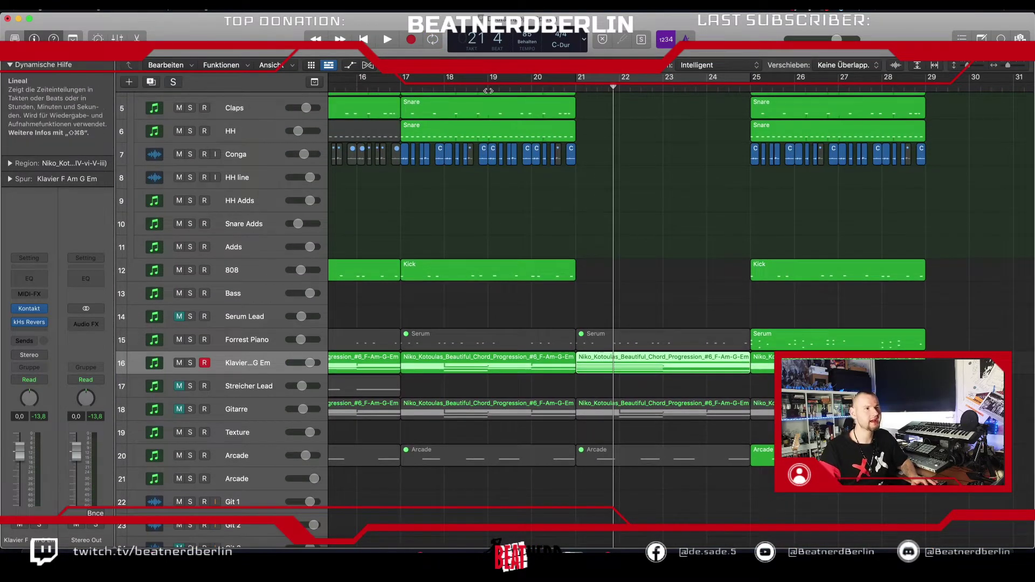
left_click(489, 88)
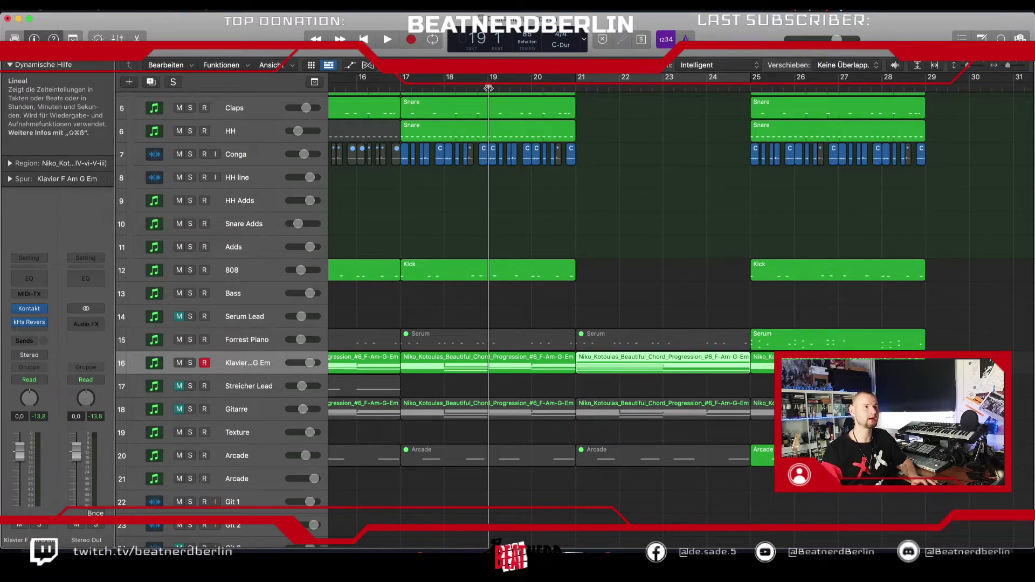
key("space")
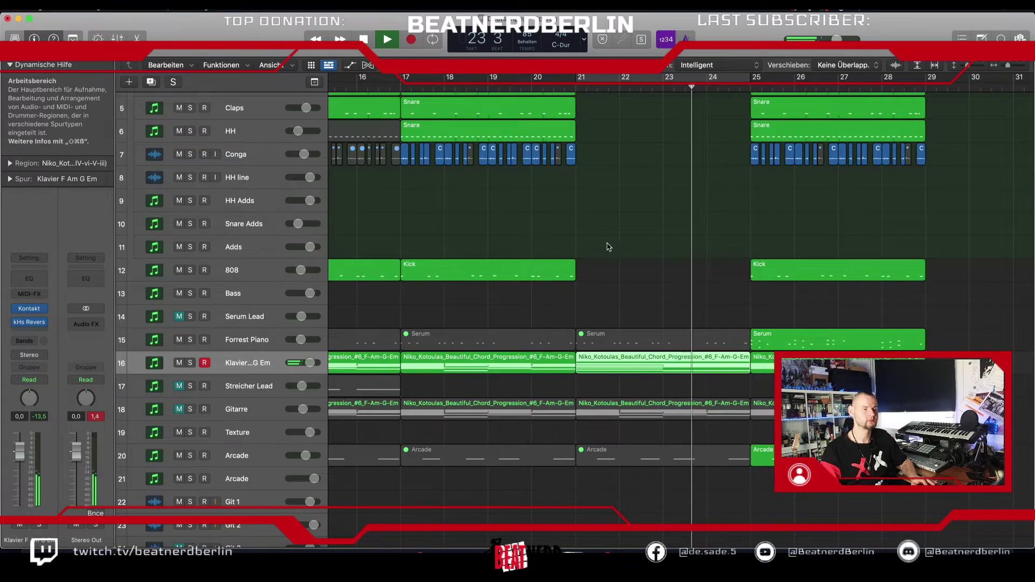
scroll(642, 212, "up", 4)
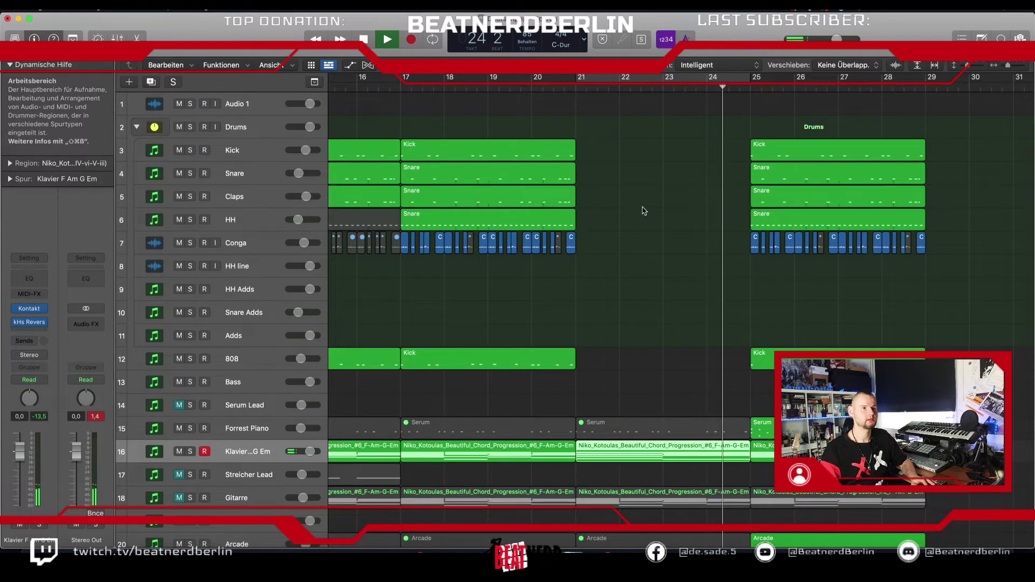
- Stop the playback just before bar 25 and look over the tracks in the arrangement
key("space")
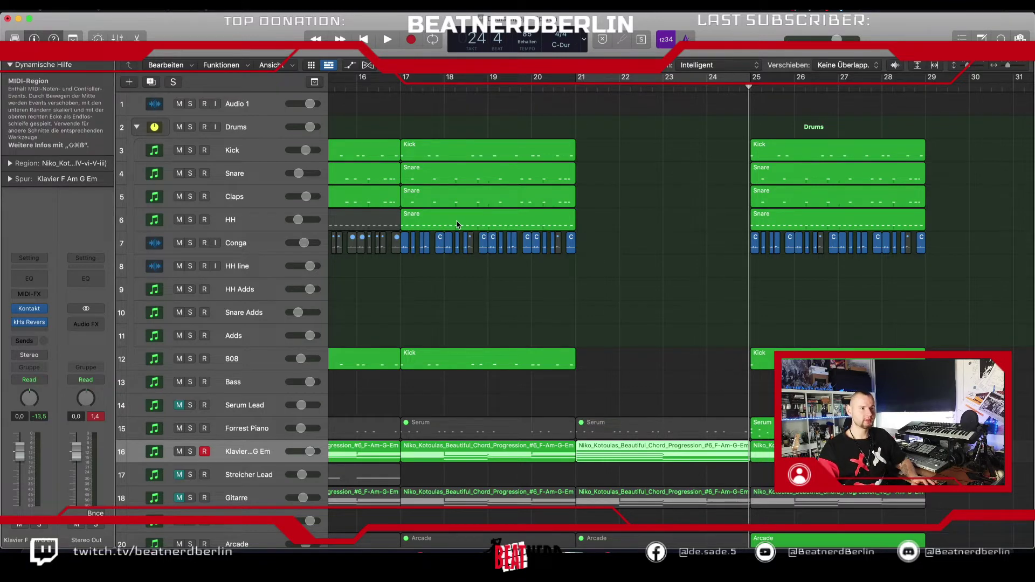
scroll(485, 232, "down", 5)
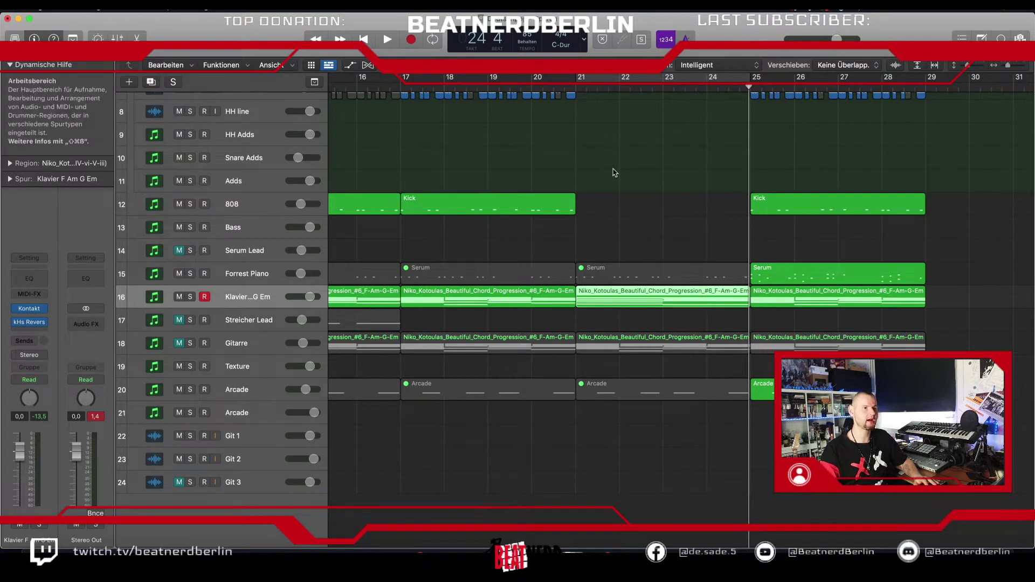
scroll(680, 223, "up", 1)
scroll(681, 223, "up", 5)
scroll(681, 223, "down", 5)
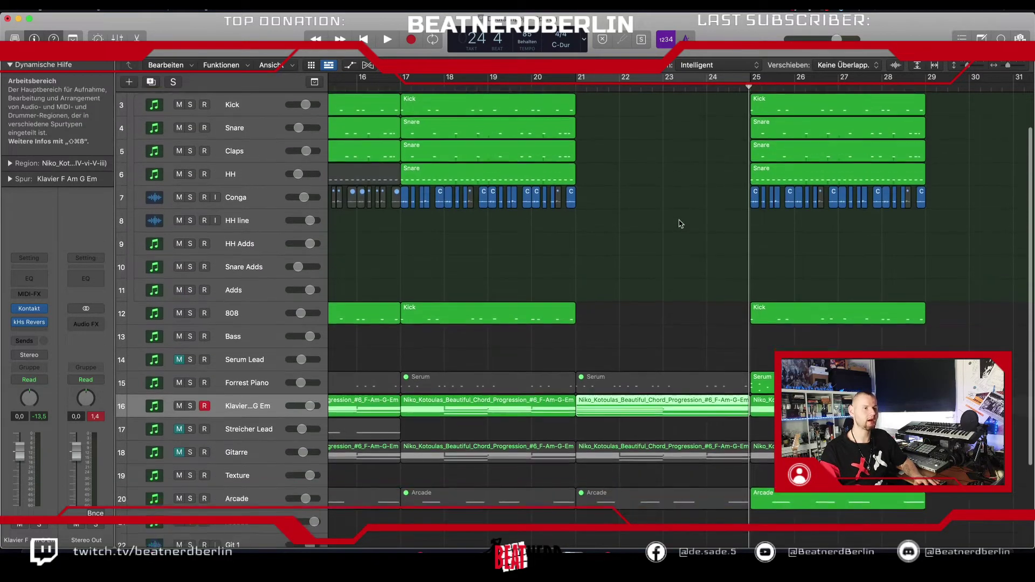
scroll(359, 377, "up", 5)
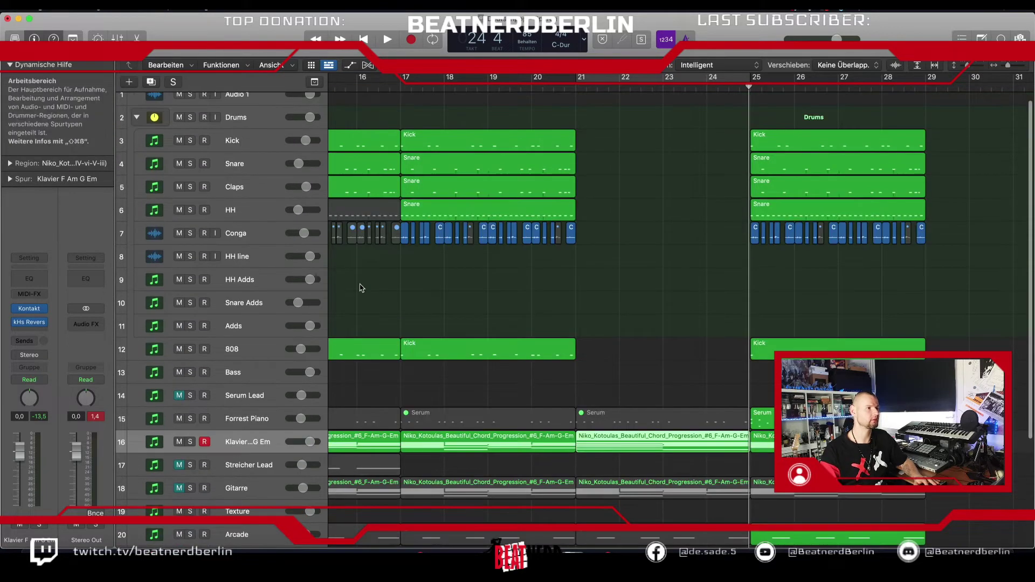
- Create one new audio track named Riser directly below the second Arcade track
left_click(232, 264)
scroll(251, 411, "down", 5)
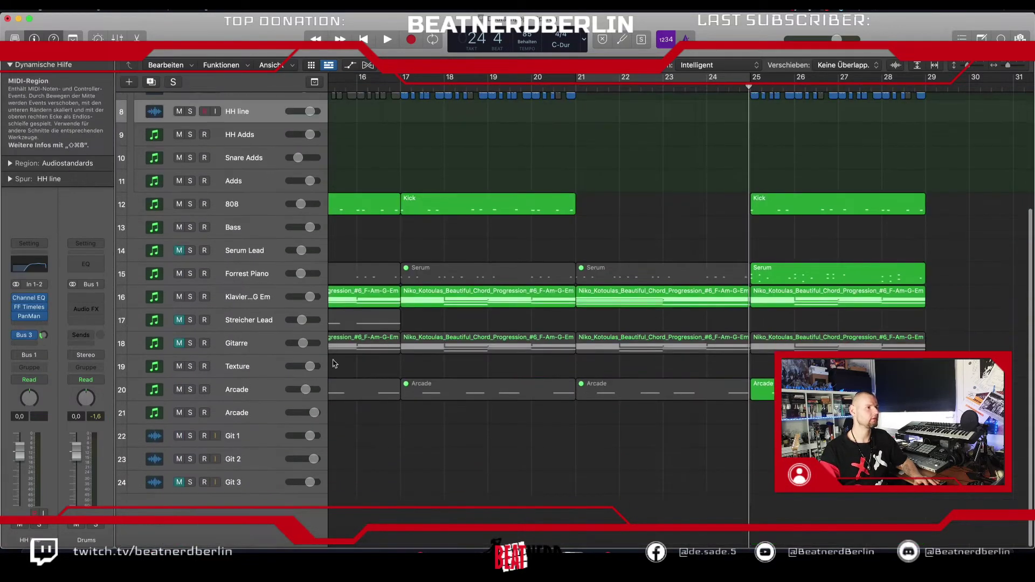
left_click(250, 411)
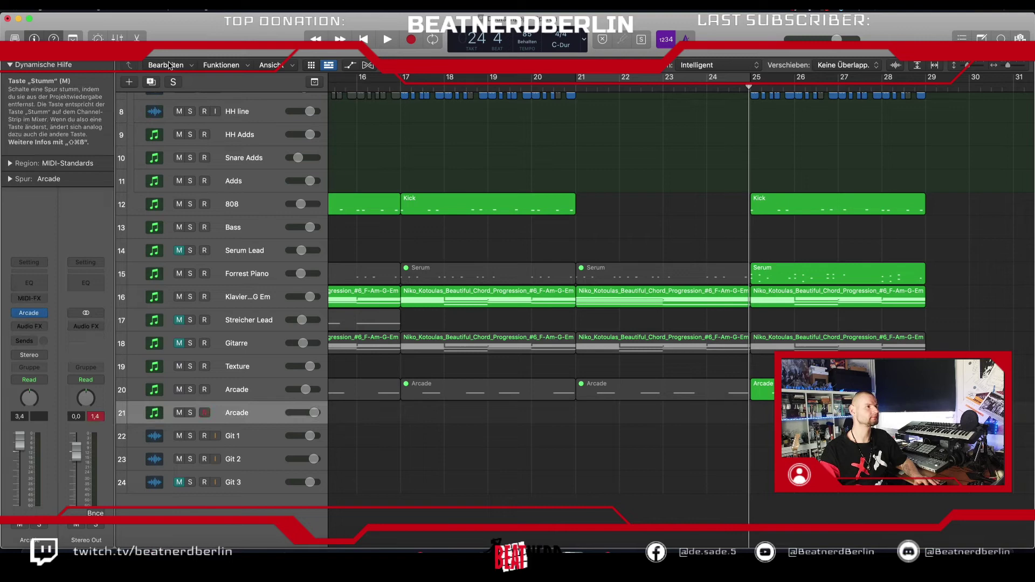
left_click(129, 82)
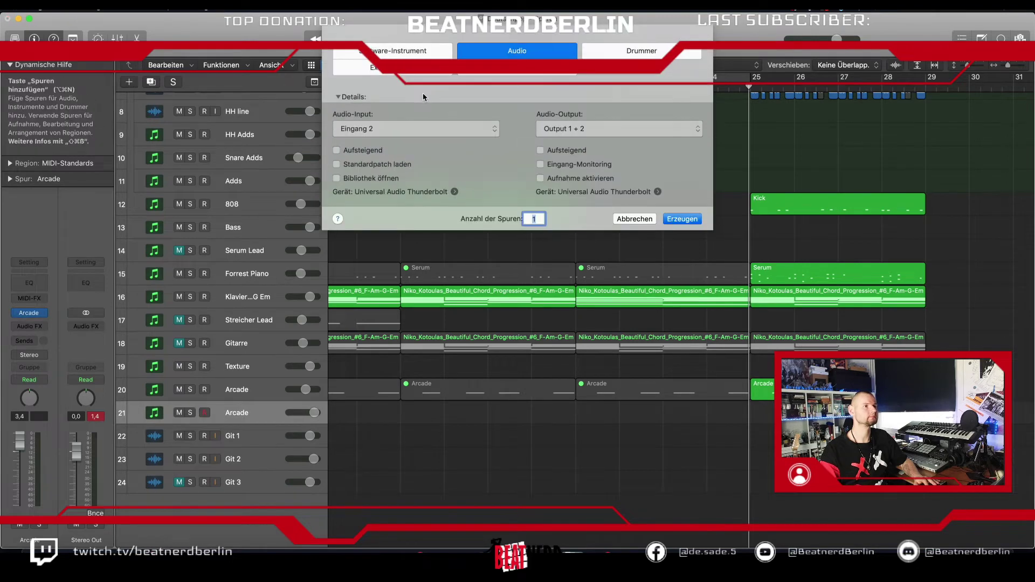
left_click(380, 130)
left_click(470, 88)
left_click(682, 219)
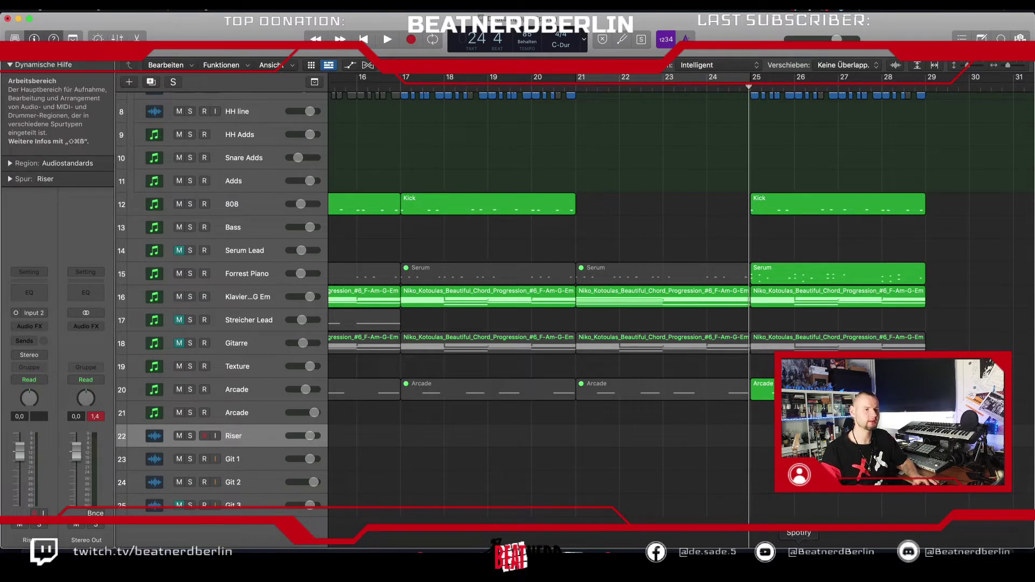
- Switch to Splice and search its samples for "riser pop"
left_click(825, 555)
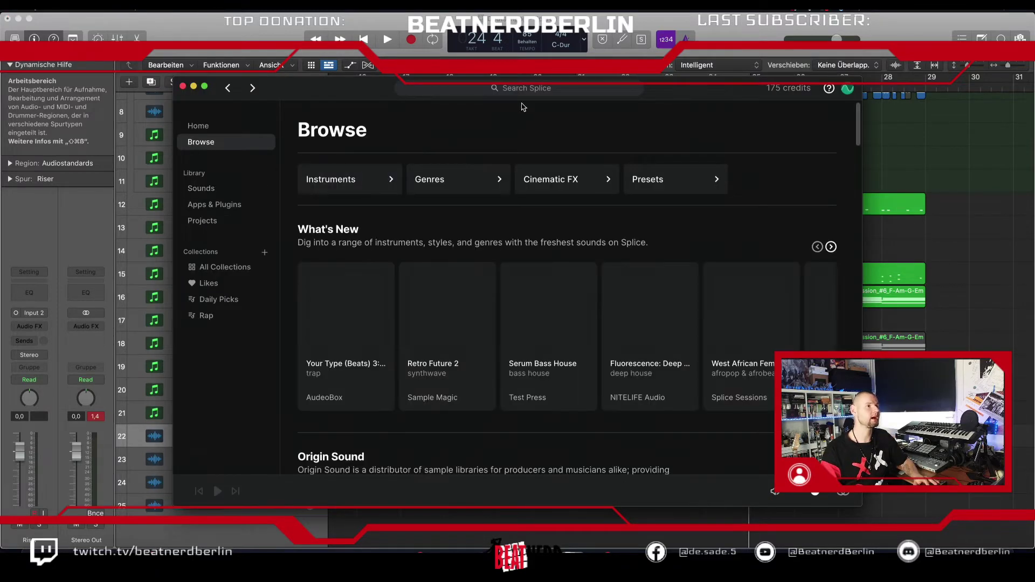
left_click(536, 89)
type("ris")
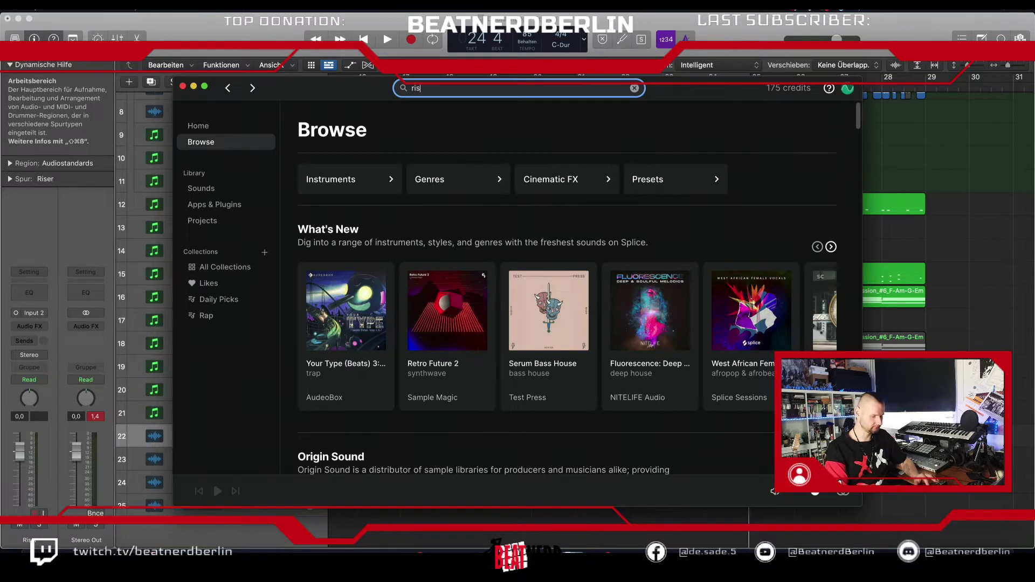
type("er")
key("Return")
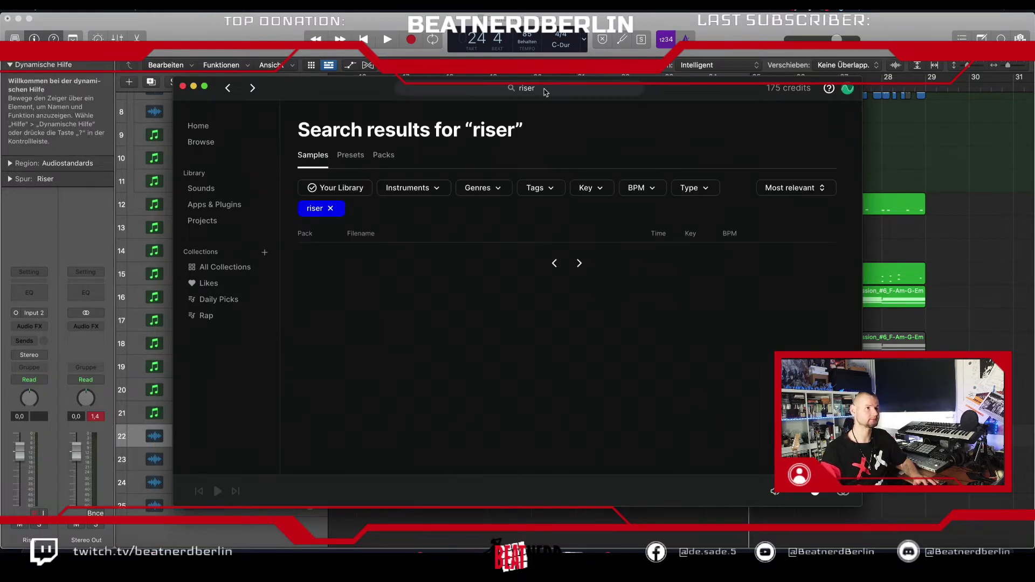
left_click(561, 91)
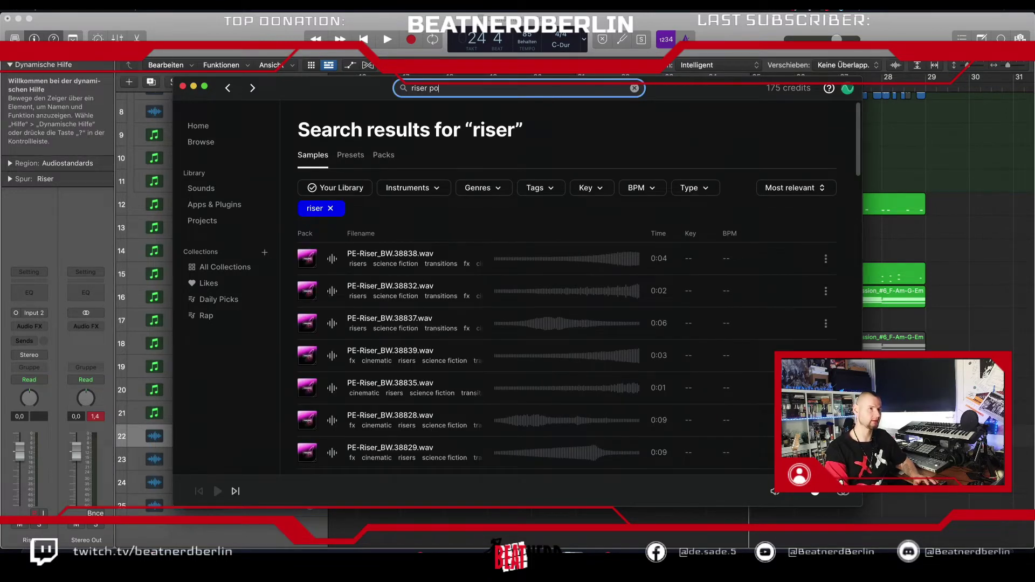
key("Return")
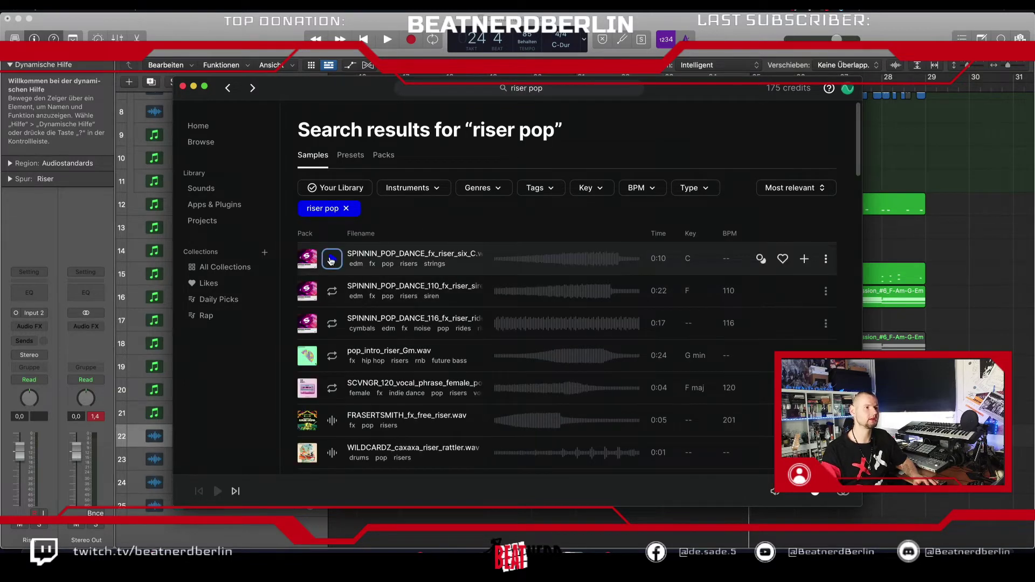
- Preview the SPINNIN_POP_DANCE_fx_riser_six_C sample and place it on the Riser track in the Logic arrangement
left_click(331, 259)
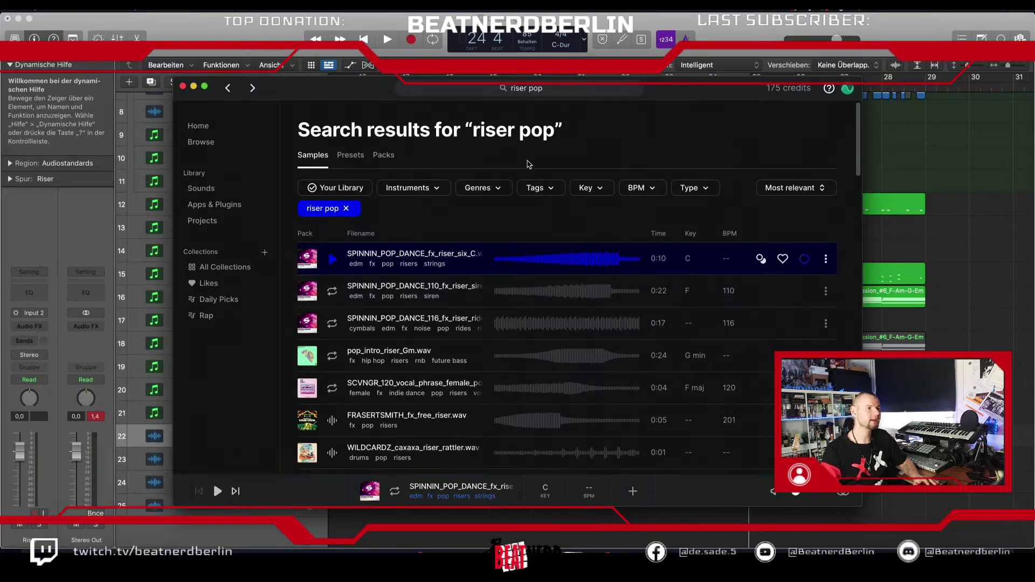
left_click_drag(463, 95, 747, 107)
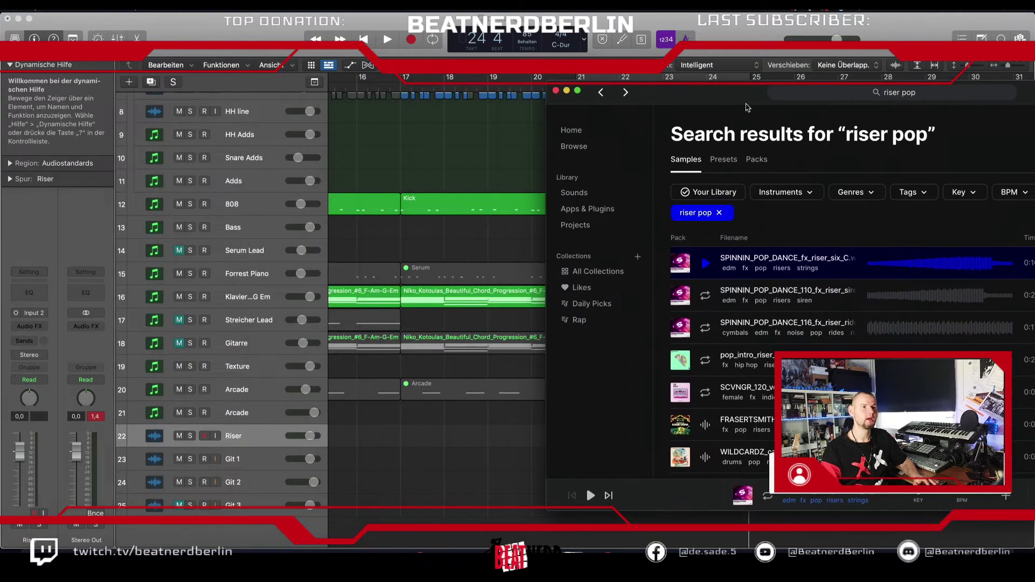
left_click_drag(834, 263, 482, 445)
scroll(504, 446, "right", 3)
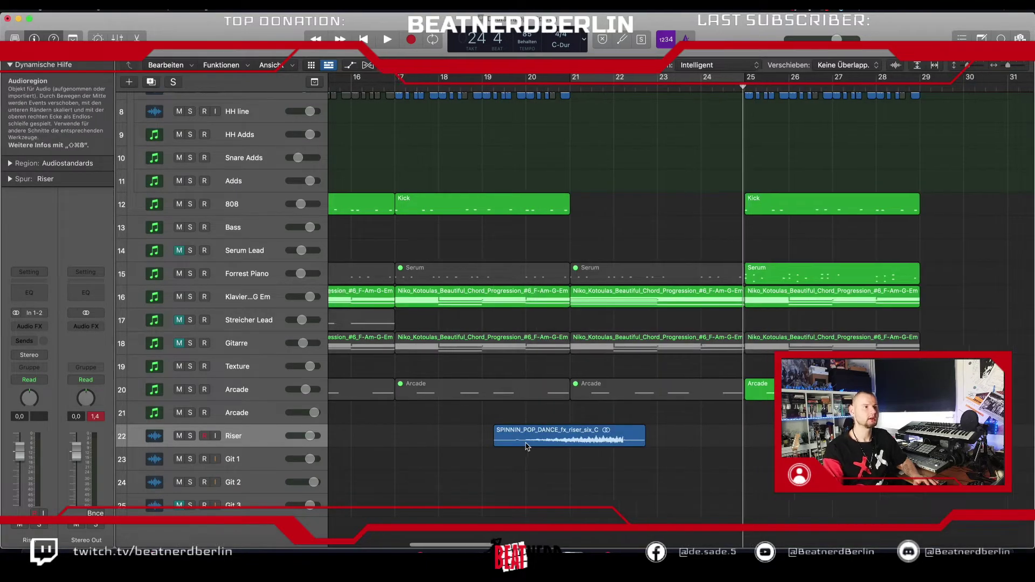
- Move the riser region to start at about bar 22 so its build-up peaks at bar 25
left_click_drag(528, 445, 666, 453)
key("super+Right")
key("super+Right")
key("super+Right")
key("super+Right")
key("super+Left")
key("super+Left")
key("super+Left")
key("super+Left")
key("super+Left")
key("super+Left")
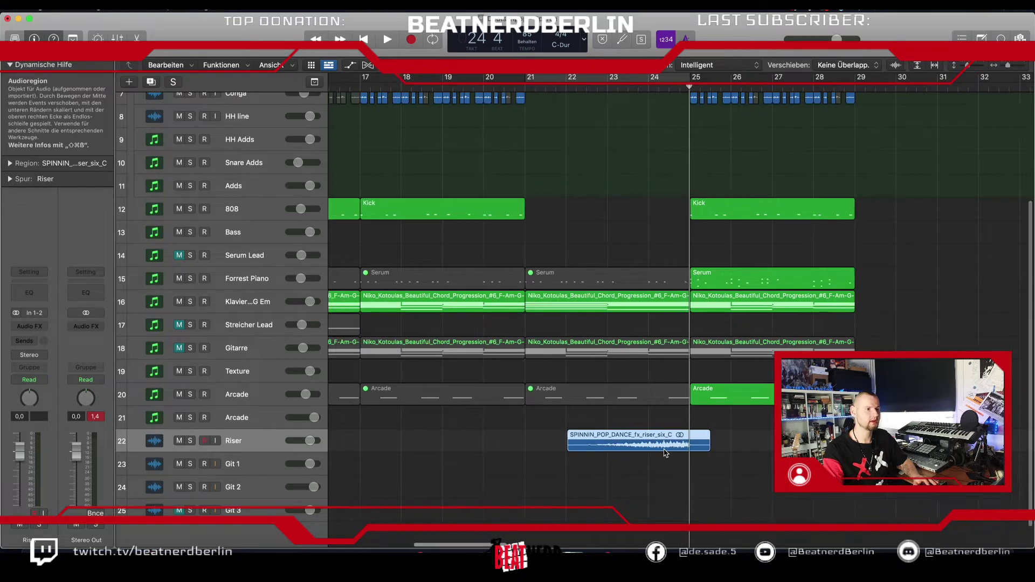
key("super+Right")
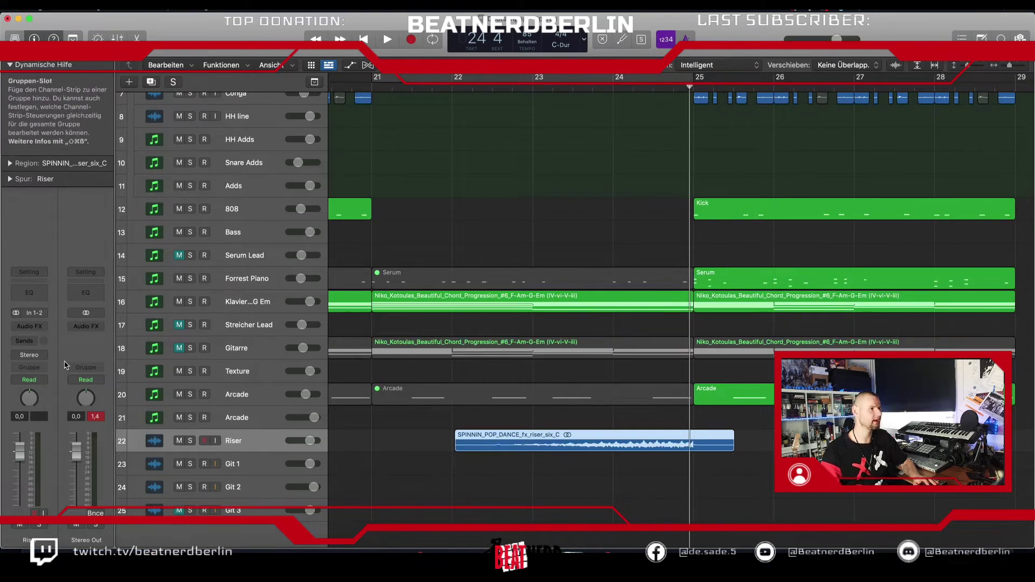
- Insert the ValhallaVintageVerb stereo effect on the Riser track and close its window
left_click(29, 327)
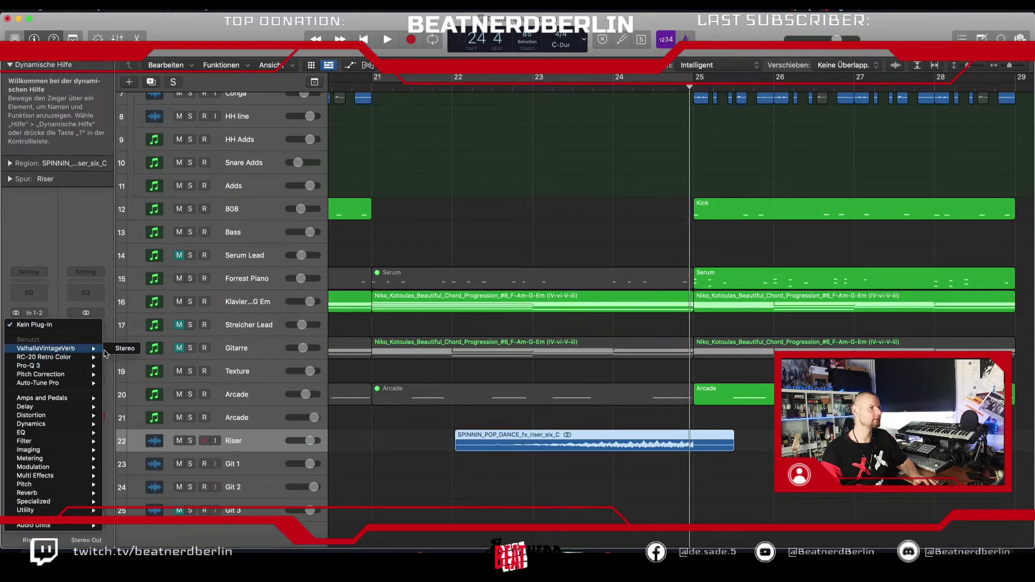
left_click(124, 349)
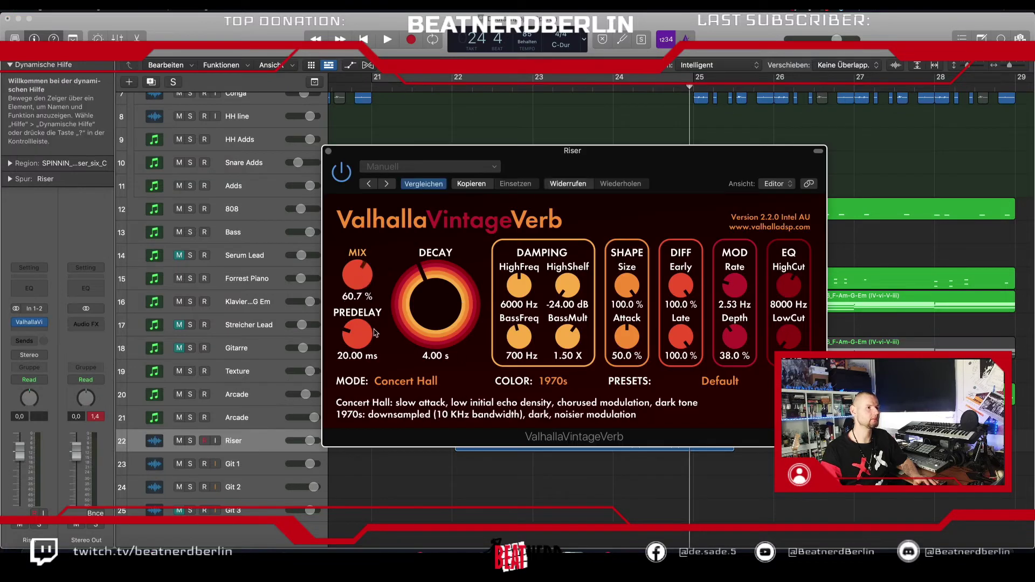
left_click(328, 151)
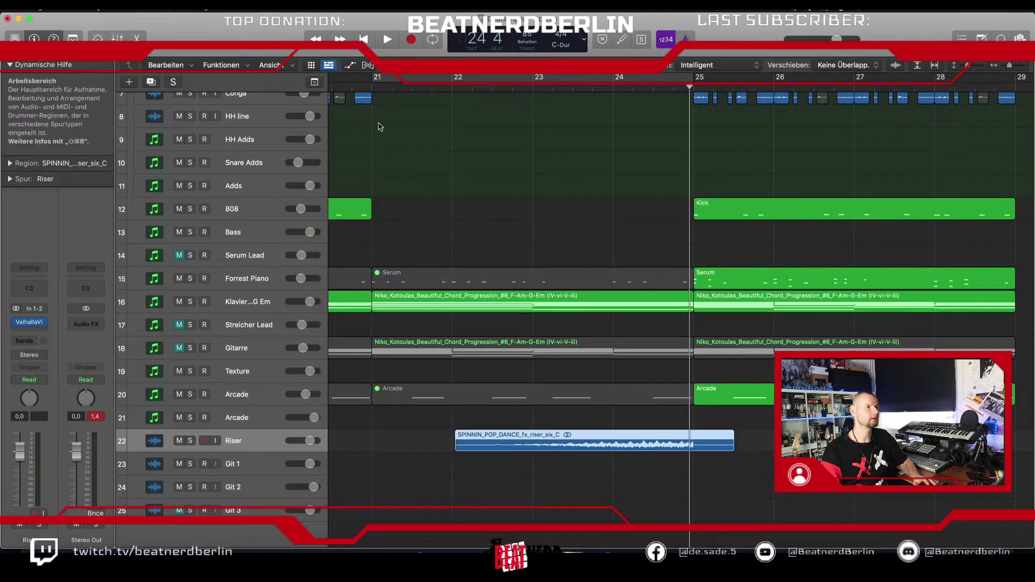
- Play the drumless section into bar 26 and lower the Riser track's volume to -23.0 dB during playback
key("space")
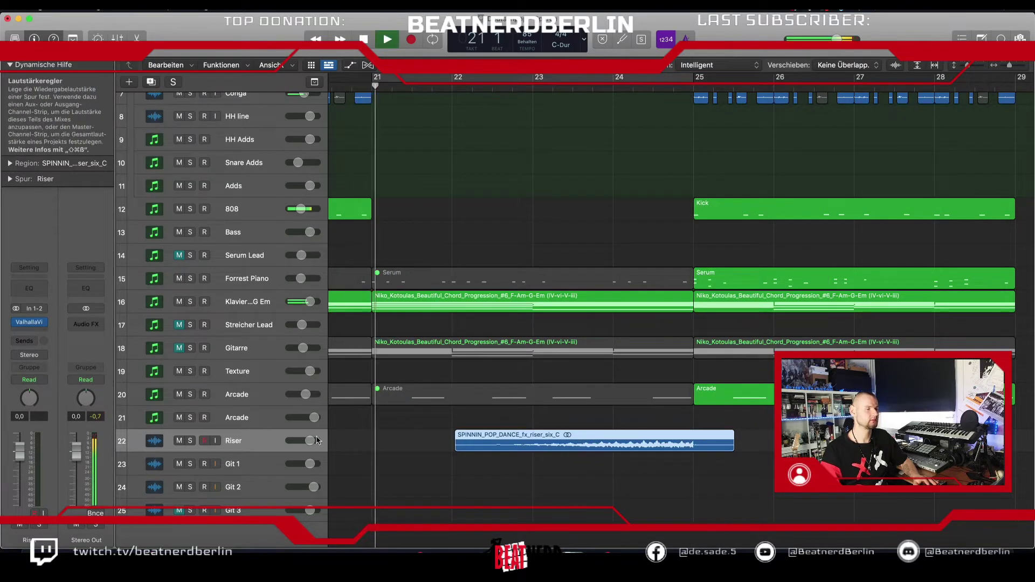
left_click_drag(304, 443, 294, 440)
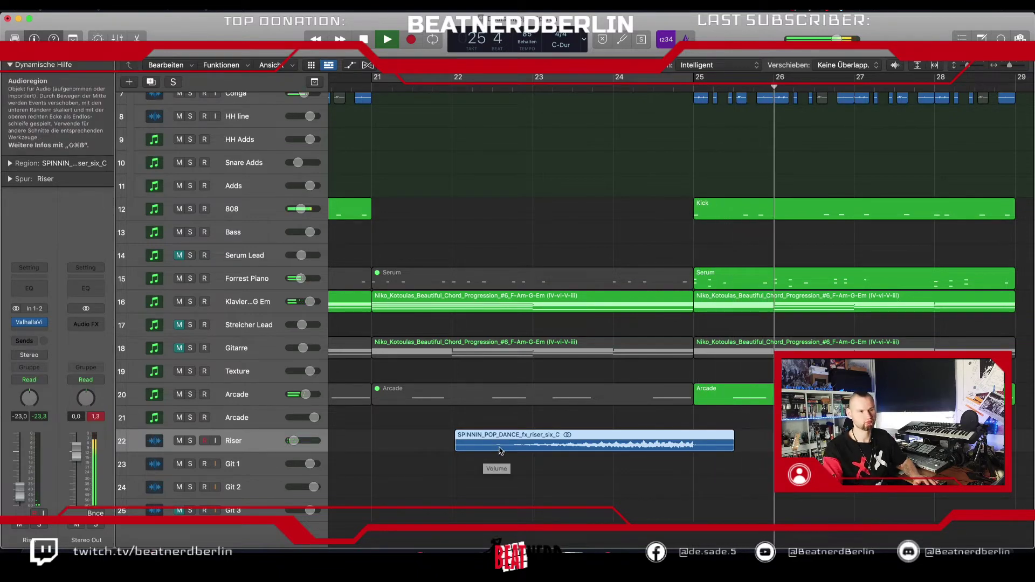
key("space")
- Turn on the cycle from bar 21 to 25 and open the Arcade instrument of the second Arcade track
key("super+Left")
key("super+Left")
scroll(500, 451, "left", 5)
scroll(500, 451, "up", 2)
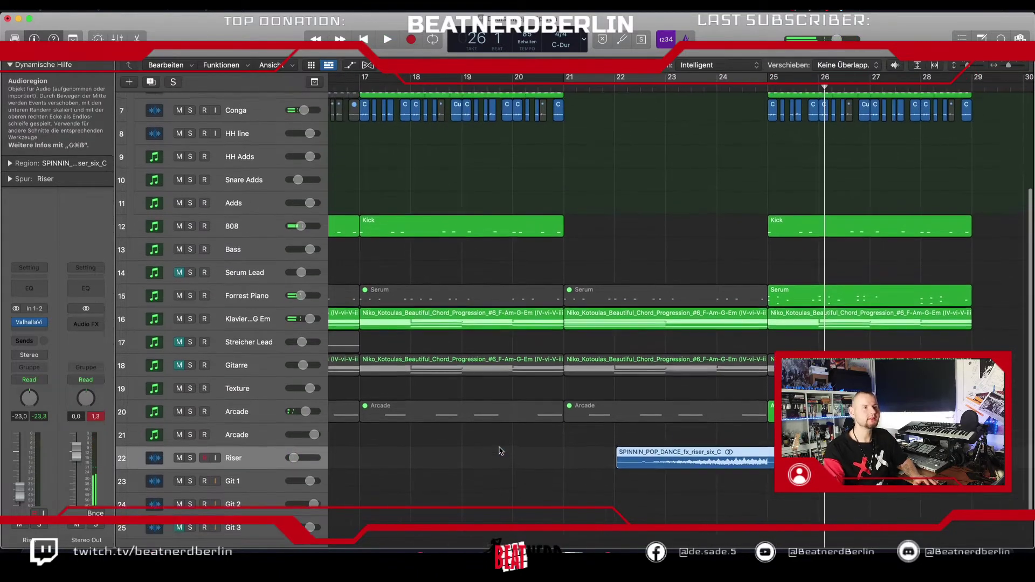
scroll(499, 451, "right", 2)
scroll(500, 451, "up", 2)
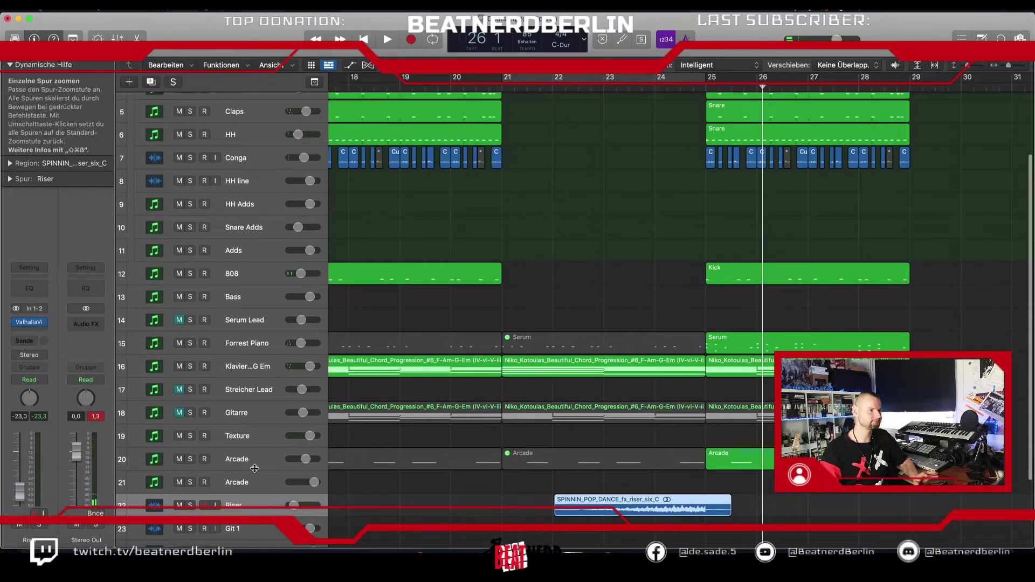
left_click(253, 480)
scroll(378, 324, "down", 3)
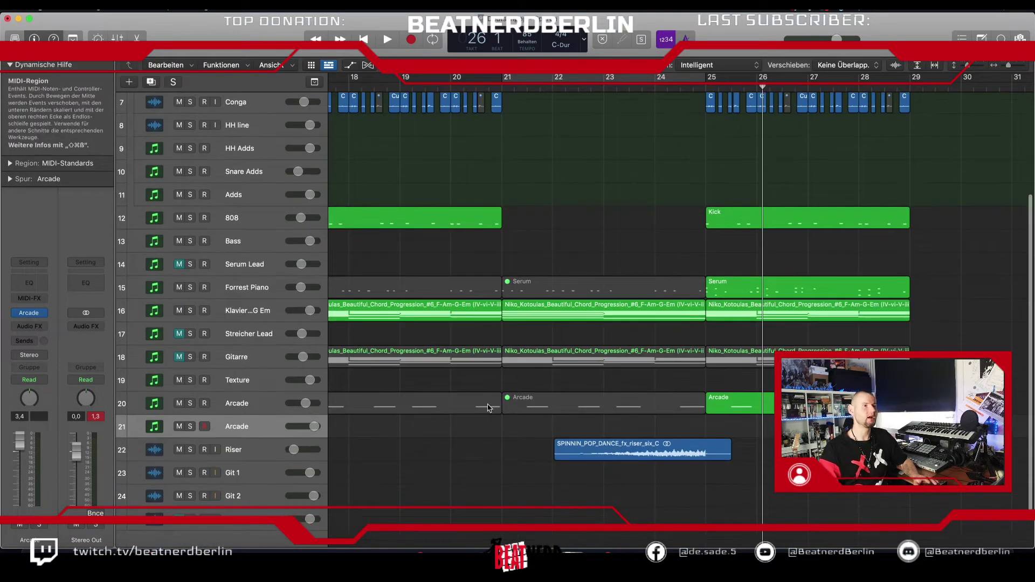
left_click(516, 79)
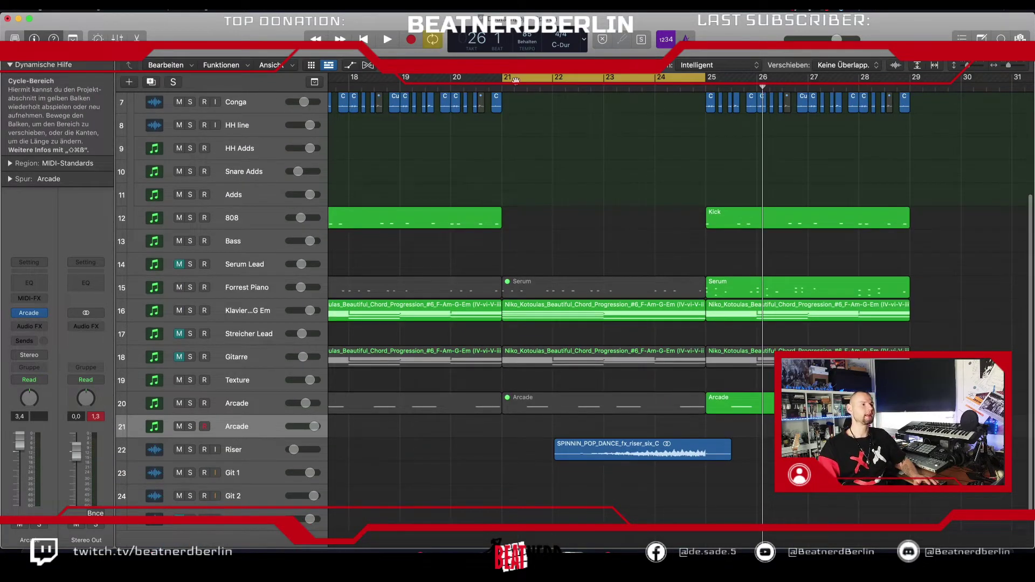
left_click(30, 315)
left_click_drag(593, 154, 526, 53)
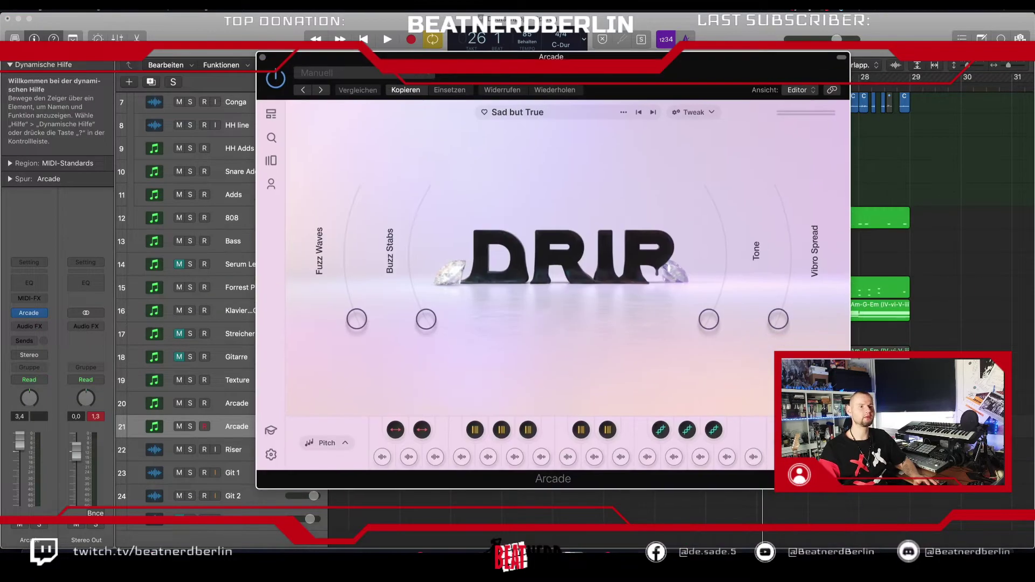
- Show the Drip line's sampler kits in Arcade's library and preview the Critical kit
left_click(271, 113)
left_click(272, 159)
mouse_move(462, 373)
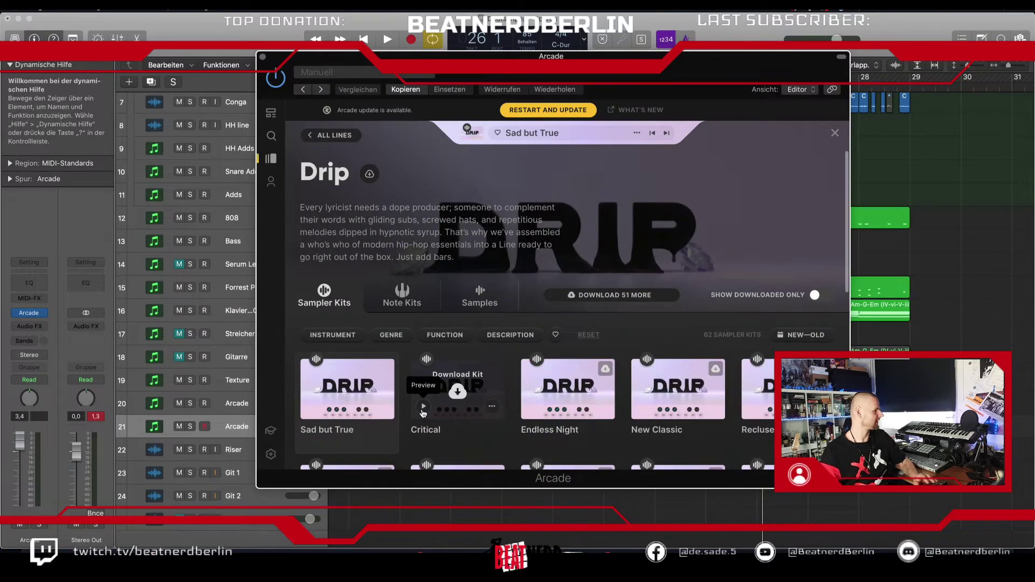
left_click(423, 407)
- Preview the Endless Night kit and lower the Arcade track's volume to -5.5 dB
mouse_move(570, 414)
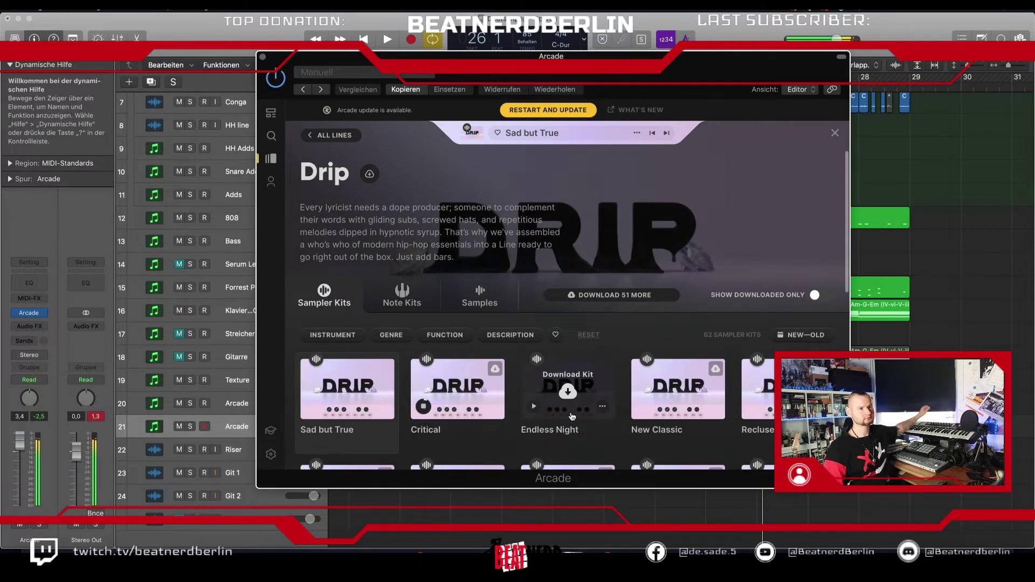
left_click(535, 408)
mouse_move(641, 412)
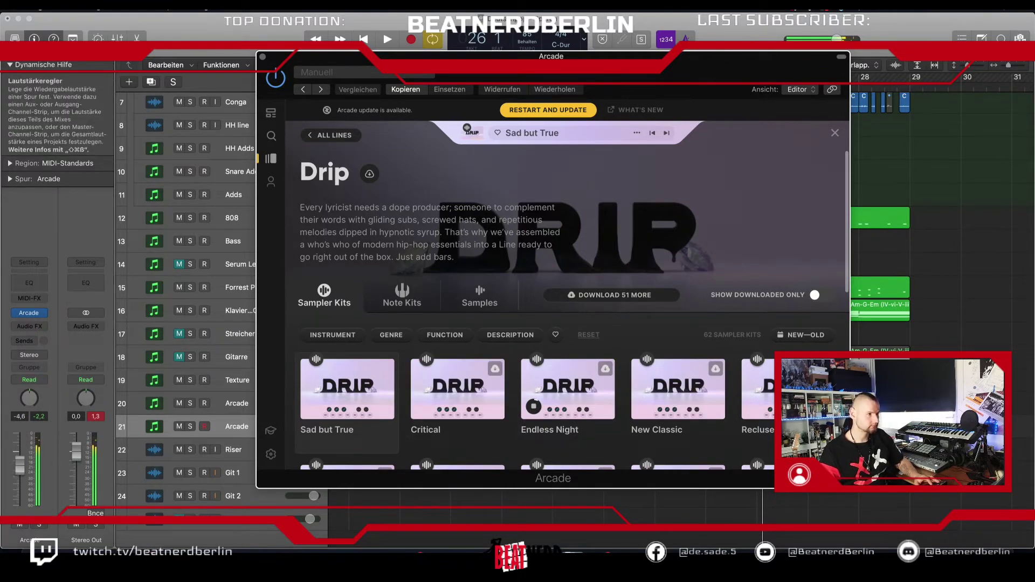
left_click_drag(19, 463, 19, 468)
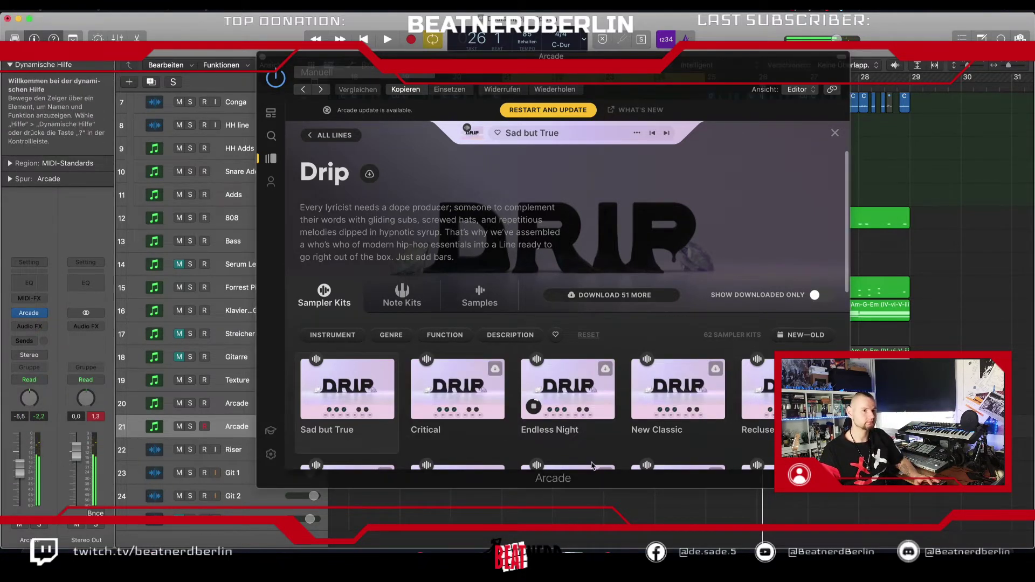
- Preview the Drip kits from New Classic through Space Cash and load the Final Hour kit
left_click(653, 408)
mouse_move(646, 413)
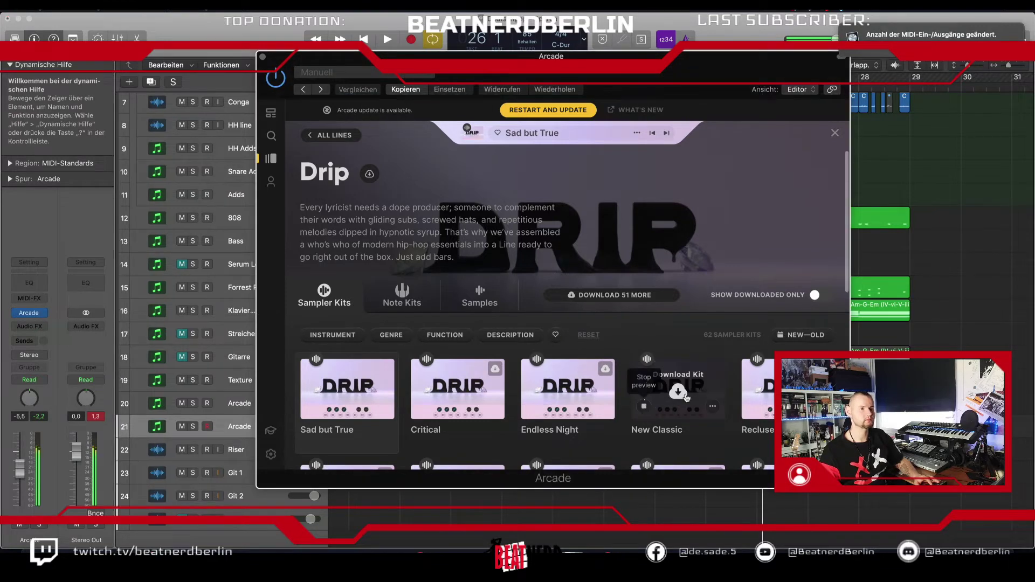
left_click(749, 408)
scroll(740, 411, "down", 3)
mouse_move(317, 420)
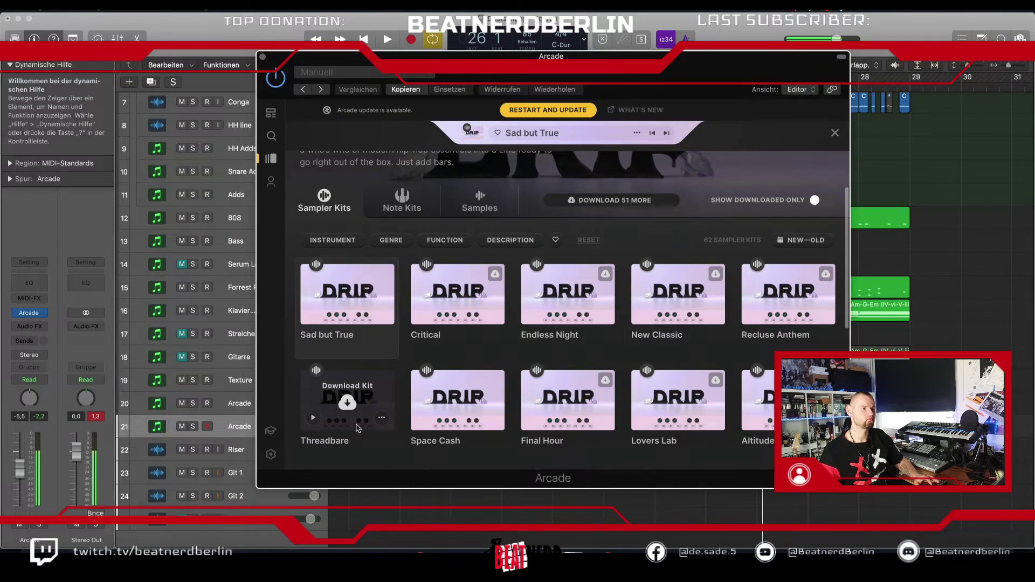
mouse_move(424, 425)
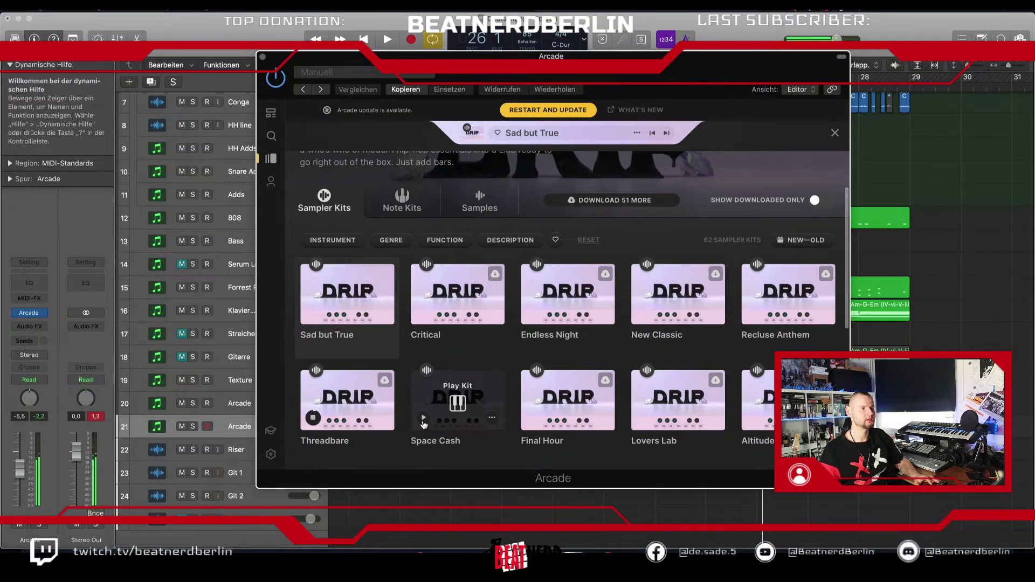
mouse_move(527, 415)
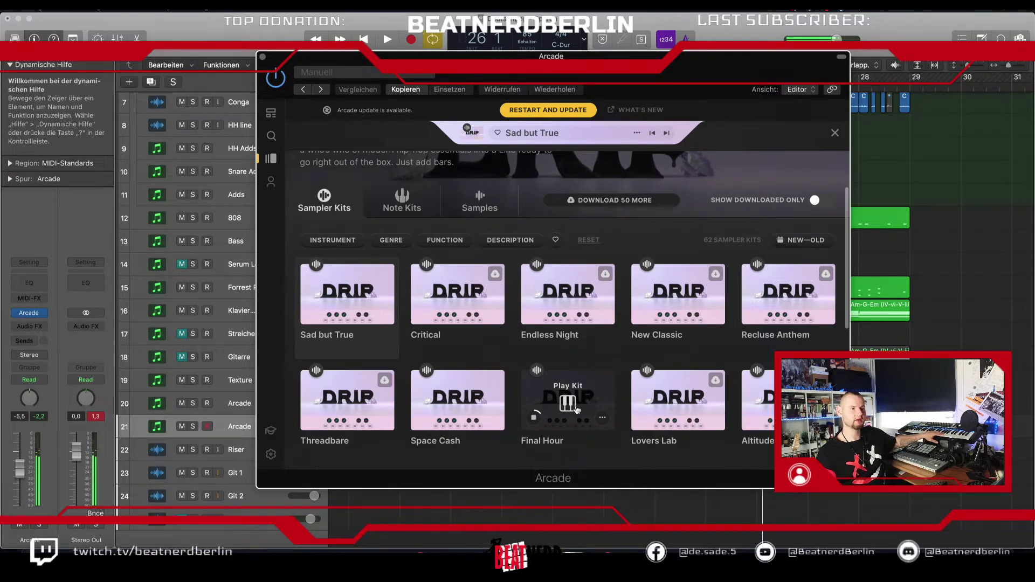
left_click(568, 403)
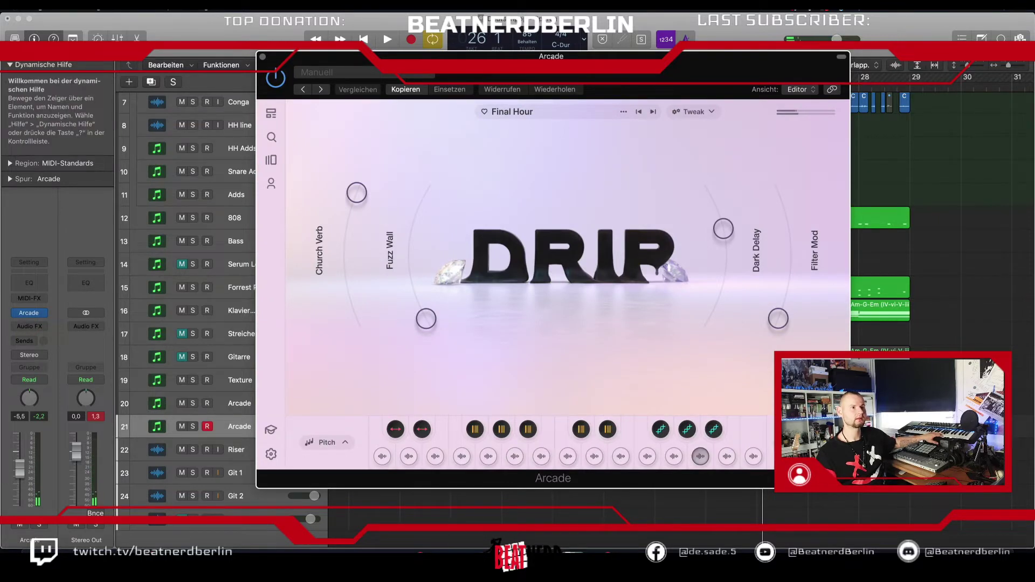
- Turn off the cycle and play the arrangement from bar 20 through bar 24 while auditioning the Final Hour kit
left_click_drag(553, 60, 596, 397)
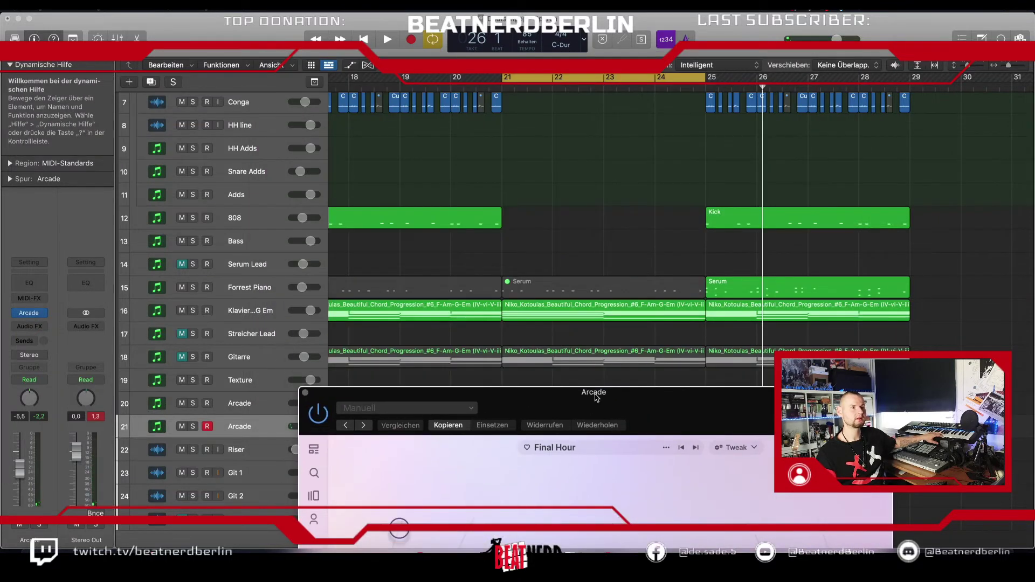
left_click(512, 77)
left_click(452, 86)
key("space")
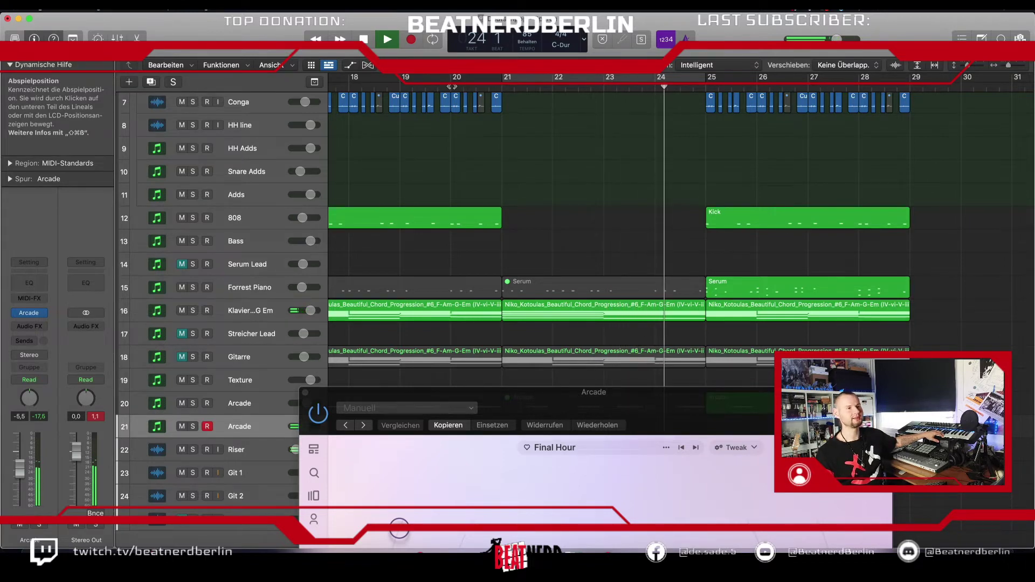
key("space")
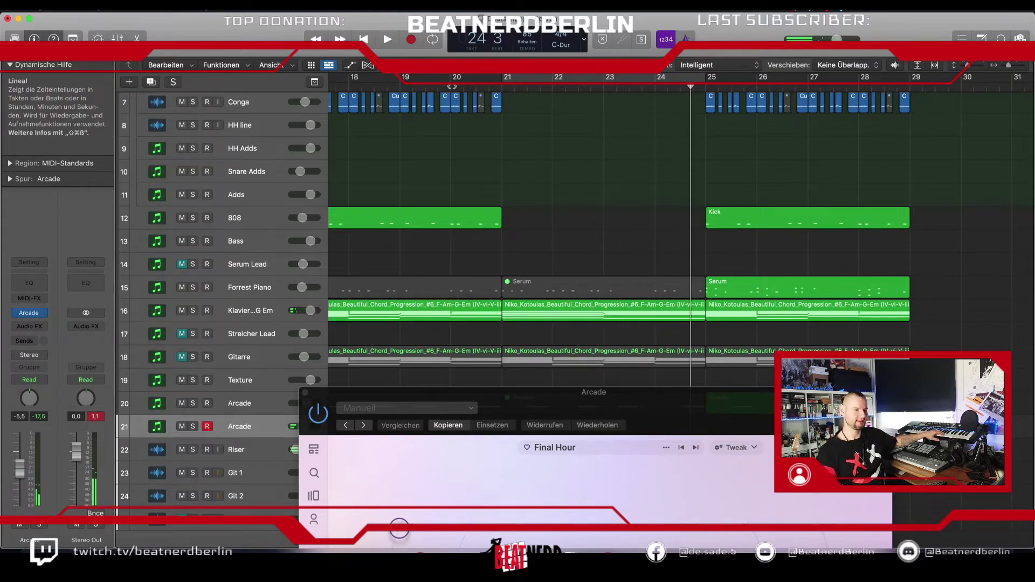
- Turn the cycle back on with its start extended to bar 20 and audition the Final Hour kit over it
left_click_drag(570, 403, 522, 98)
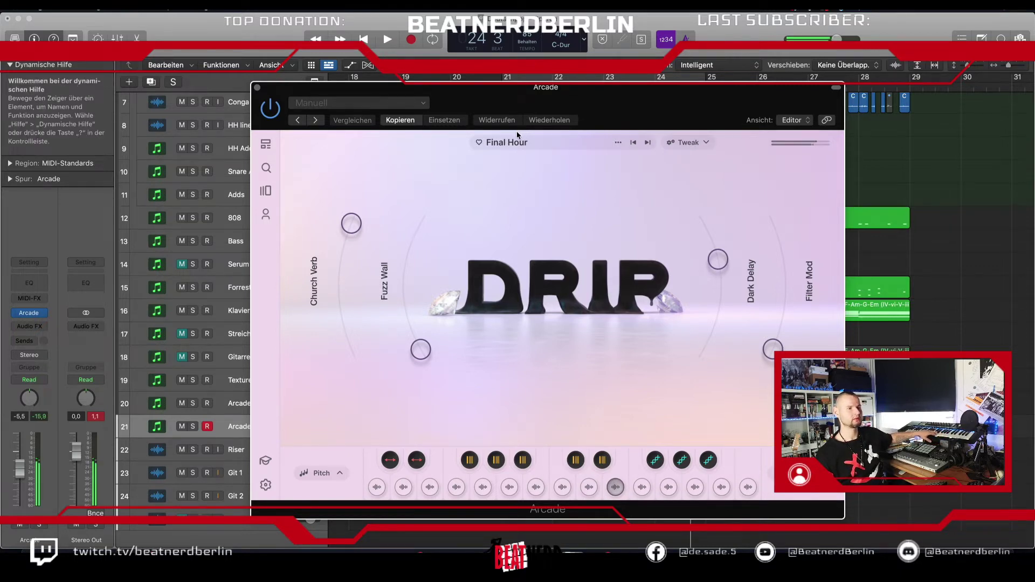
left_click_drag(516, 101, 527, 348)
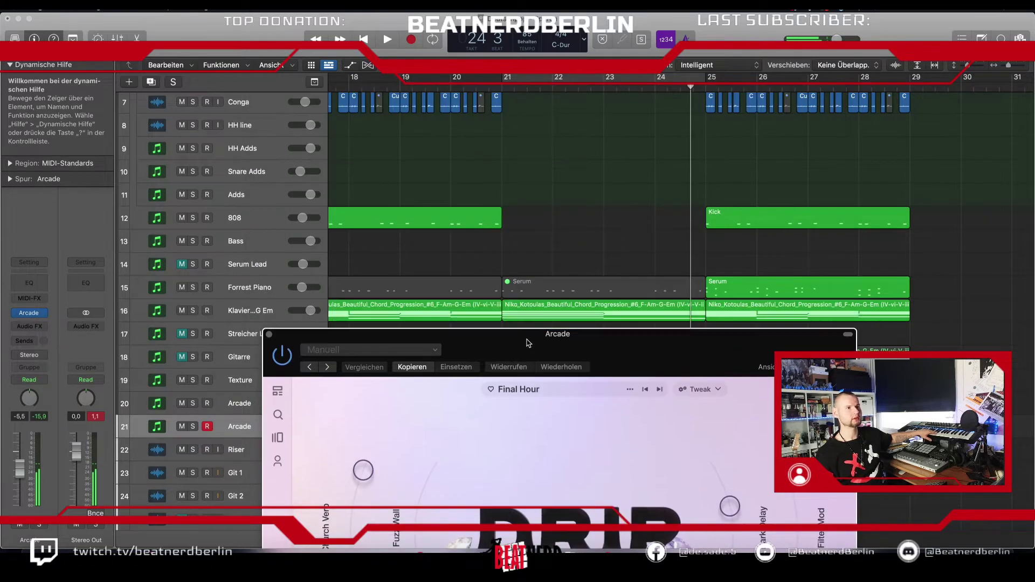
left_click(502, 79)
left_click_drag(501, 79, 451, 78)
key("space")
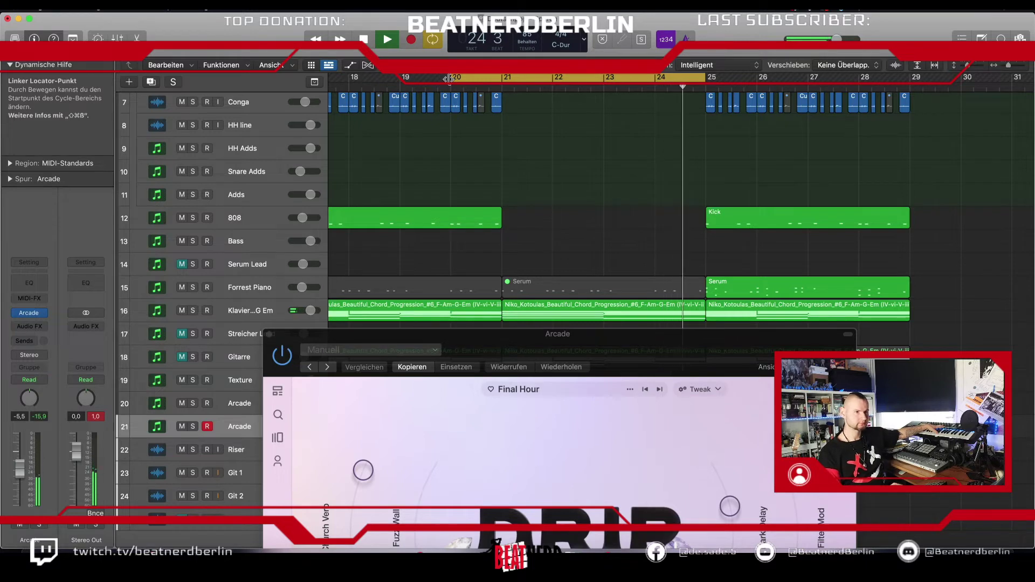
key("space")
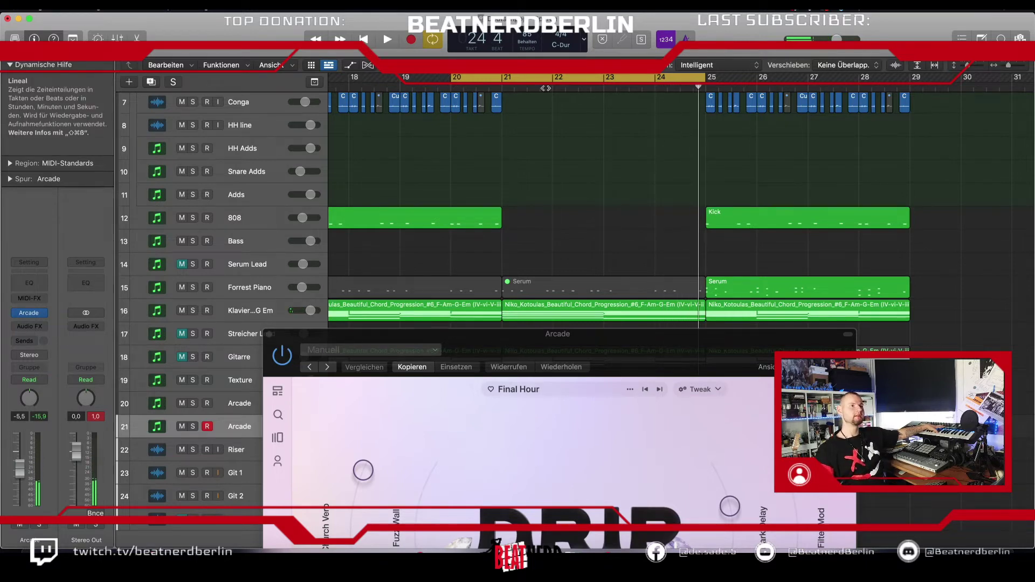
- Extend the cycle's end to about the middle of bar 26 and record a note on the second Arcade track at bar 21
left_click_drag(708, 79, 782, 79)
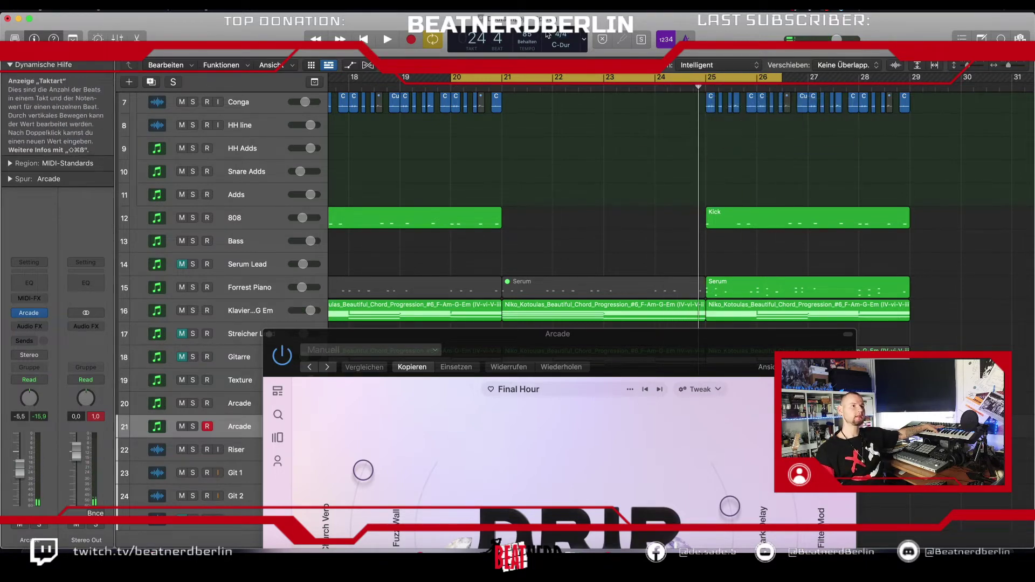
left_click(411, 40)
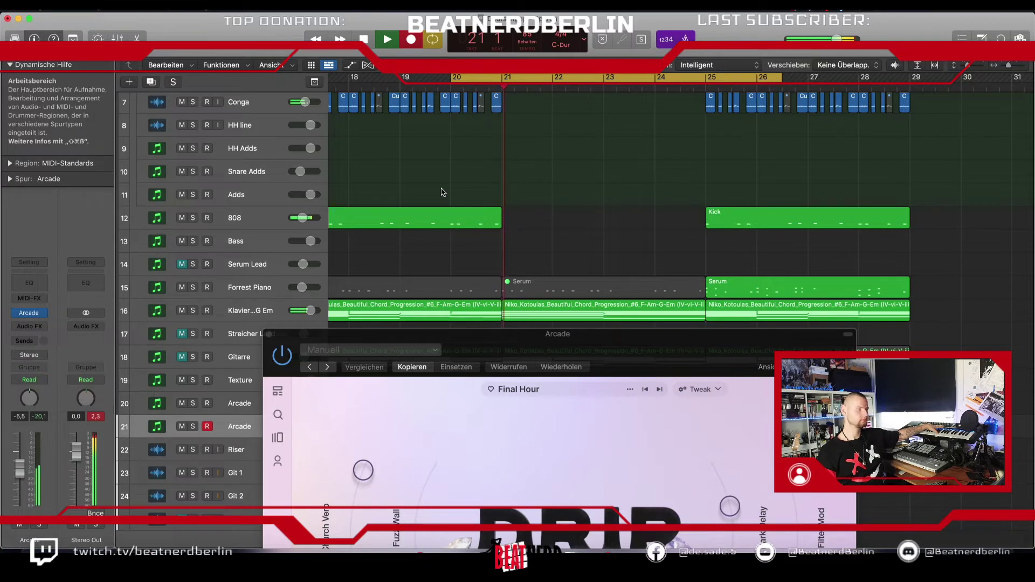
key("space")
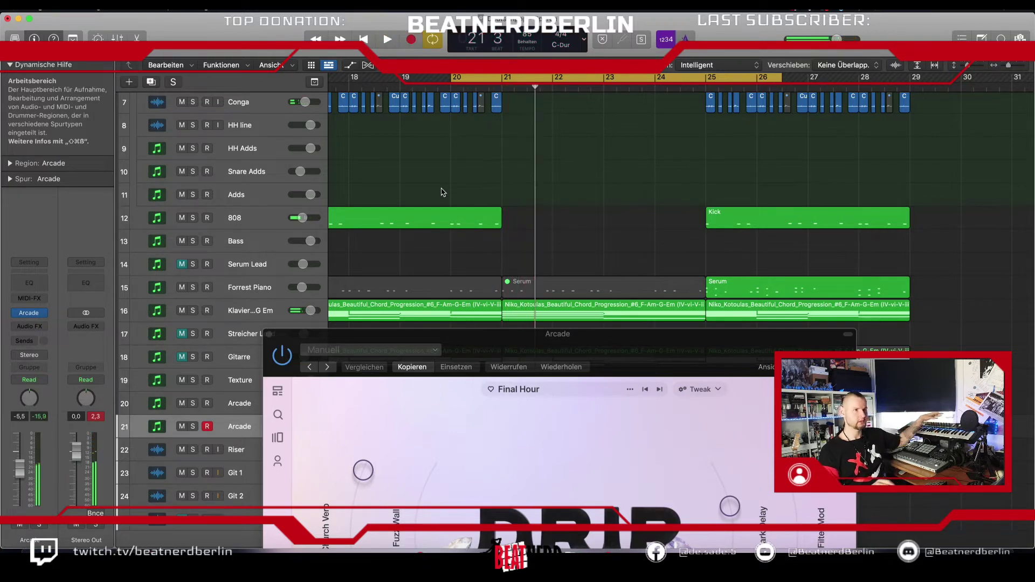
- Open the recorded Arcade region in the piano roll and lengthen the region to bar 25
left_click_drag(488, 334, 921, 151)
double_click(528, 431)
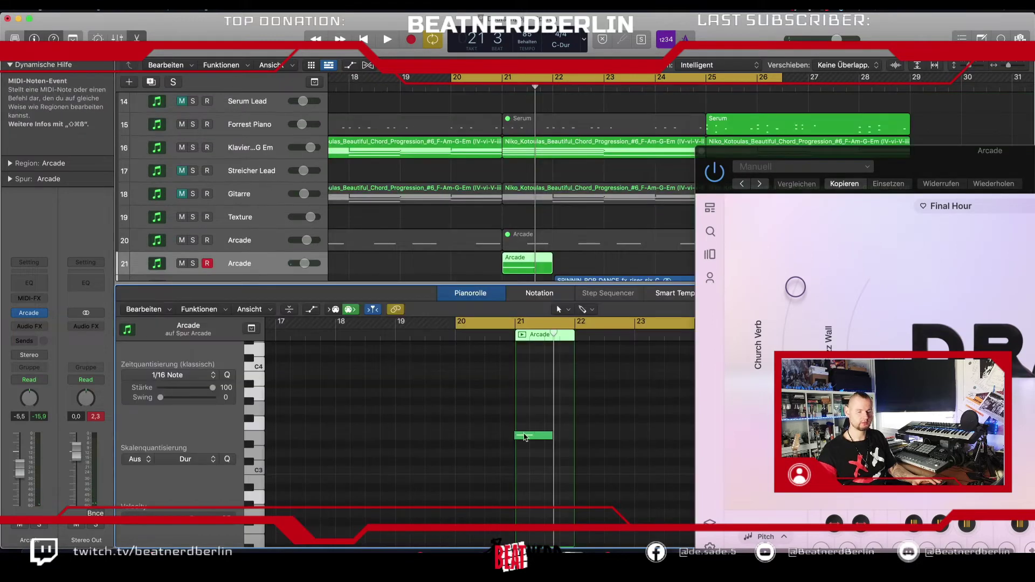
scroll(525, 435, "down", 4)
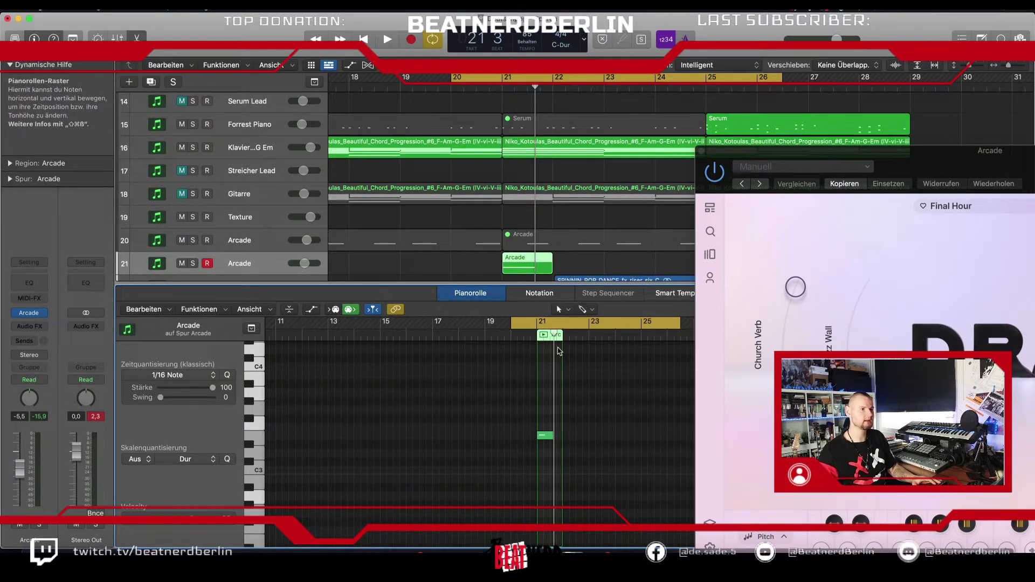
scroll(569, 263, "right", 5)
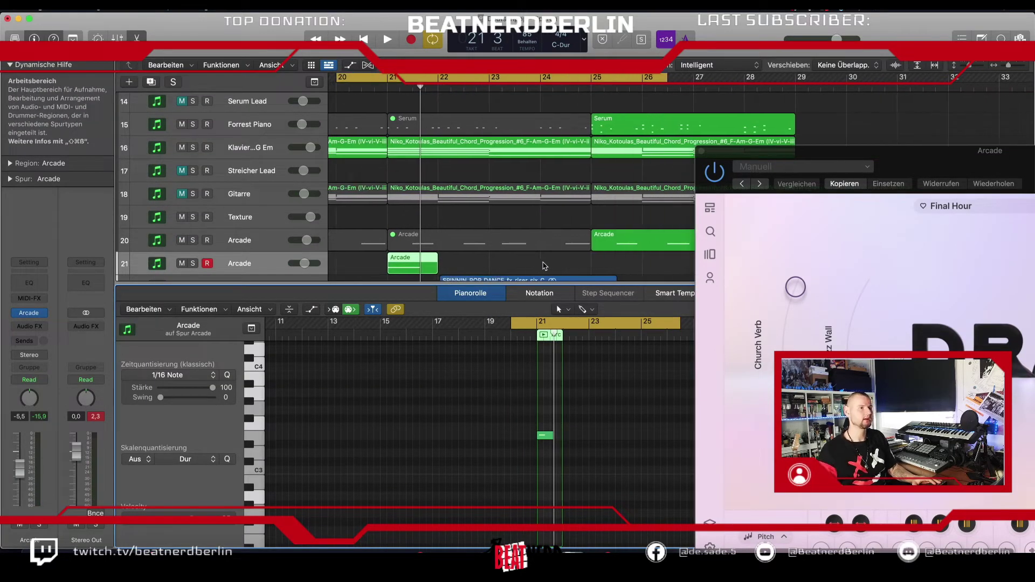
left_click_drag(441, 270, 591, 269)
- Quantize the recorded note to 1/16, then lengthen it to bar 25 with a higher velocity
left_click(545, 435)
left_click(226, 376)
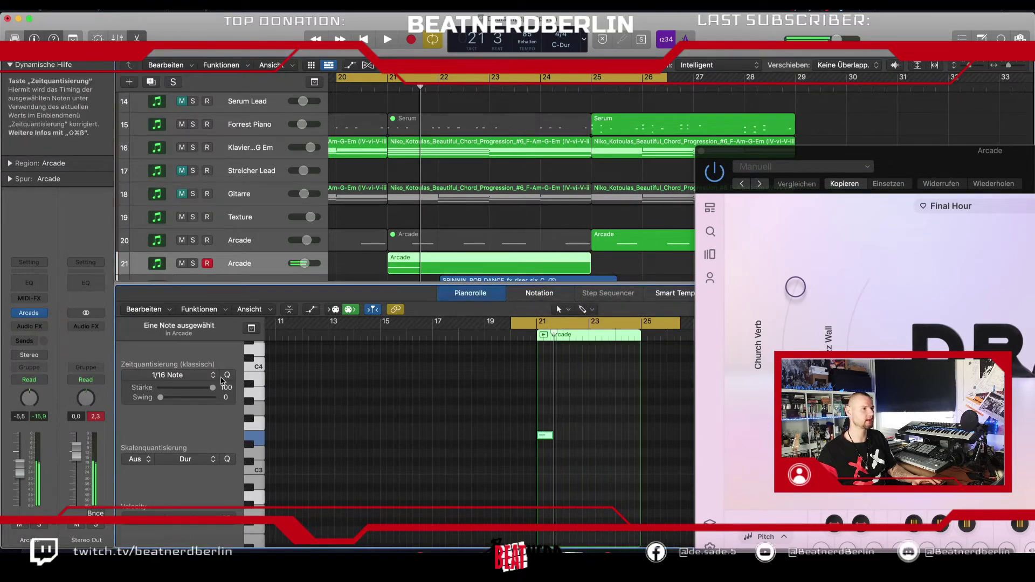
left_click_drag(549, 435, 640, 435)
left_click_drag(184, 518, 217, 518)
- Raise the Final Hour kit's Dark Delay during playback, trying out Filter Mod and Fuzz Wall as well, and close Arcade
left_click_drag(745, 156, 252, 56)
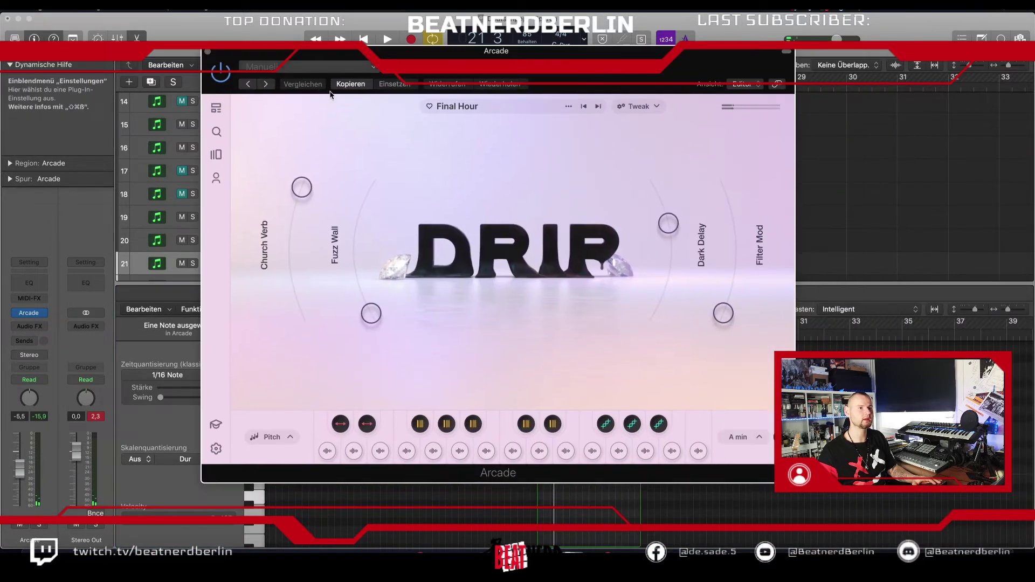
key("space")
left_click_drag(738, 312, 747, 286)
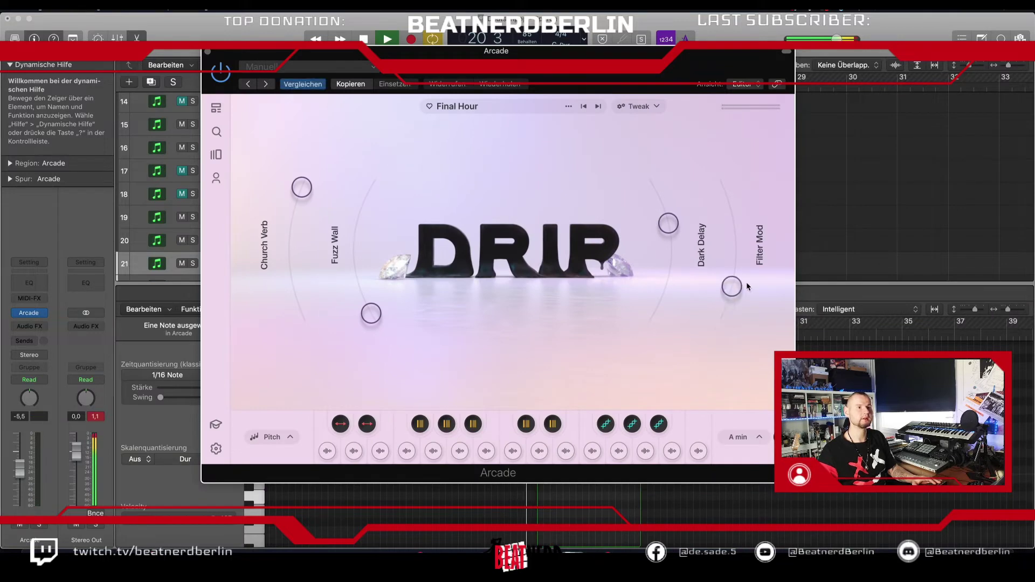
left_click_drag(741, 251, 664, 206)
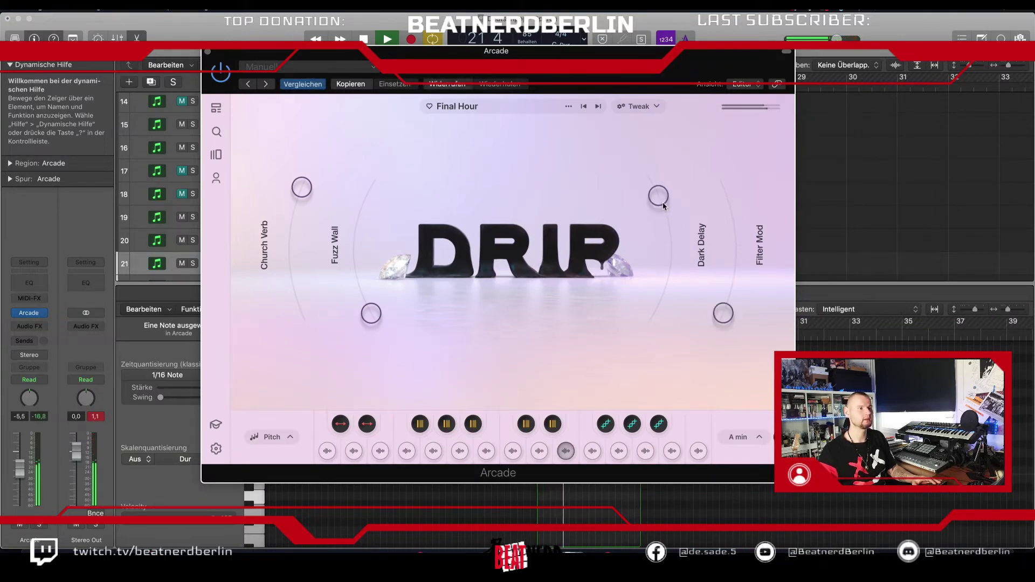
left_click_drag(376, 315, 357, 225)
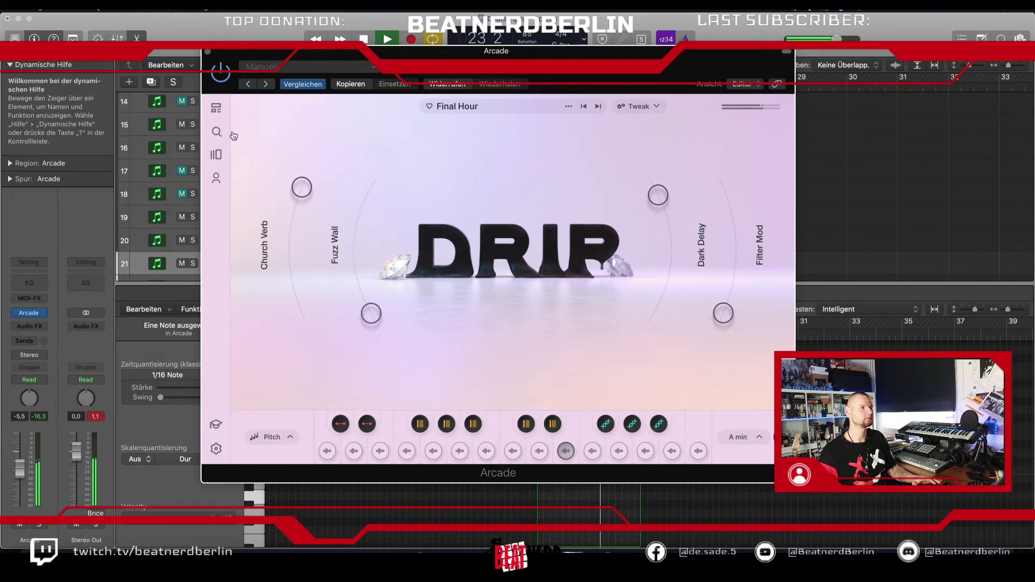
left_click(207, 51)
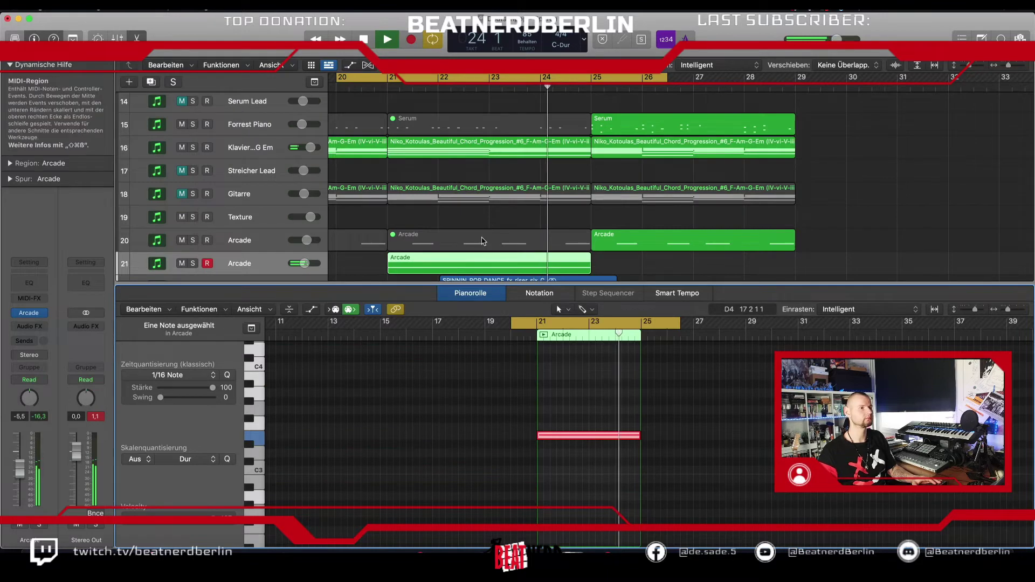
- Replay the section and delete the Arcade region at bars 21–25 on the second Arcade track
scroll(480, 249, "down", 1)
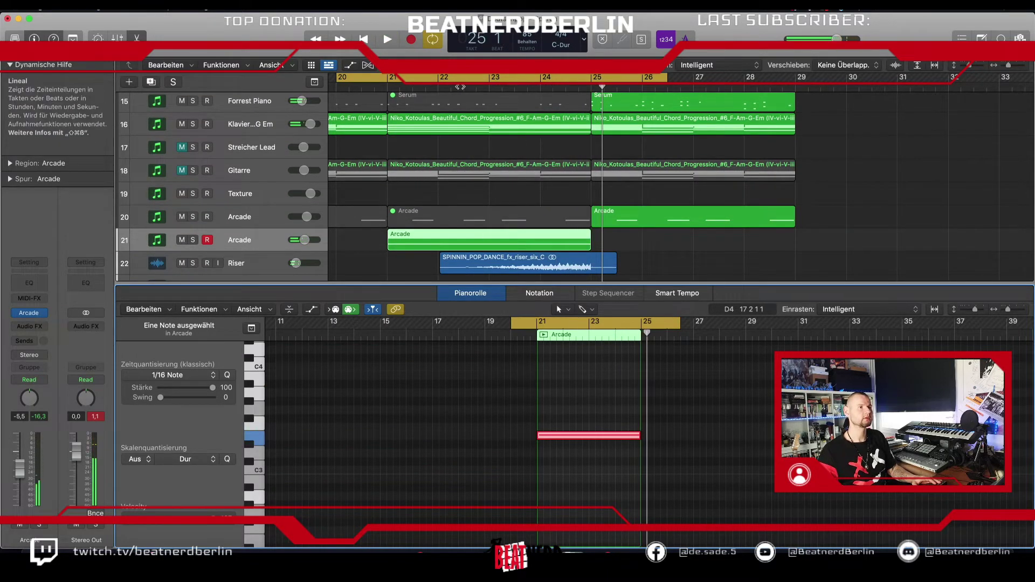
key("Return")
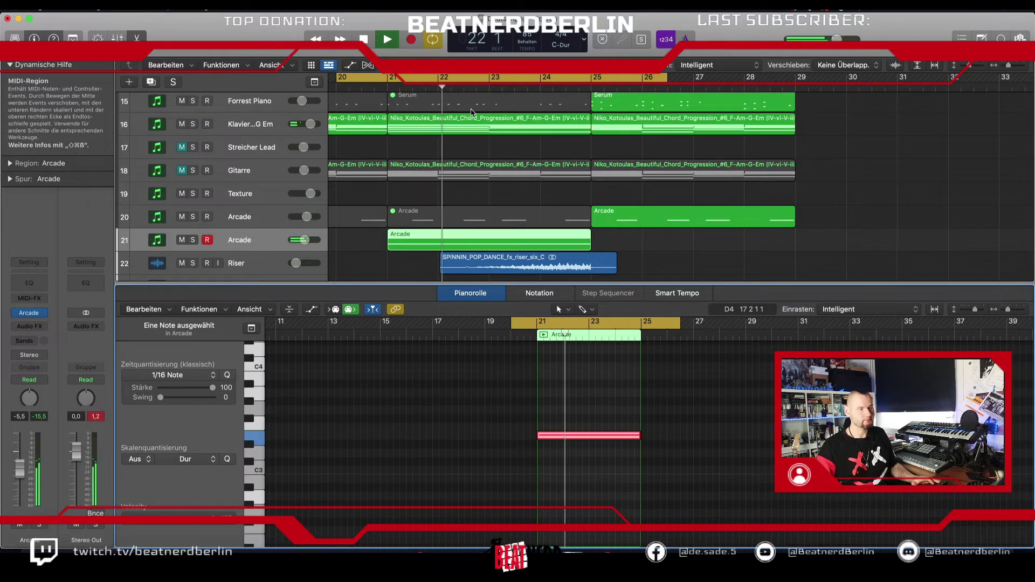
left_click(544, 242)
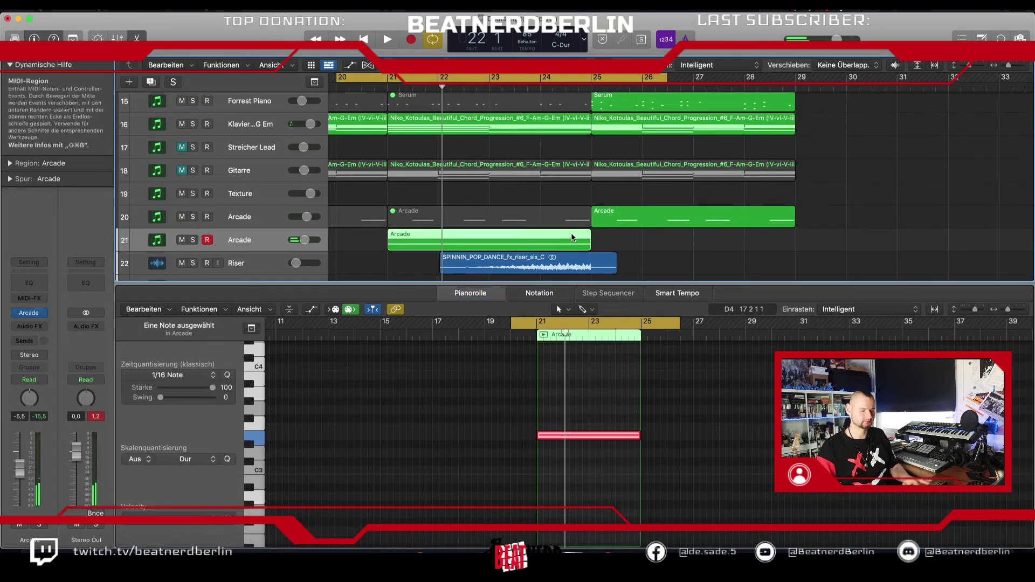
key("Delete")
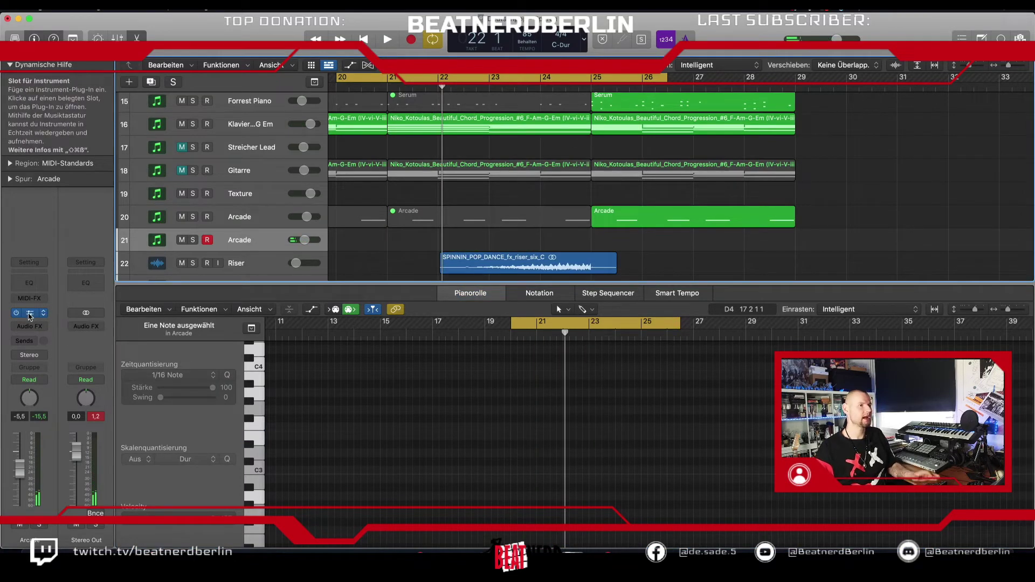
- Audition other notes of the Final Hour kit in Arcade and set a new cycle from bar 22 to 28
left_click(29, 315)
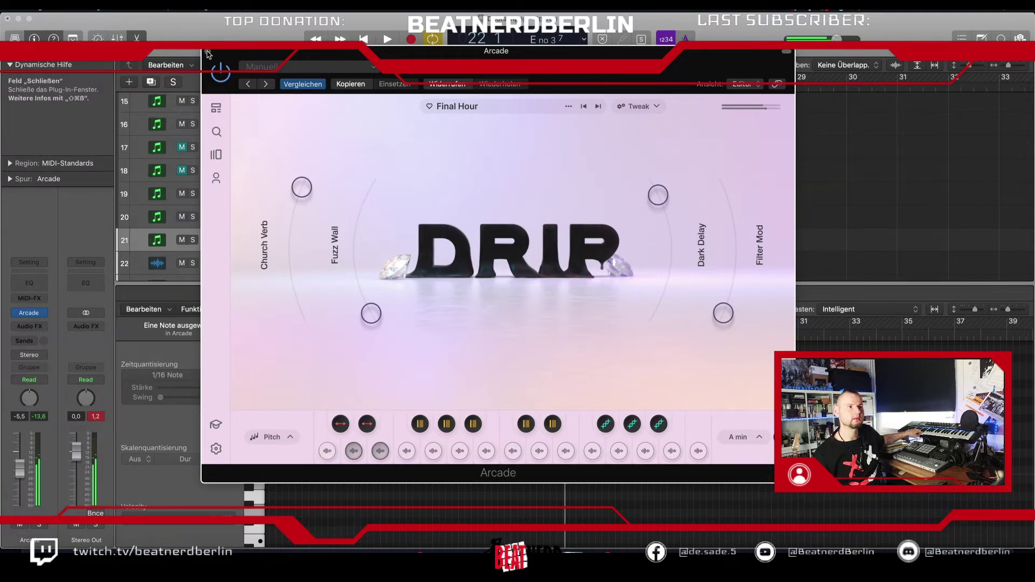
left_click(208, 53)
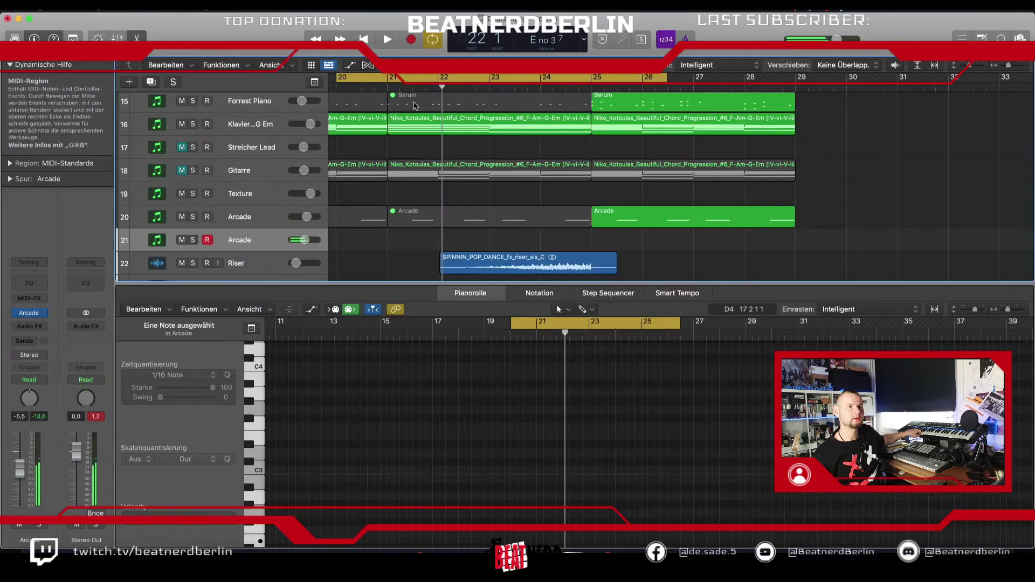
left_click(439, 77)
left_click_drag(432, 81, 746, 78)
- Try recording a two-note take on the second Arcade track from bar 22, and undo the take
left_click(420, 38)
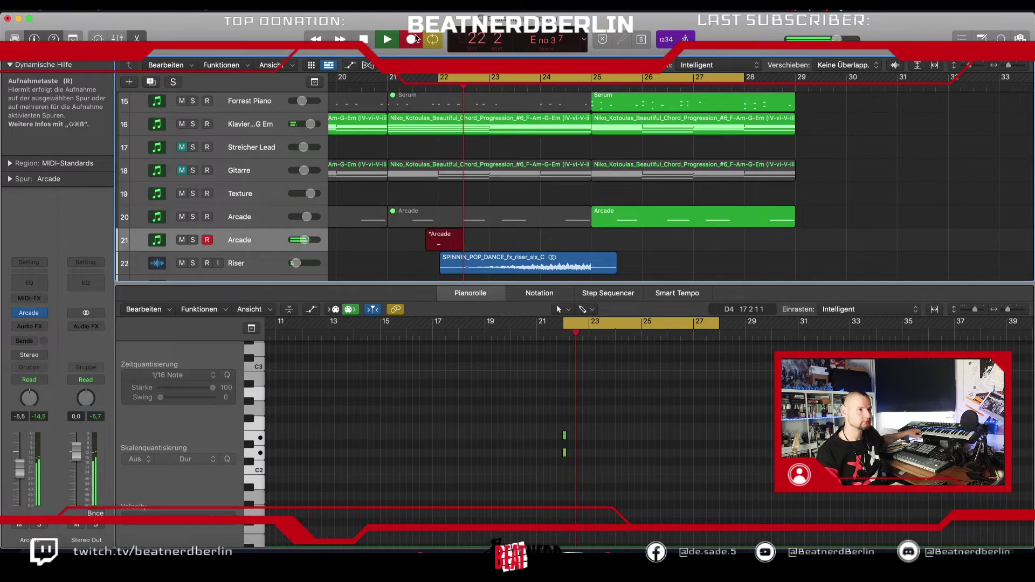
left_click(417, 38)
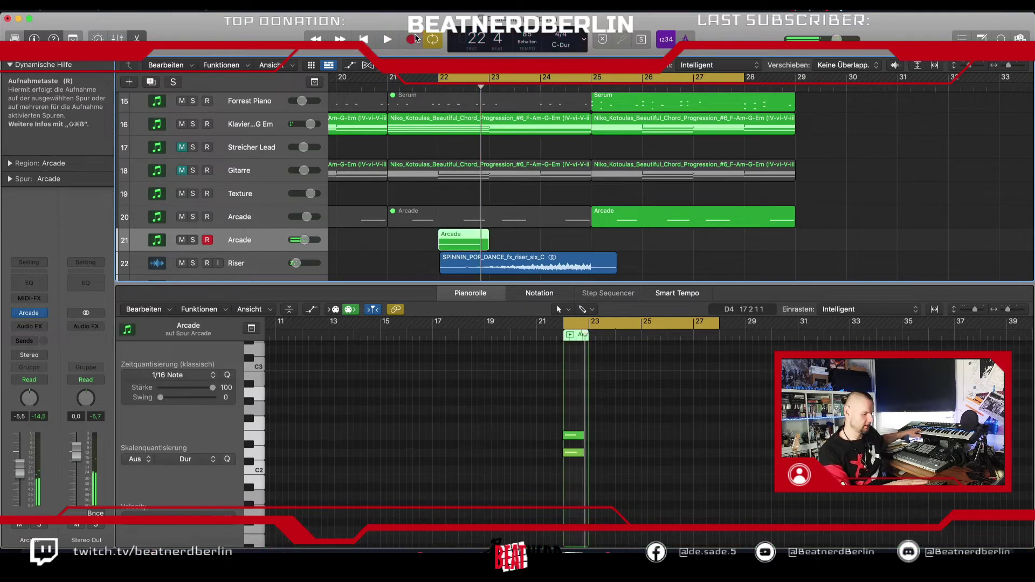
key("super+z")
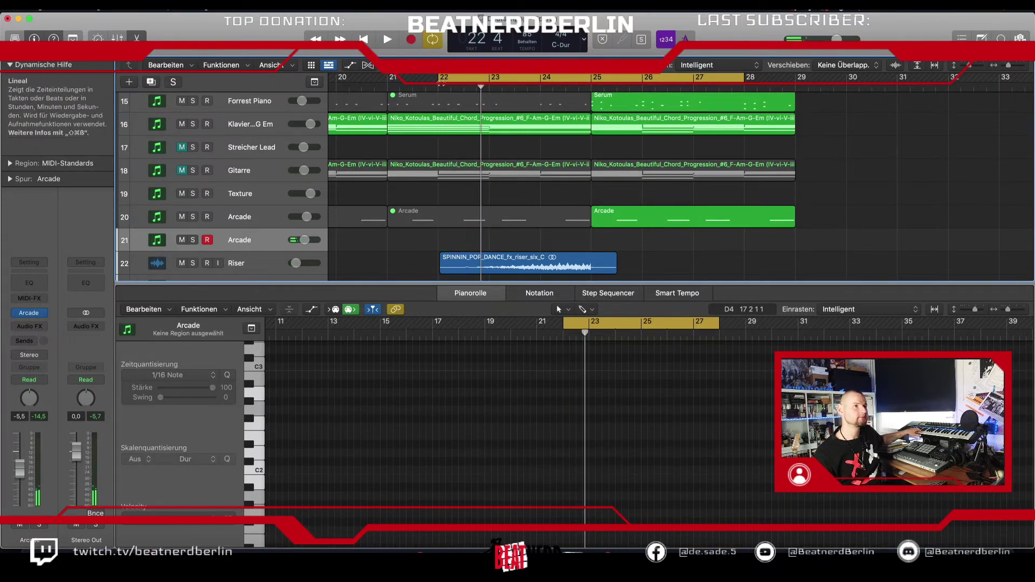
- Extend the cycle range to start at bar 21 and play the section from there
left_click_drag(439, 78, 387, 81)
key("space")
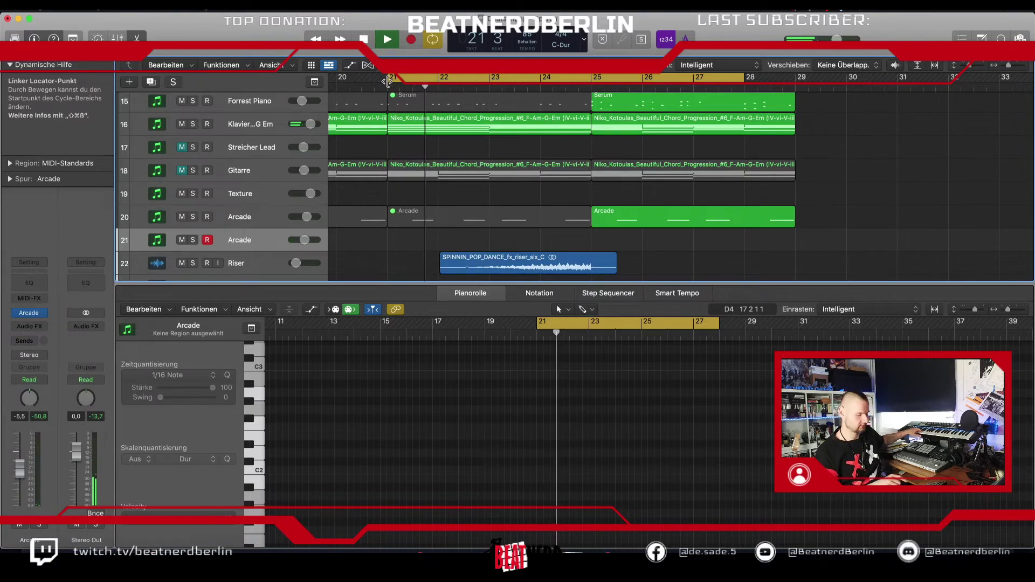
key("space")
- Record a two-note take on the second Arcade track from bar 21, trimmed to two bars and repeated at bar 23, and play it
left_click(406, 41)
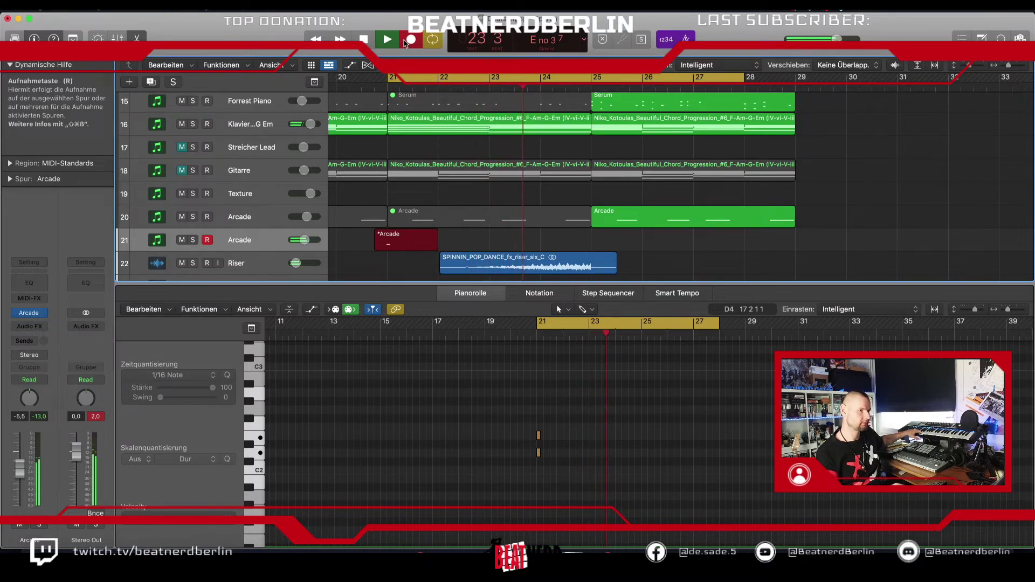
key("space")
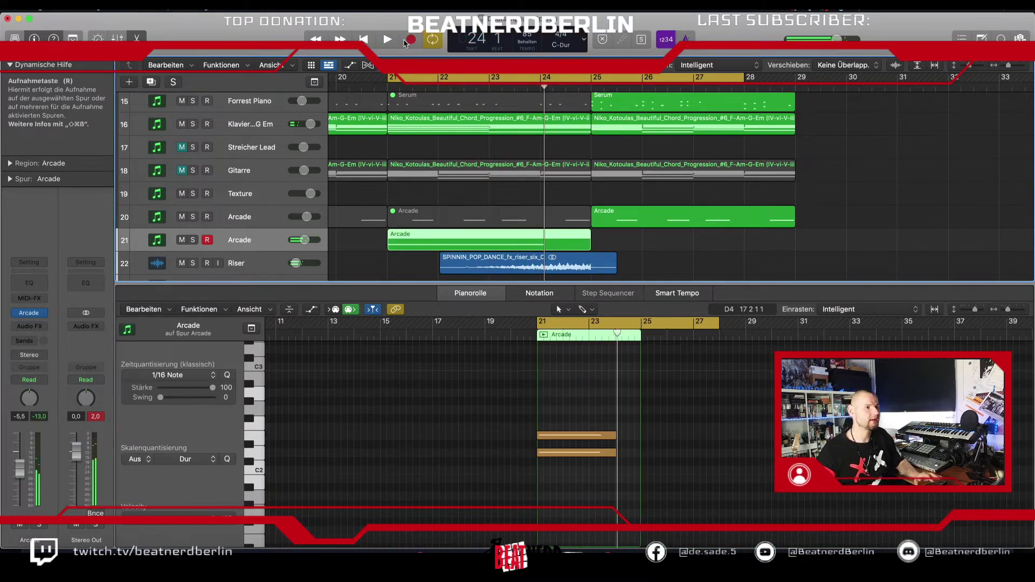
left_click_drag(596, 337, 595, 337)
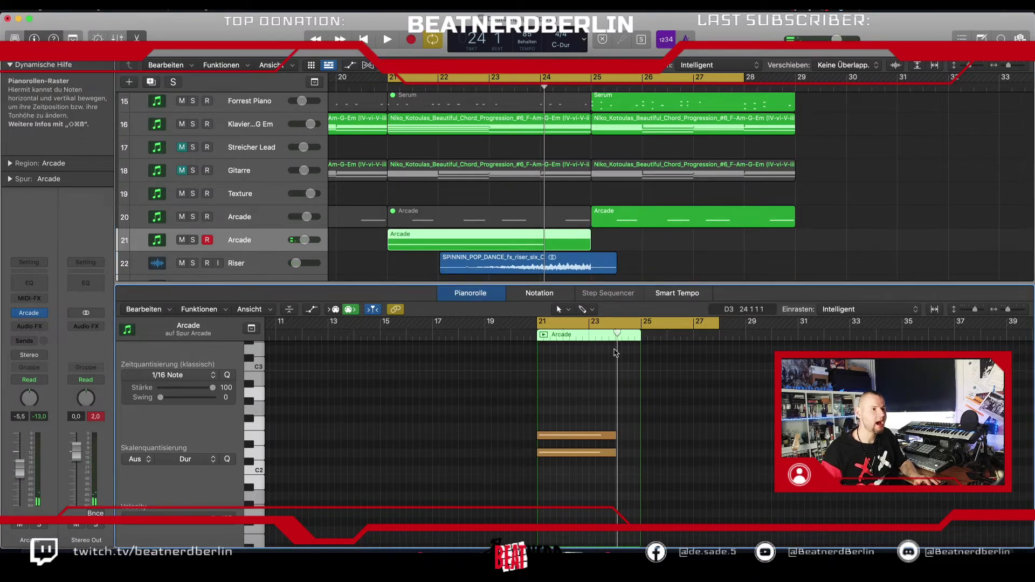
left_click(589, 336)
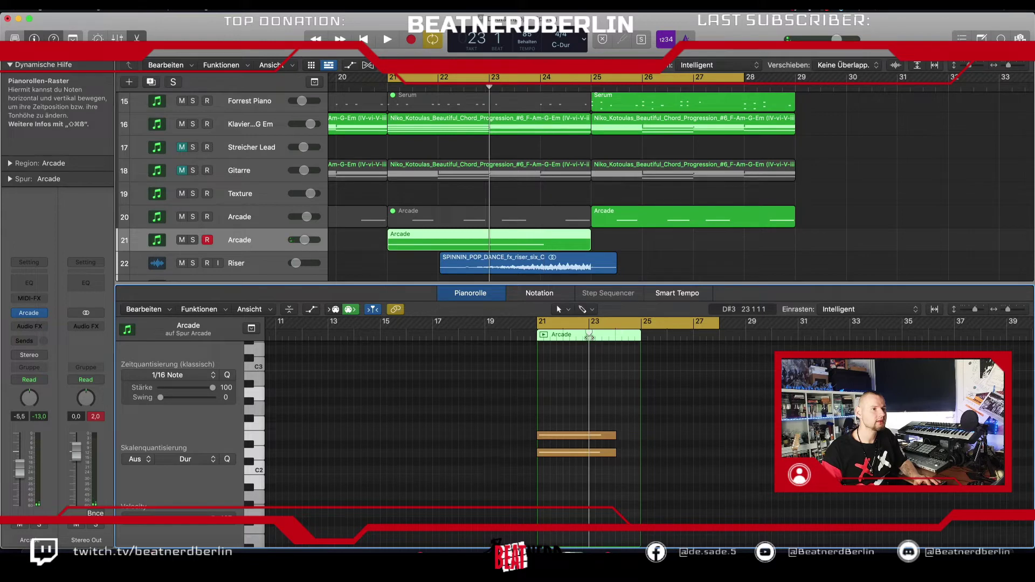
left_click_drag(616, 405, 610, 442)
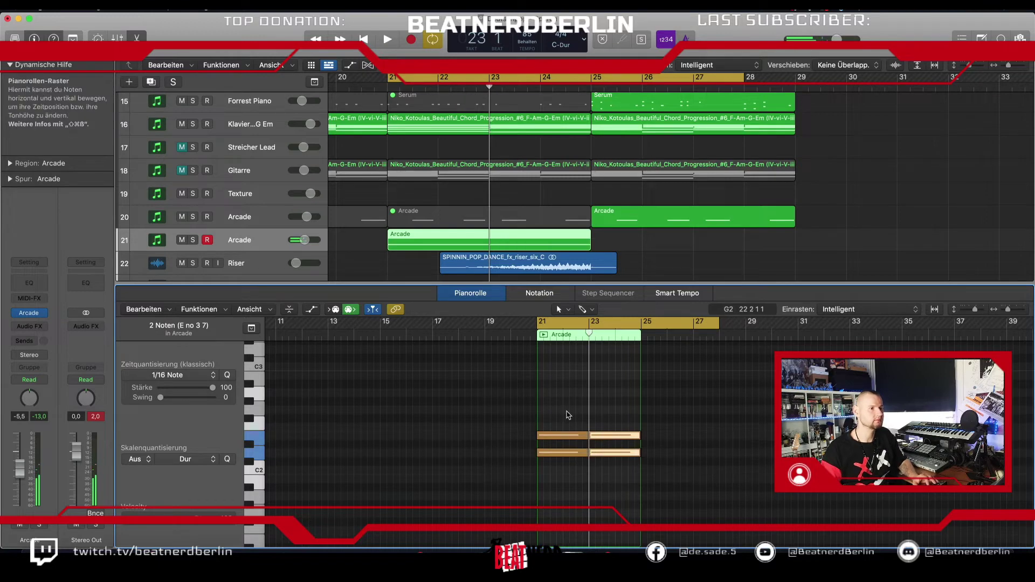
key("space")
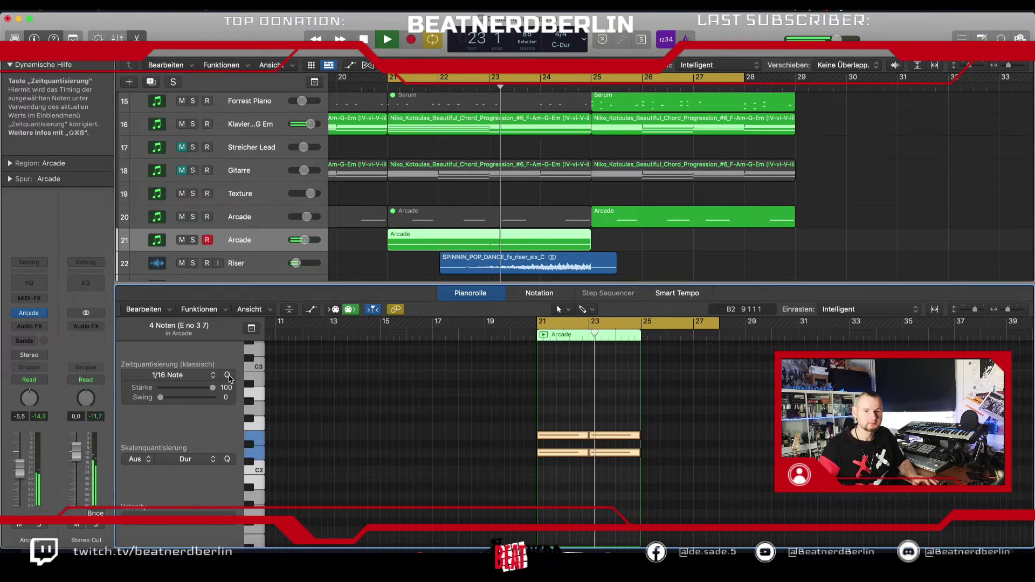
key("space")
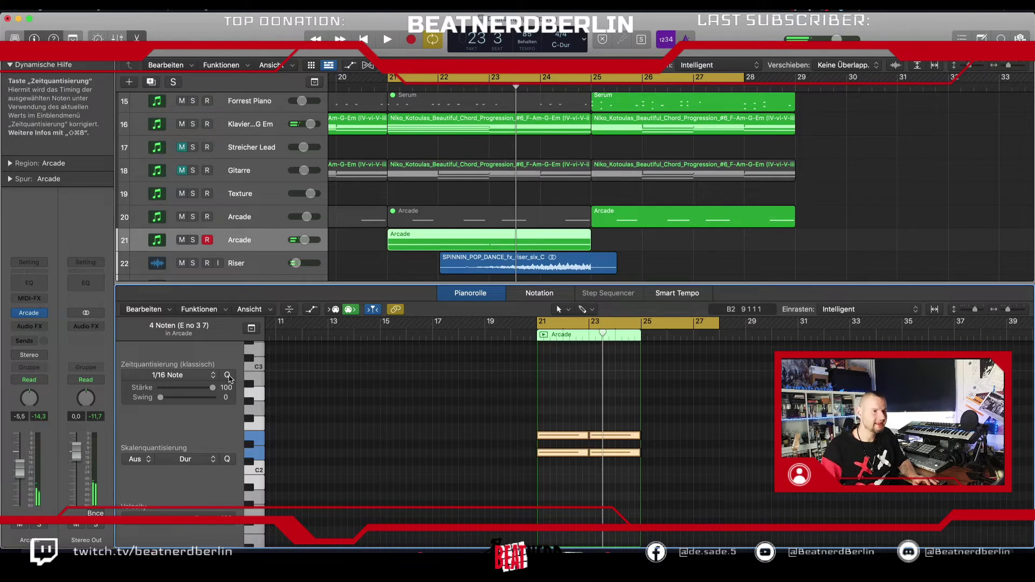
- Delete the take's lower notes, end the first E2 note slightly before bar 23, and play the result
left_click(585, 454)
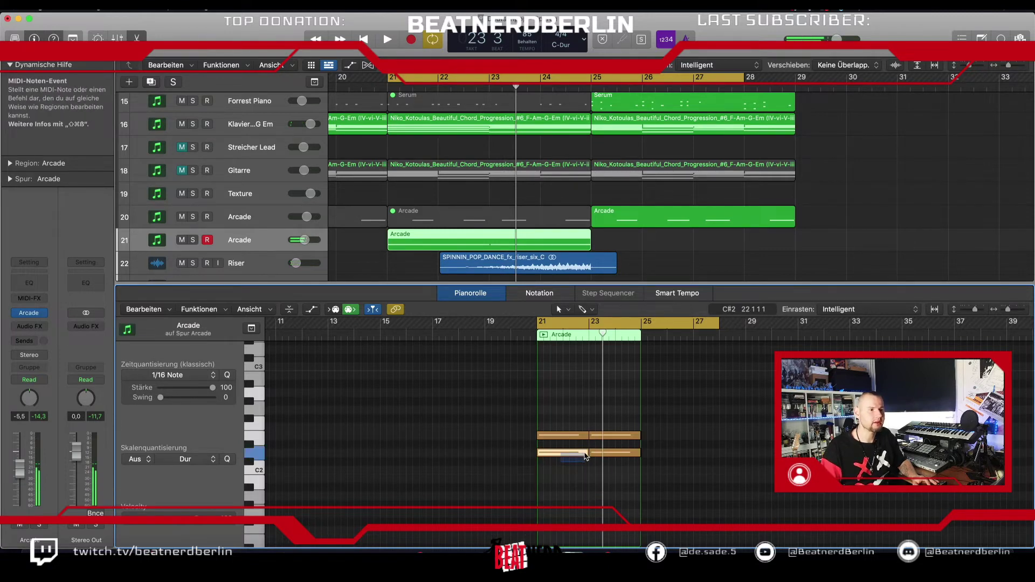
left_click_drag(585, 454, 592, 454)
key("BackSpace")
left_click(591, 434)
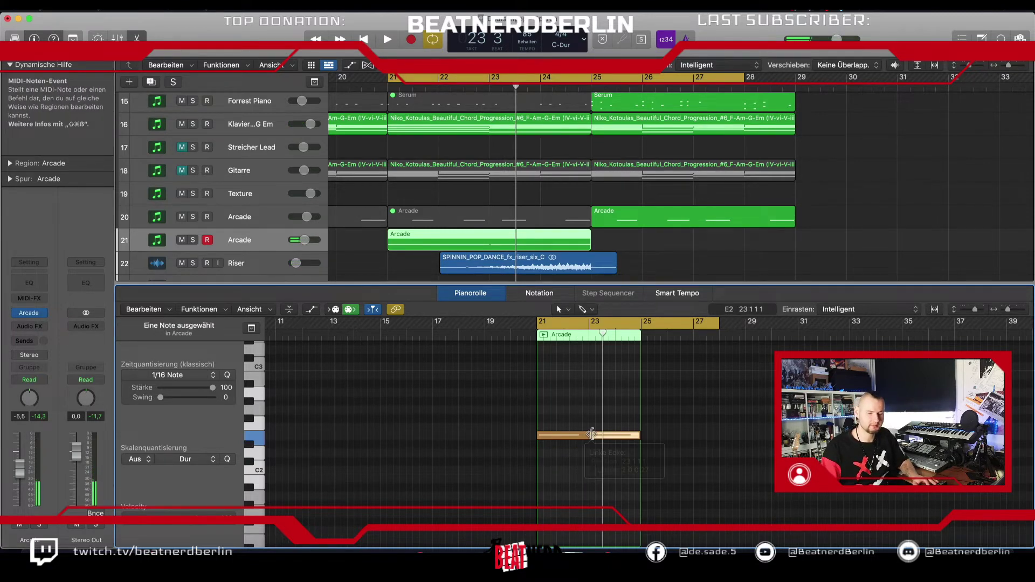
key("super+Right")
key("super+Right")
key("super+Right")
left_click(555, 436)
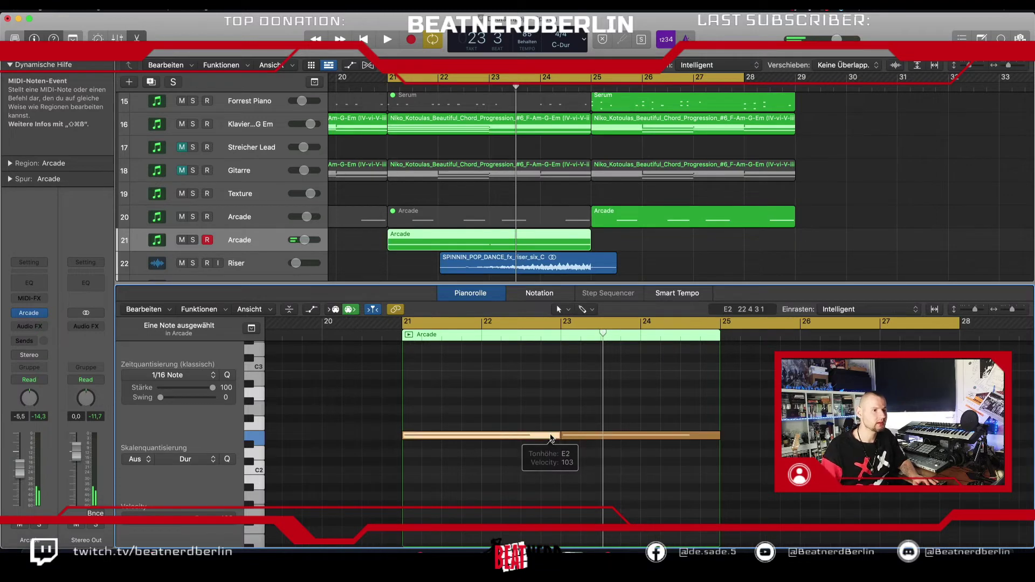
left_click_drag(559, 436, 554, 437)
key("space")
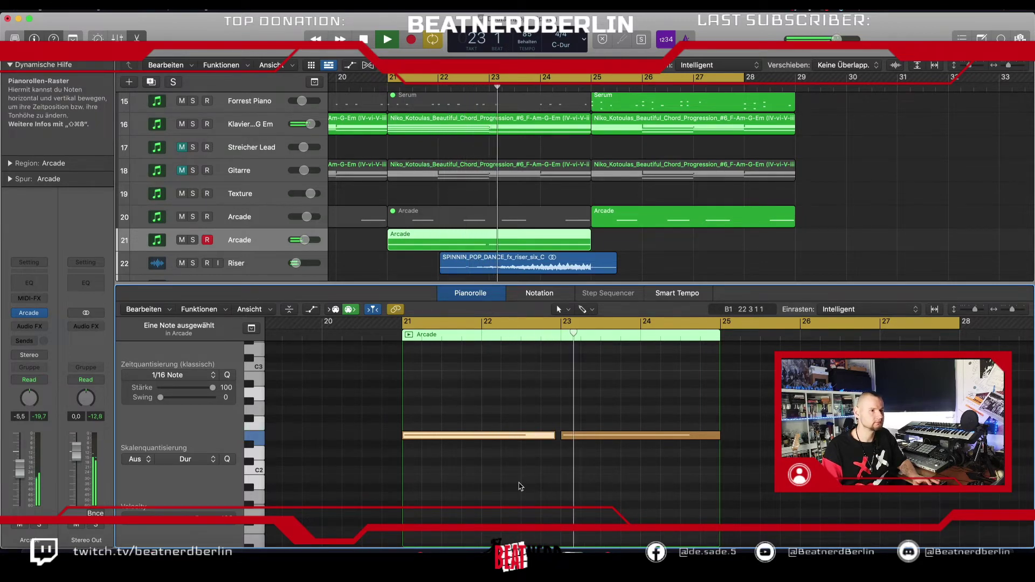
- Close the piano roll and delete the Arcade region at bars 21–25 on the second Arcade track
key("e")
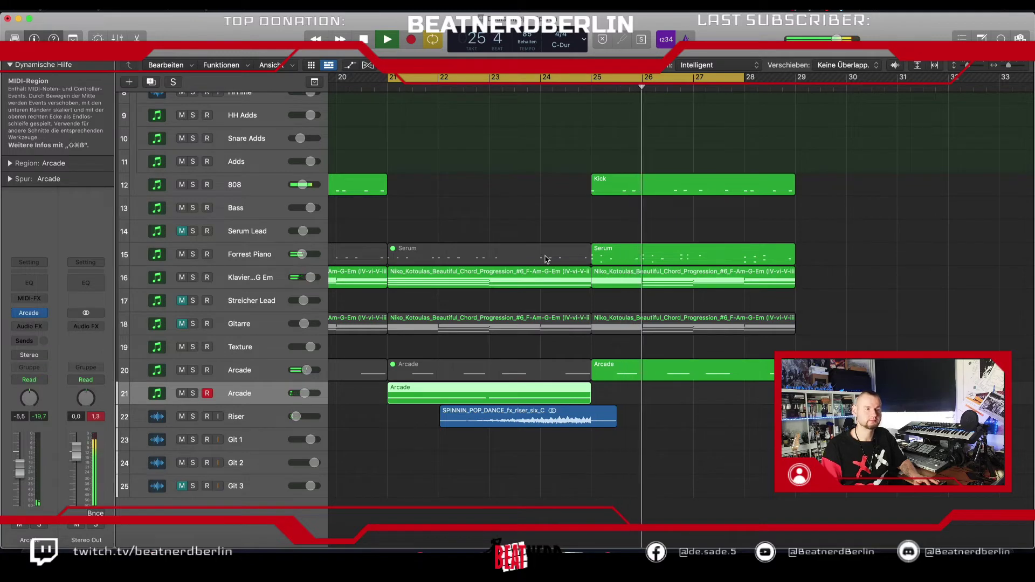
key("space")
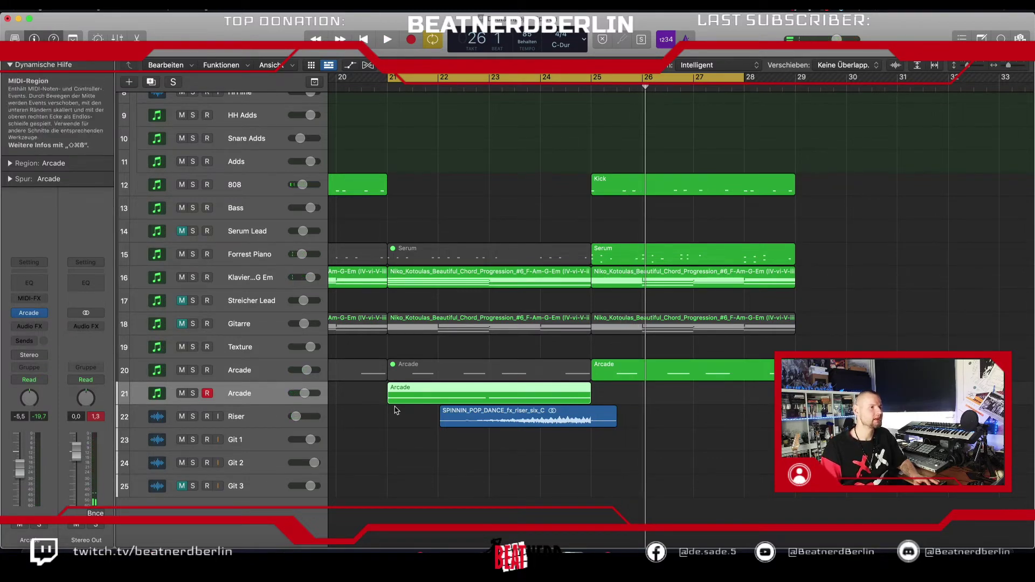
key("Delete")
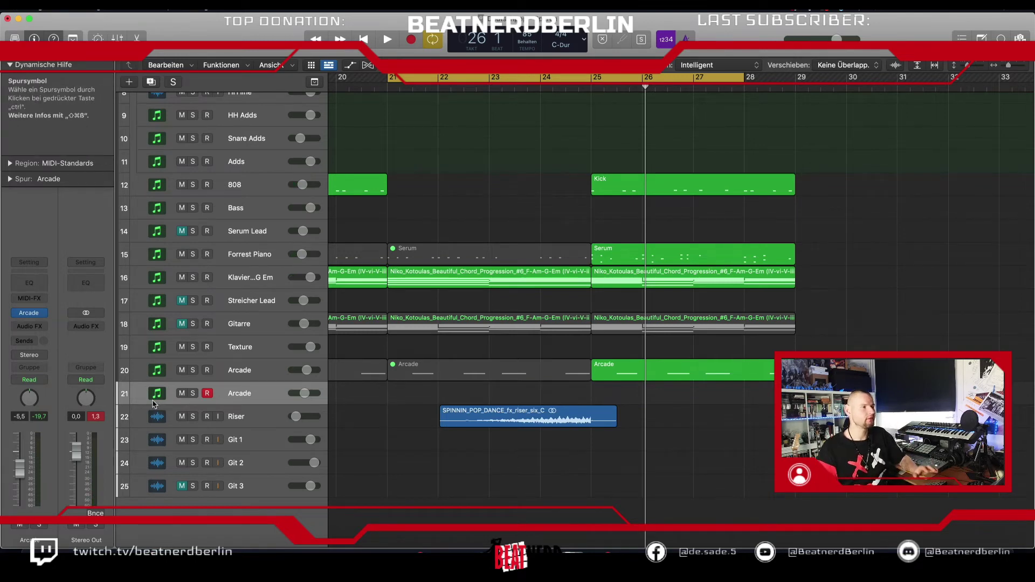
- Open the kit search in the second Arcade track's plug-in and preview the Joyous Circles and Let's Shred sampler kits
left_click(32, 314)
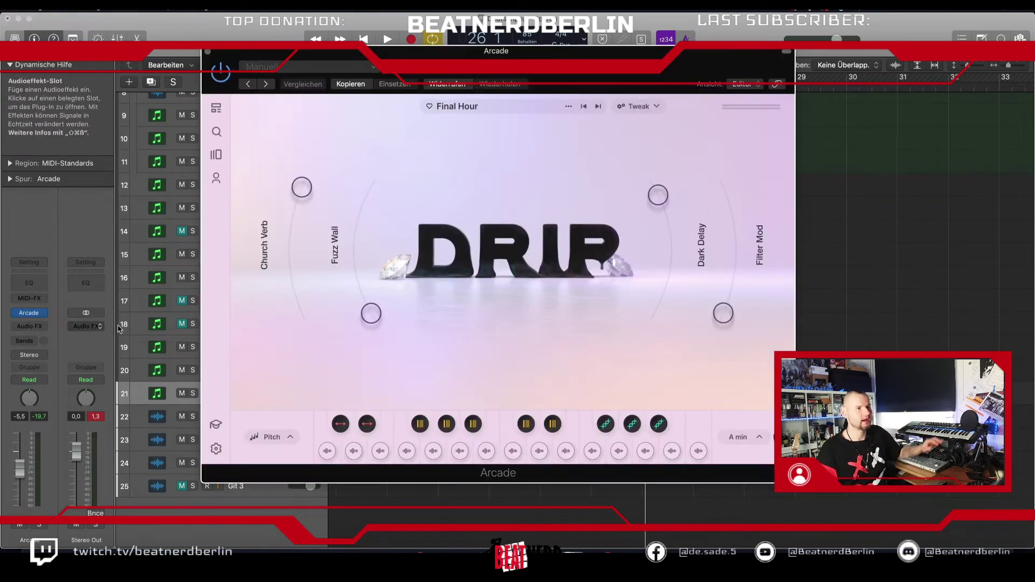
left_click(215, 154)
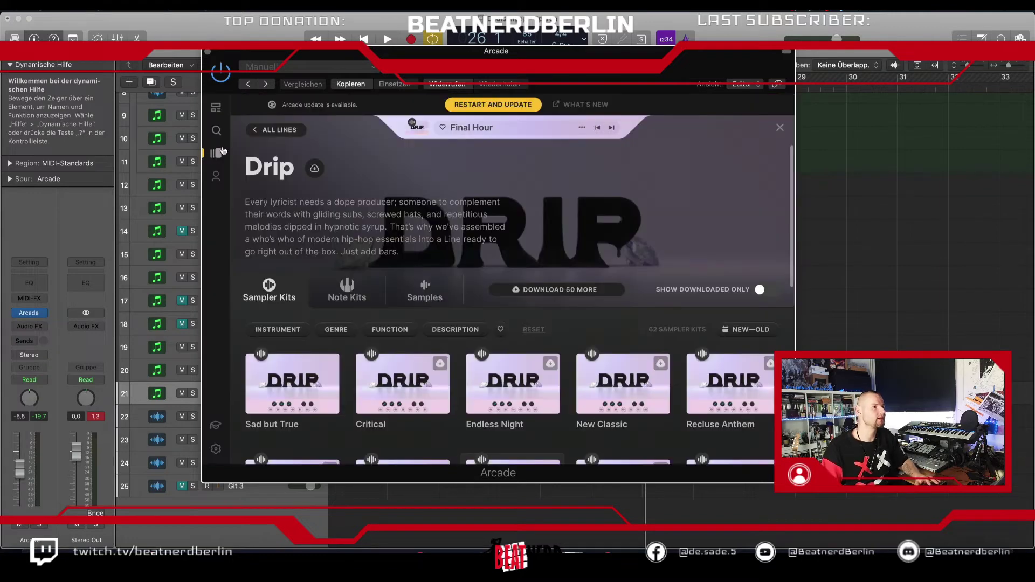
left_click(216, 130)
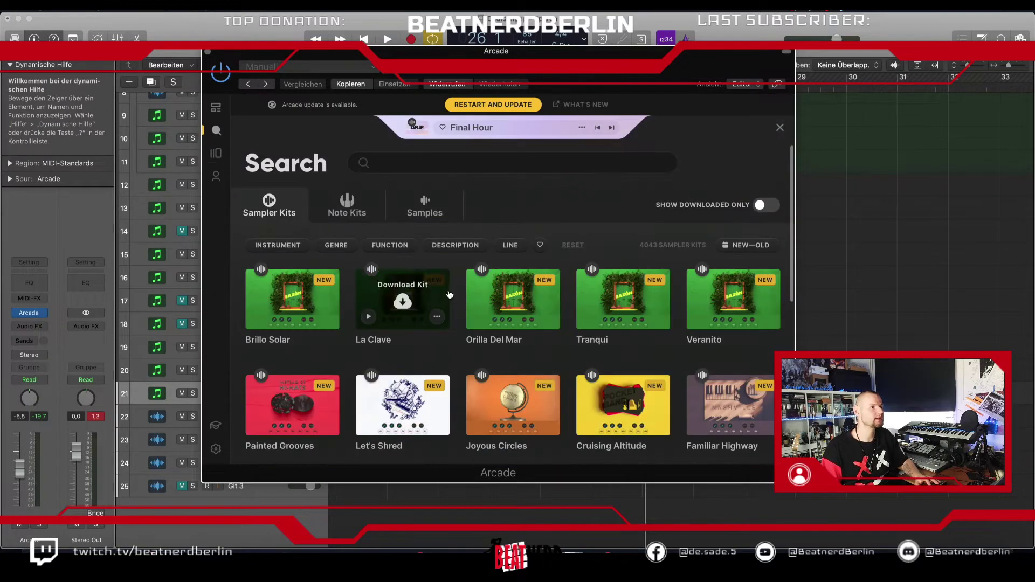
scroll(474, 309, "down", 1)
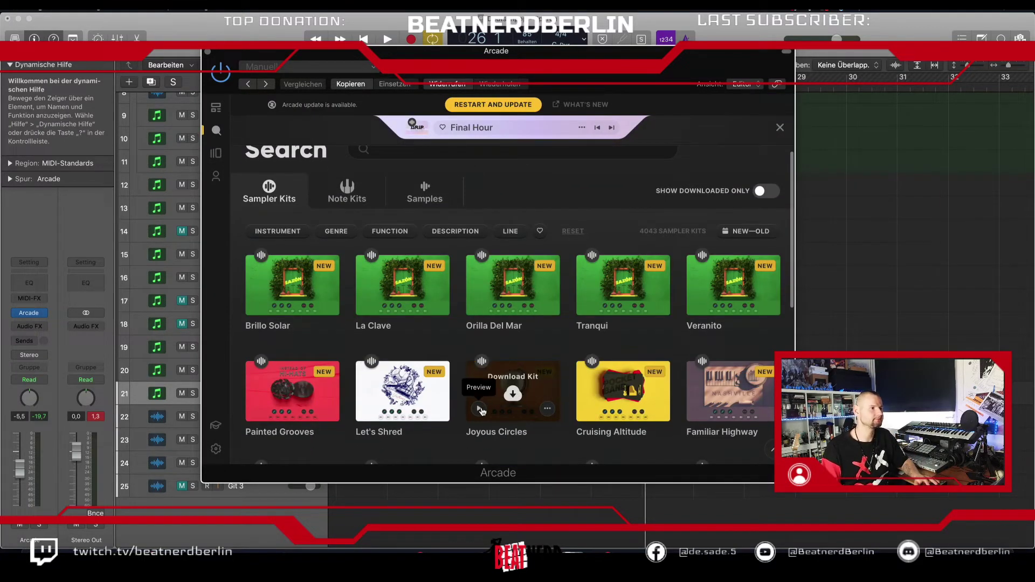
left_click(480, 409)
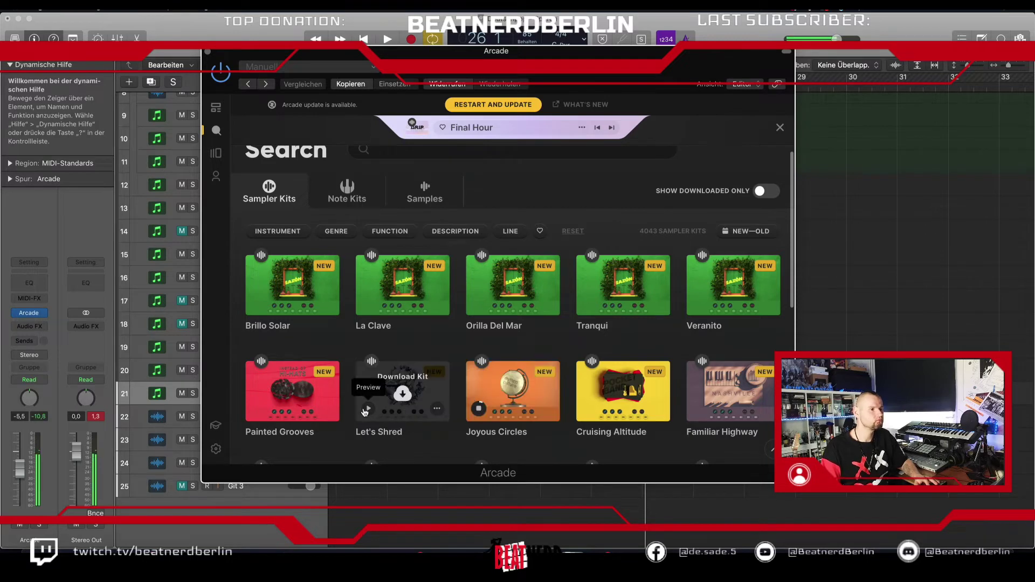
left_click(368, 411)
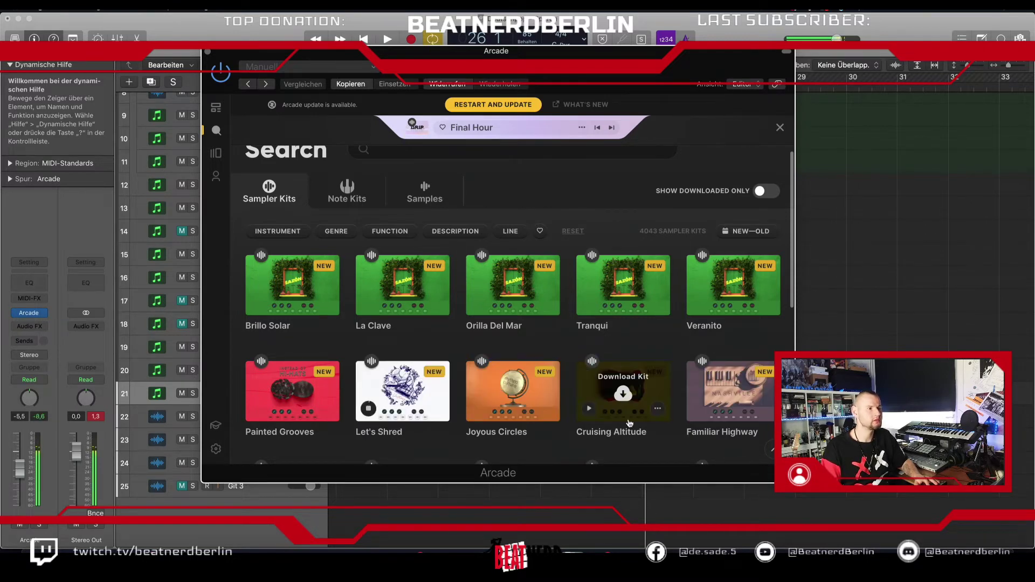
- Preview more sampler kits, including Not Ready Yet and Open Road Anthem, and download and load the Pop Underground kit Glimpse
scroll(579, 399, "down", 2)
scroll(501, 324, "down", 2)
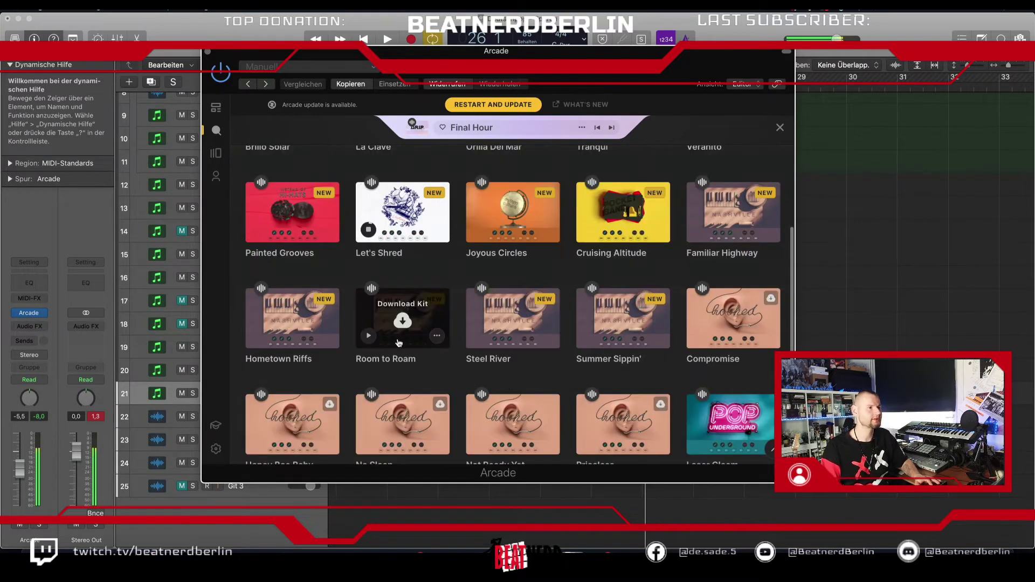
scroll(485, 324, "down", 2)
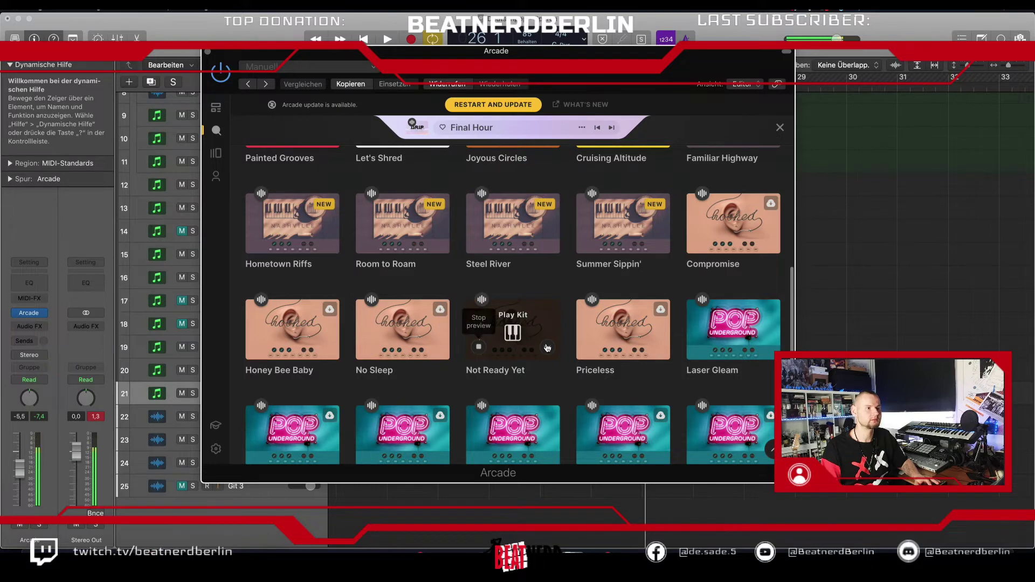
scroll(595, 353, "down", 3)
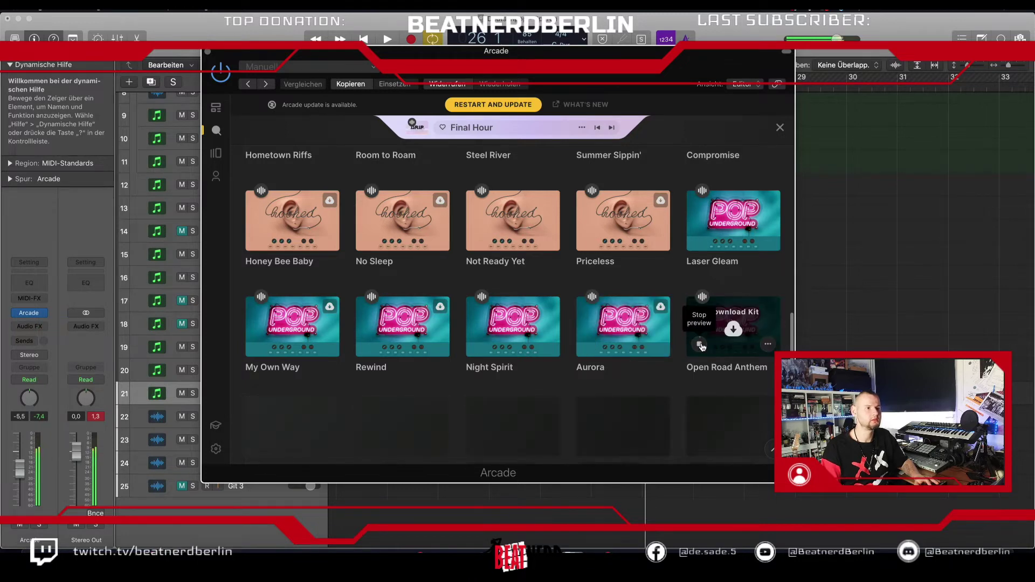
scroll(703, 347, "down", 2)
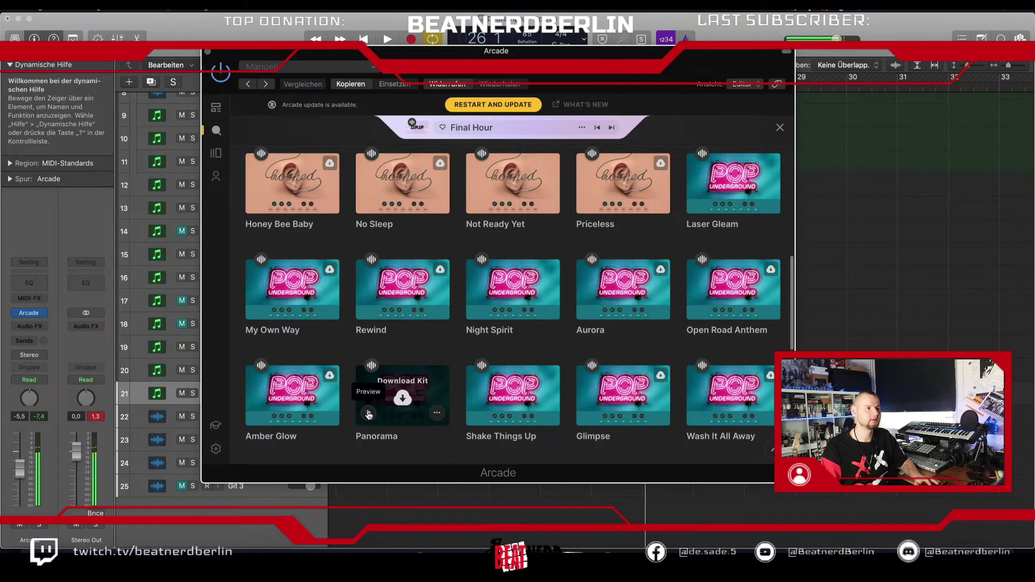
scroll(482, 416, "down", 2)
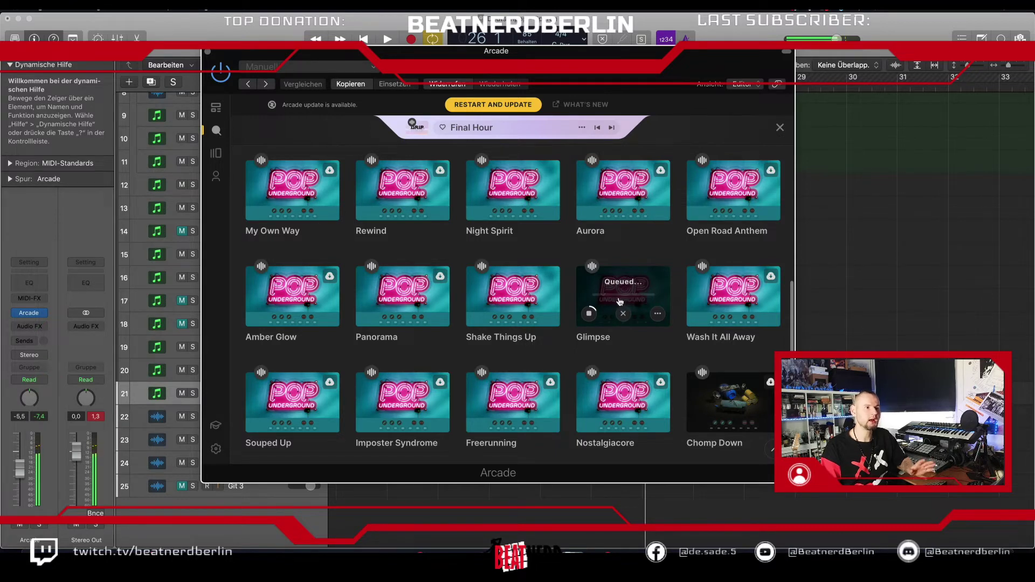
left_click(622, 300)
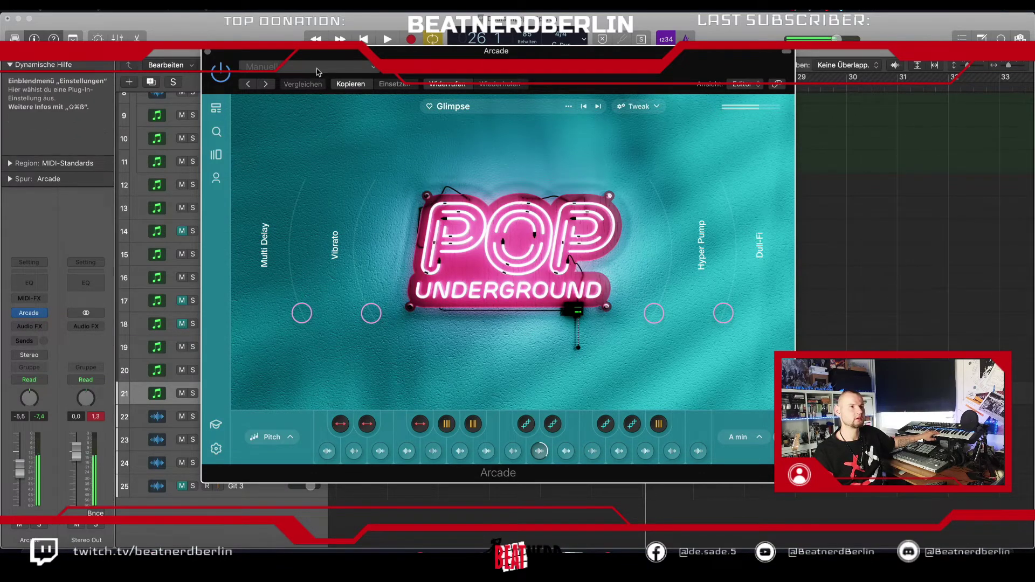
- Record a held Glimpse note on the second Arcade track from bar 21 and close Arcade
left_click_drag(317, 60, 854, 106)
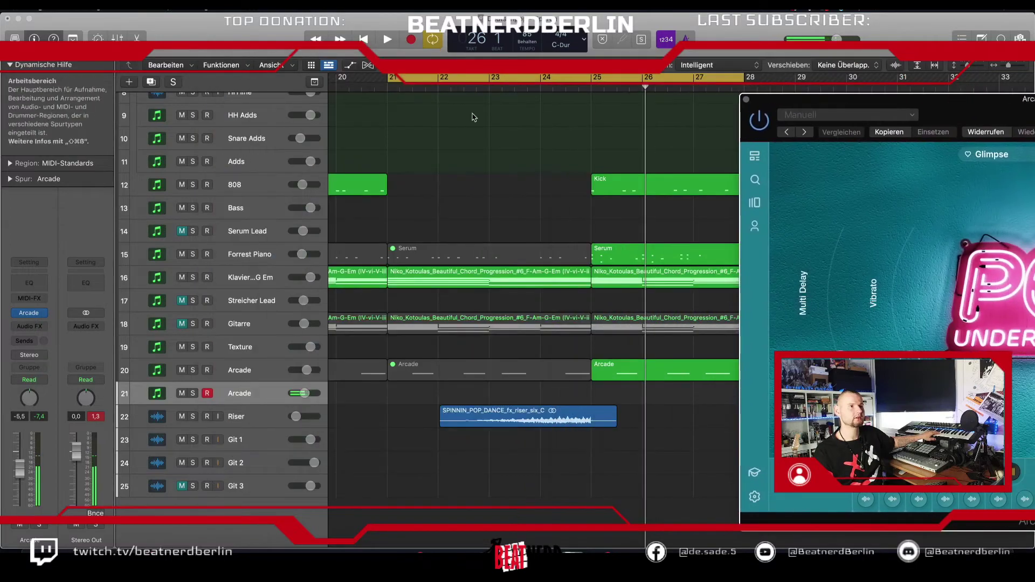
left_click(412, 40)
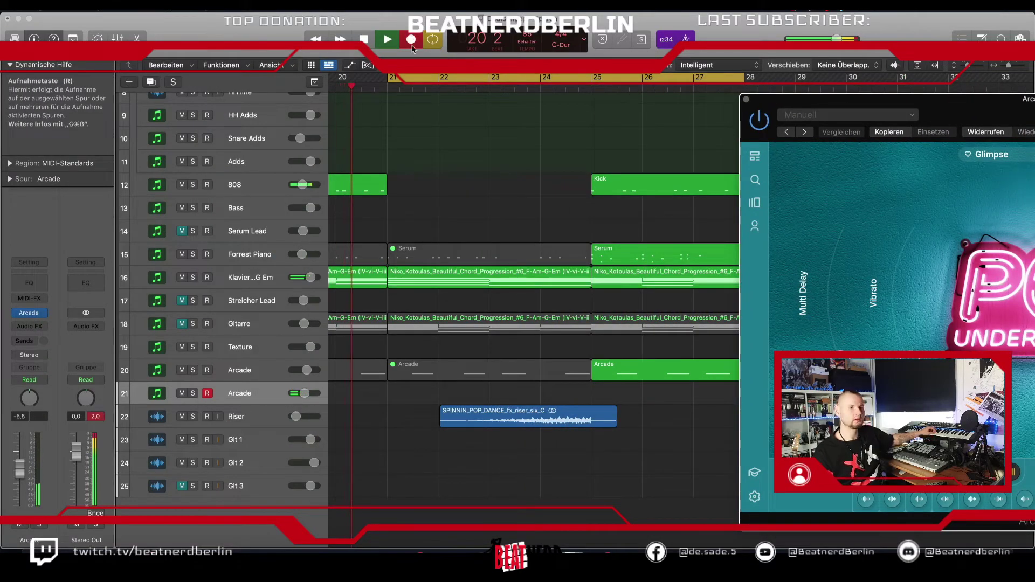
left_click_drag(1010, 101, 740, 79)
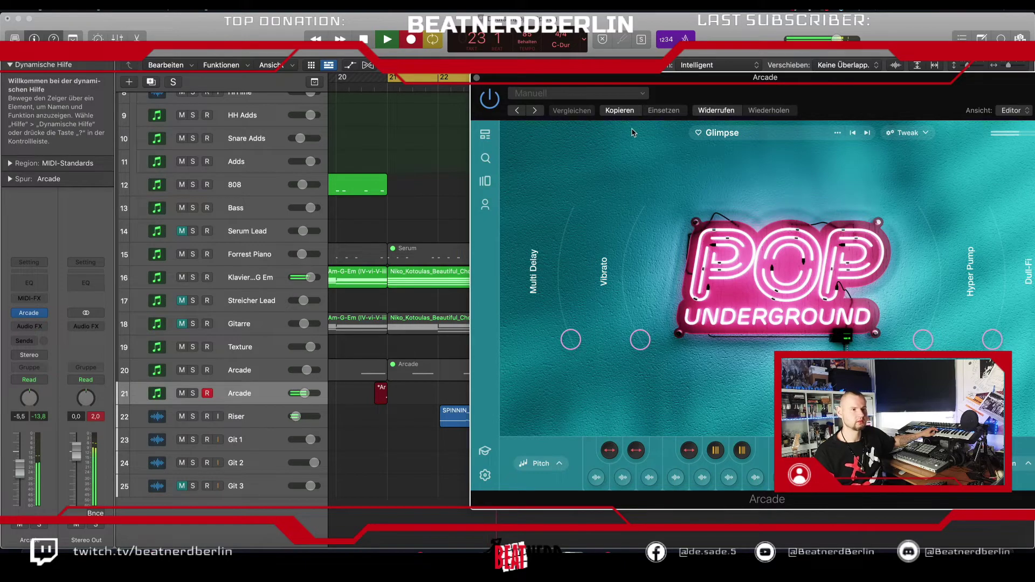
key("space")
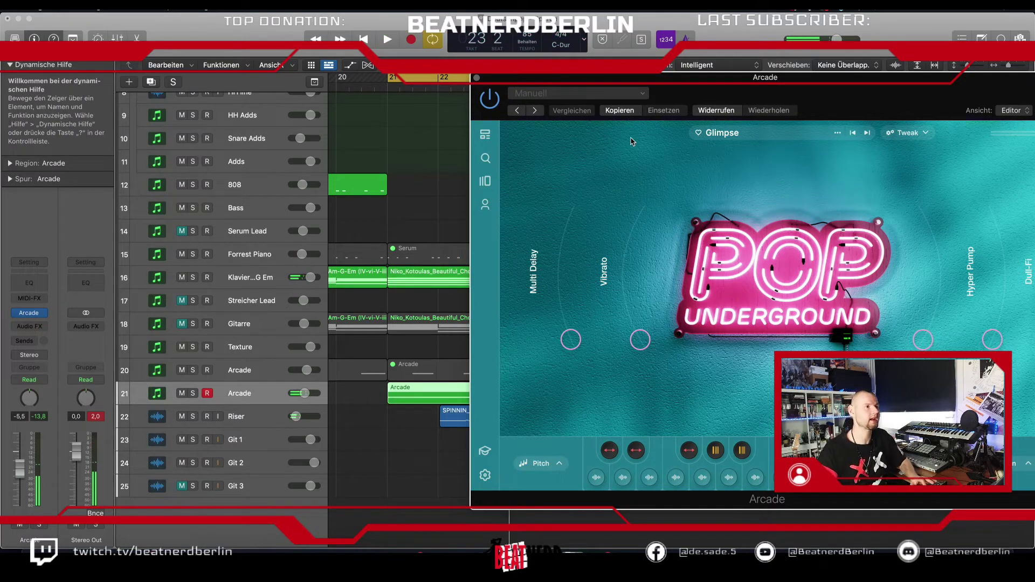
left_click(476, 77)
- Quantize the recorded Glimpse note to 1/16 and trim it with its region to bar 23, repeating the region at bars 23–25
double_click(397, 400)
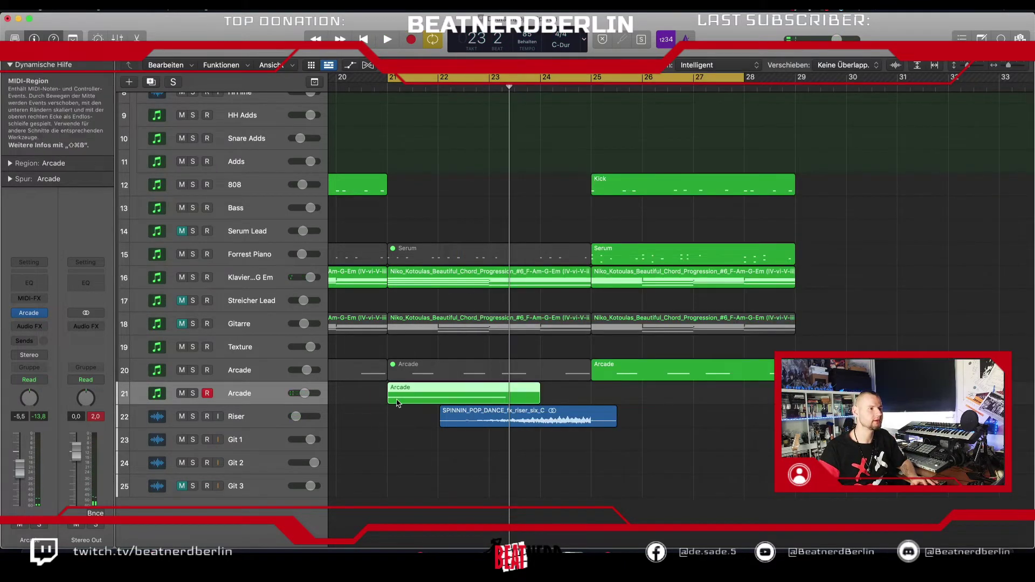
key("super+a")
left_click(227, 375)
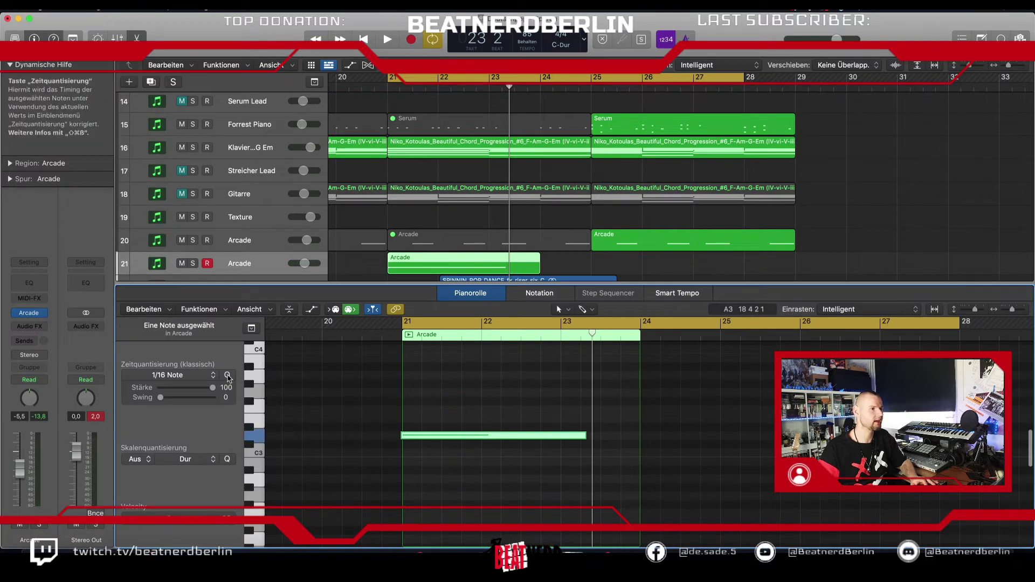
left_click_drag(579, 434, 547, 405)
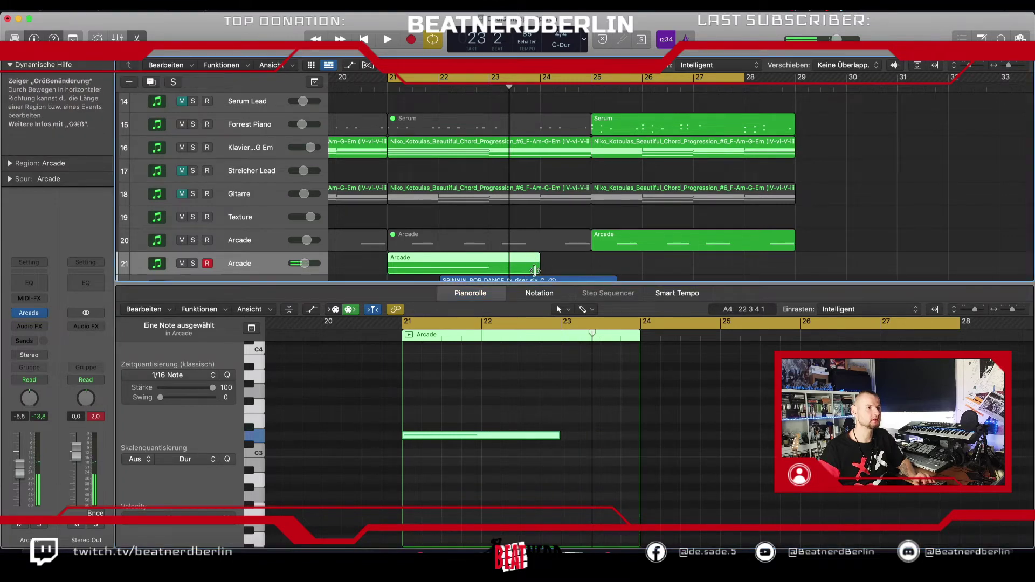
mouse_move(539, 271)
left_mouse_down()
mouse_move(485, 270)
mouse_move(552, 271)
left_mouse_up()
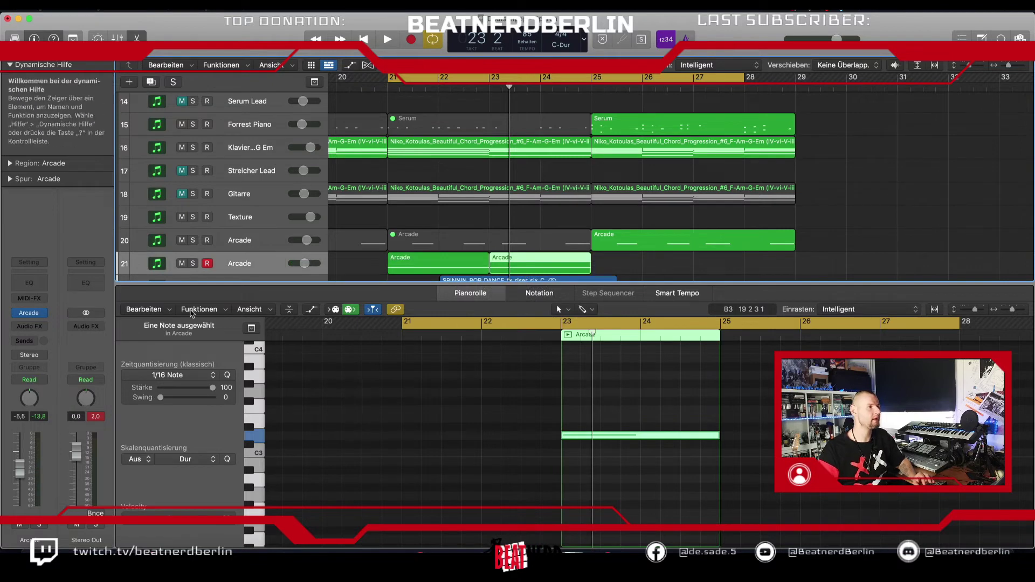
- Try Glimpse's effect sliders in Arcade during playback, keeping Multi Delay raised and Dull-Fi at its minimum, and close the plug-in
left_click(30, 314)
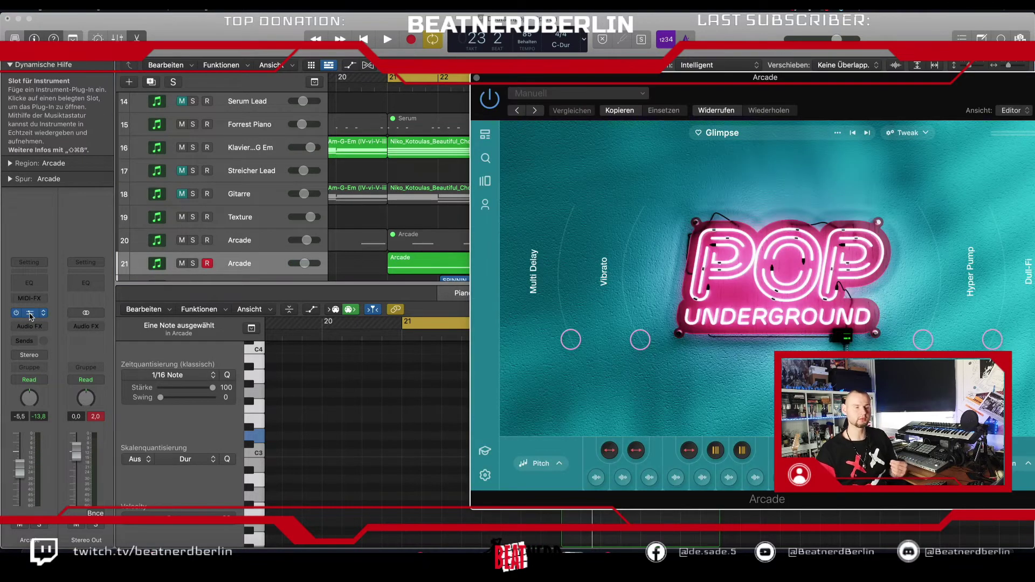
left_click_drag(578, 83, 386, 58)
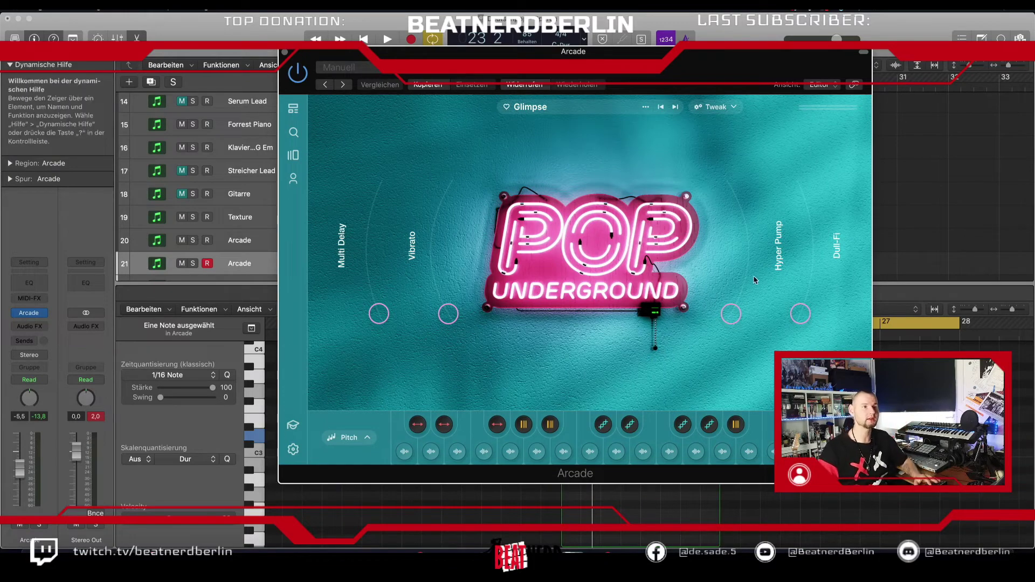
key("space")
left_click_drag(739, 313, 754, 217)
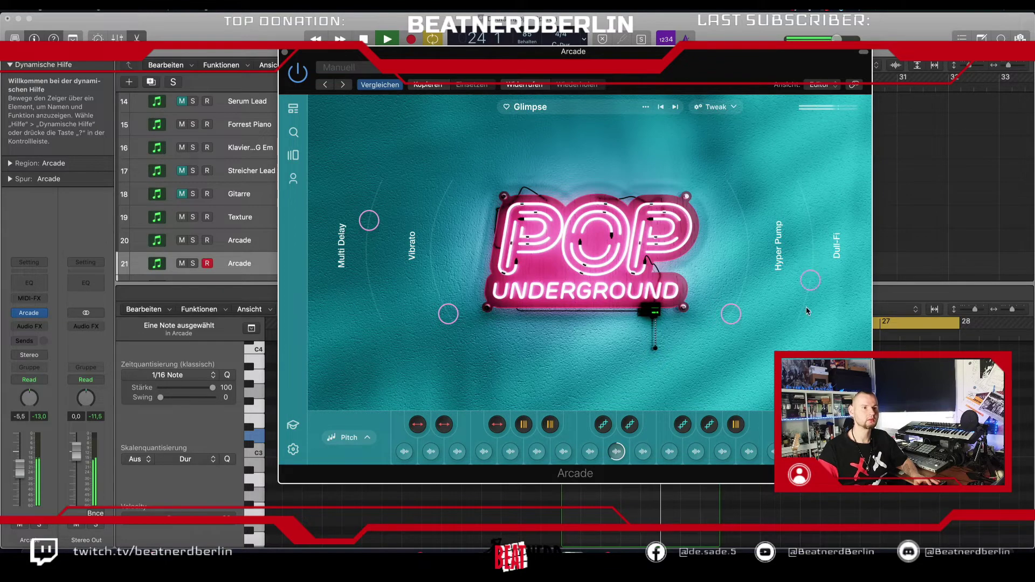
left_click_drag(810, 281, 798, 303)
key("space")
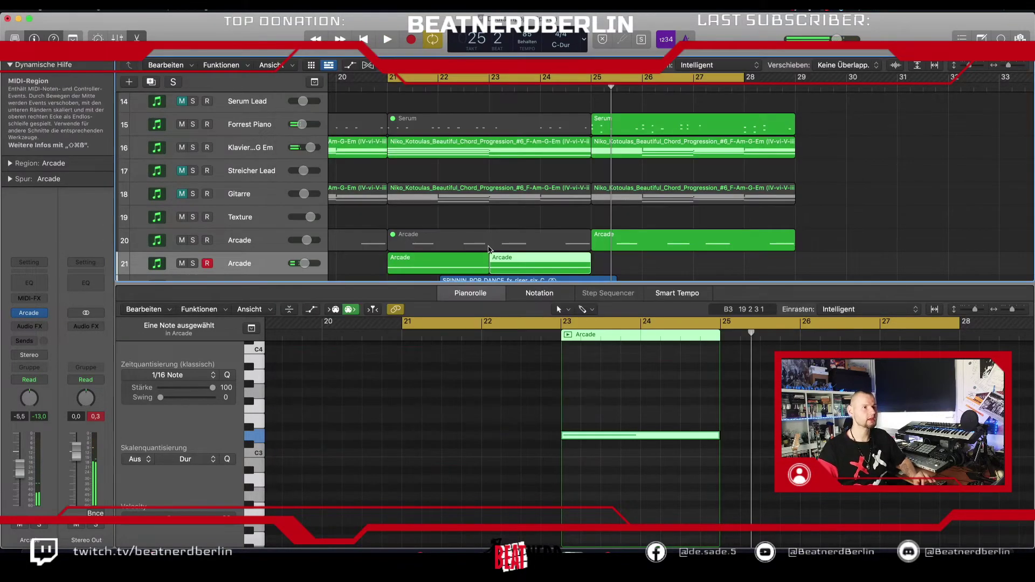
left_click(284, 52)
- Copy both Glimpse regions on the second Arcade track to bars 25–29 and hide the piano roll
left_click(437, 264, "shift")
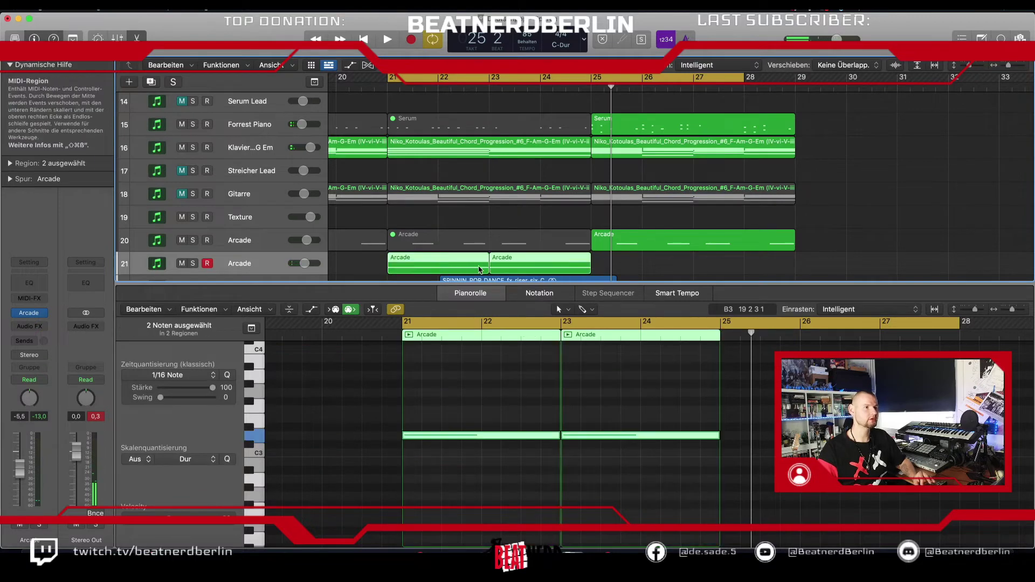
left_click_drag(437, 267, 642, 268)
key("e")
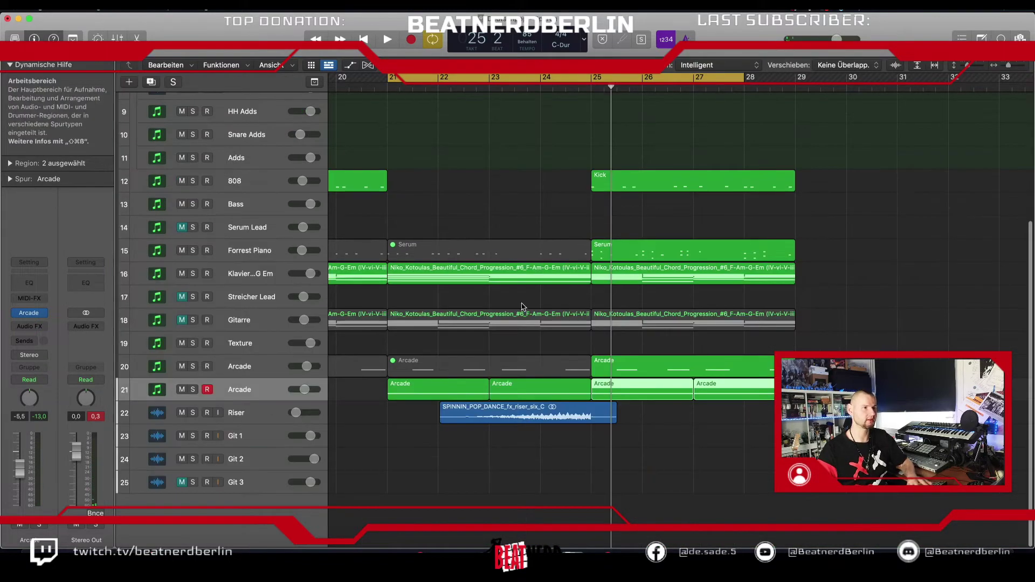
- Insert Pro-Q 3 on the second Arcade track and add a bell cut of about 9.8 dB around 5300 Hz
left_click(37, 327)
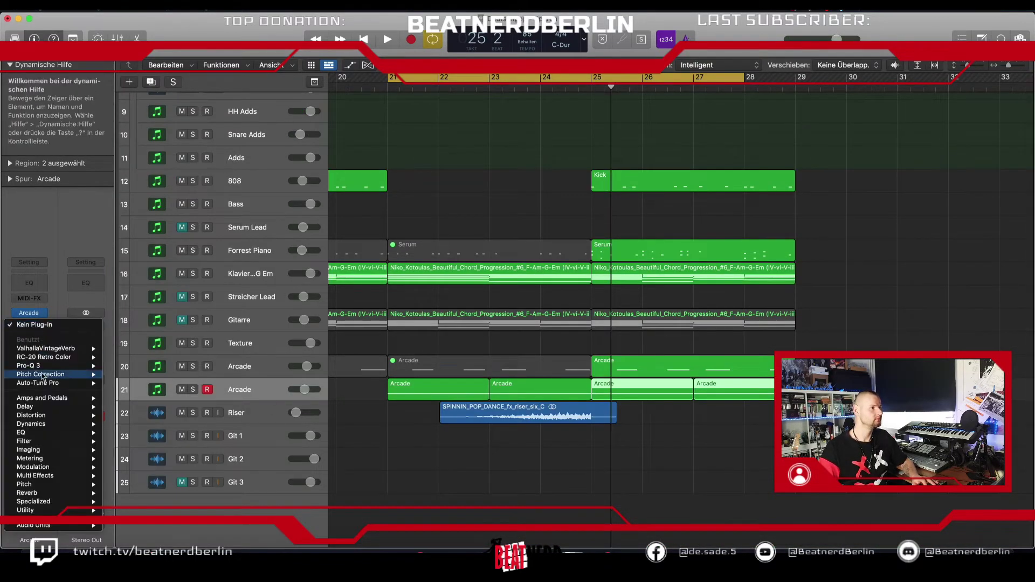
mouse_move(48, 367)
left_click(124, 366)
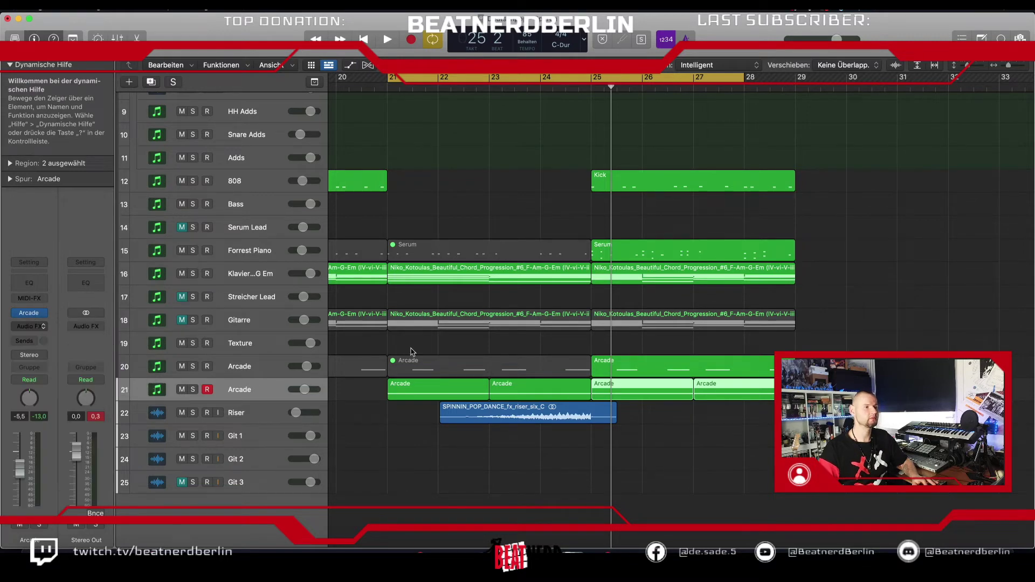
key("space")
left_click_drag(497, 301, 685, 367)
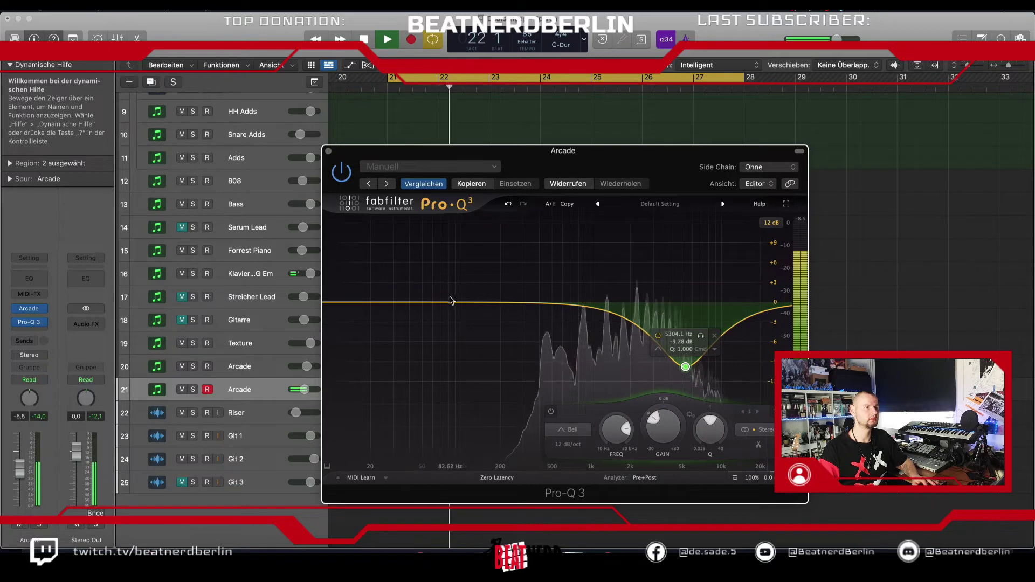
- Add a second Pro-Q 3 band as a 12 dB/oct Low Cut at about 260 Hz and close the equalizer
left_click_drag(411, 302, 441, 342)
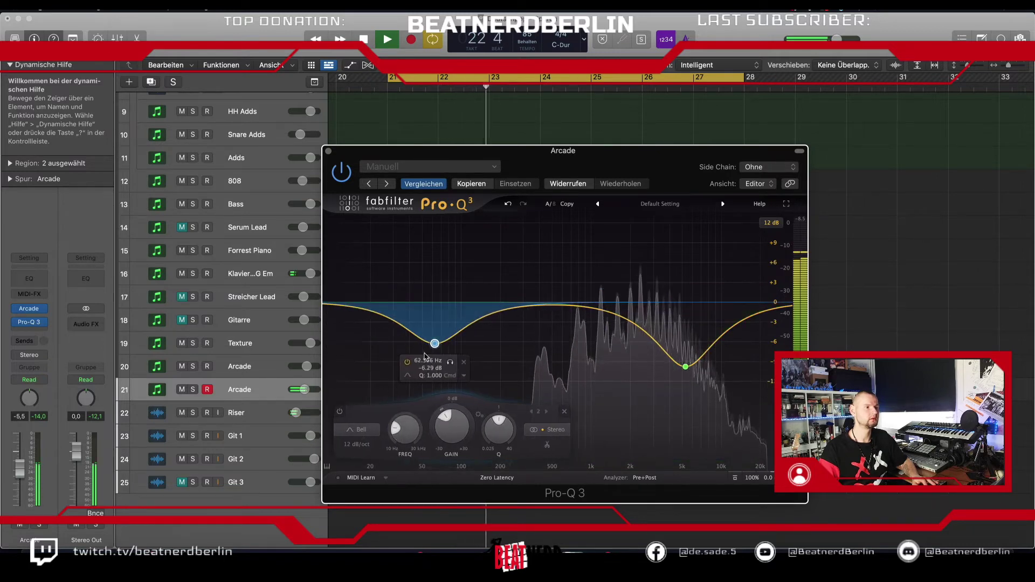
left_click(358, 429)
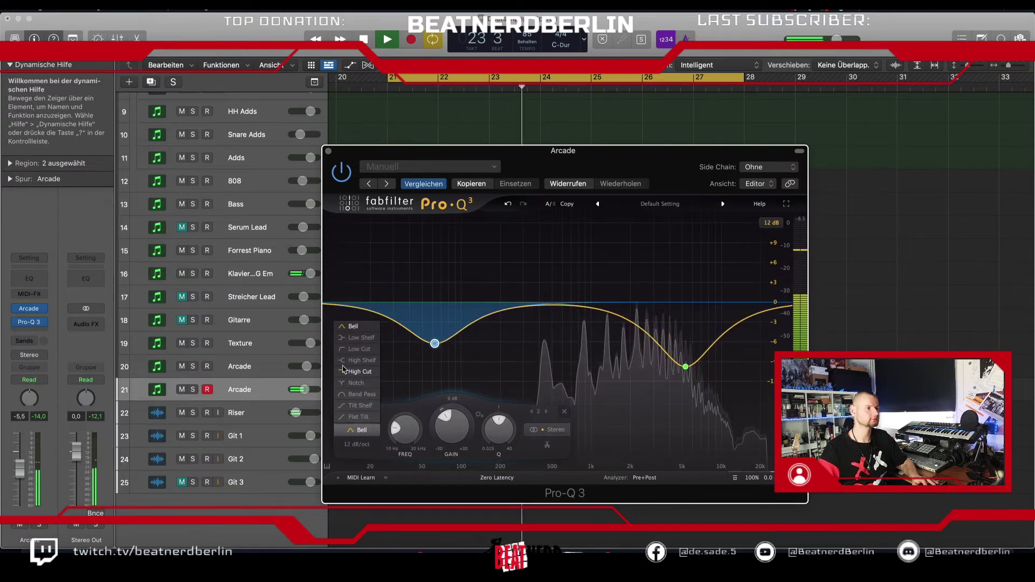
left_click(359, 349)
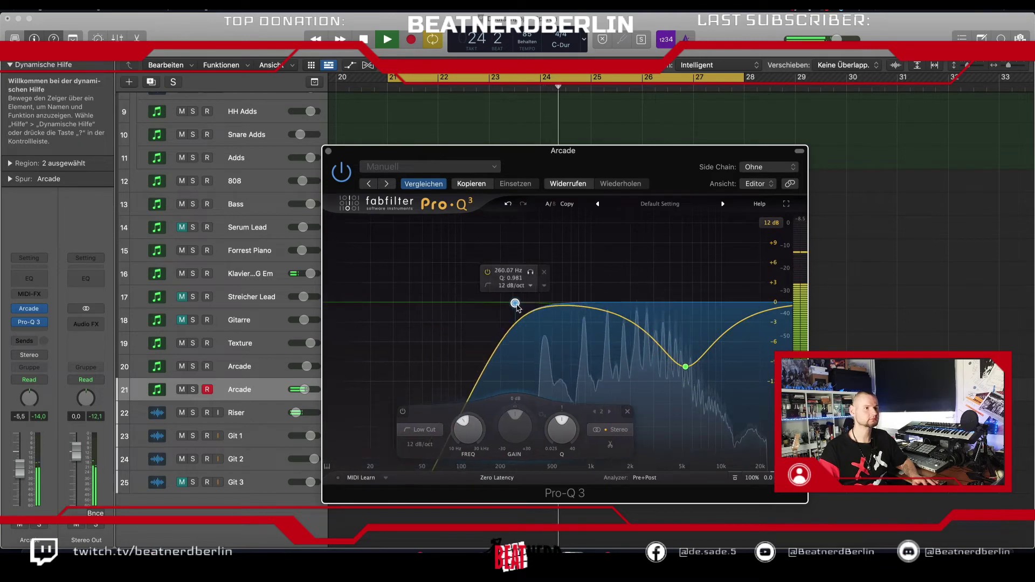
left_click(329, 151)
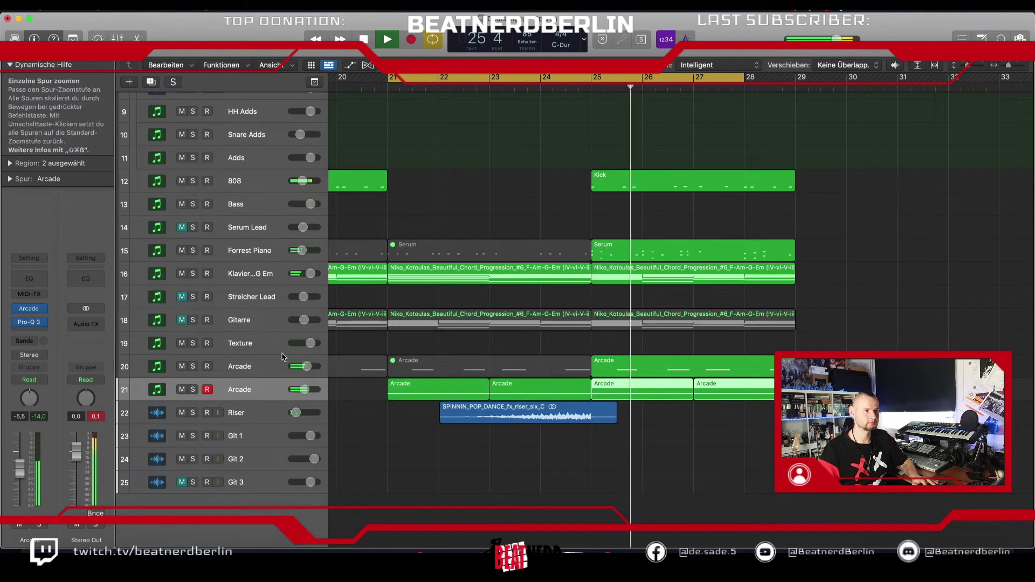
- Lower the second Arcade track's volume to -14.0 dB and set the cycle range to bars 21–25
left_click_drag(305, 389, 293, 391)
key("space")
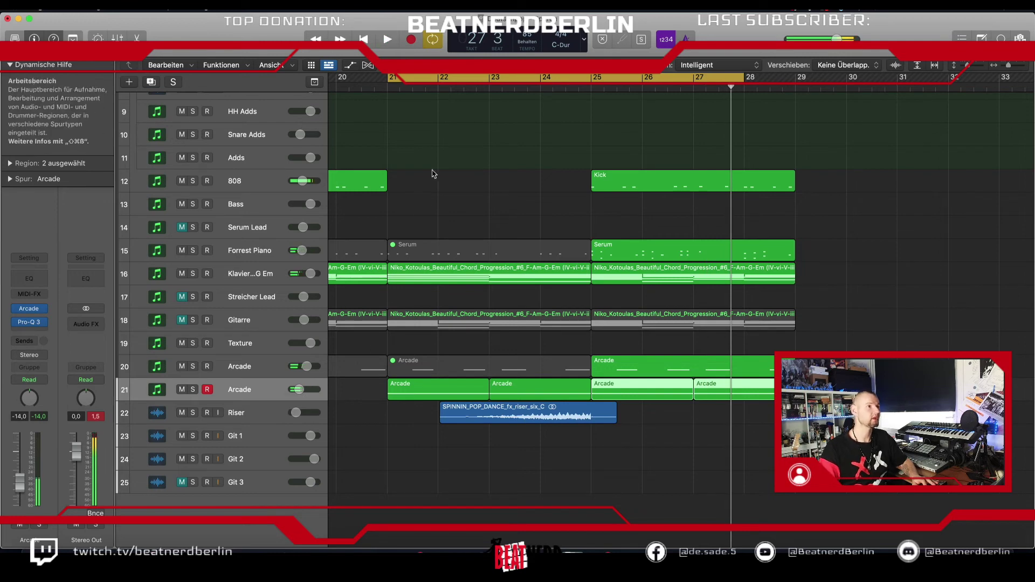
key("c")
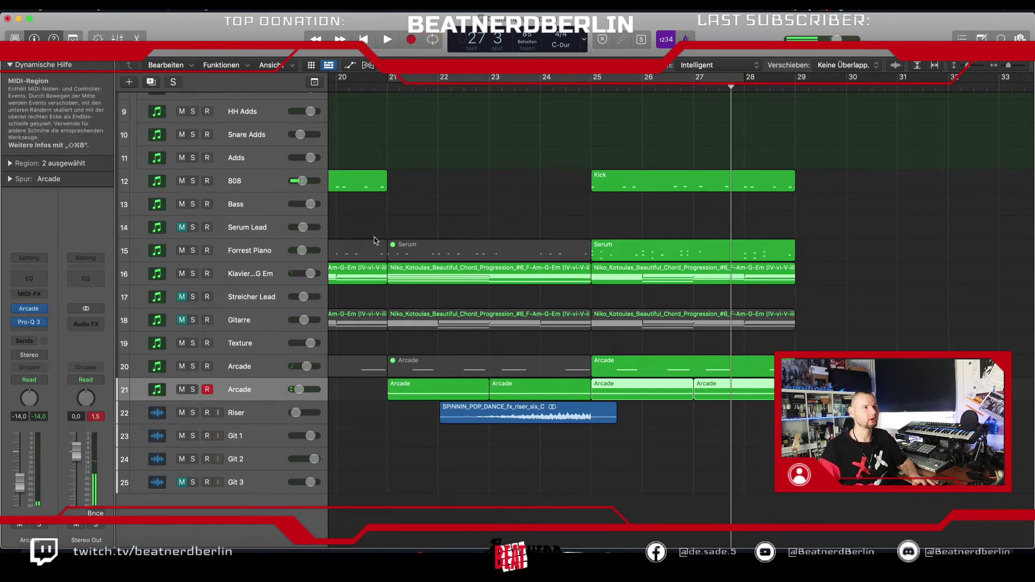
left_click_drag(388, 84, 591, 88)
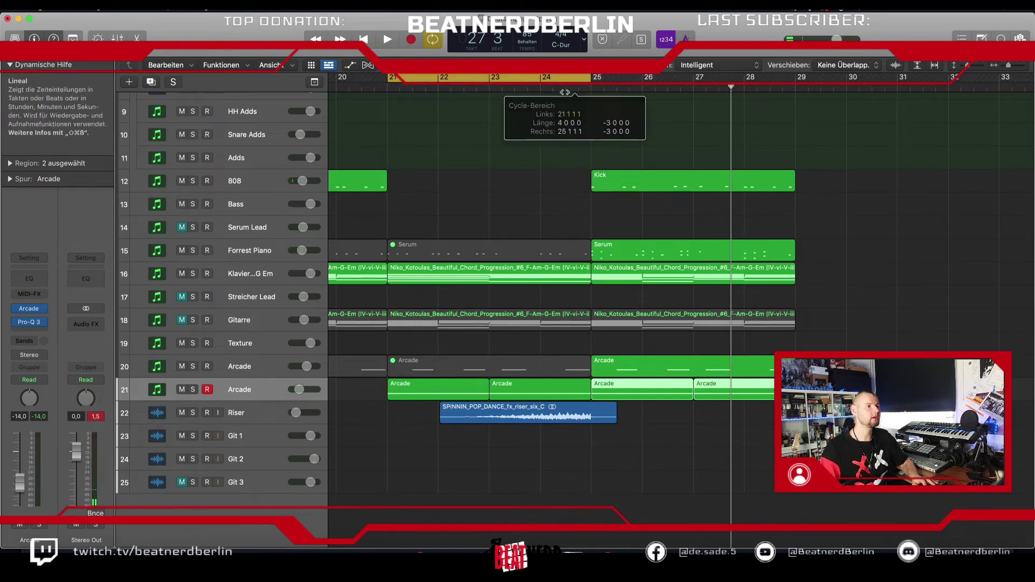
- Insert ValhallaVintageVerb in stereo on the second Arcade track and load the Very Nice Hall preset
left_click(39, 331)
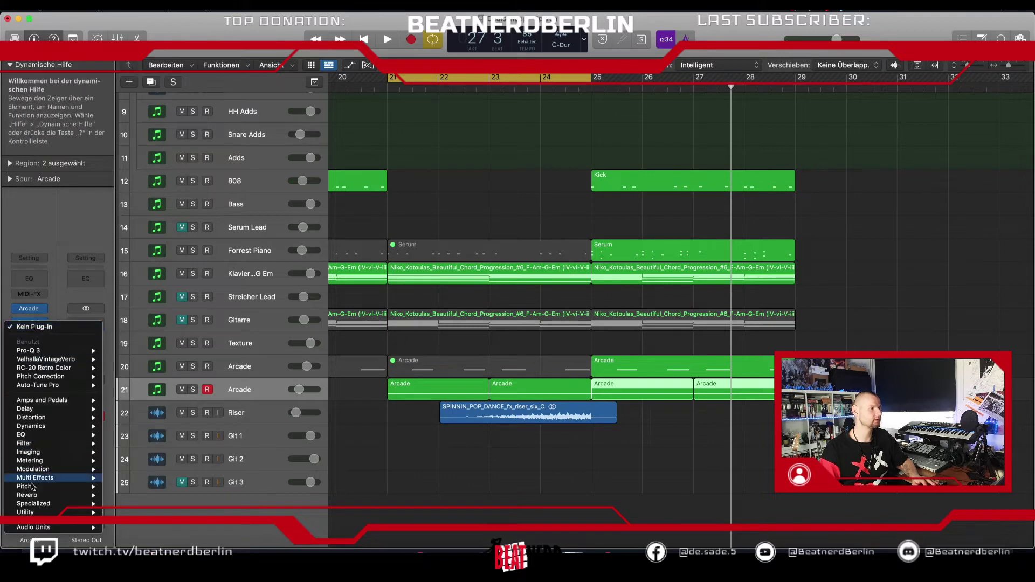
mouse_move(74, 370)
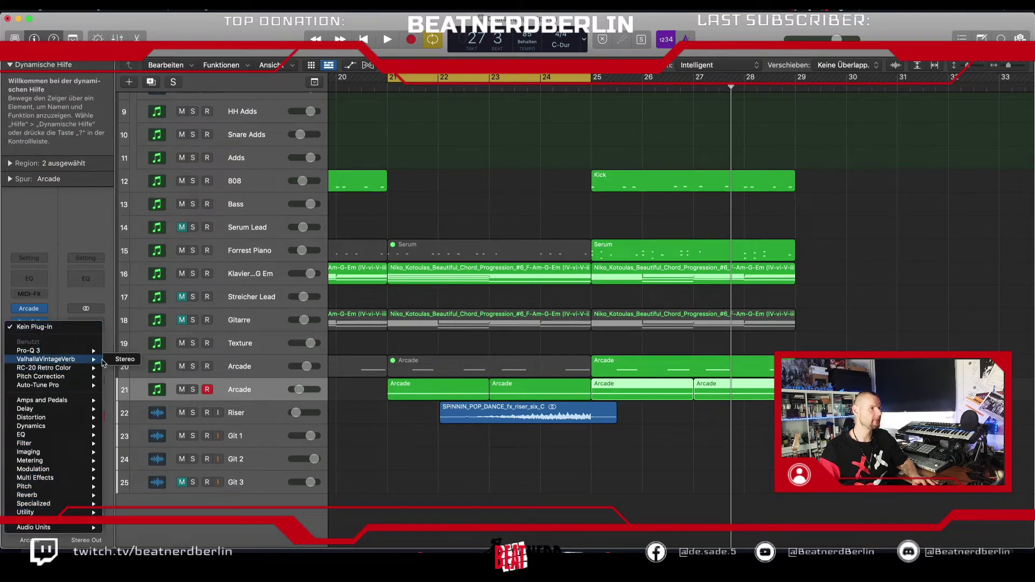
left_click(124, 360)
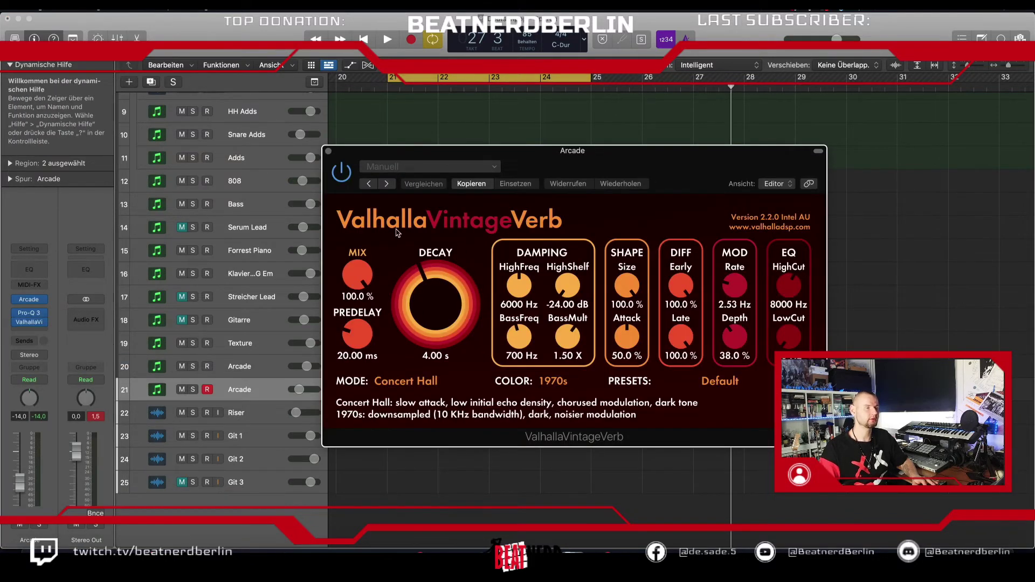
left_click(711, 381)
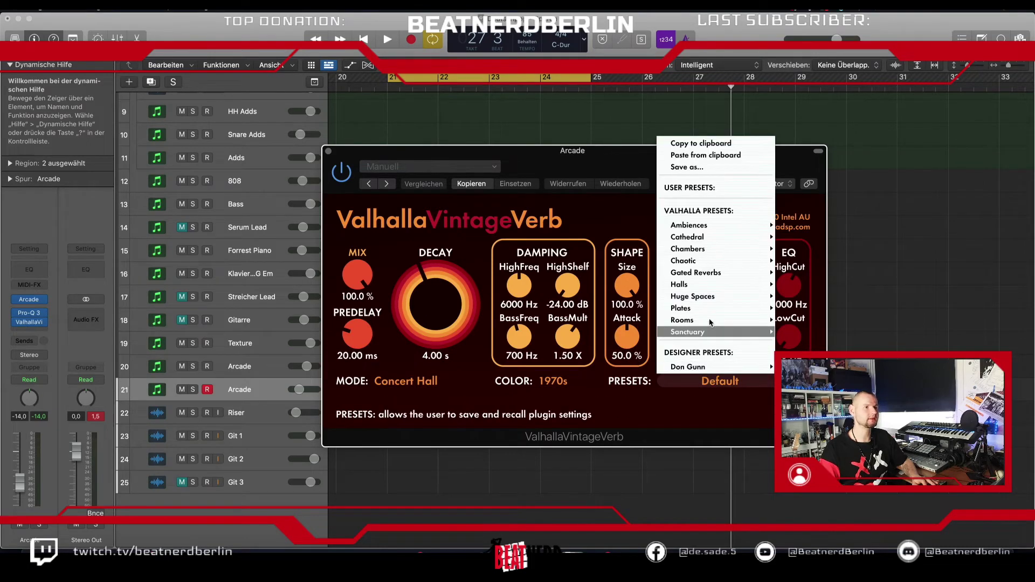
mouse_move(711, 286)
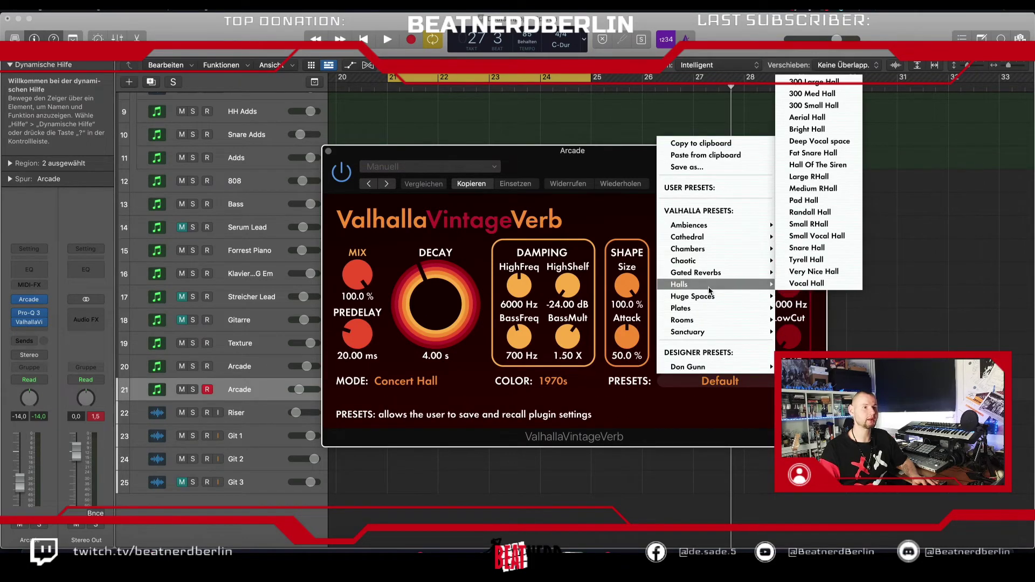
left_click(815, 272)
- Set the reverb's mix to about 52 %, shorten its decay, and close ValhallaVintageVerb
left_click_drag(361, 283, 365, 354)
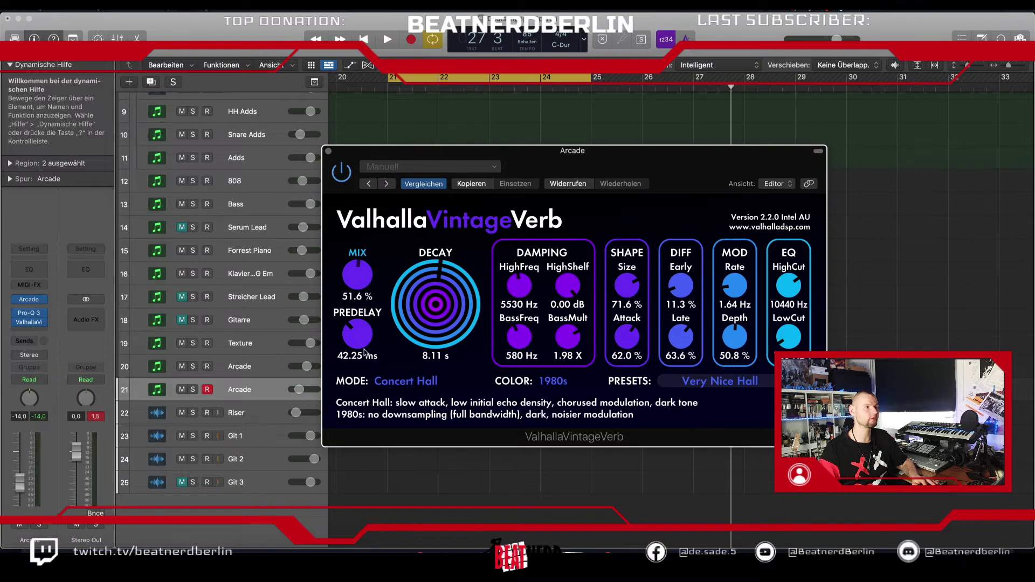
left_click_drag(435, 304, 426, 373)
left_click(328, 151)
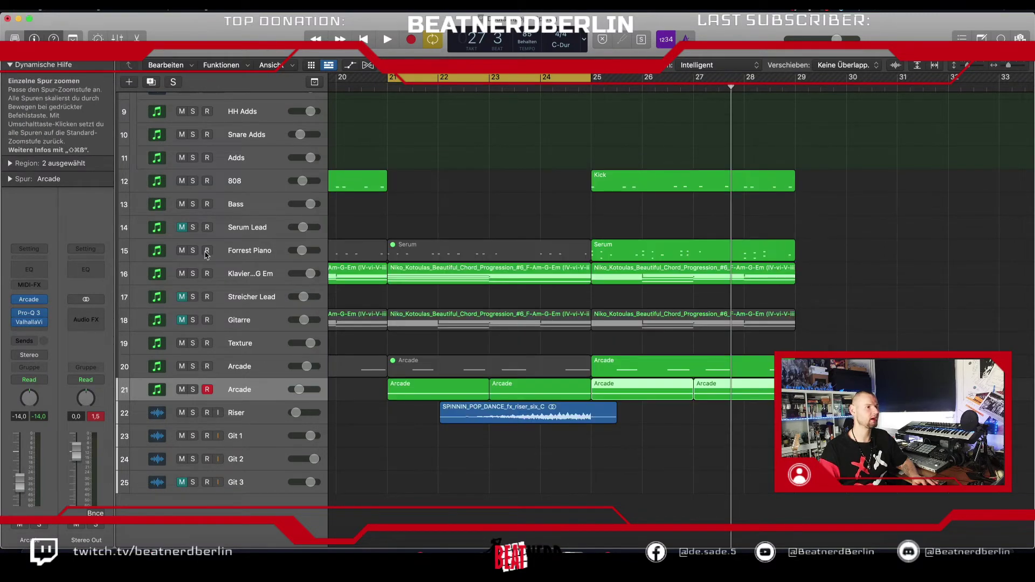
- Insert the Soundtoys PanMan plug-in after the reverb on the second Arcade track
left_click(29, 330)
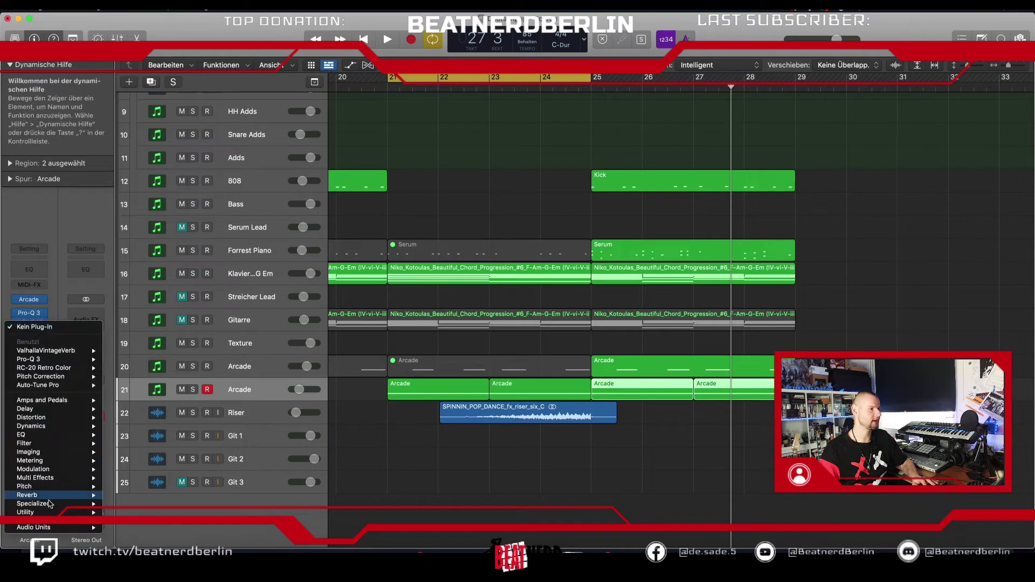
mouse_move(53, 528)
mouse_move(184, 342)
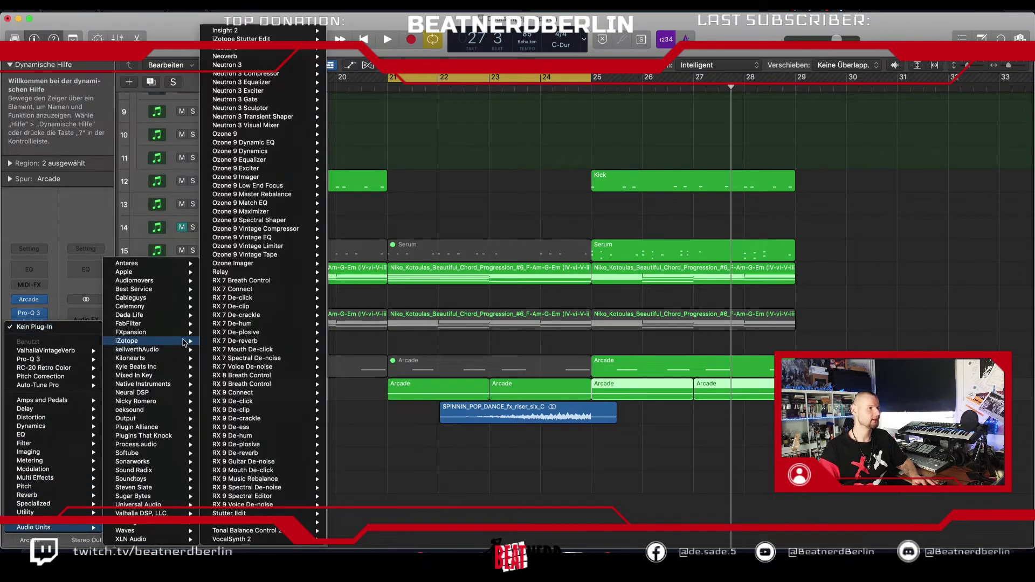
mouse_move(291, 177)
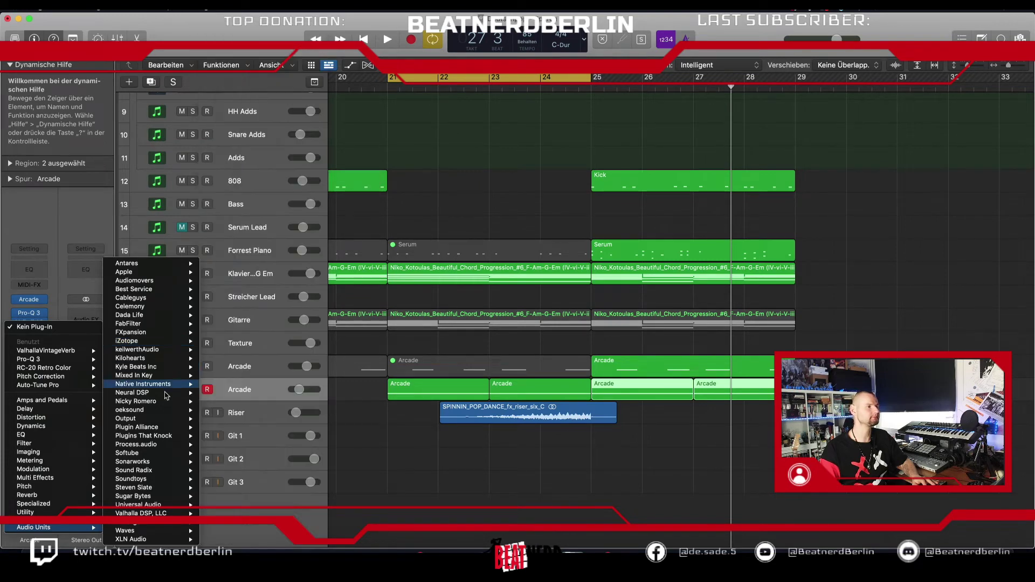
mouse_move(155, 489)
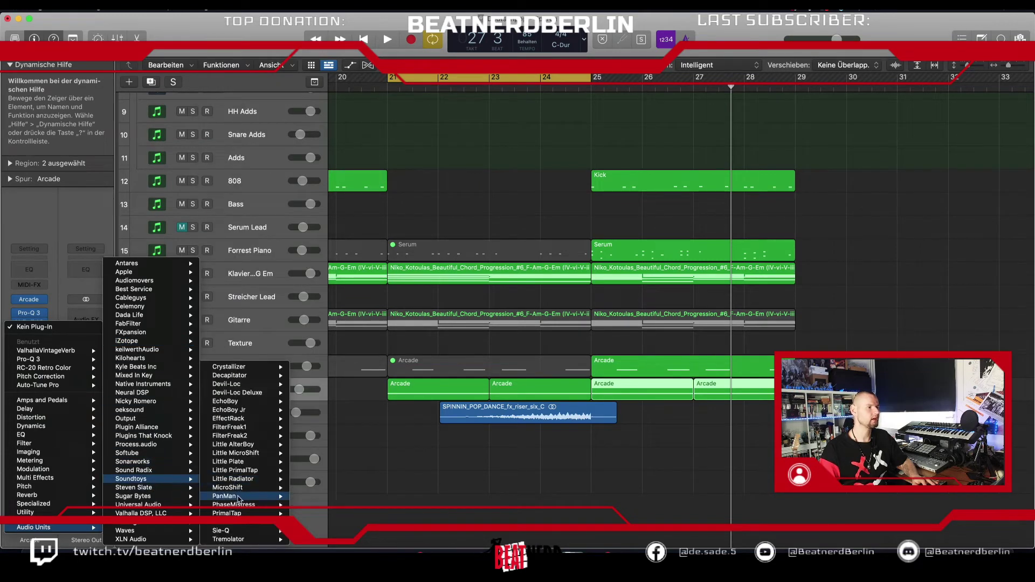
left_click(302, 496)
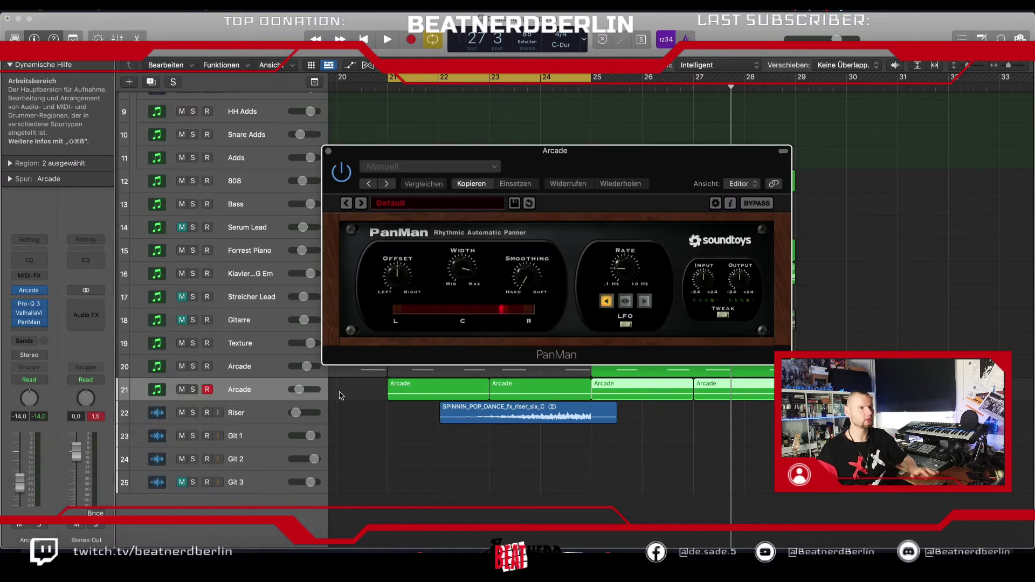
- Audition PanMan presets during playback up to Minor Movement, and raise the second Arcade track's volume to -9.8 dB
left_click(361, 203)
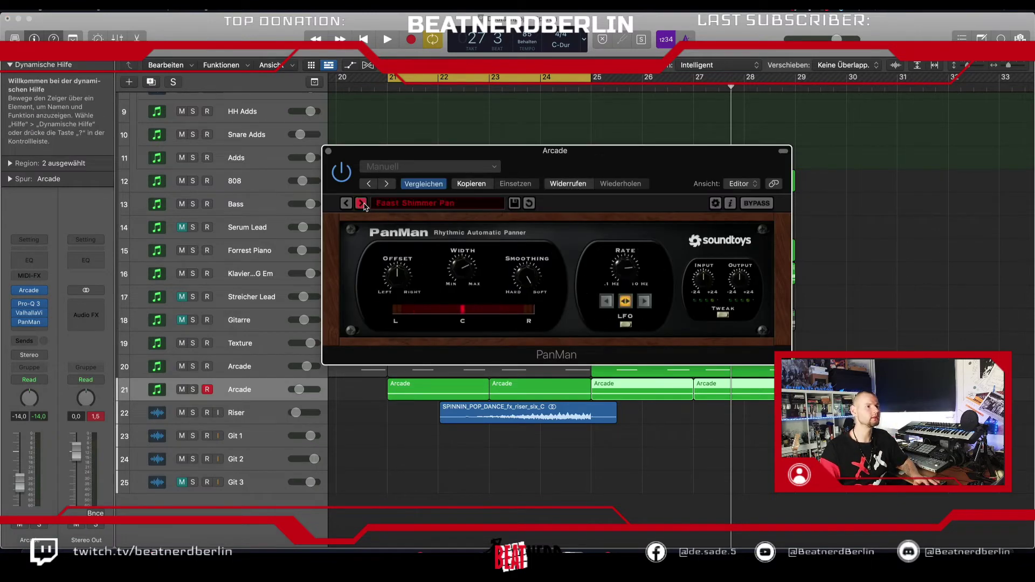
key("space")
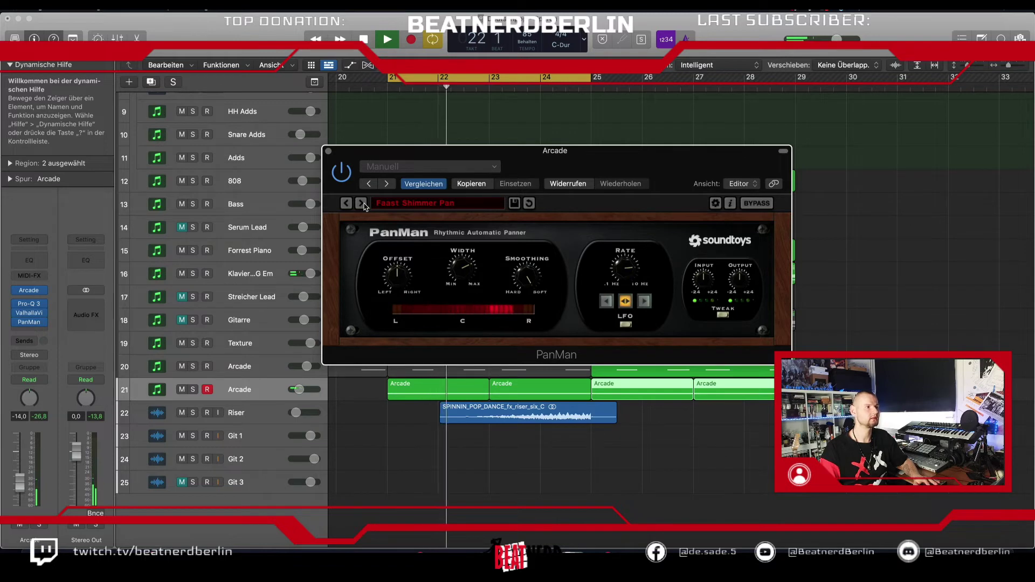
left_click(361, 203)
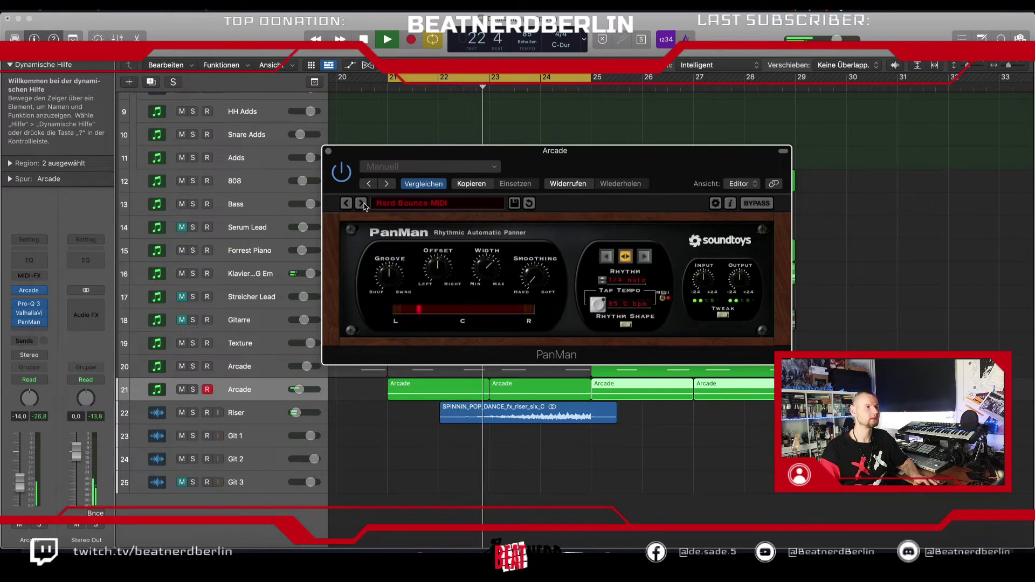
left_click_drag(300, 389, 302, 390)
left_click(360, 204)
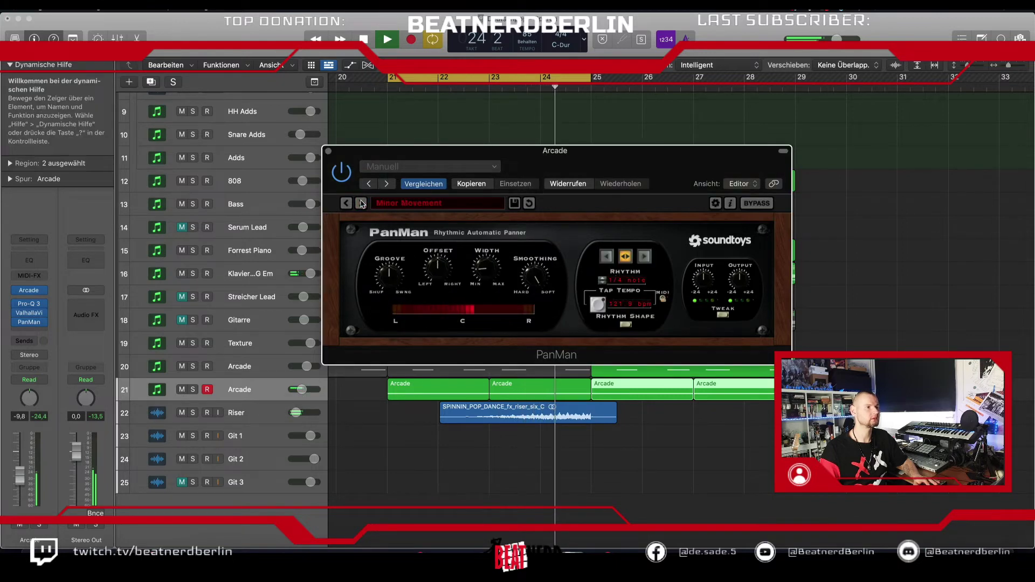
key("space")
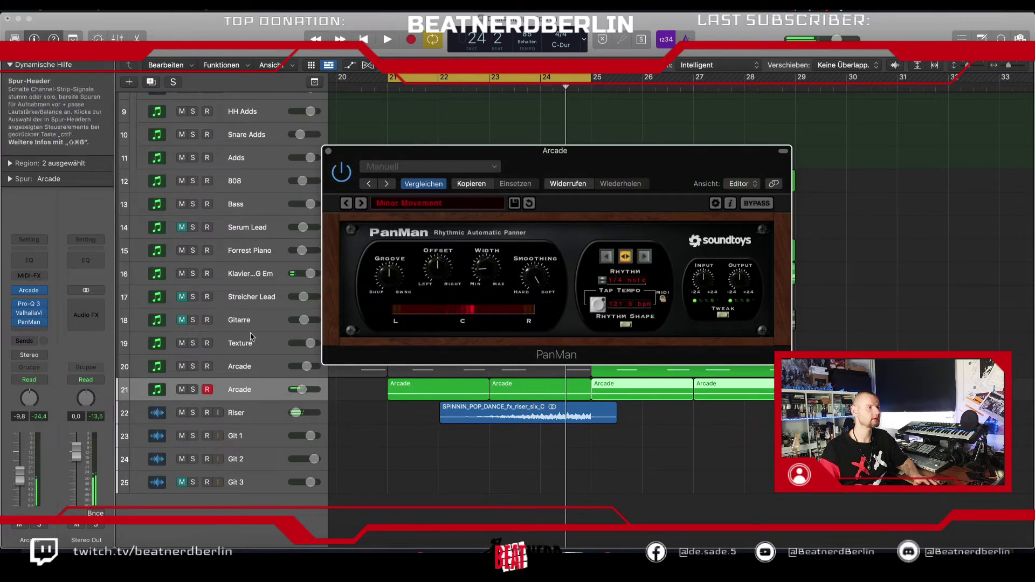
- Bypass PanMan on the second Arcade track and move its window clear of the arrangement
left_click(19, 321)
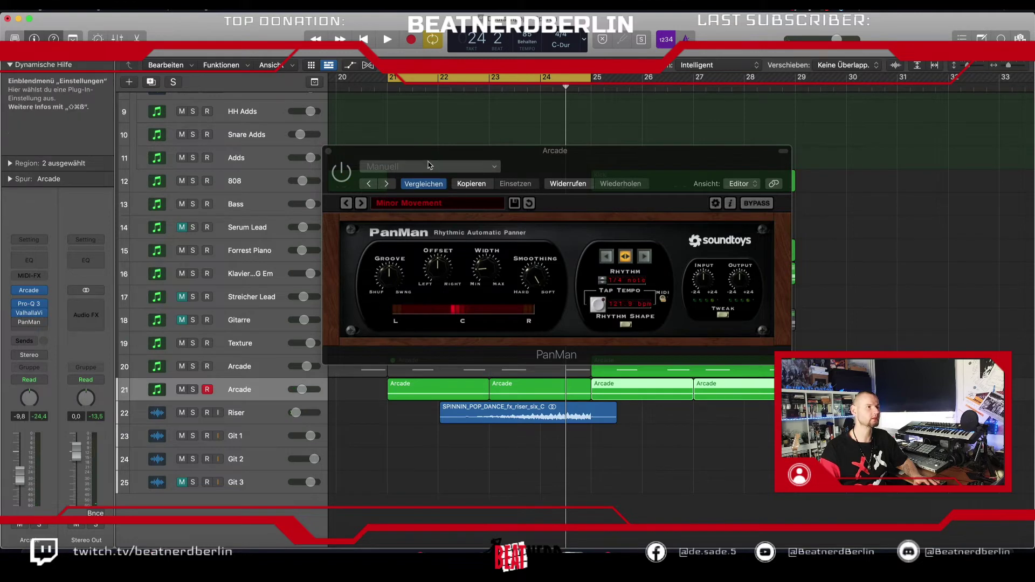
left_click_drag(430, 154, 793, 157)
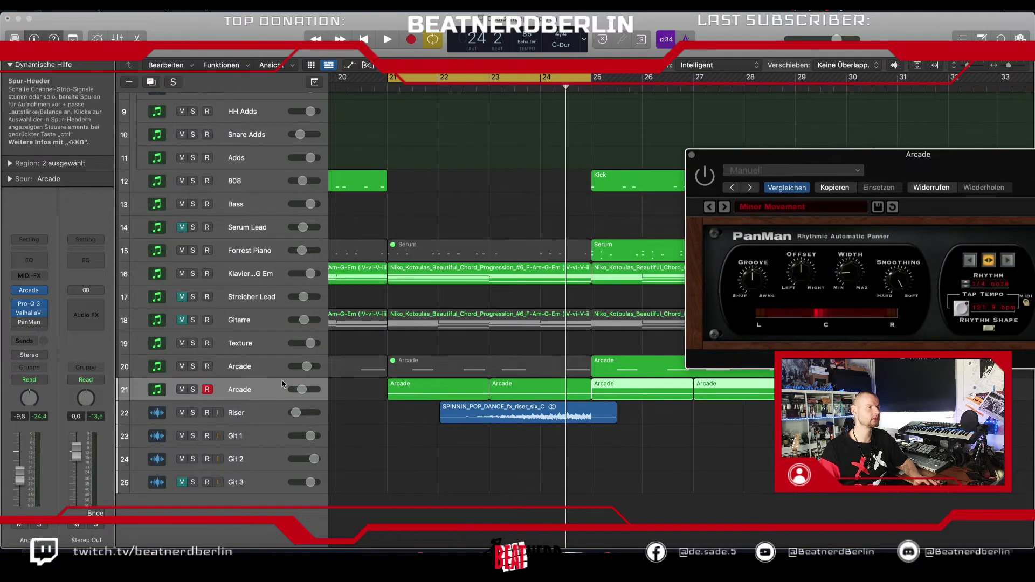
- Lower the second Arcade track's volume to -18.5 dB while playing the break into bar 25, and close PanMan
key("space")
left_click_drag(302, 390, 296, 390)
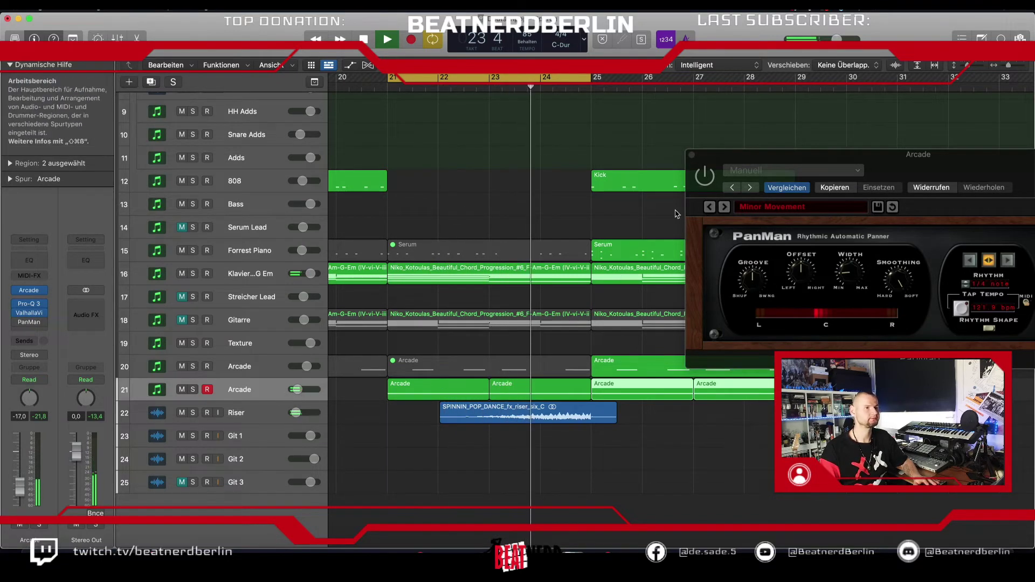
left_click(573, 79)
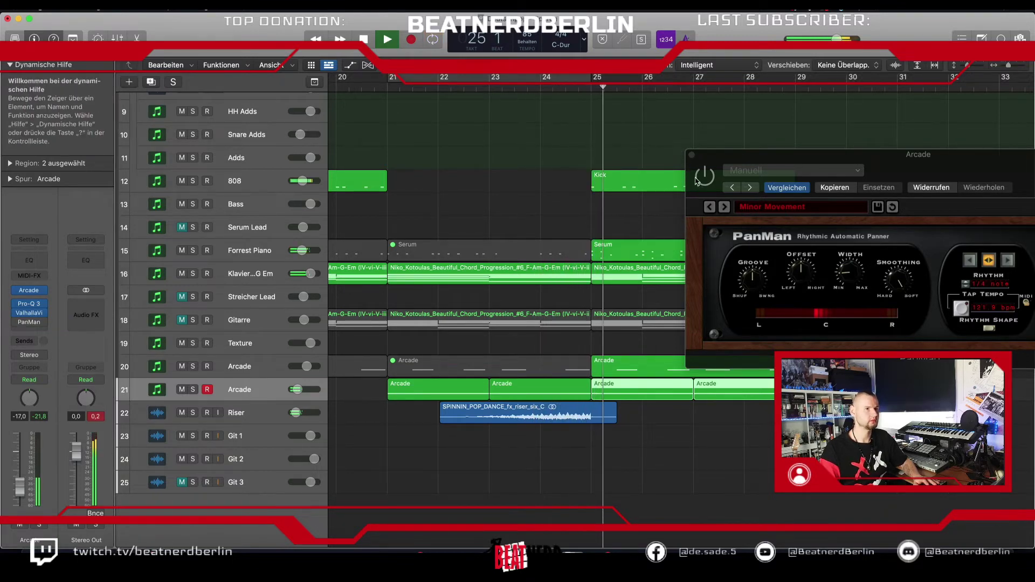
left_click(692, 156)
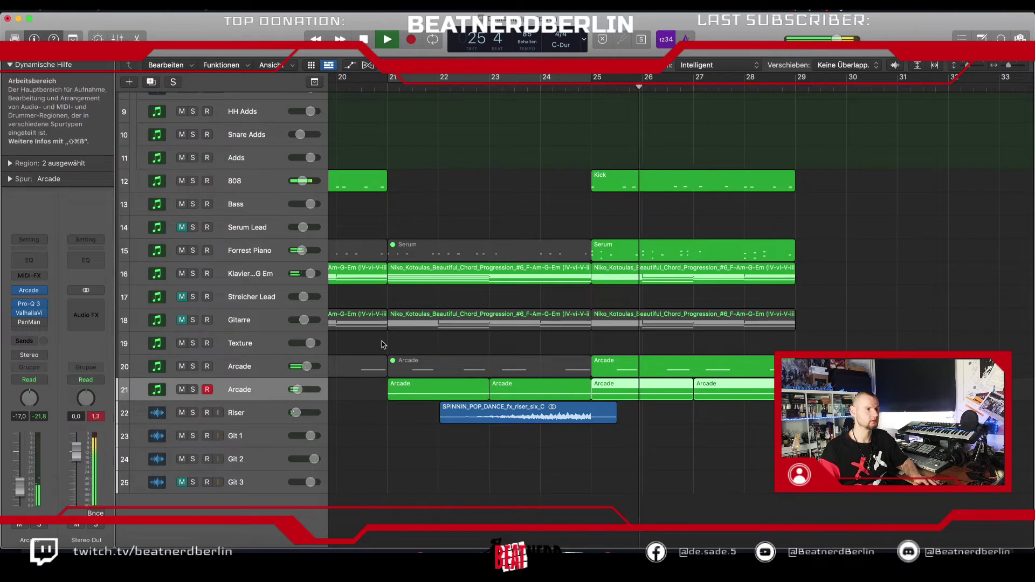
key("space")
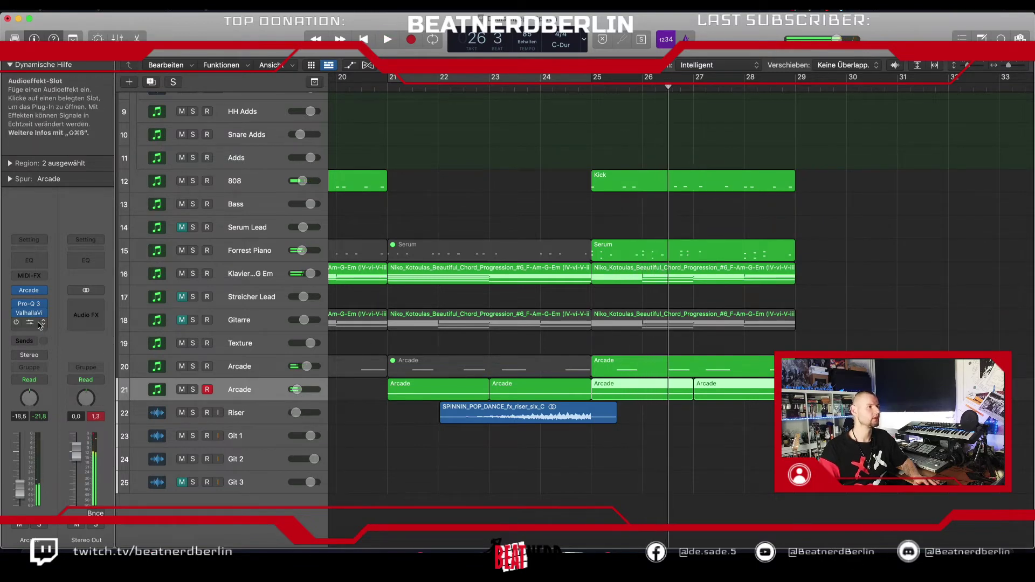
- Replace PanMan with the Waves S1 Imager (s) on the second Arcade track, load a preset with width 2.00, and close the plug-in
left_click(43, 324)
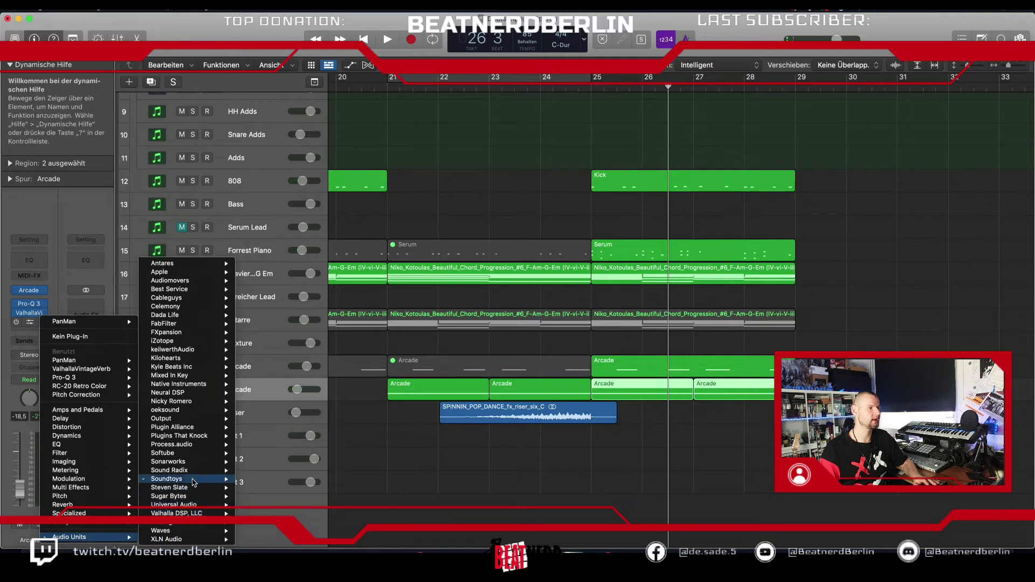
mouse_move(189, 531)
scroll(330, 415, "down", 10)
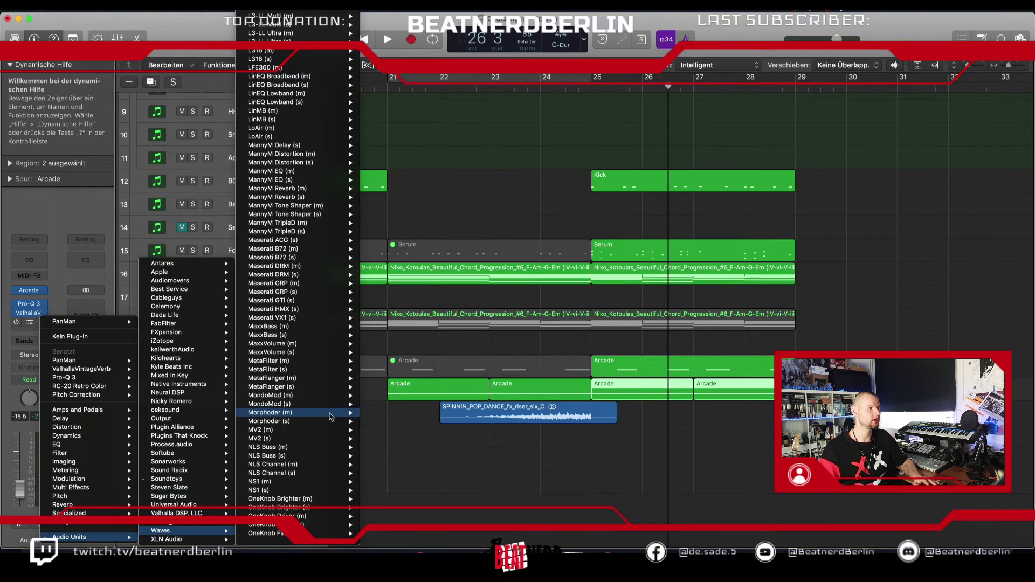
scroll(330, 415, "down", 20)
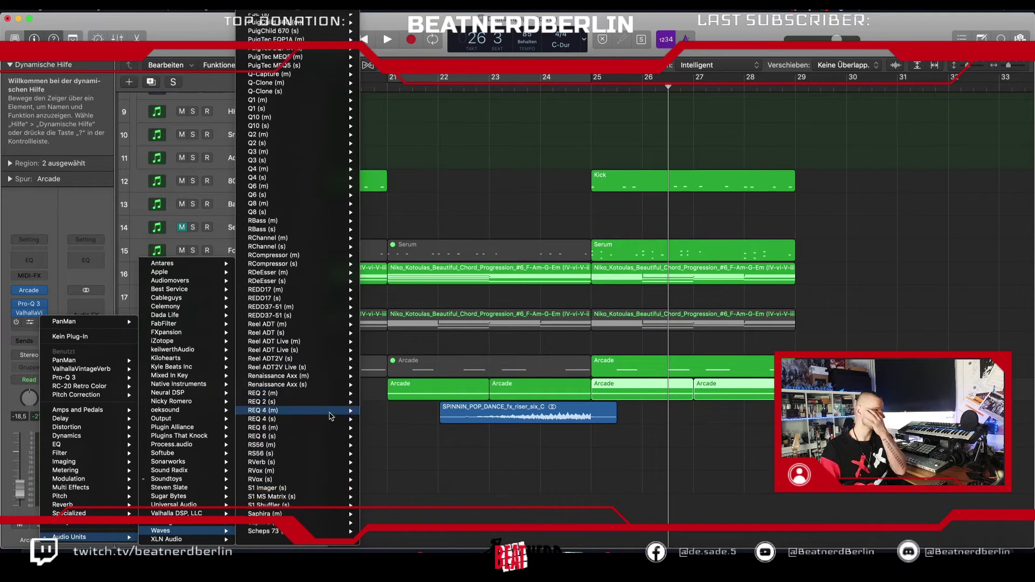
scroll(330, 417, "down", 10)
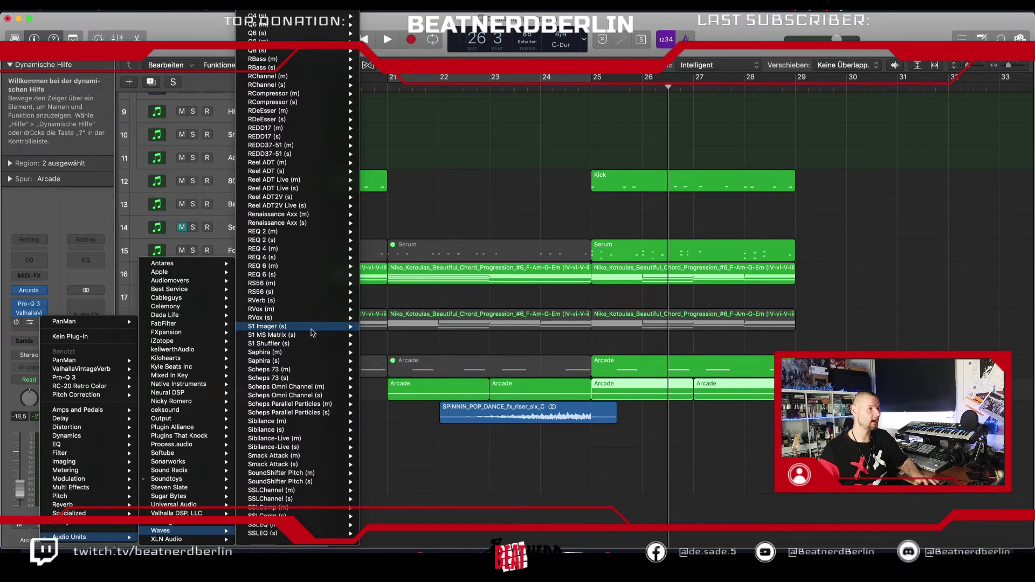
left_click(368, 327)
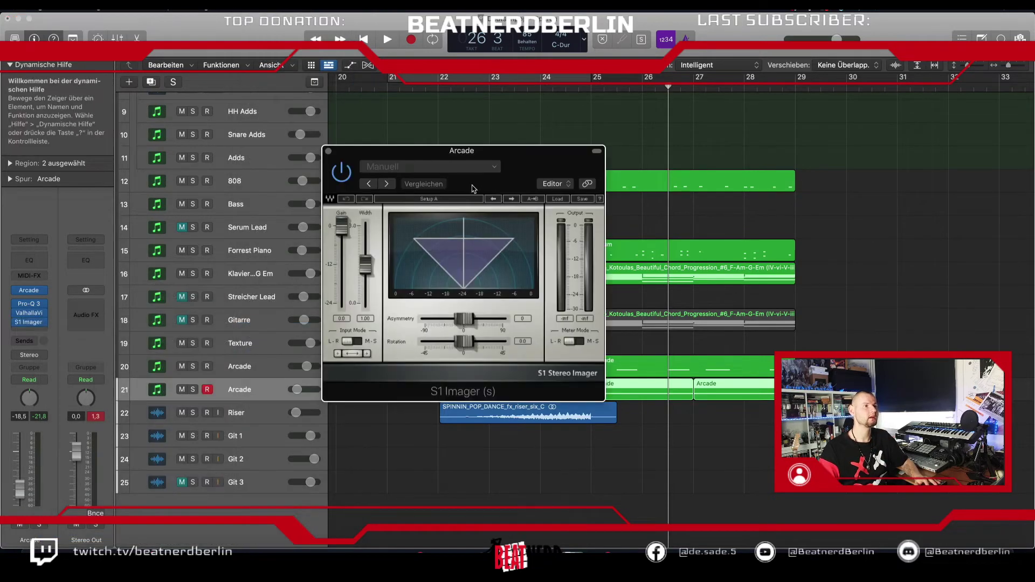
left_click(511, 200)
left_click(511, 199)
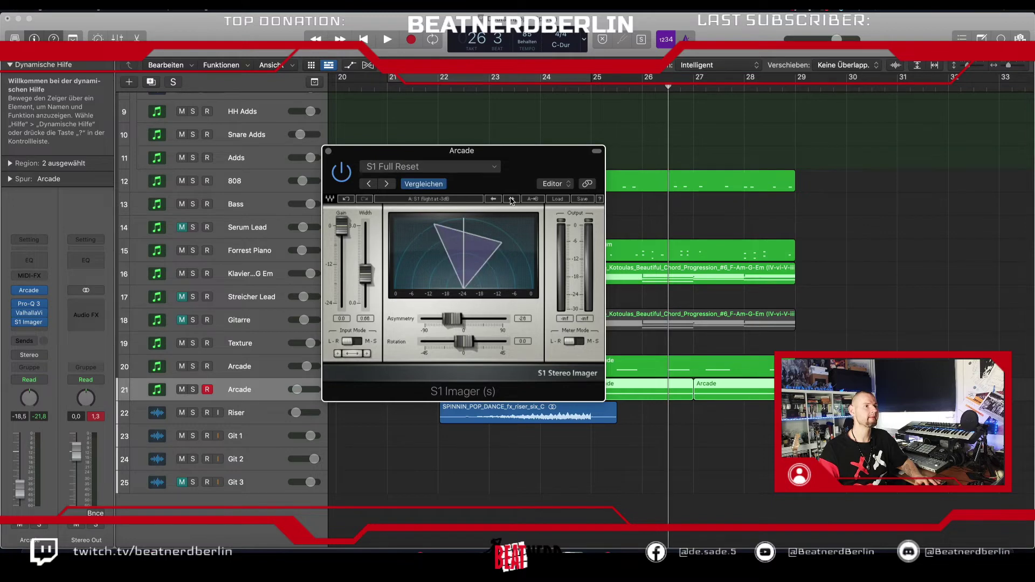
left_click(511, 199)
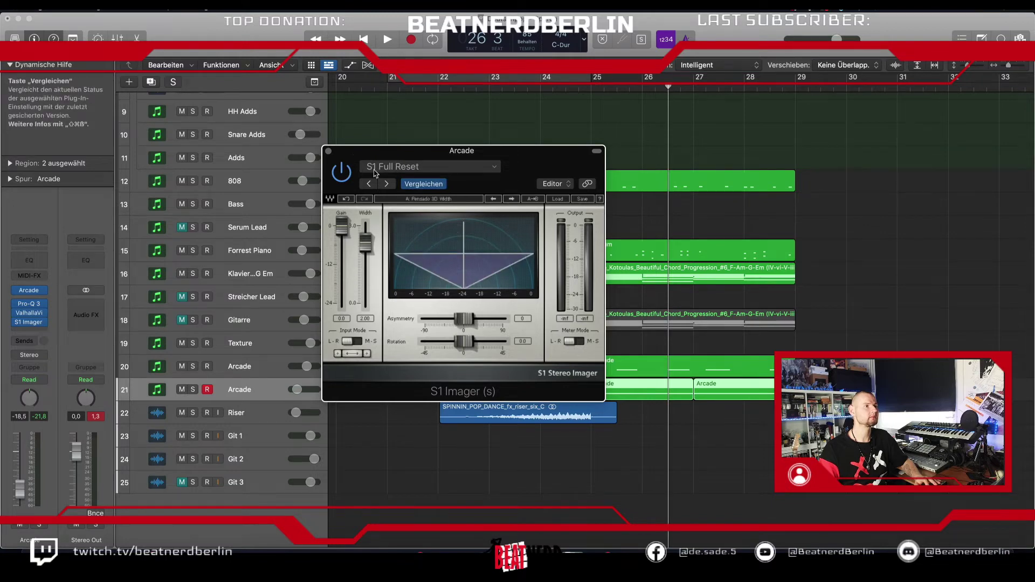
left_click(328, 151)
- Cycle bars 21–25, set the second Arcade track's ValhallaVintageVerb mix to 33.6 %, and close its plug-in windows
left_click(413, 77)
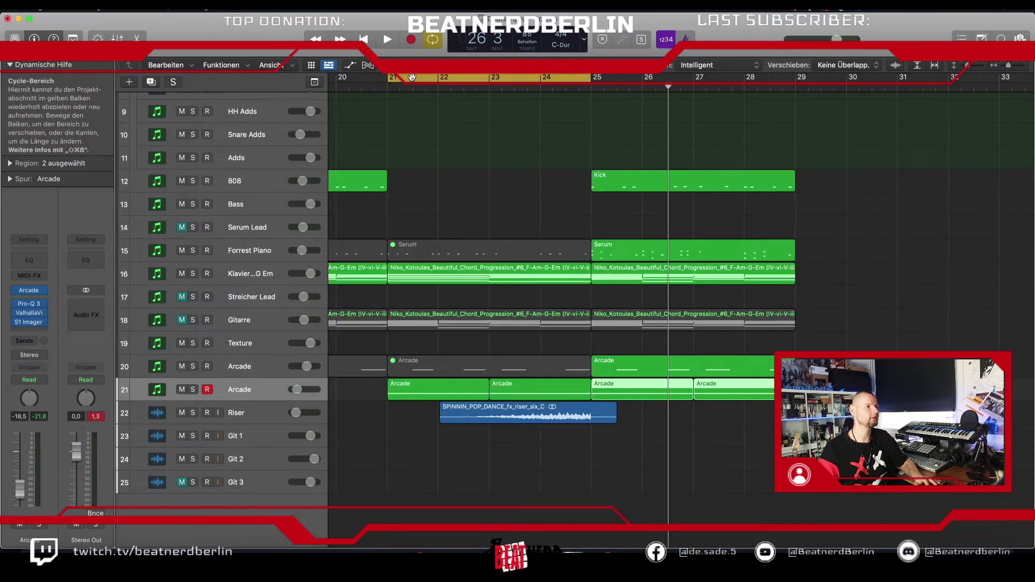
left_click(40, 314)
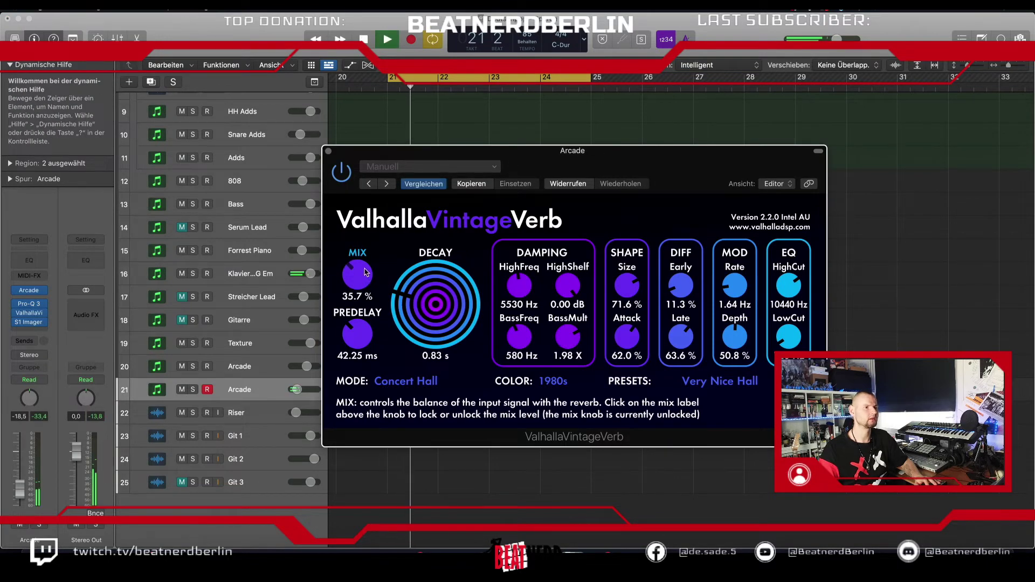
left_click_drag(362, 273, 363, 279)
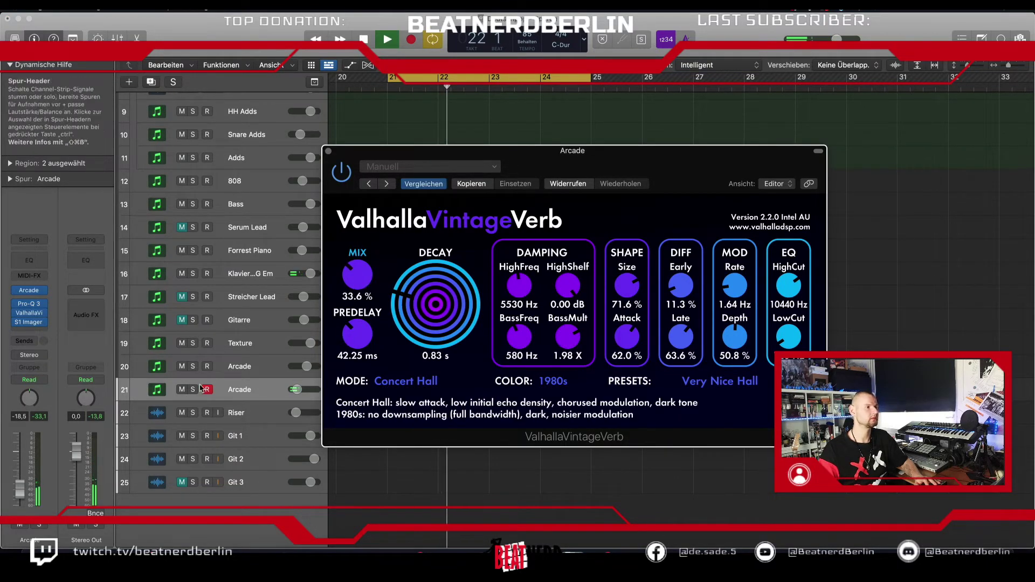
left_click(30, 293)
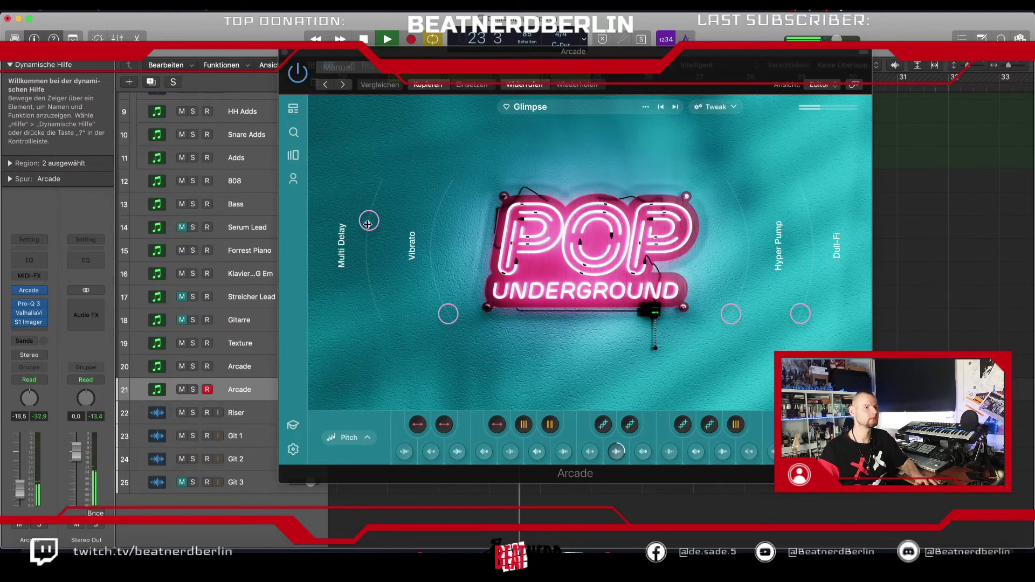
left_click(284, 52)
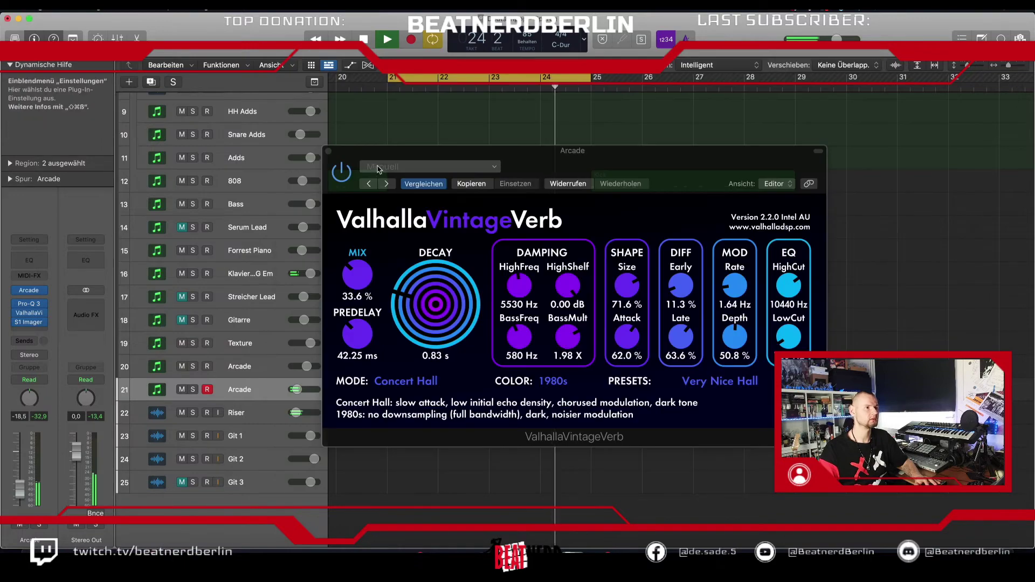
left_click(328, 151)
- Raise the second Arcade track's volume to -16.6 dB, then play the arrangement from about bar 19 without the cycle
key("space")
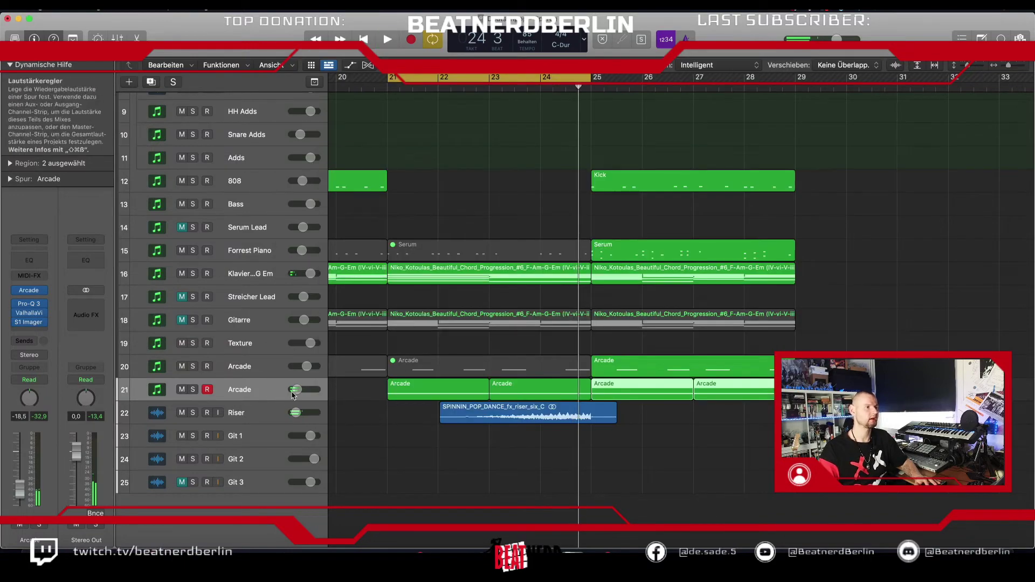
key("c")
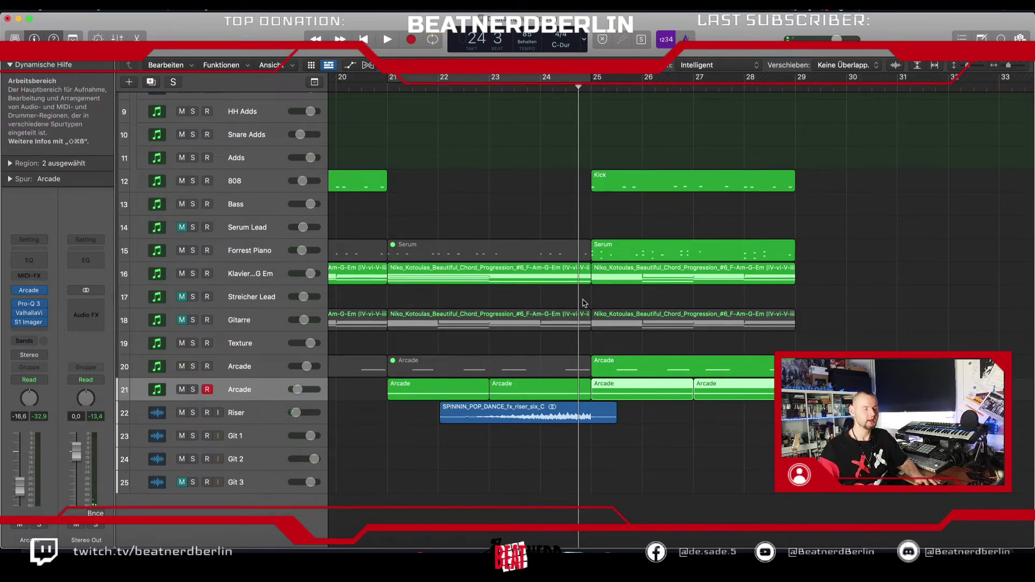
scroll(583, 303, "left", 5)
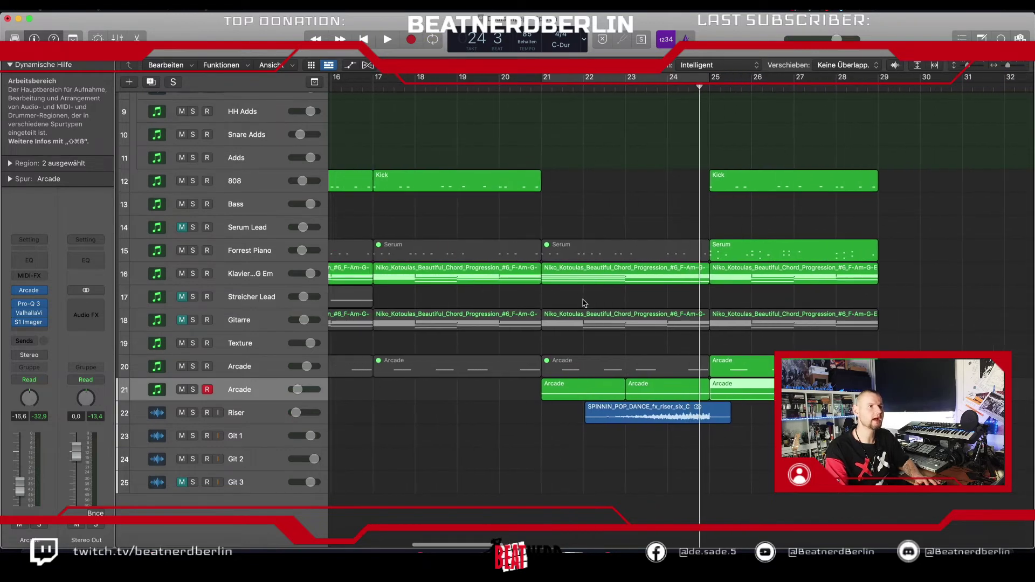
scroll(582, 303, "up", 1)
scroll(583, 303, "up", 1)
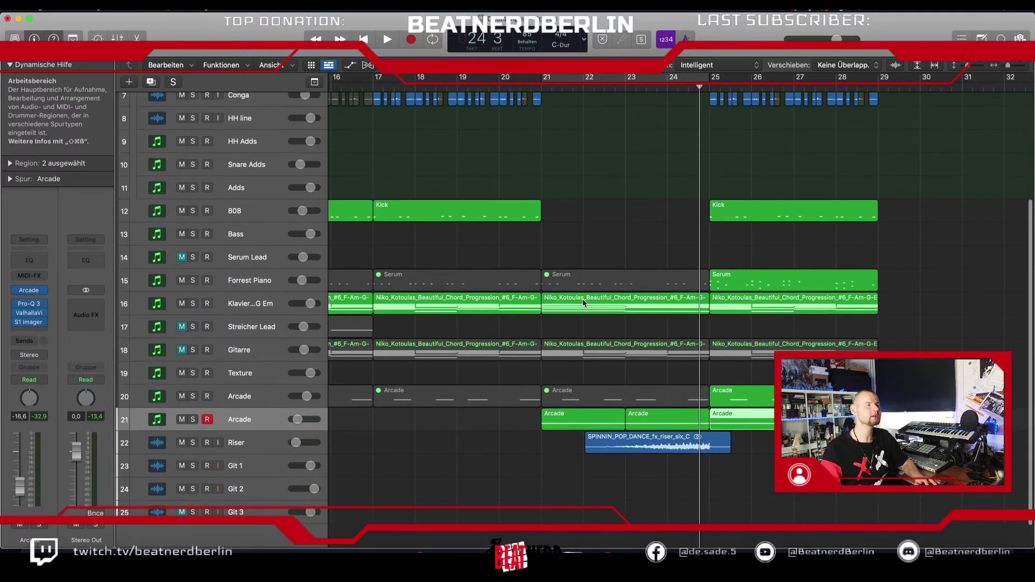
left_click(456, 87)
key("space")
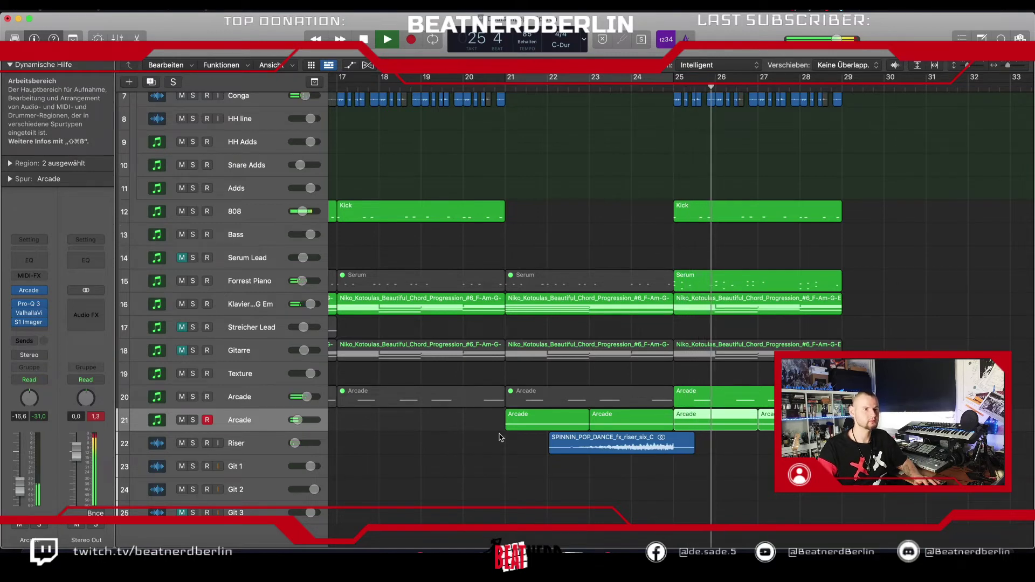
- Copy all regions from bars 25–29 to bars 29–33 across the tracks and stop playback
scroll(499, 438, "right", 5)
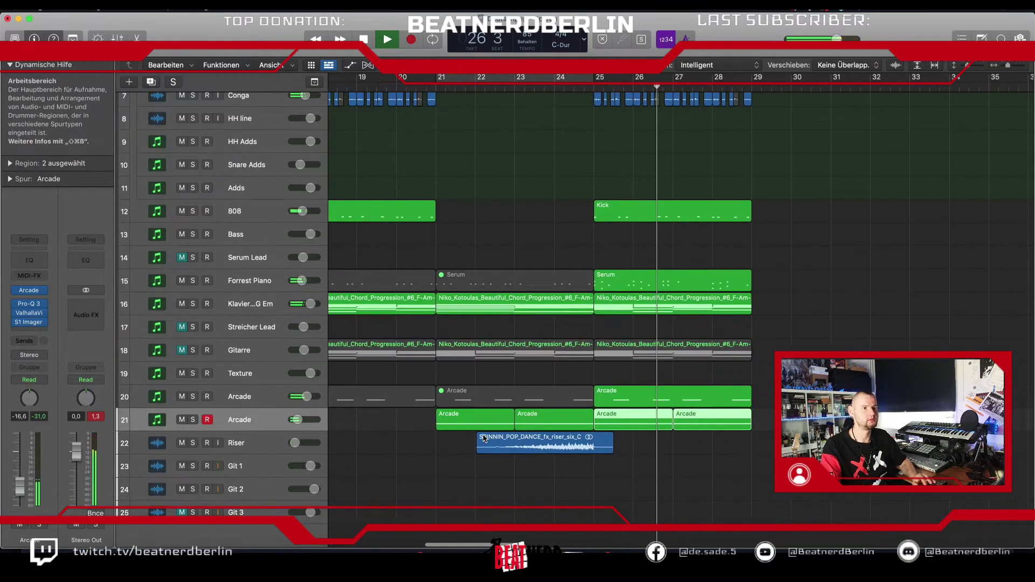
scroll(485, 438, "up", 2)
mouse_move(719, 499)
left_mouse_down()
mouse_move(538, 86)
mouse_move(559, 76)
mouse_move(517, 101)
mouse_move(644, 518)
mouse_move(741, 545)
mouse_move(719, 481)
mouse_move(719, 492)
left_mouse_up()
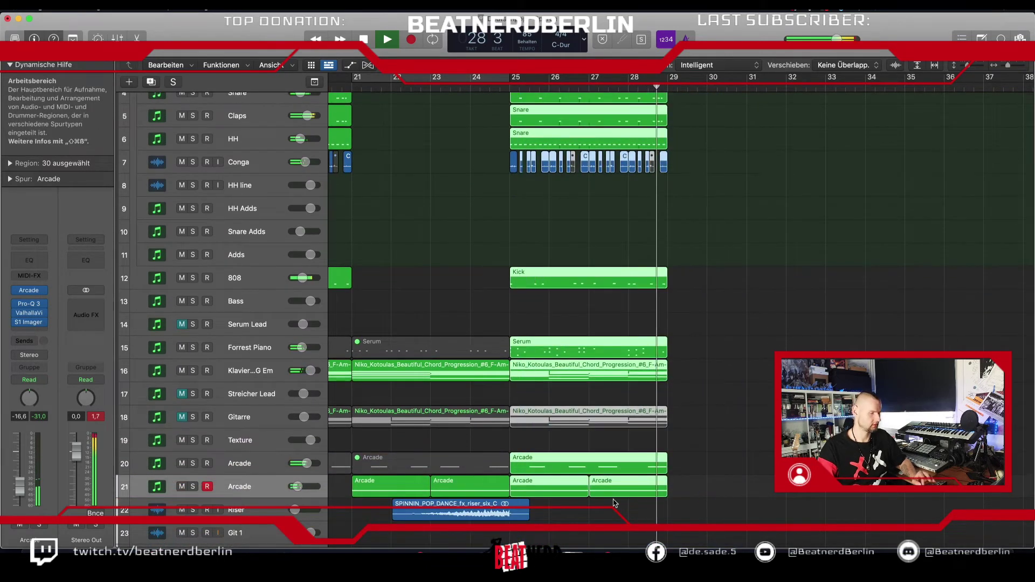
left_click_drag(544, 490, 684, 474)
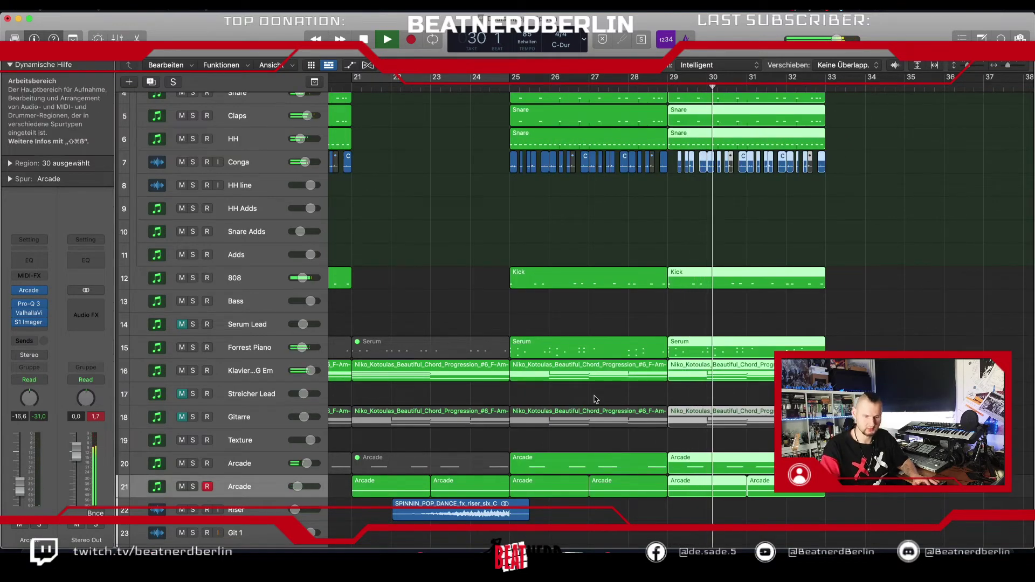
key("space")
- Return the playhead to the start of the project and save the project
scroll(626, 437, "left", 5)
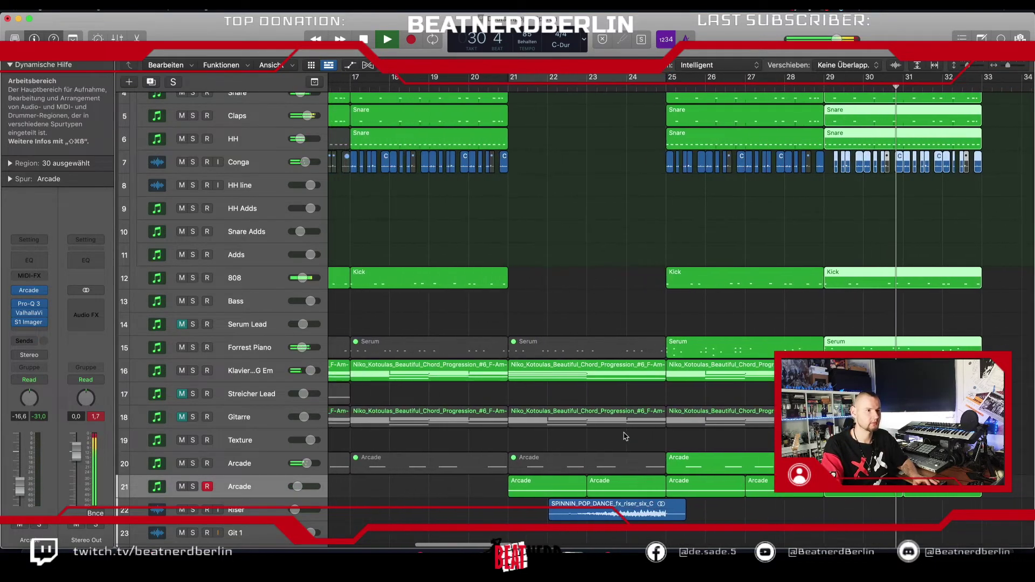
key("super+Left")
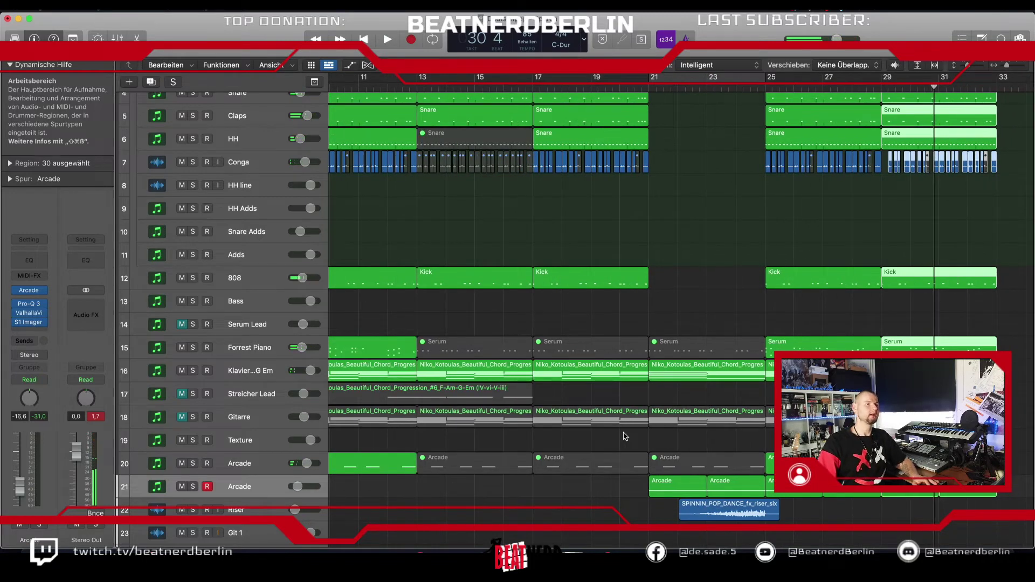
scroll(626, 437, "left", 10)
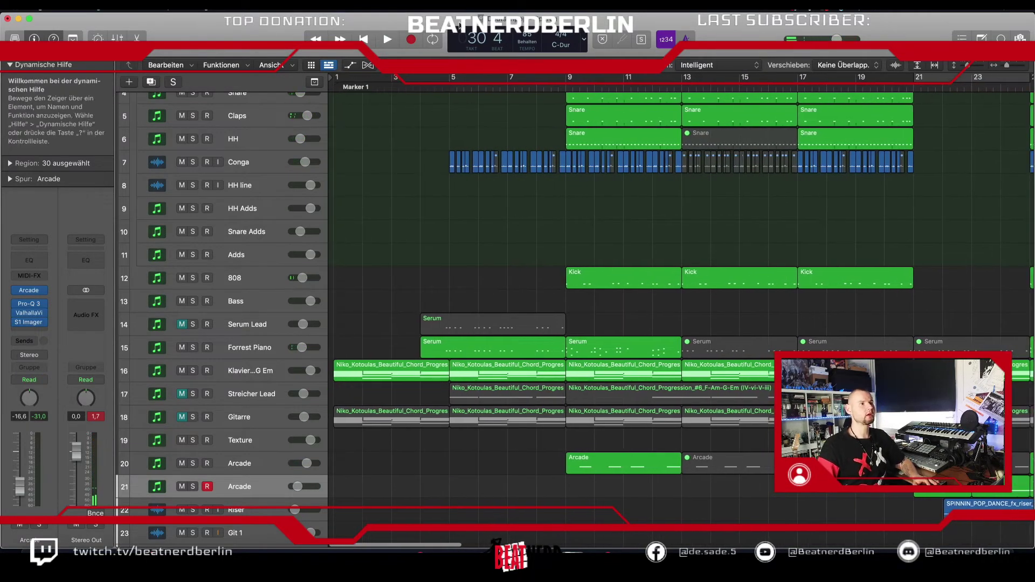
left_click(93, 8)
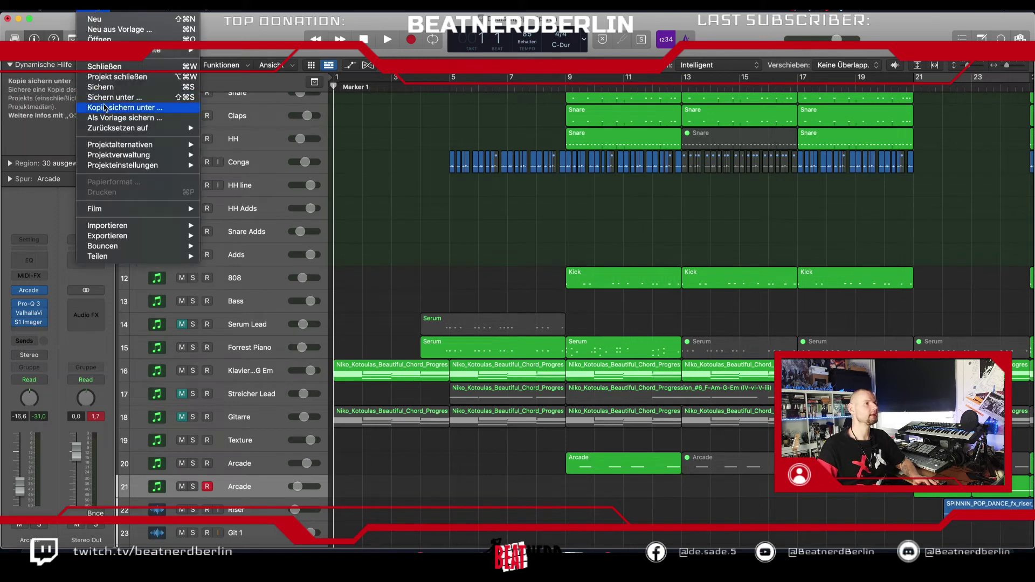
left_click(106, 86)
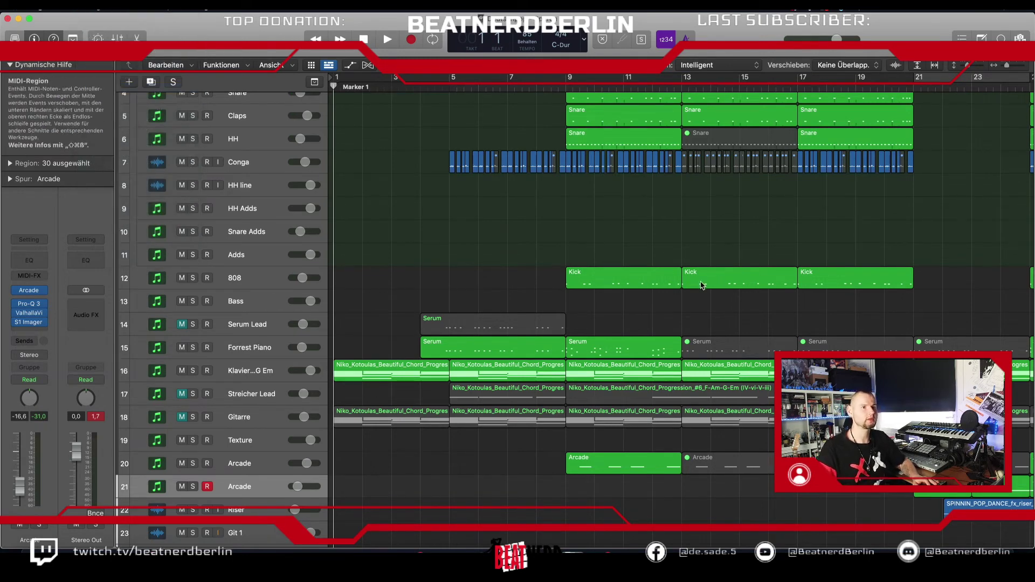
- Copy a four-bar block of Conga regions into bars 21–25 and unmute the Gitarre track
left_click_drag(929, 203, 915, 170)
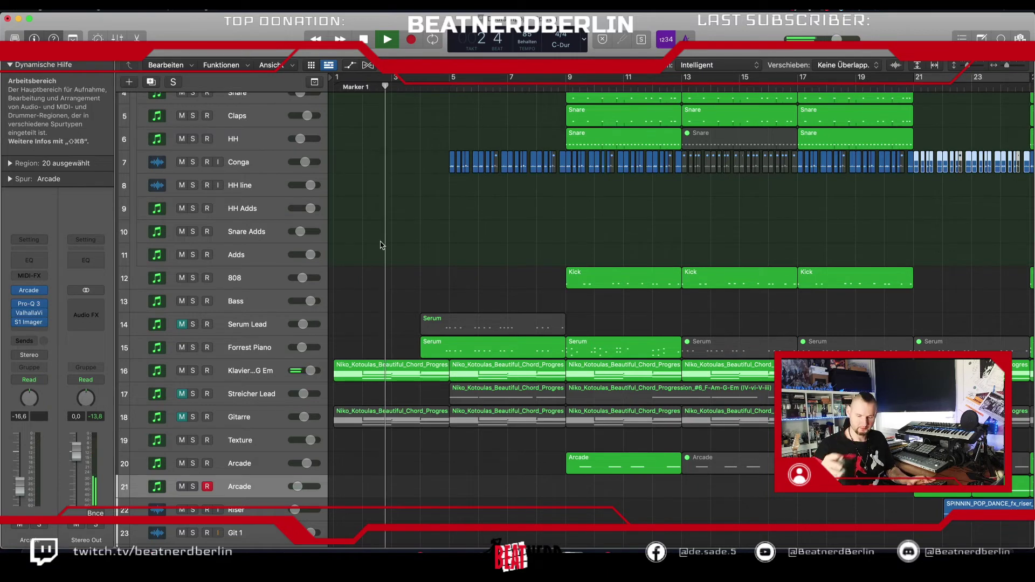
left_click(181, 418)
scroll(577, 430, "right", 10)
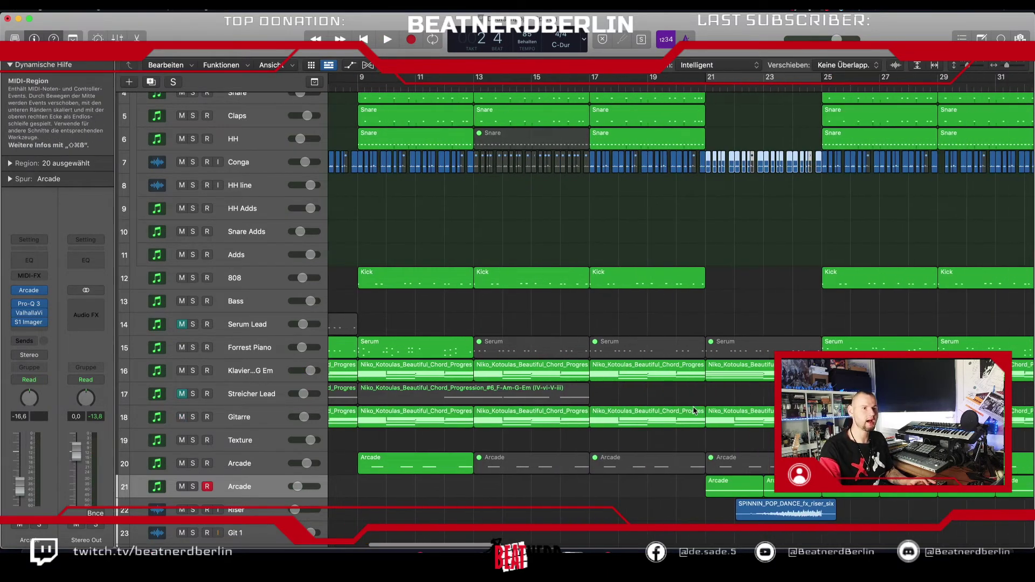
left_click_drag(578, 426, 613, 411)
scroll(613, 411, "left", 10)
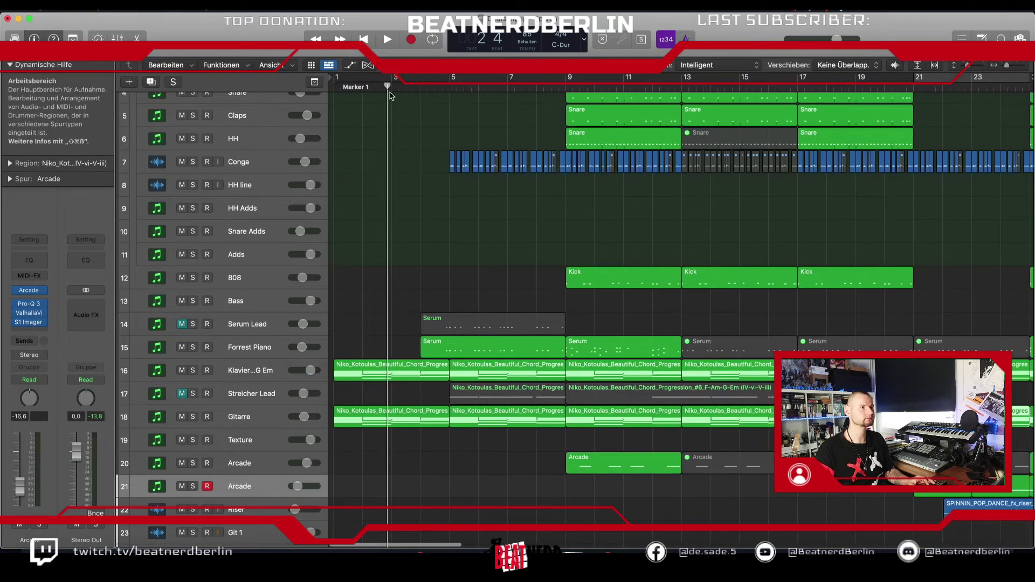
- Play the arrangement from the start to check the Gitarre part and the transition into the break at bar 21
key("Return")
key("space")
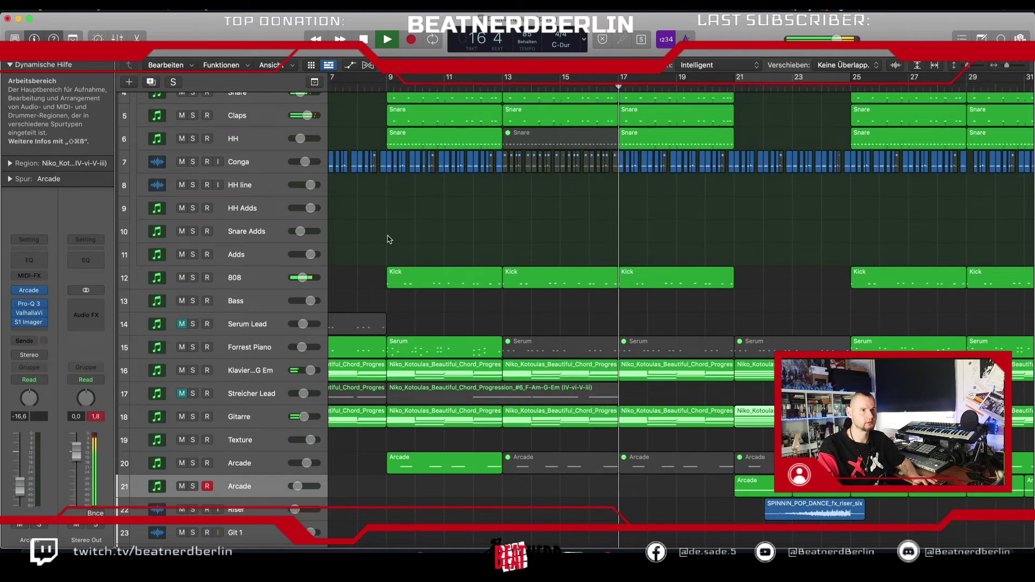
scroll(460, 258, "right", 5)
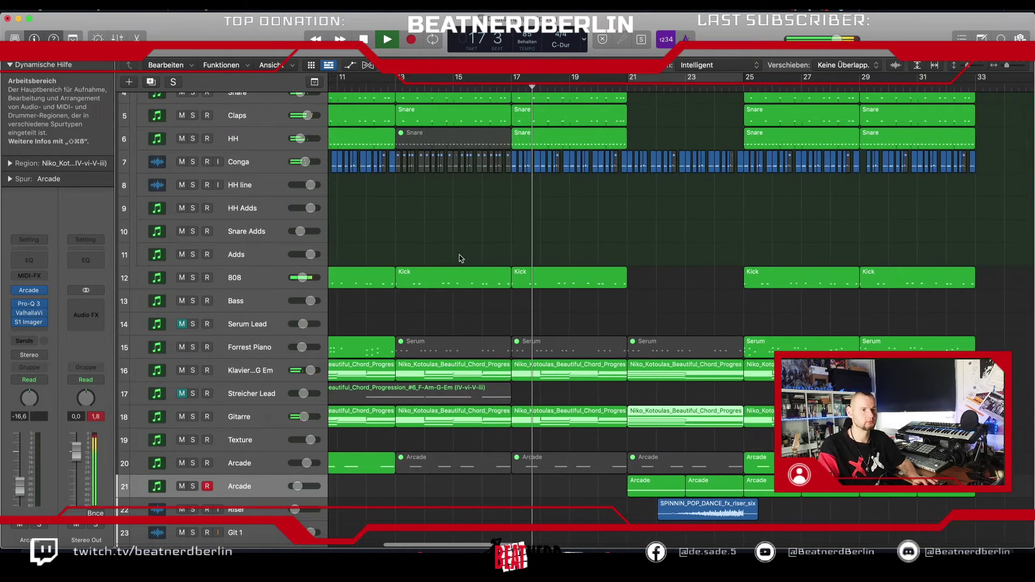
scroll(459, 258, "right", 5)
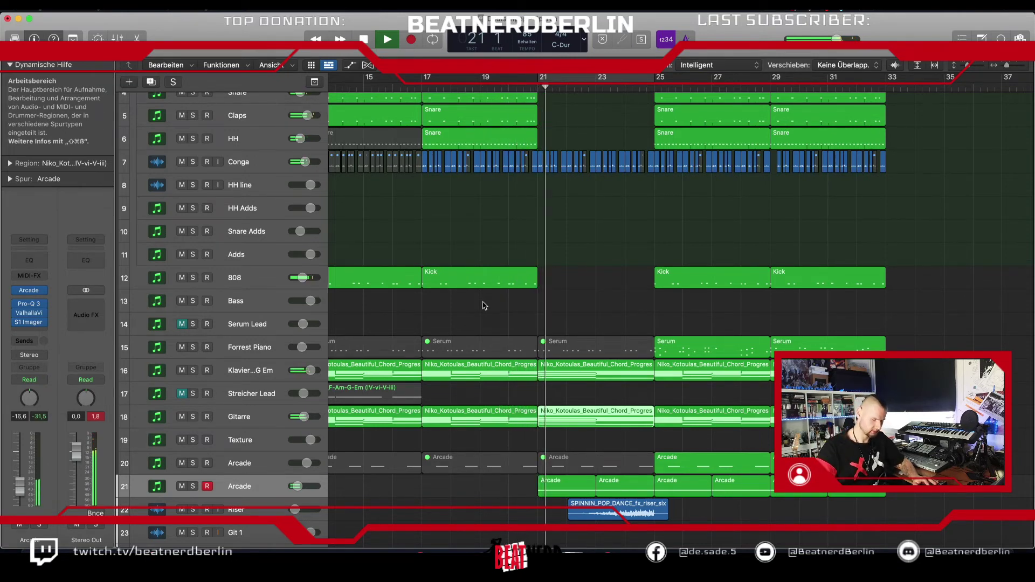
- Stop playback and mute the lowest note of each chord in the Gitarre region at bars 21–25
key("space")
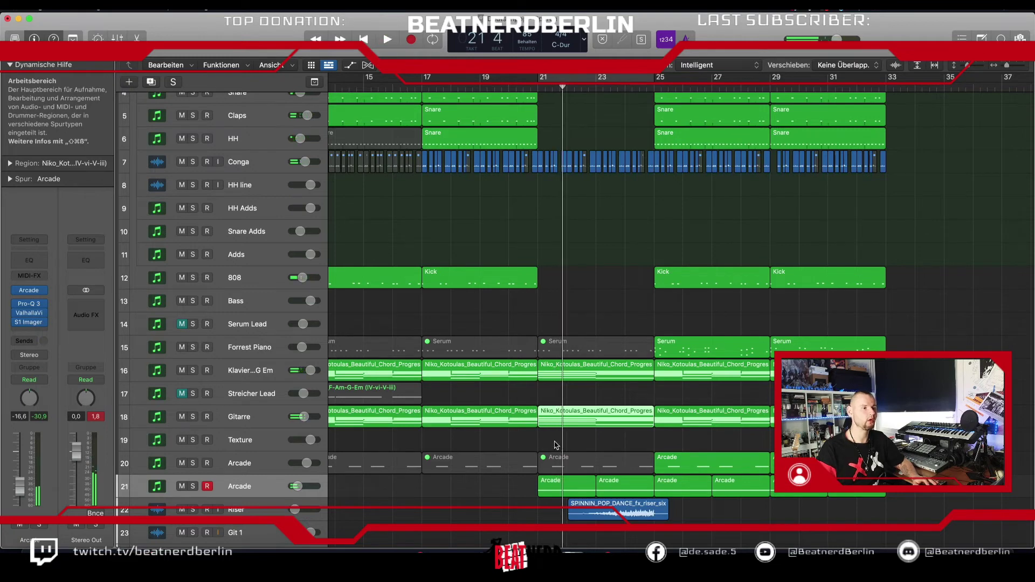
left_click(553, 429)
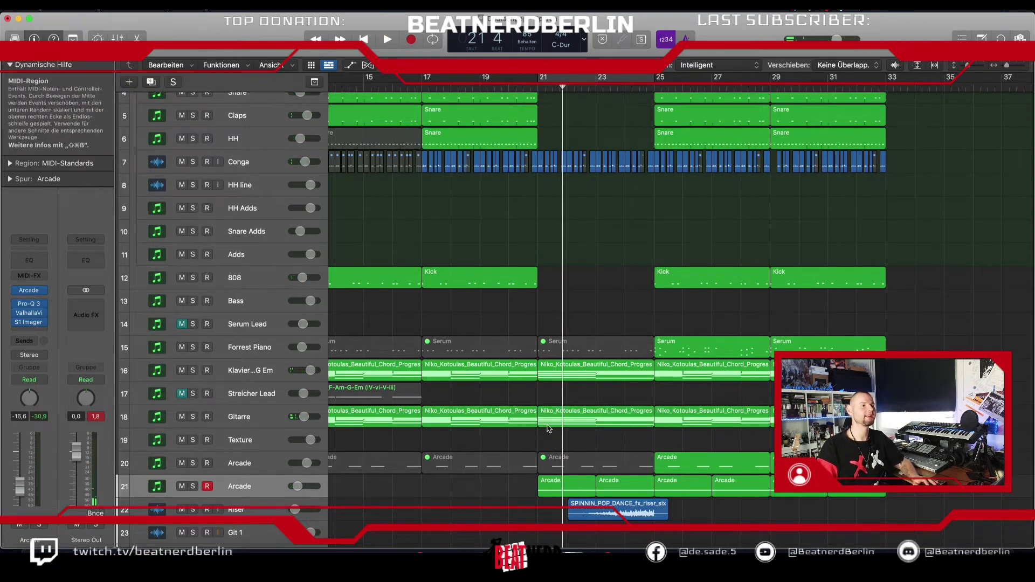
double_click(552, 434)
scroll(528, 448, "up", 10)
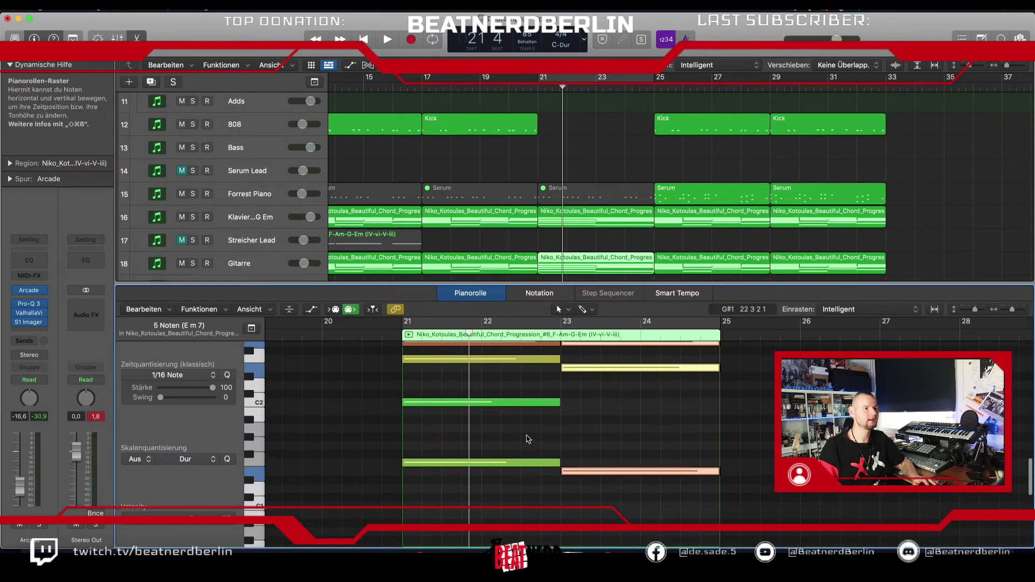
scroll(527, 438, "down", 10)
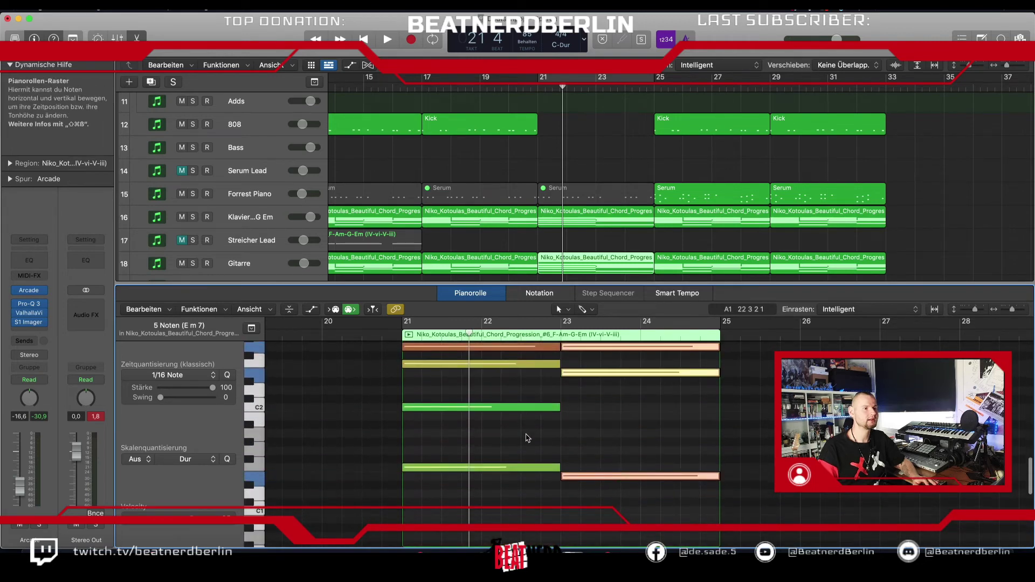
left_click(514, 468)
left_click_drag(519, 522, 533, 503)
key("ctrl+m")
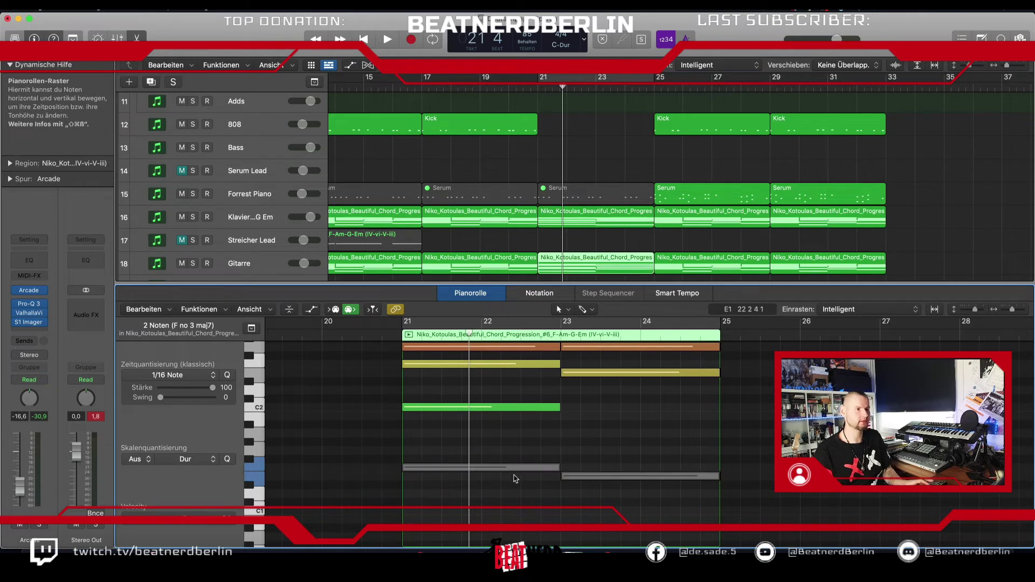
- Listen to the thinned Gitarre chords at bars 21–25, soloed and with the other tracks, and close the piano roll
scroll(508, 467, "up", 2)
left_click(493, 433)
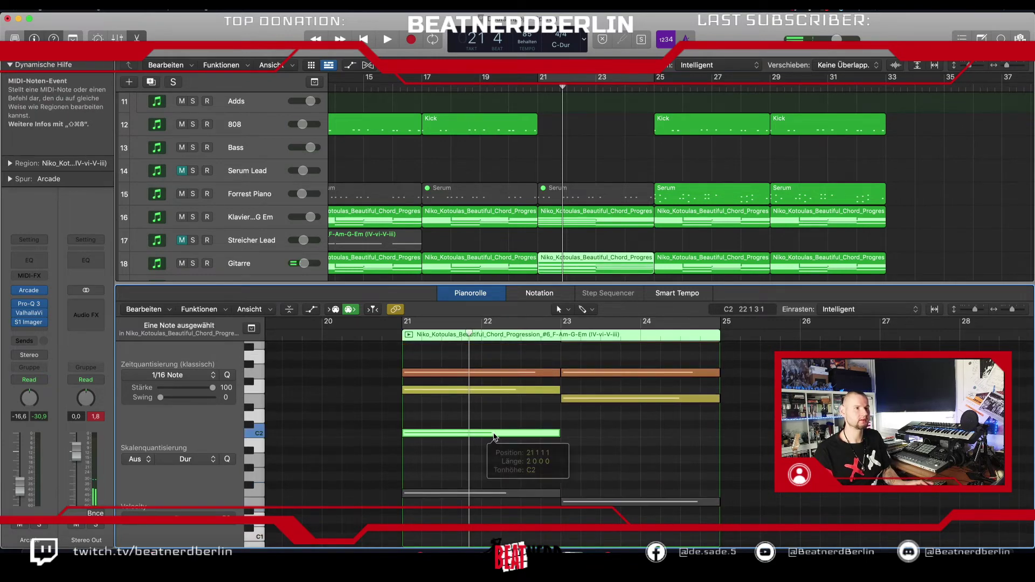
key("shift+space")
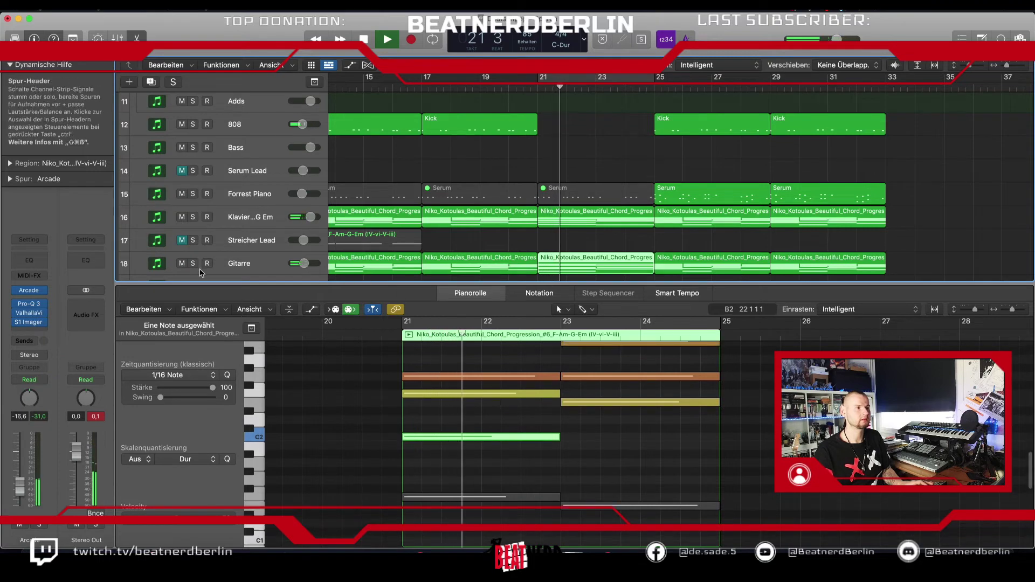
left_click(193, 263)
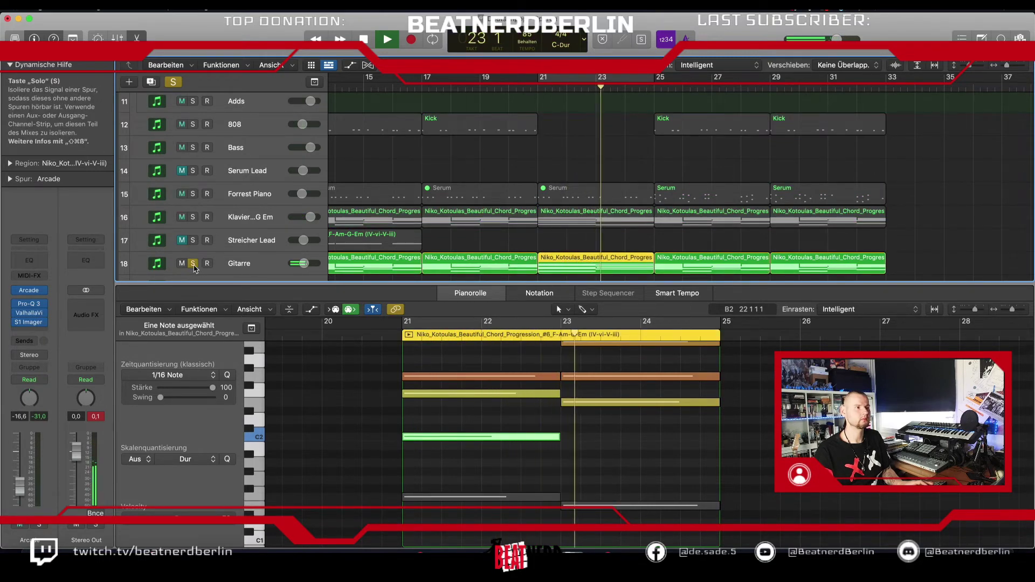
left_click(193, 263)
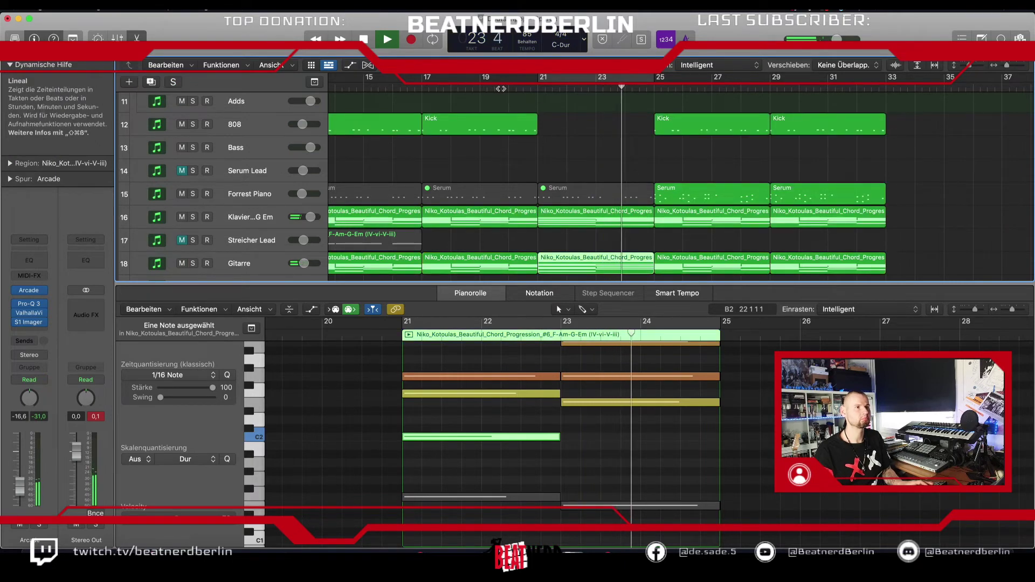
left_click(511, 87)
key("e")
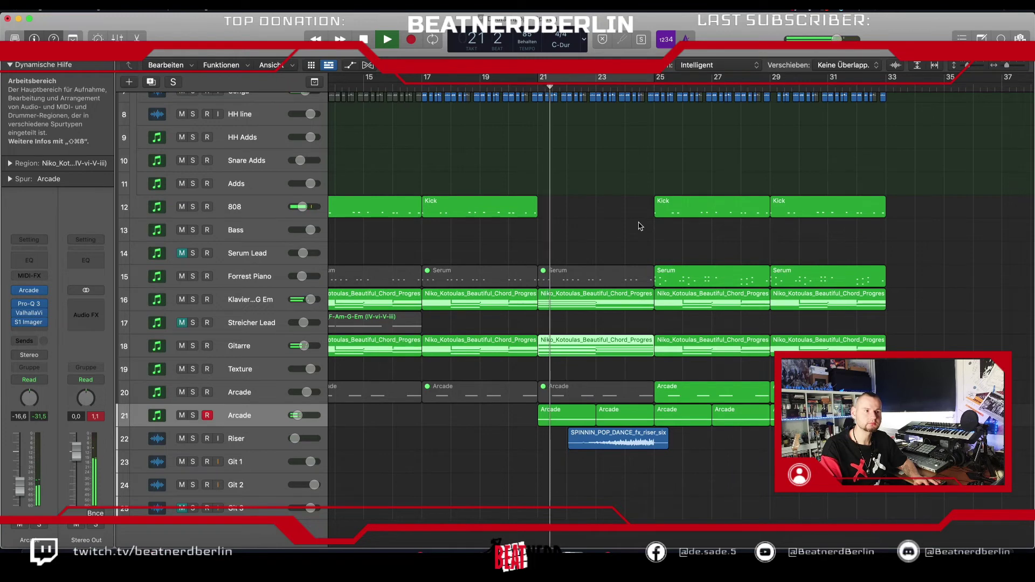
- Stop playback, duplicate the Conga track and turn on the cycle range over bars 21–25
scroll(639, 225, "up", 1)
scroll(639, 226, "up", 3)
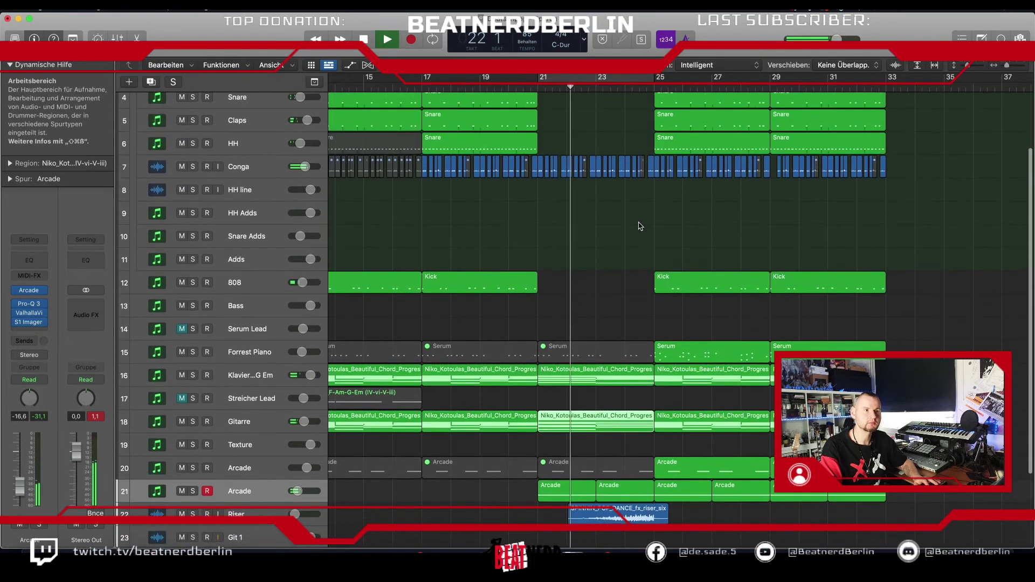
key("super+Right")
key("super+Right")
scroll(639, 225, "up", 3)
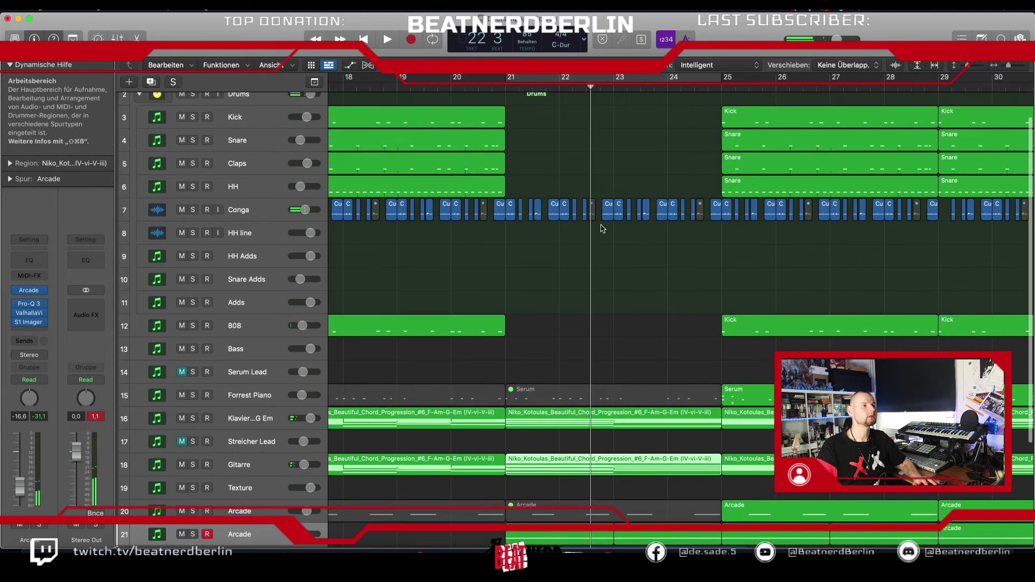
left_click(265, 212)
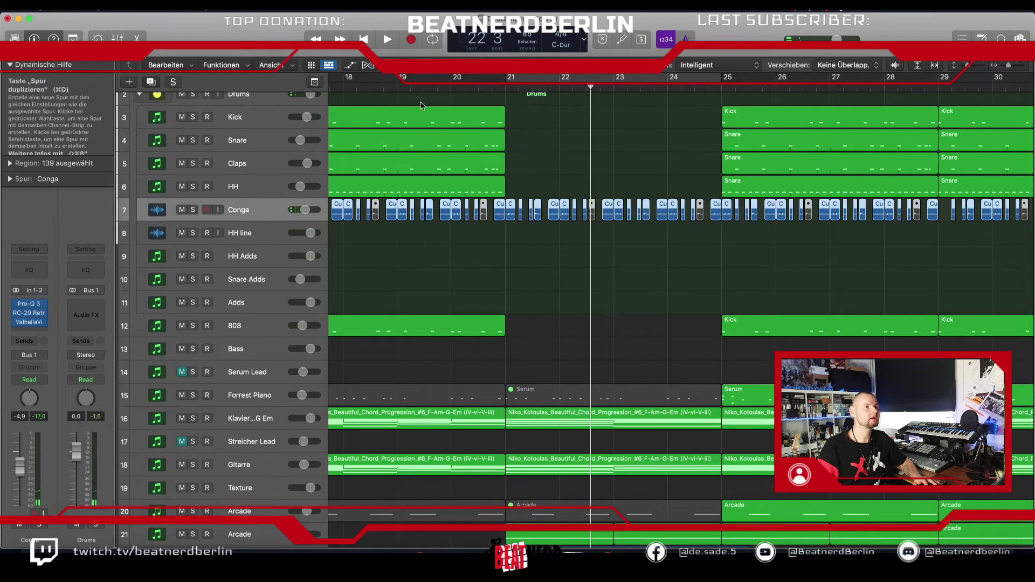
key("super+d")
key("c")
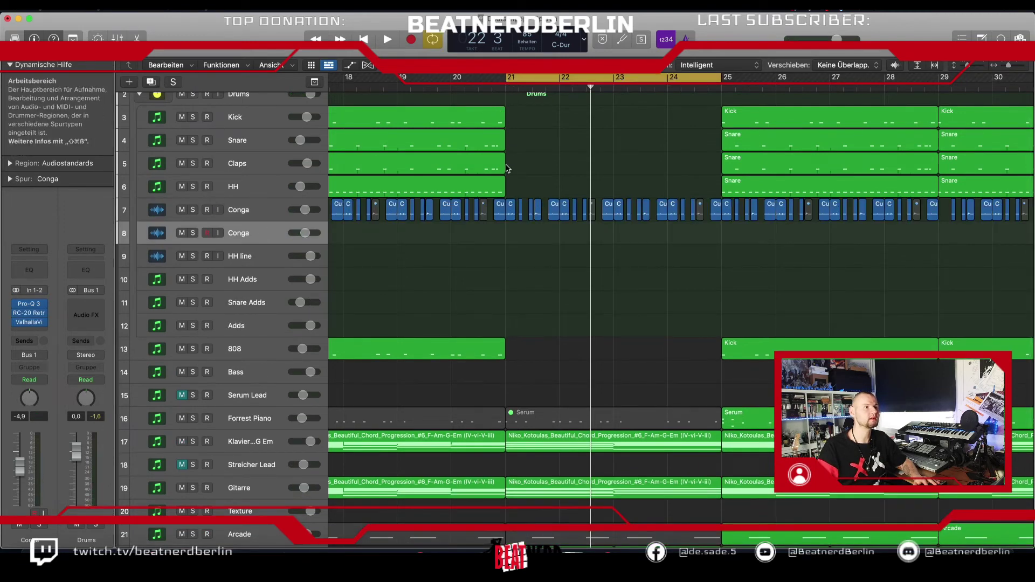
- Copy the Conga regions of bars 21–25 onto the duplicate Conga track and mute the originals
left_click_drag(512, 176, 713, 243)
left_click_drag(510, 211, 507, 233)
left_click_drag(510, 189, 723, 212)
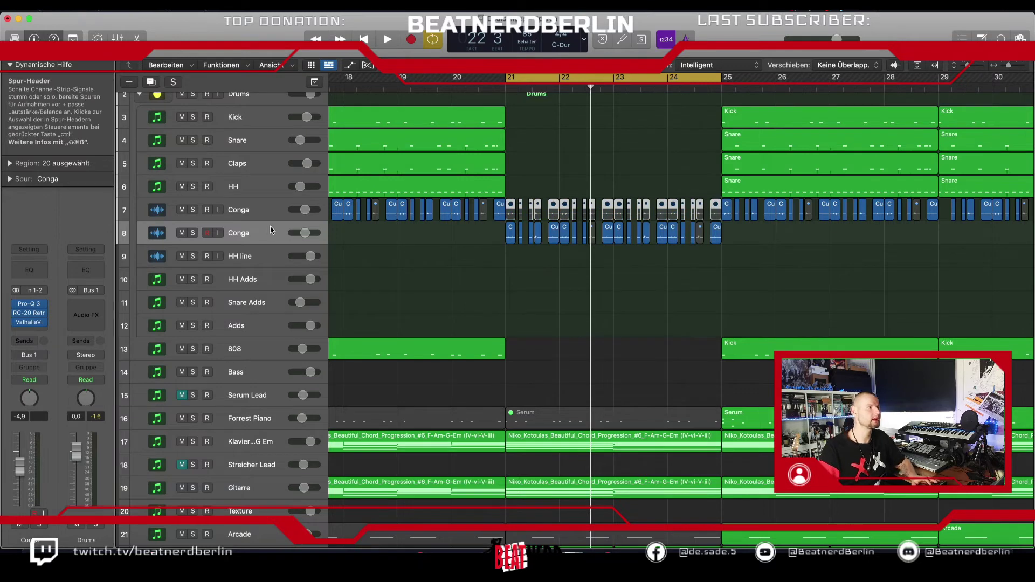
- Insert a stereo Channel EQ on the duplicate Conga track and load its Phone Filter Notch preset
left_click(41, 331)
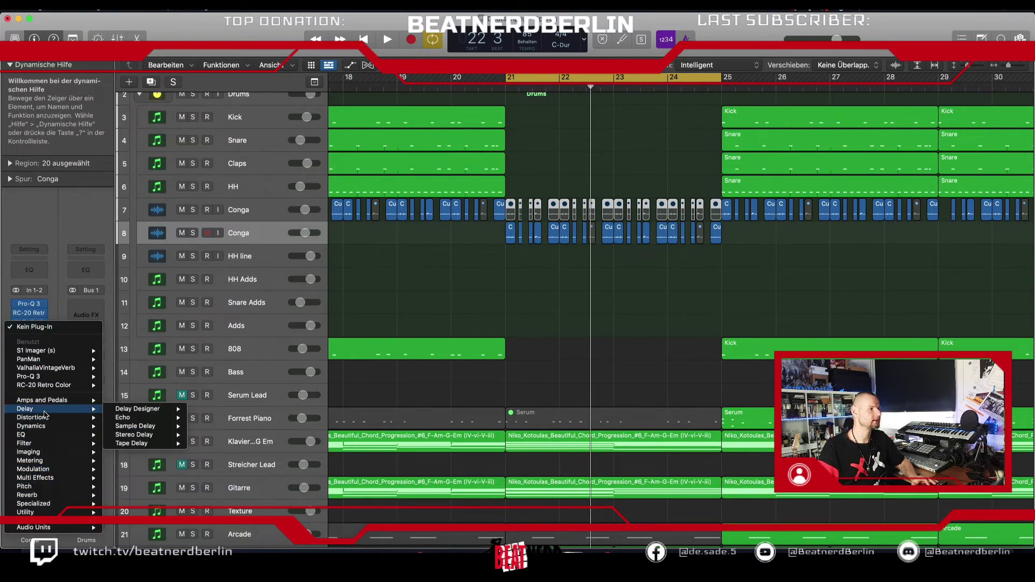
mouse_move(59, 440)
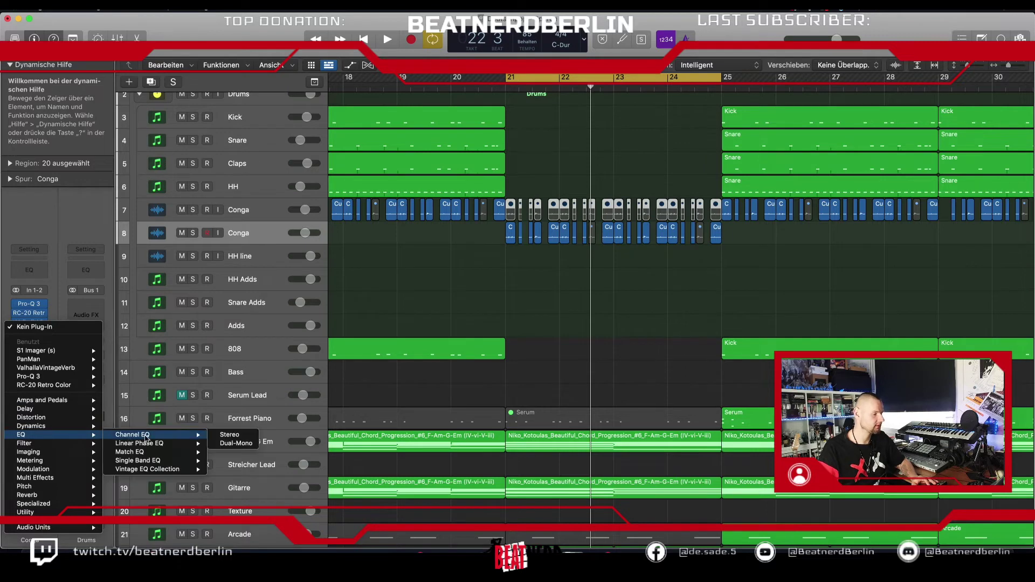
left_click(216, 436)
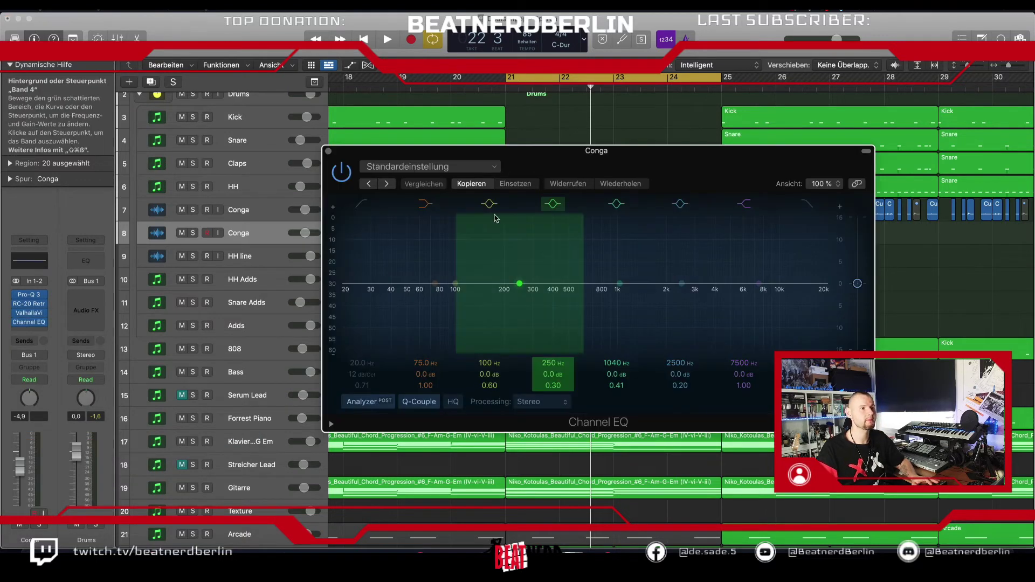
left_click(411, 168)
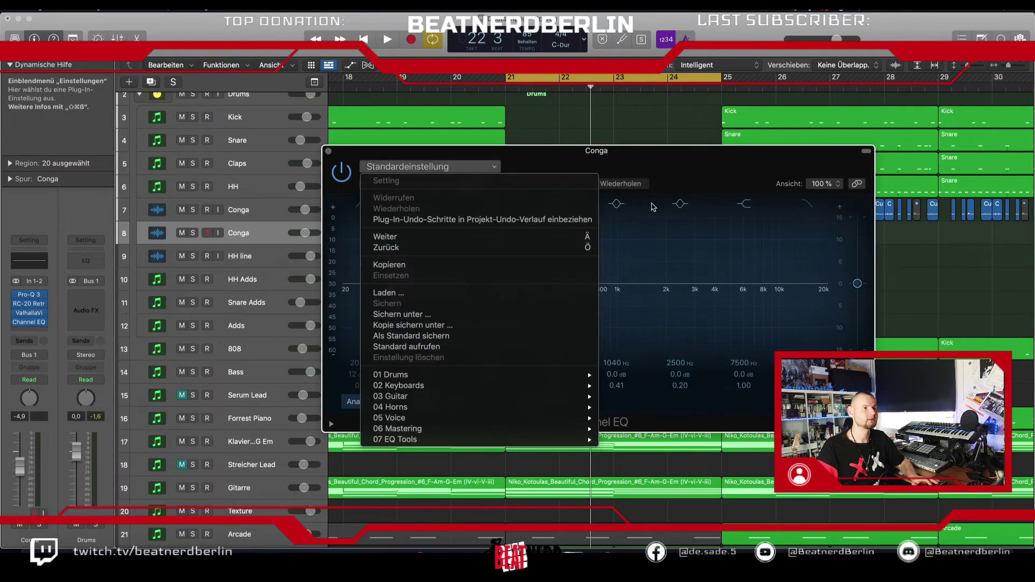
left_click(652, 207)
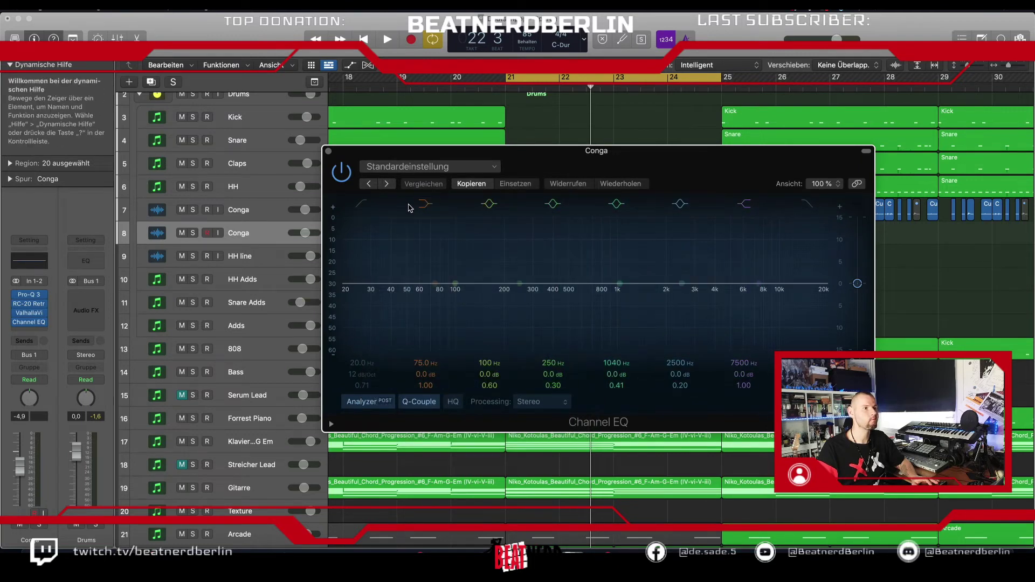
left_click(426, 167)
mouse_move(443, 425)
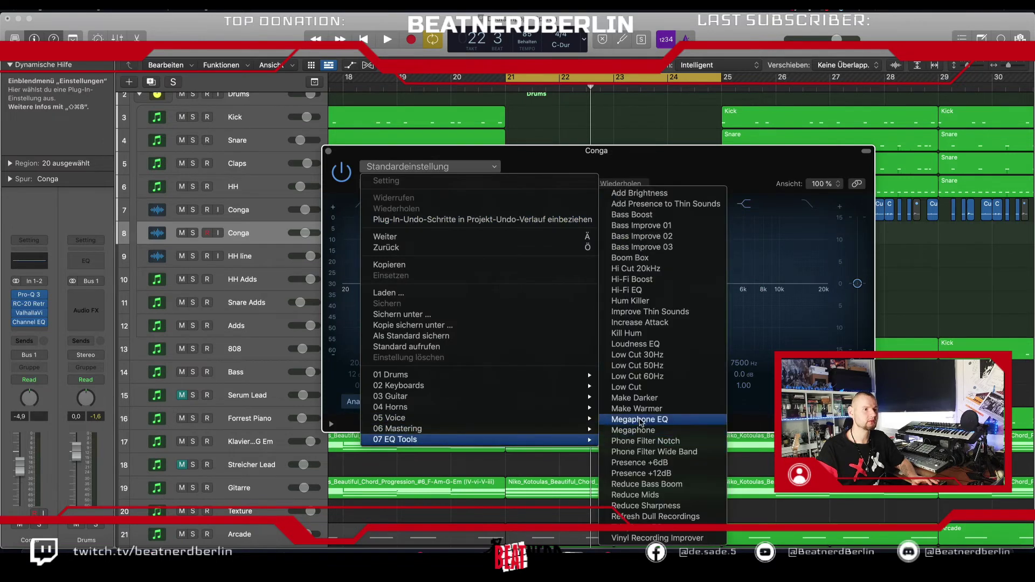
left_click(641, 443)
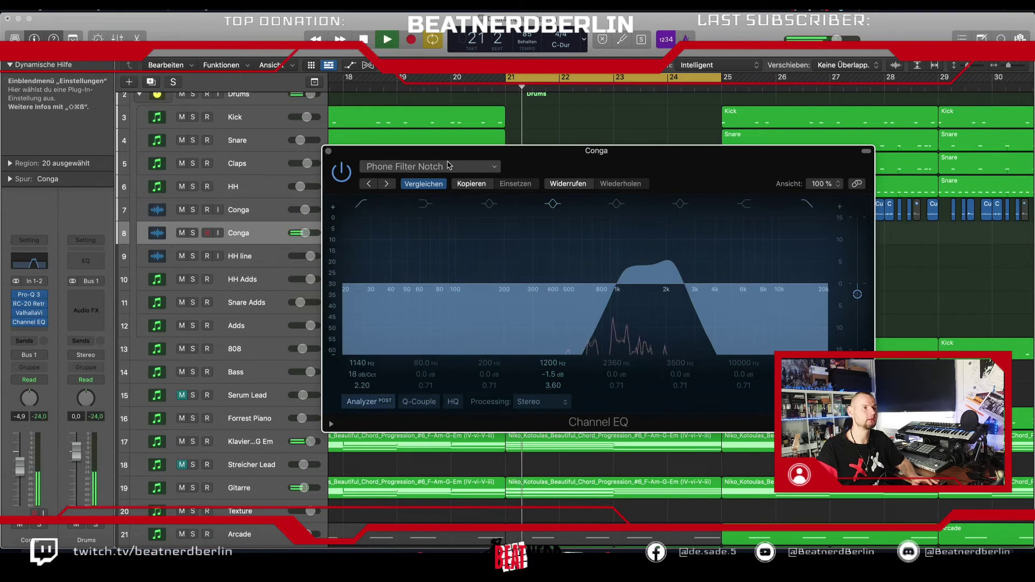
- Close the Channel EQ and play the break with cycling off to check the filtered Conga
left_click(328, 151)
left_click(521, 80)
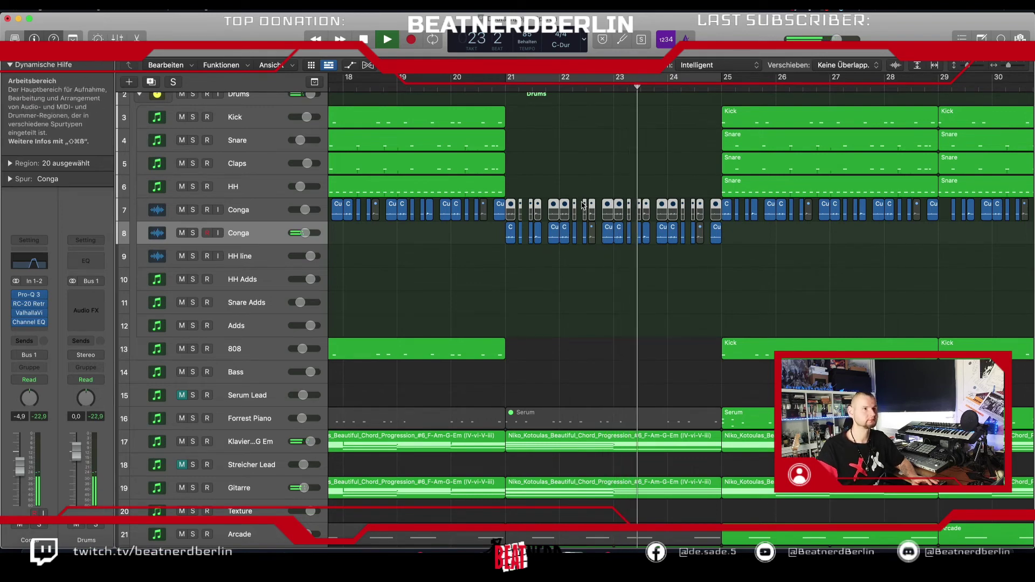
key("space")
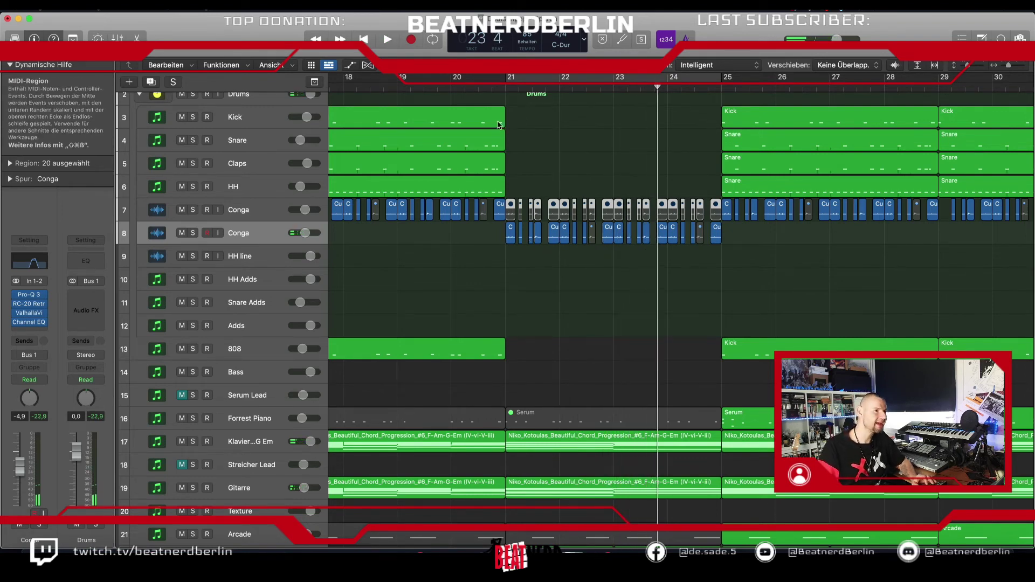
- Record a new kick pattern on the Kick track from bar 21 with the bars 21–25 cycle range on
left_click(520, 87)
left_click(523, 79)
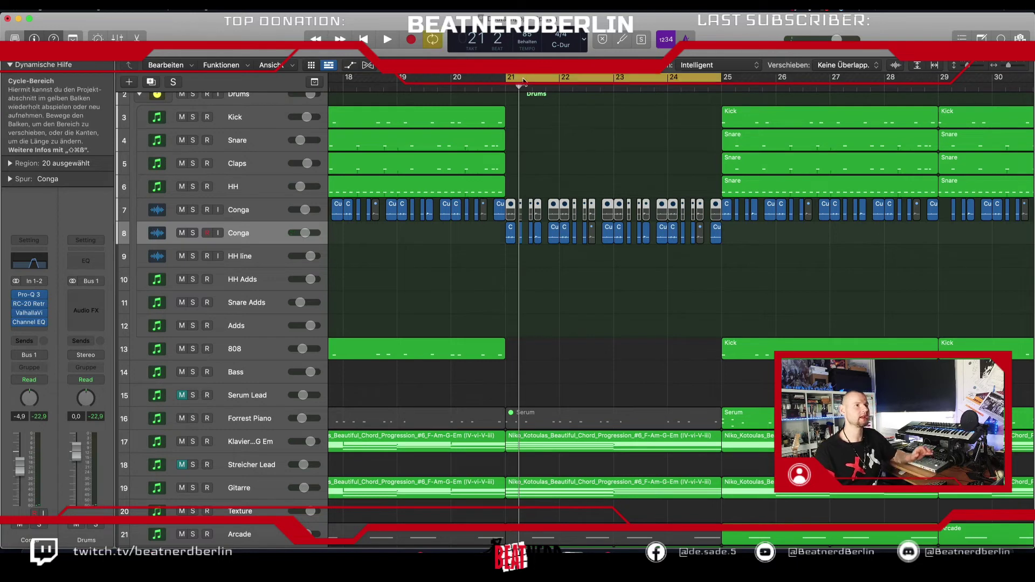
left_click(240, 120)
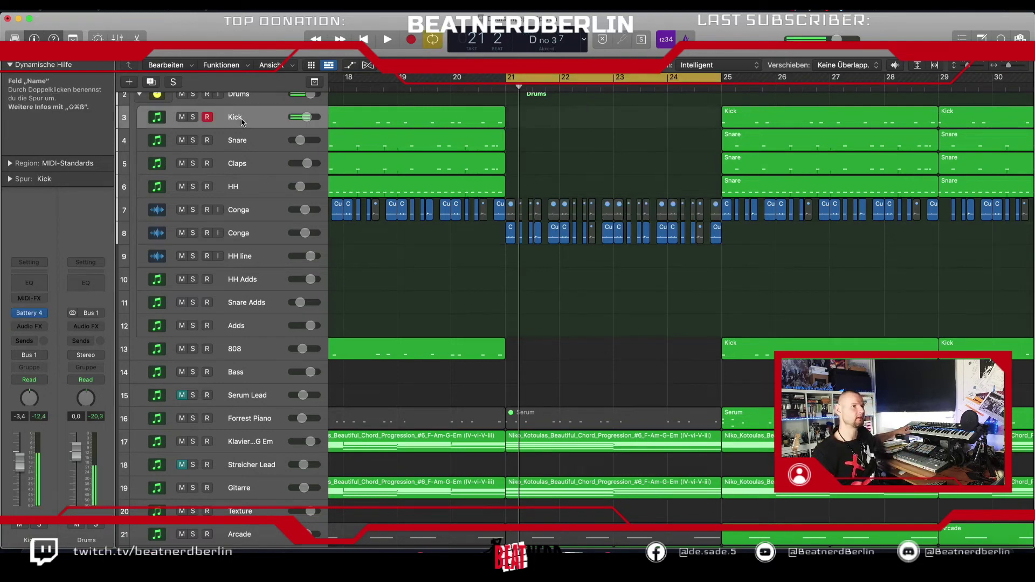
left_click(416, 41)
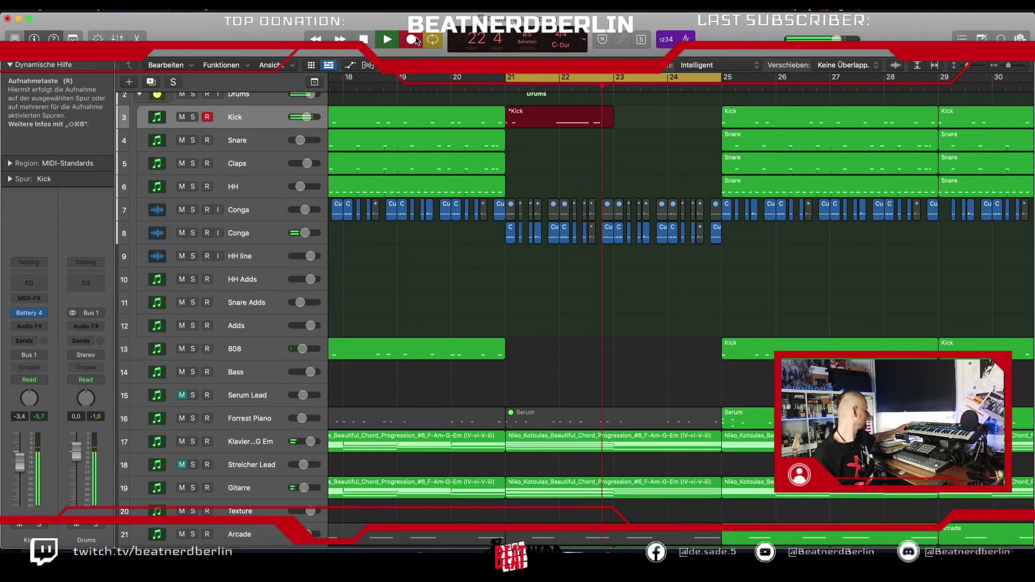
key("space")
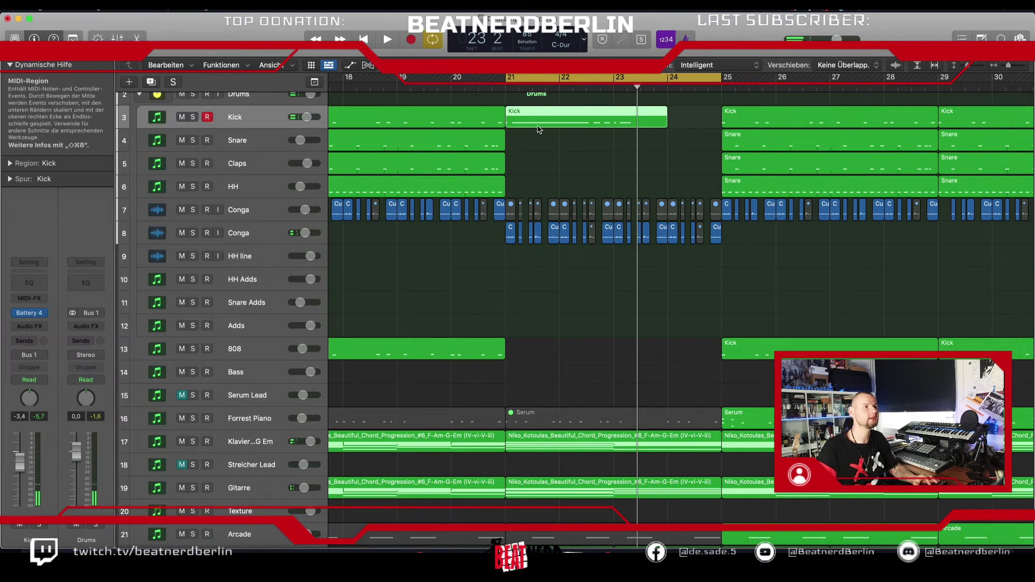
- Quantize the recorded kick notes to 1/16, trim the region to bars 21–23 and repeat it at bars 23–25
double_click(537, 128)
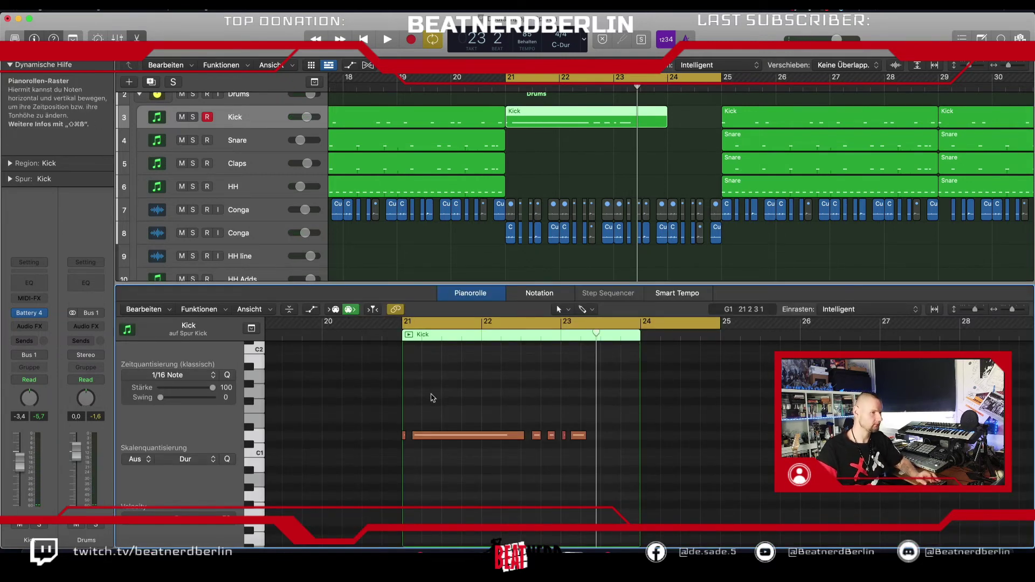
left_click(254, 435)
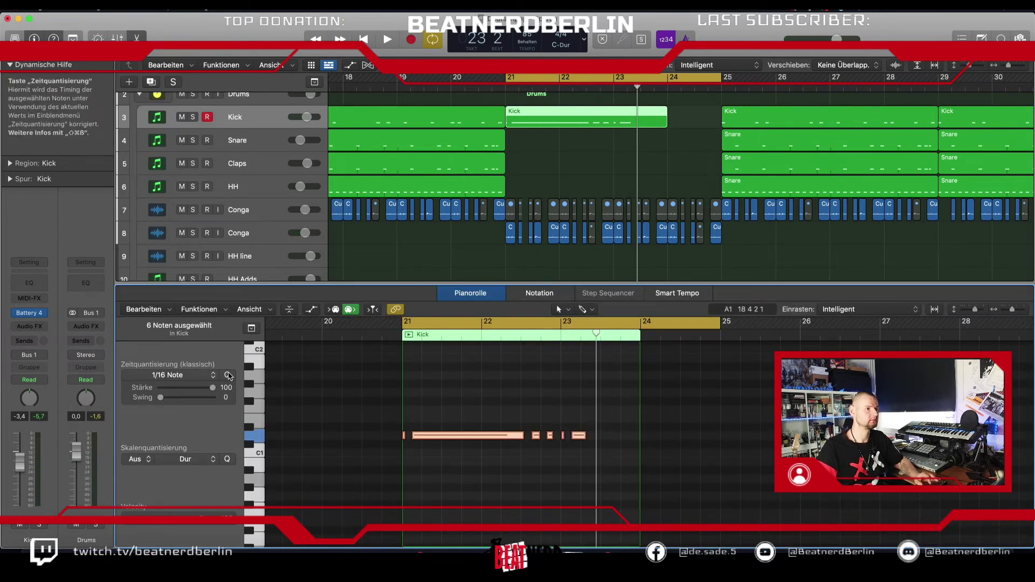
left_click(656, 131)
mouse_move(666, 125)
left_mouse_down()
mouse_move(615, 128)
mouse_move(670, 125)
left_mouse_up()
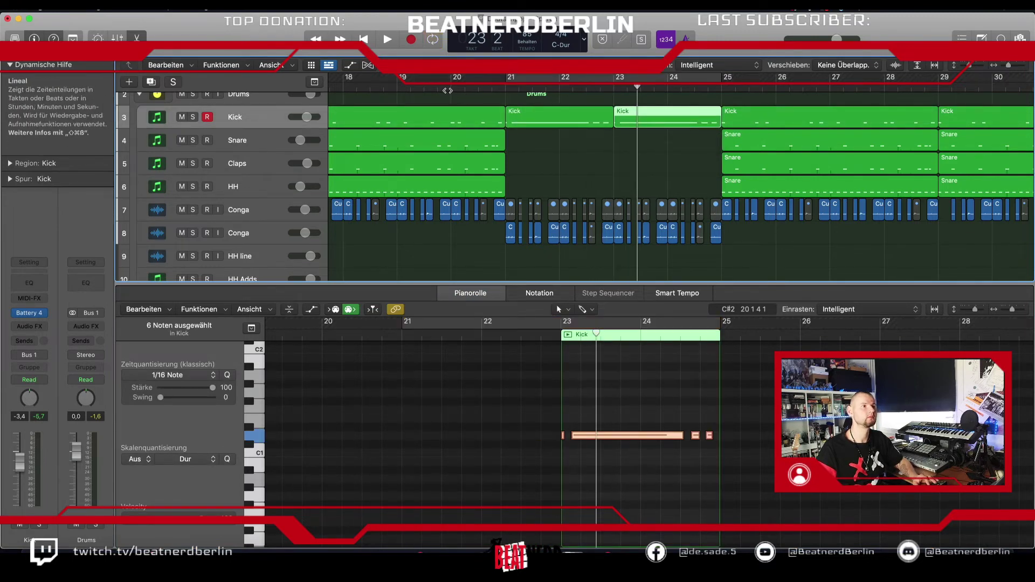
- Play from just before bar 20 through the break to check the new kick pattern
double_click(447, 91)
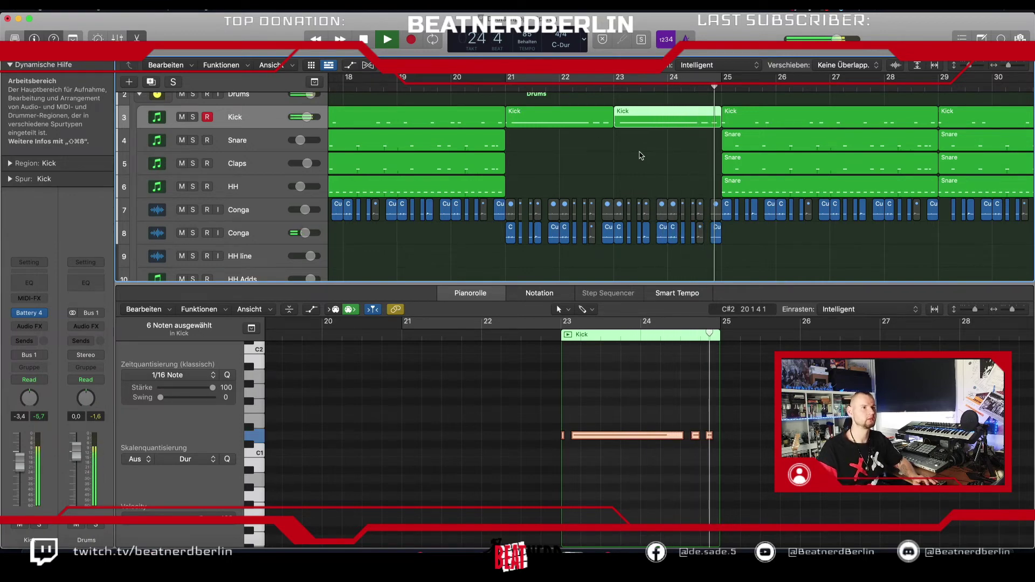
key("space")
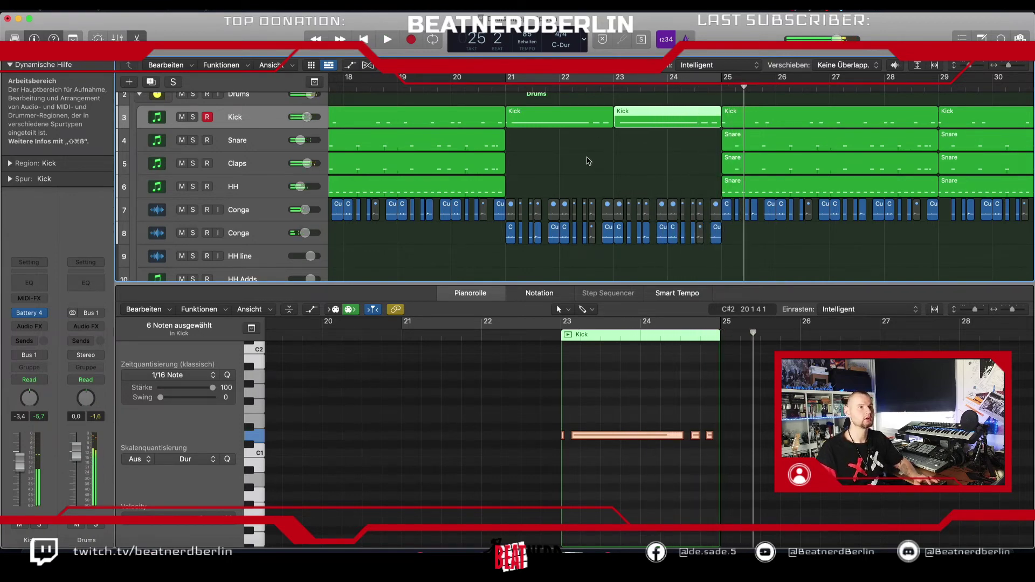
- Duplicate the Kick track with its settings and move both break Kick regions at bars 21–25 onto the new track
left_click_drag(586, 159, 657, 126)
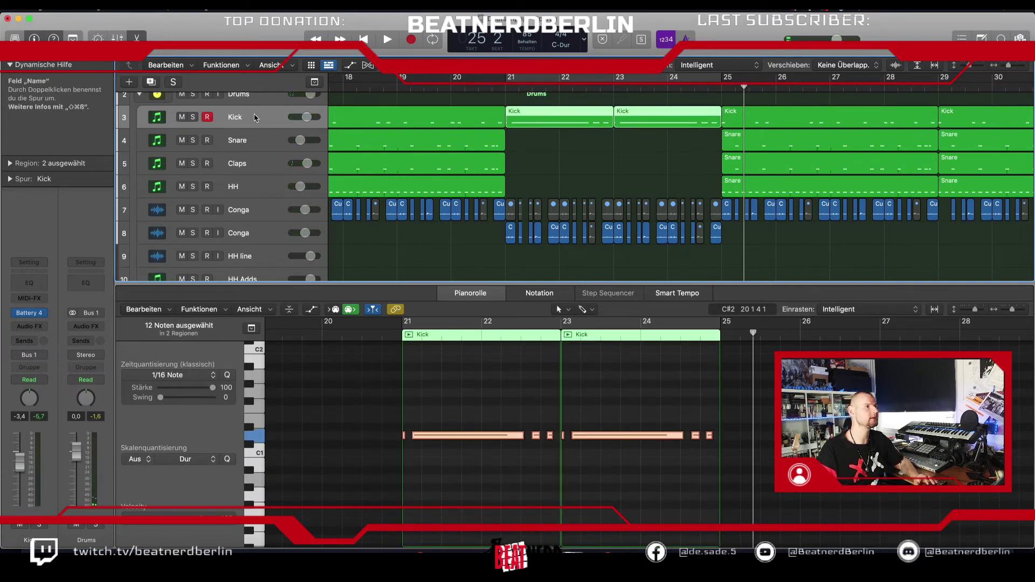
key("super+d")
left_click_drag(545, 156, 673, 124)
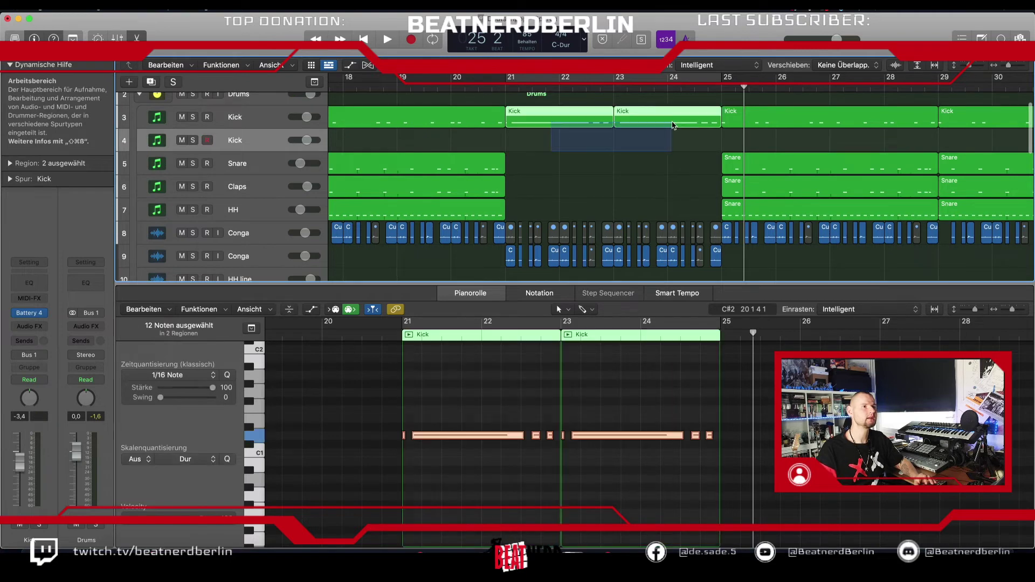
left_click_drag(545, 124, 548, 141)
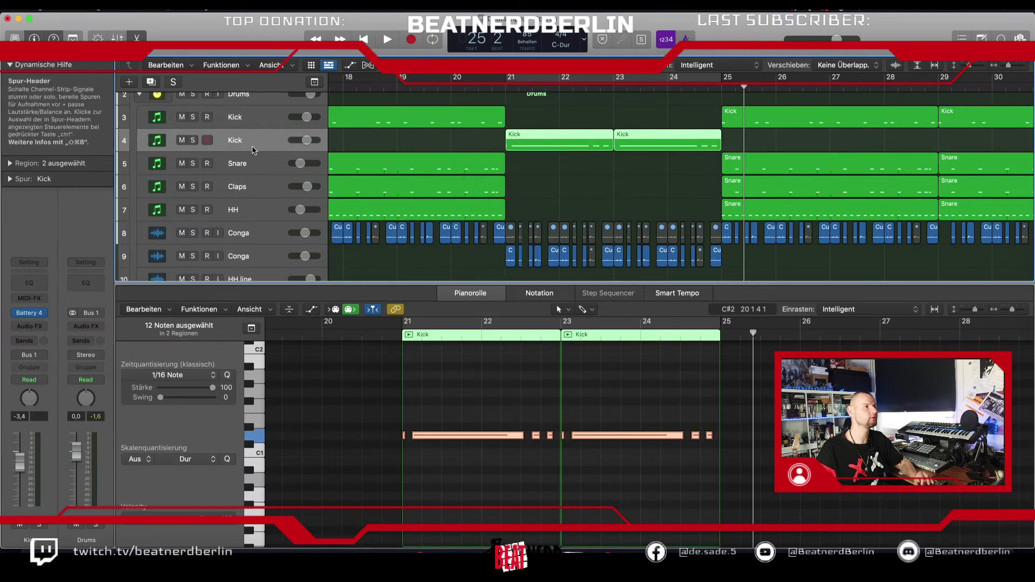
- Add a Channel EQ to the new Kick track with a high-cut filter at about 160 Hz and audition the break from bar 20
left_click(29, 283)
left_click(362, 207)
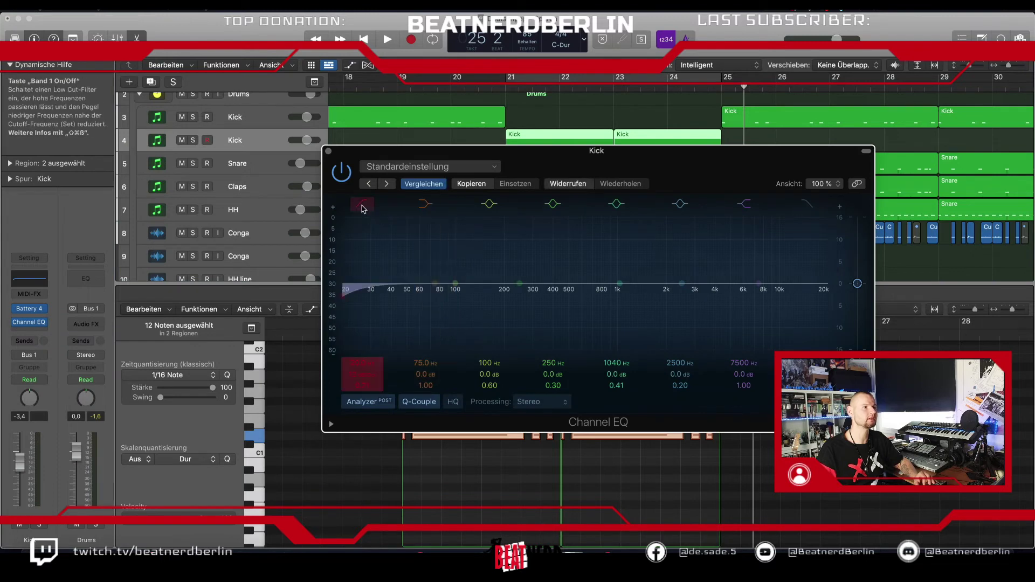
left_click(362, 207)
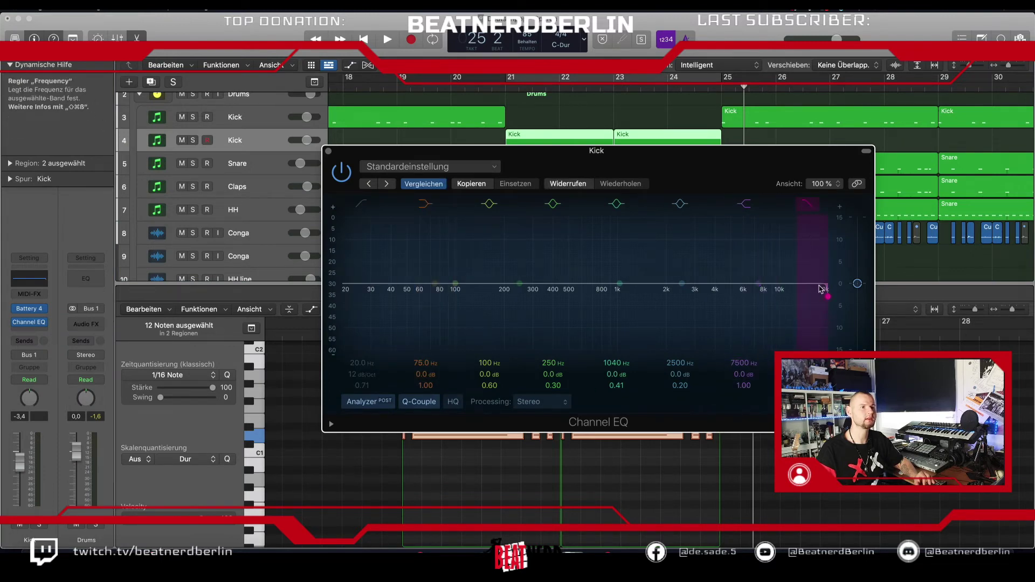
left_click_drag(820, 290, 494, 298)
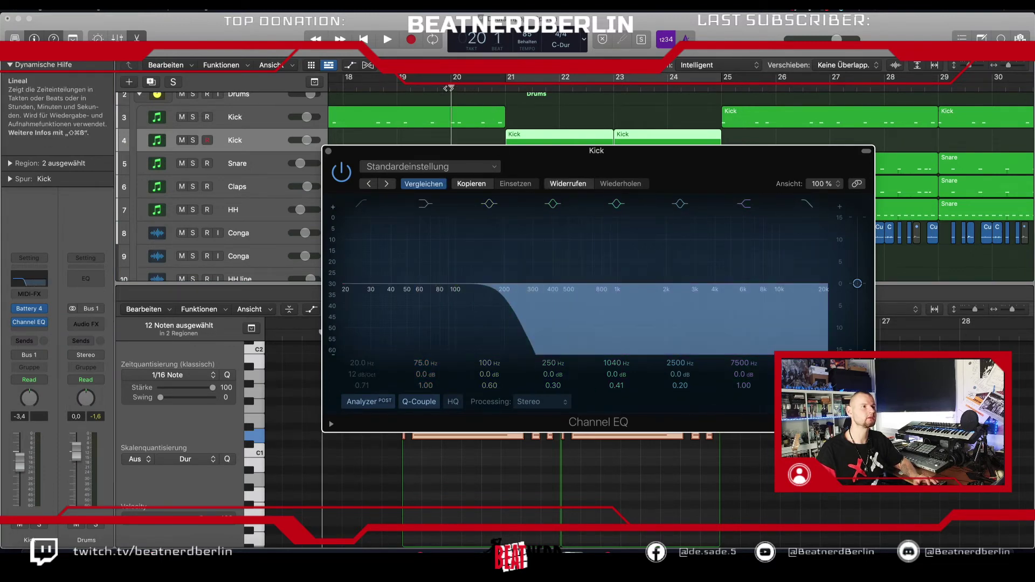
key("space")
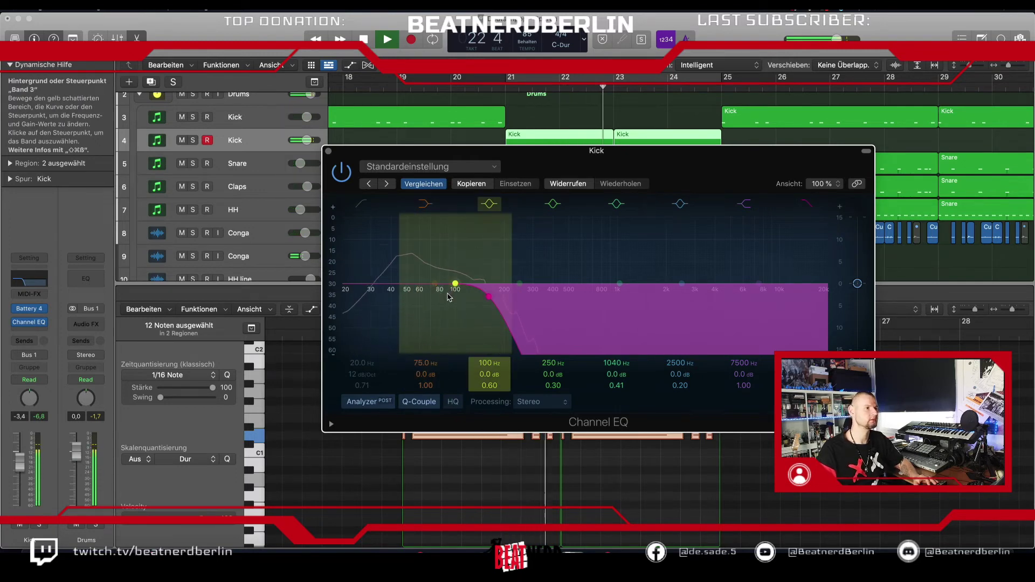
left_click(329, 151)
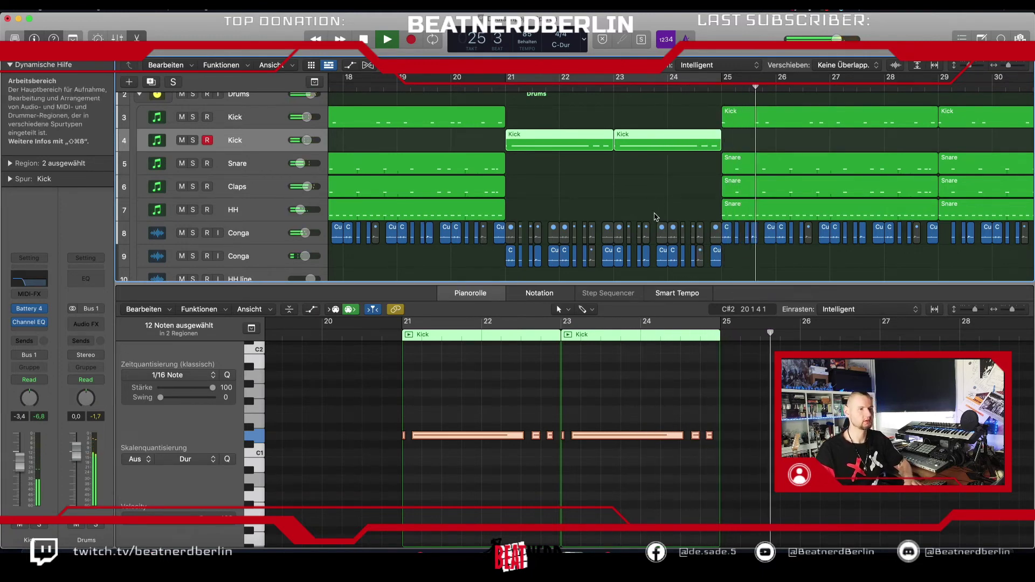
- Close the Piano Roll and copy all regions of bars 13–33 on every track to bars 33–53
key("e")
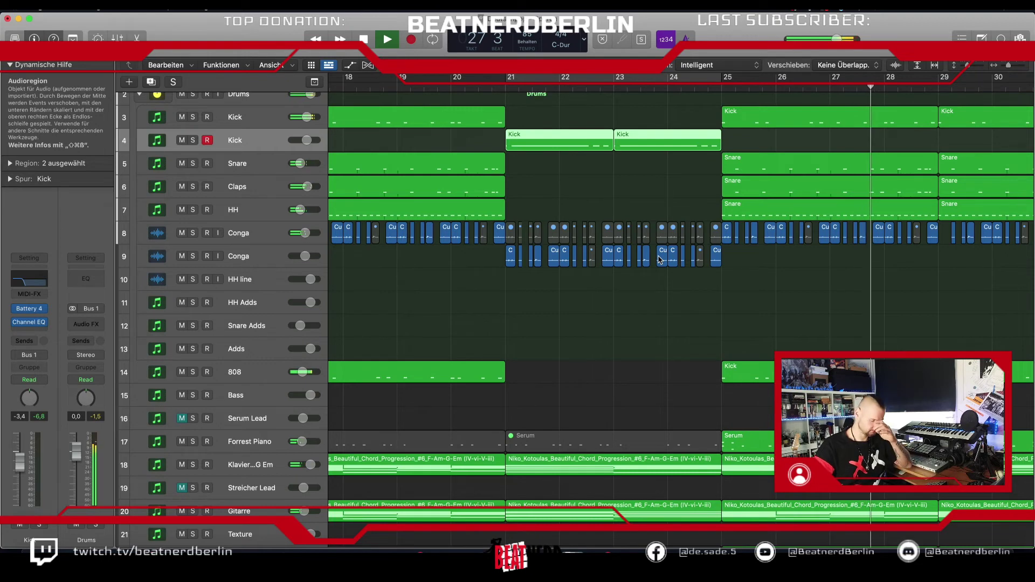
key("super+Left")
key("super+Left")
key("super+Left")
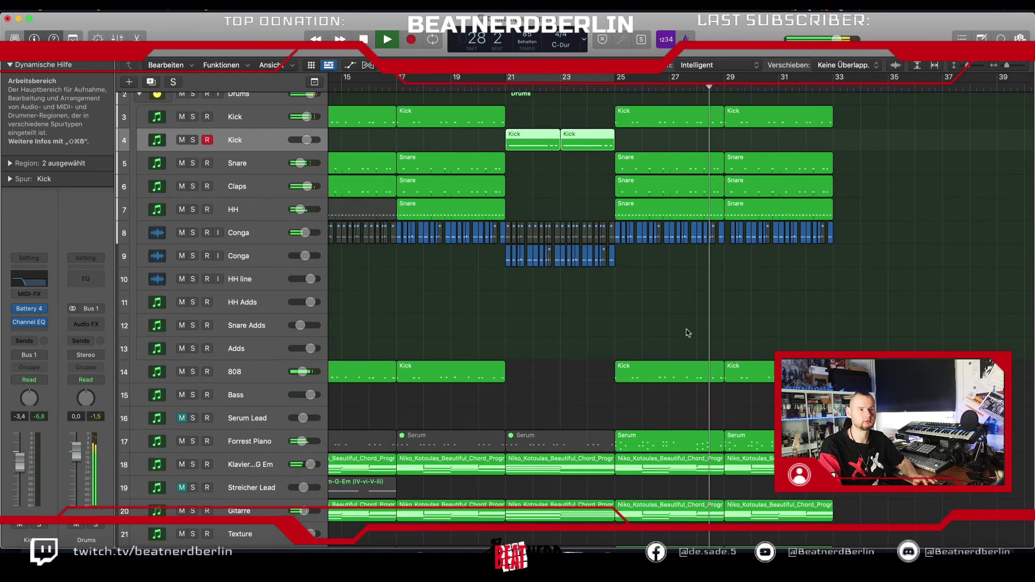
scroll(686, 333, "left", 2)
scroll(687, 332, "down", 5)
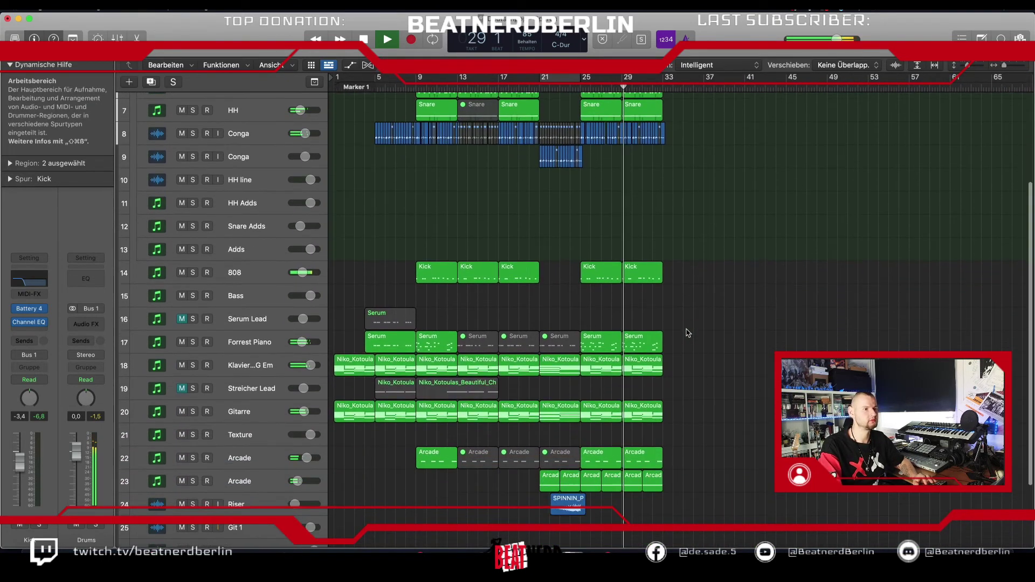
scroll(682, 350, "up", 1)
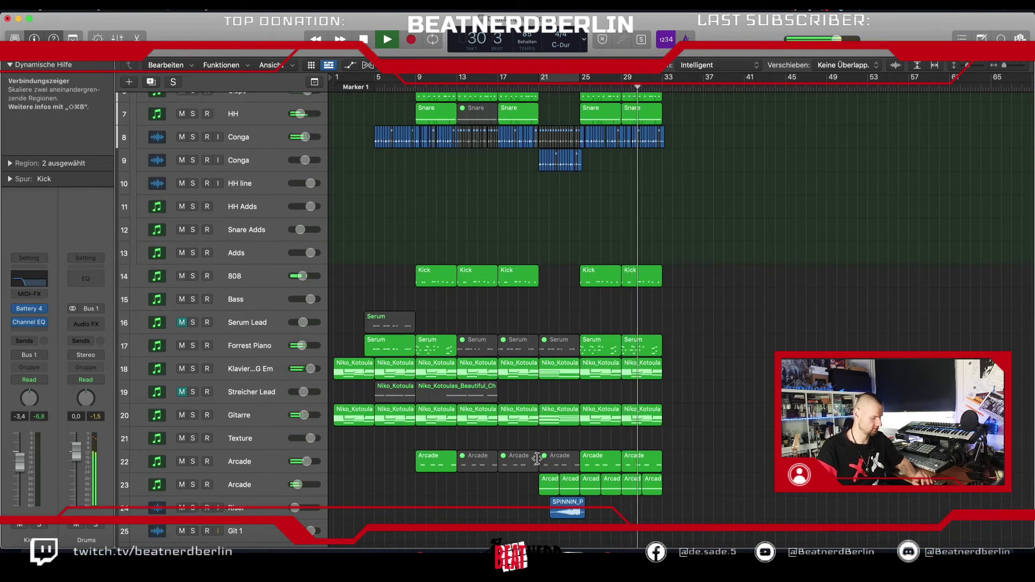
left_click_drag(441, 499, 426, 171)
scroll(461, 323, "down", 4)
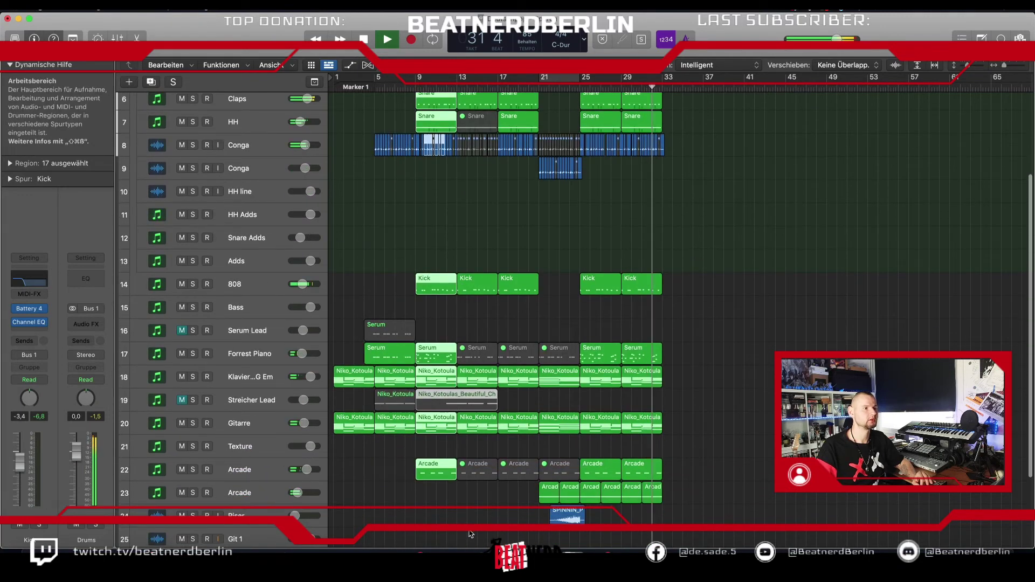
left_click_drag(470, 534, 737, 113)
left_click_drag(485, 141, 687, 142)
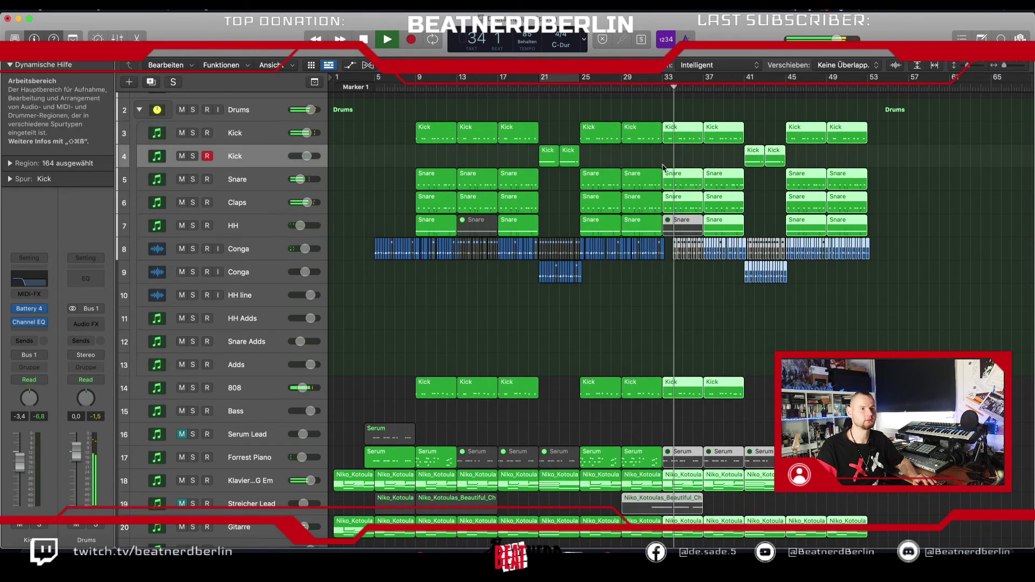
scroll(657, 181, "right", 4)
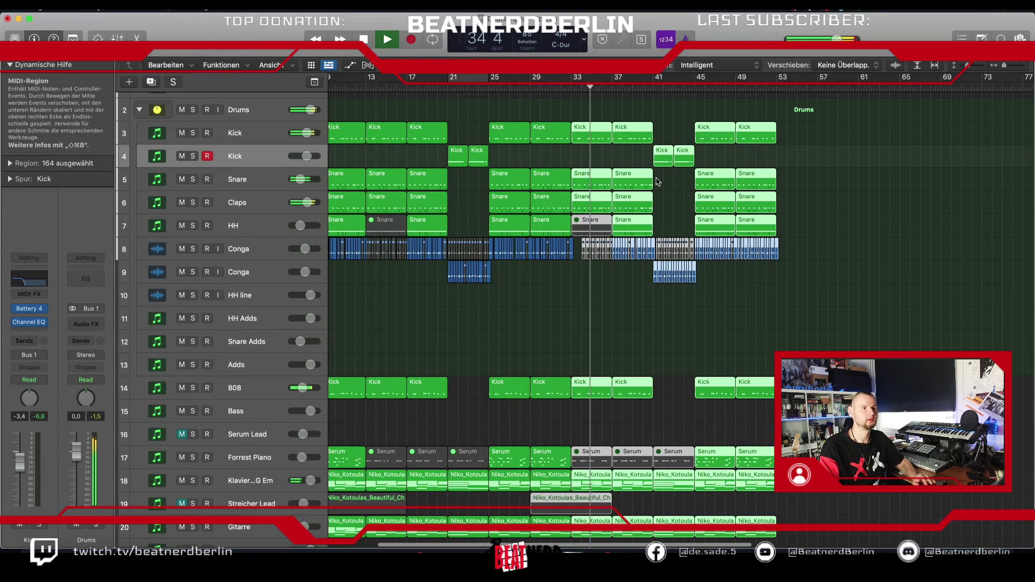
left_click(634, 110)
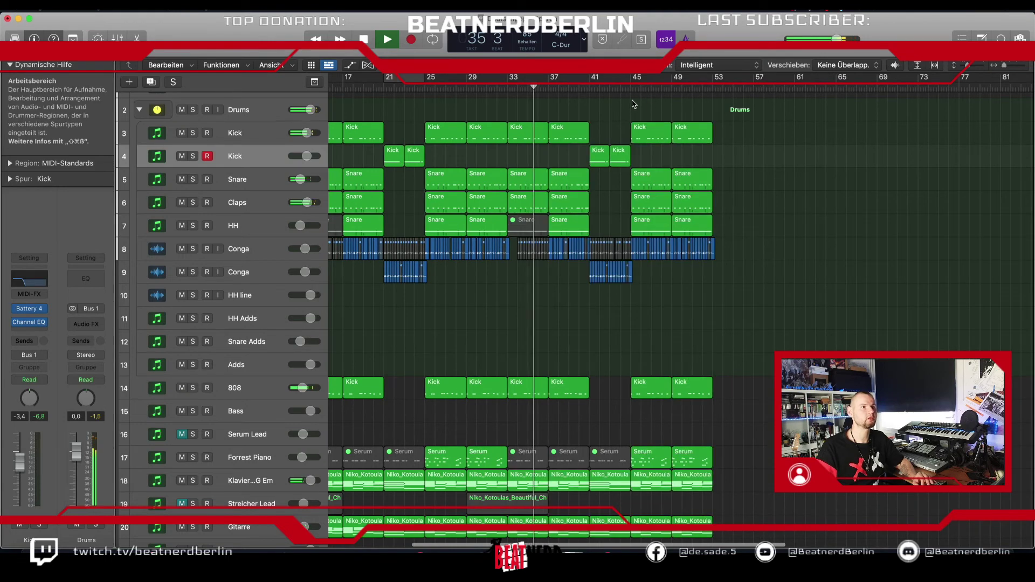
- Copy all regions of bars 45–53 on every track to bars 53–61 and stop playback
left_click_drag(633, 105, 782, 395)
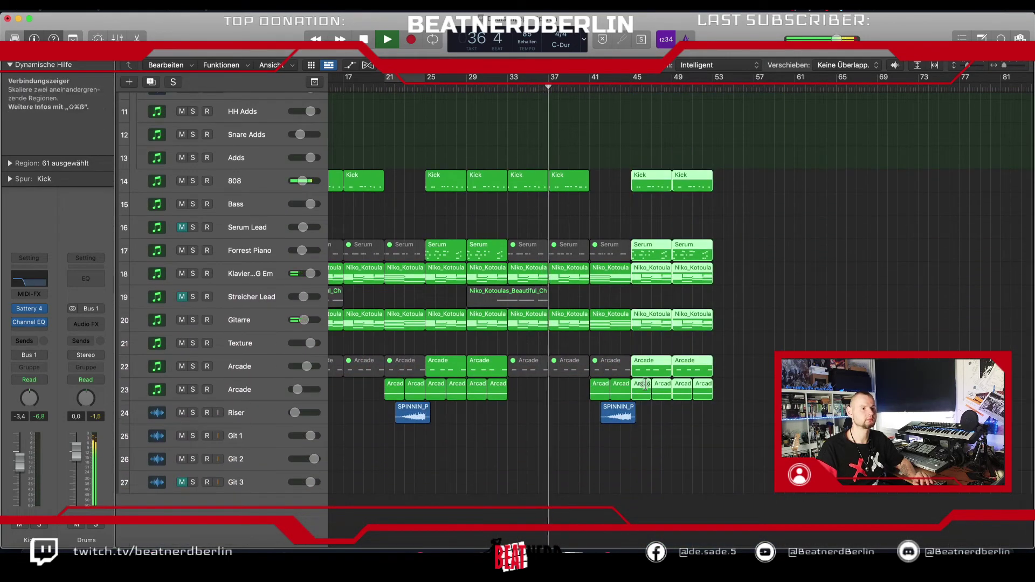
left_click_drag(645, 384, 727, 384)
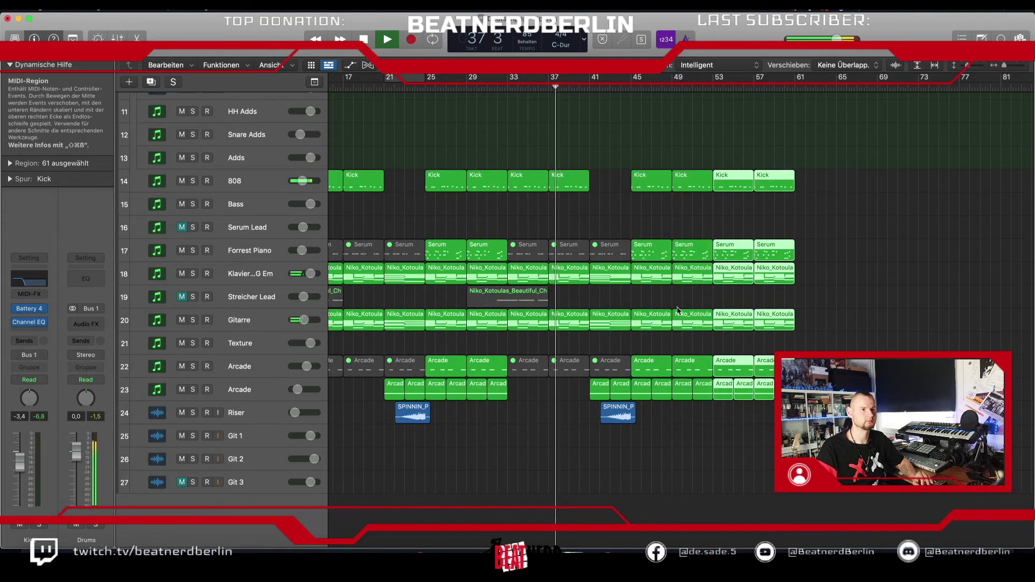
scroll(678, 310, "up", 5)
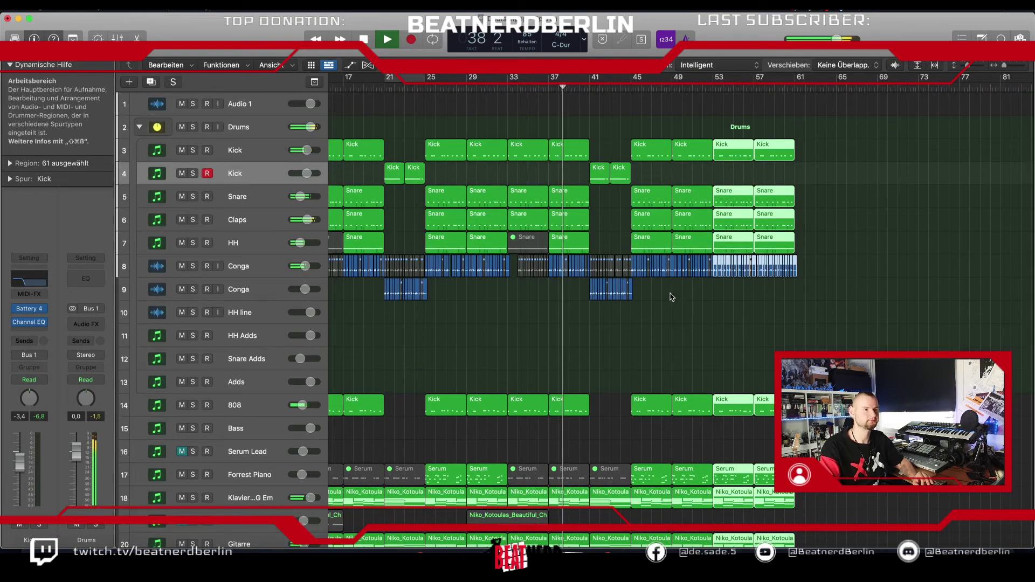
scroll(672, 297, "left", 3)
scroll(670, 297, "left", 4)
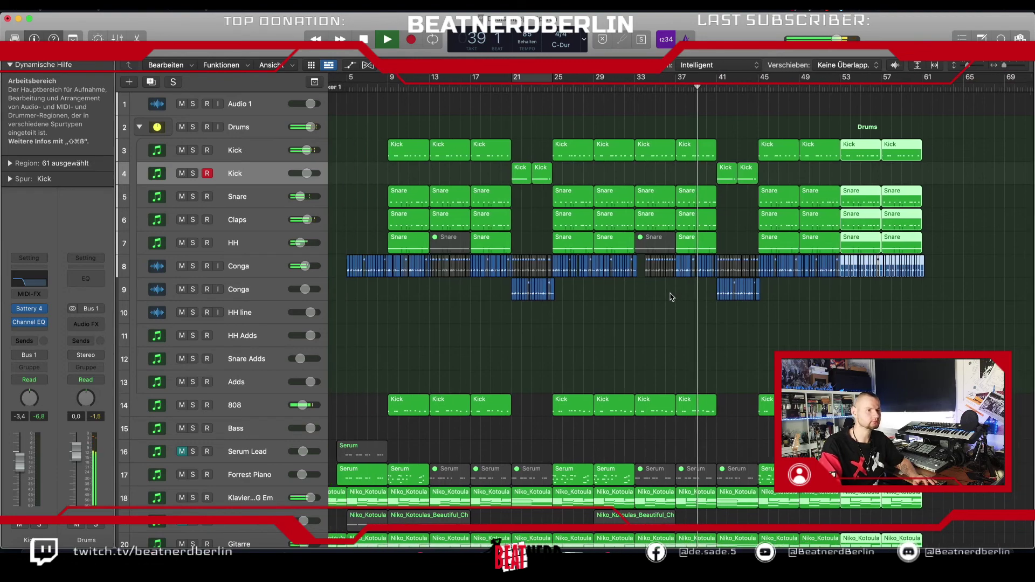
scroll(670, 296, "down", 4)
key("space")
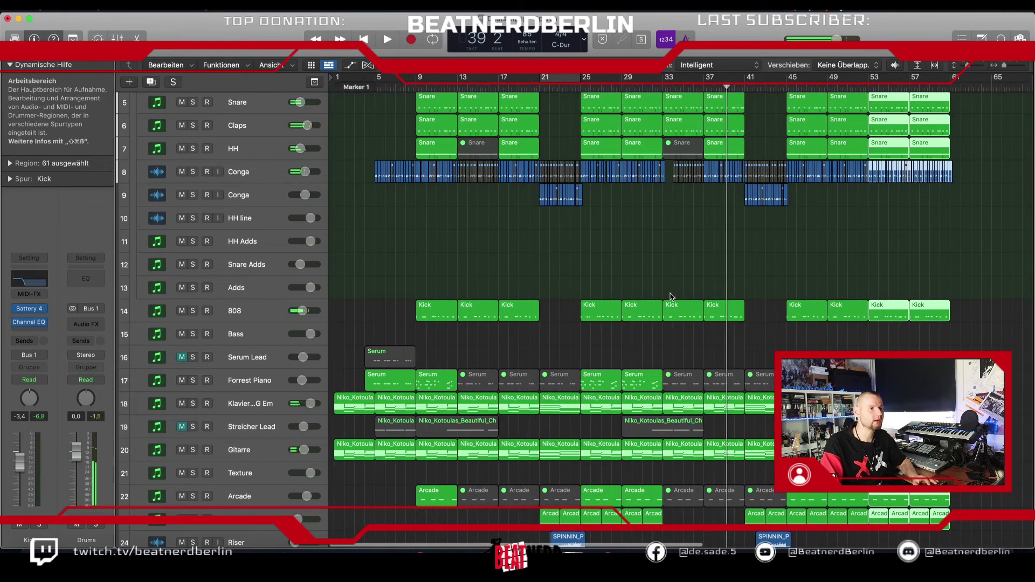
- Set the cycle range to bars 17–21
key("super+Right")
key("super+Right")
key("super+Right")
scroll(670, 297, "left", 10)
scroll(670, 296, "right", 4)
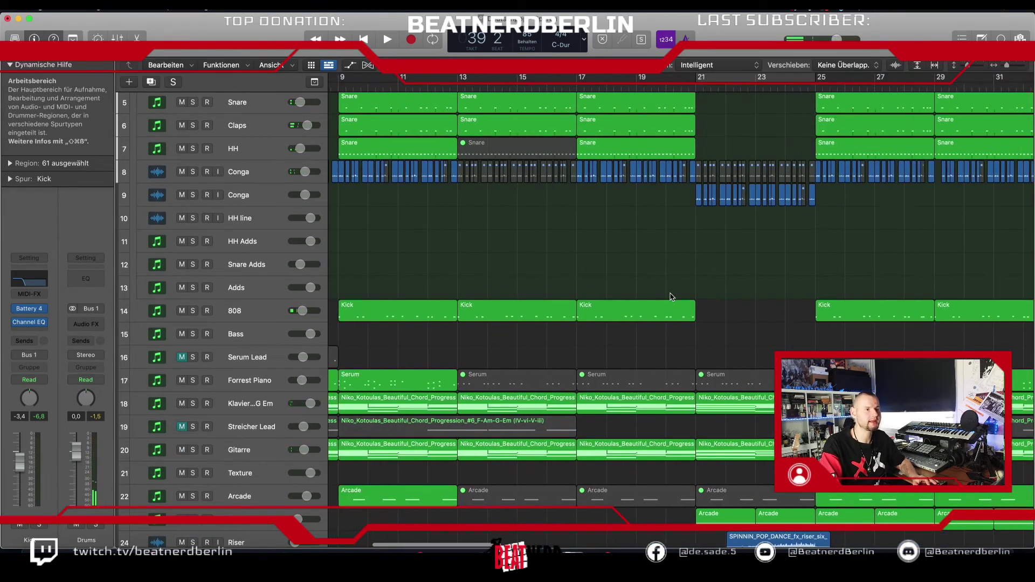
left_click_drag(580, 78, 685, 85)
scroll(647, 251, "down", 1)
scroll(647, 251, "down", 5)
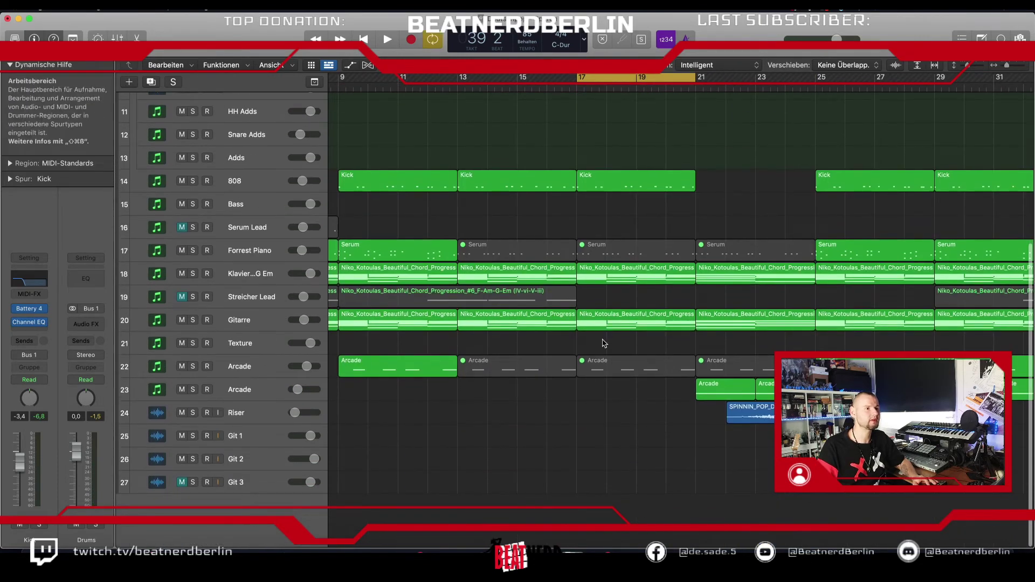
- Duplicate the Gitarre track with its settings and copy its chord region at bars 17–21 onto the new track
left_click(596, 319)
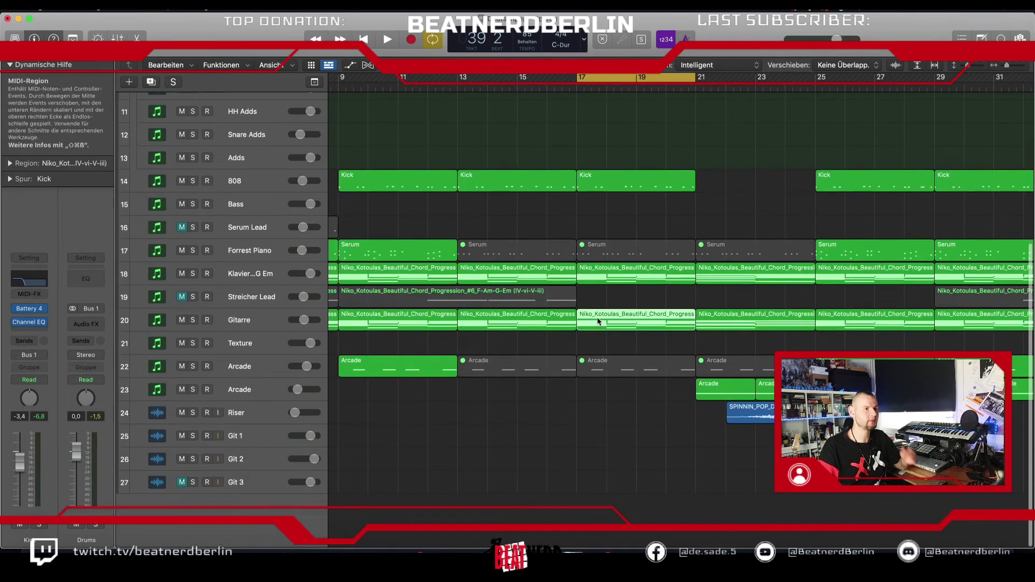
left_click(233, 323)
key("super+d")
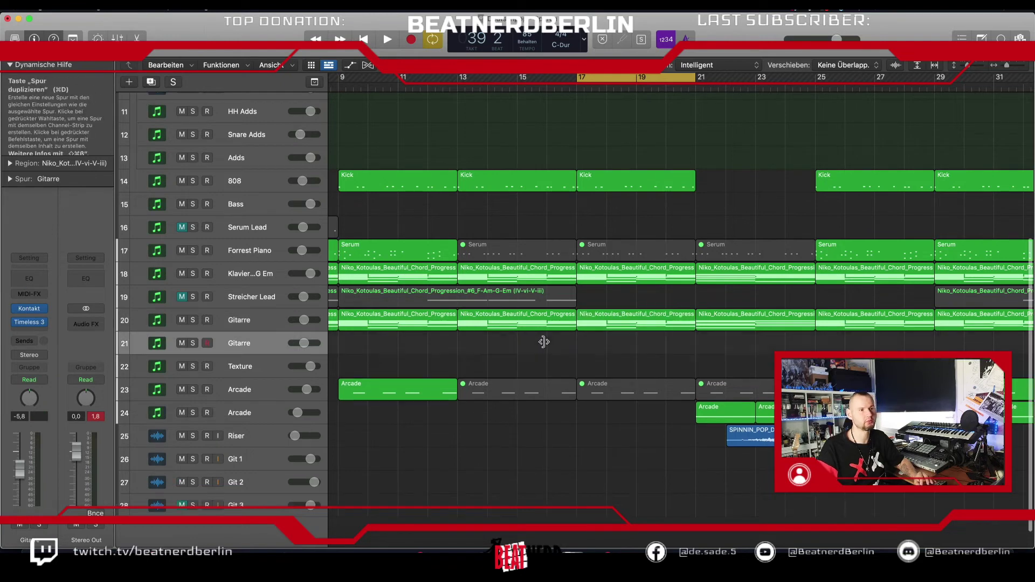
left_click(593, 318)
left_click_drag(593, 318, 591, 344)
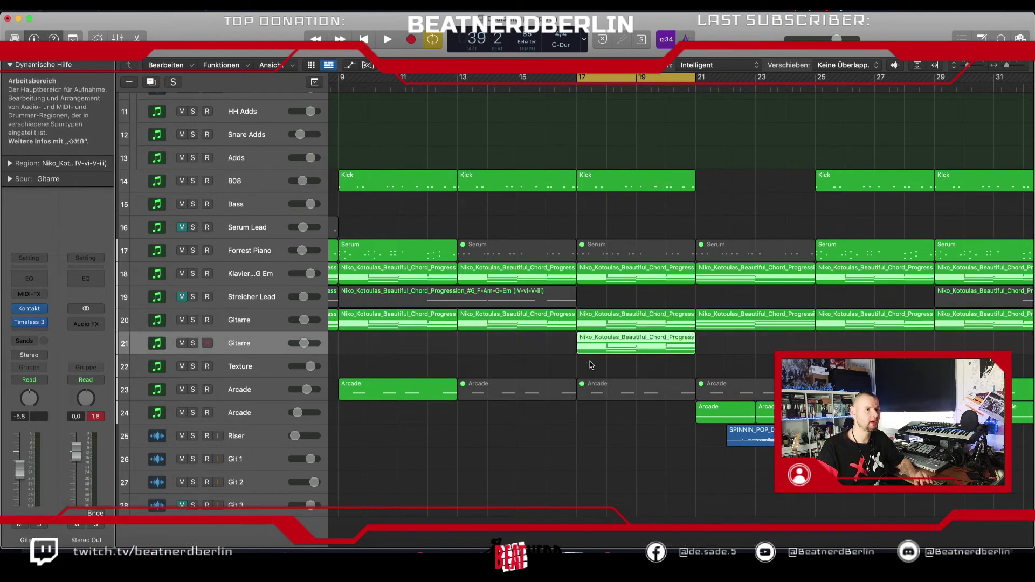
left_click(591, 365)
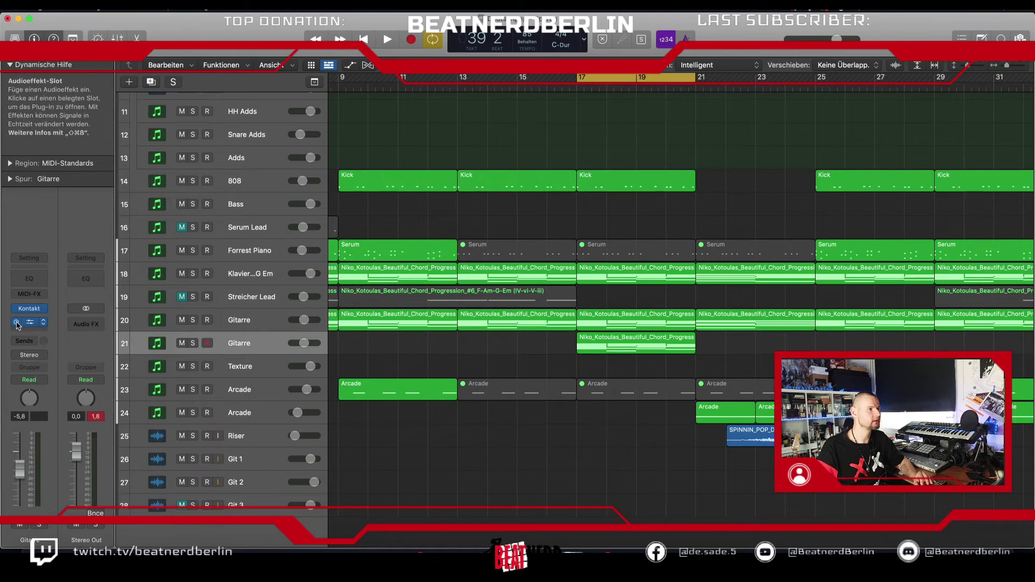
- Load the Electric Sunburst Deluxe instrument in Kontakt on the new Gitarre track in place of Picked Acoustic, and close the plug-in window
left_click(181, 296)
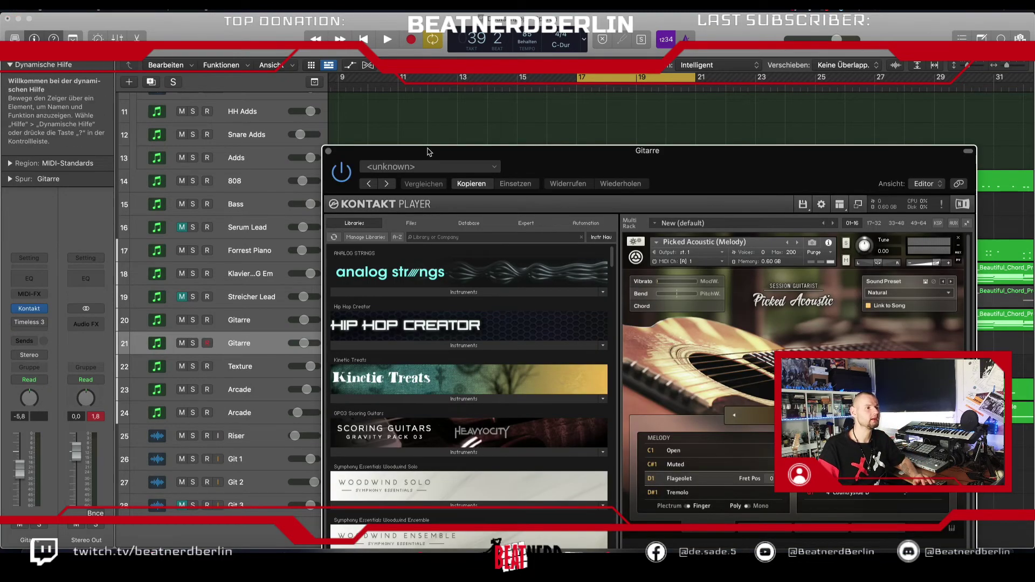
left_click_drag(429, 151, 379, 19)
scroll(502, 269, "down", 10)
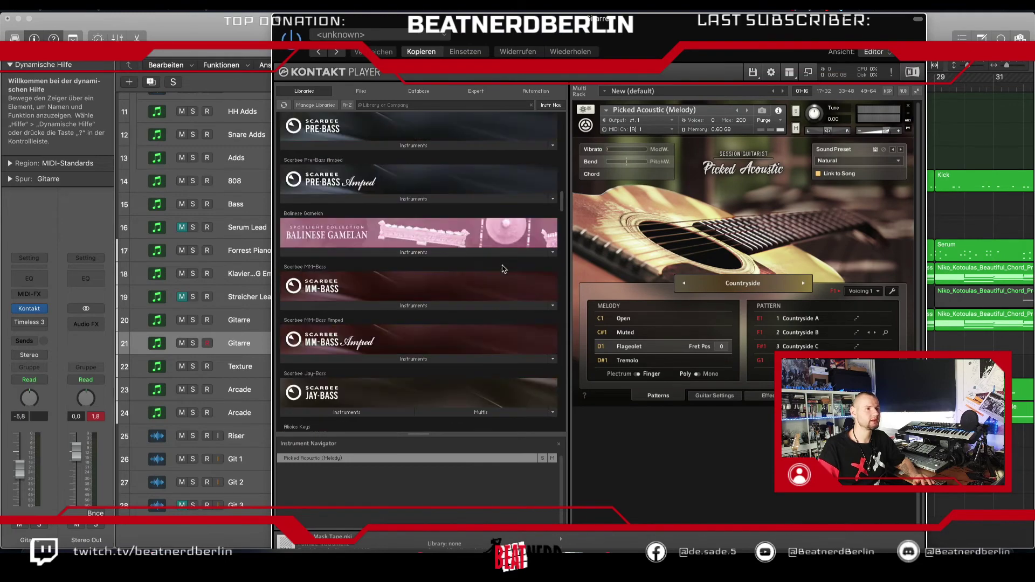
scroll(502, 268, "down", 5)
left_click_drag(566, 223, 570, 432)
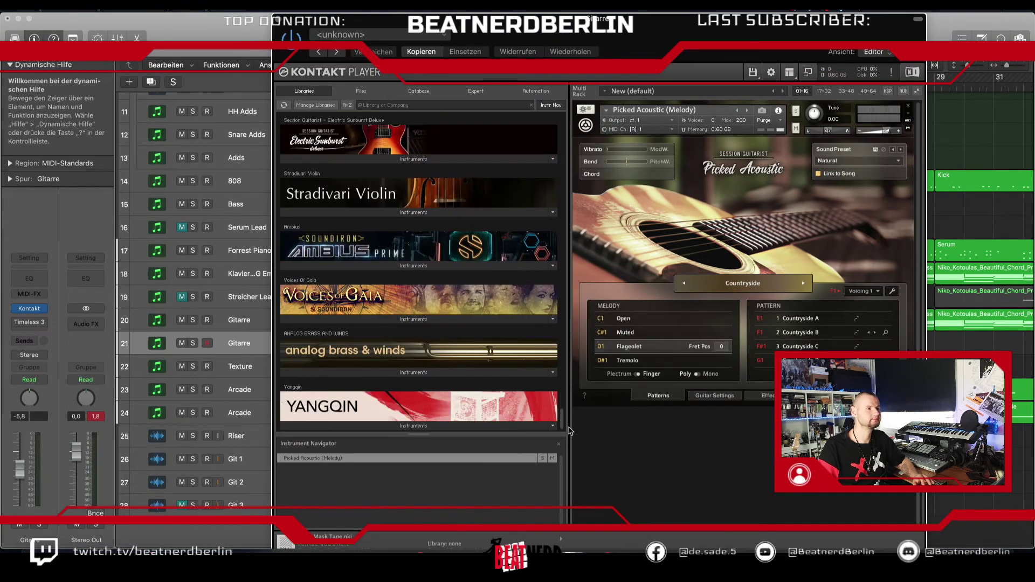
scroll(376, 318, "up", 4)
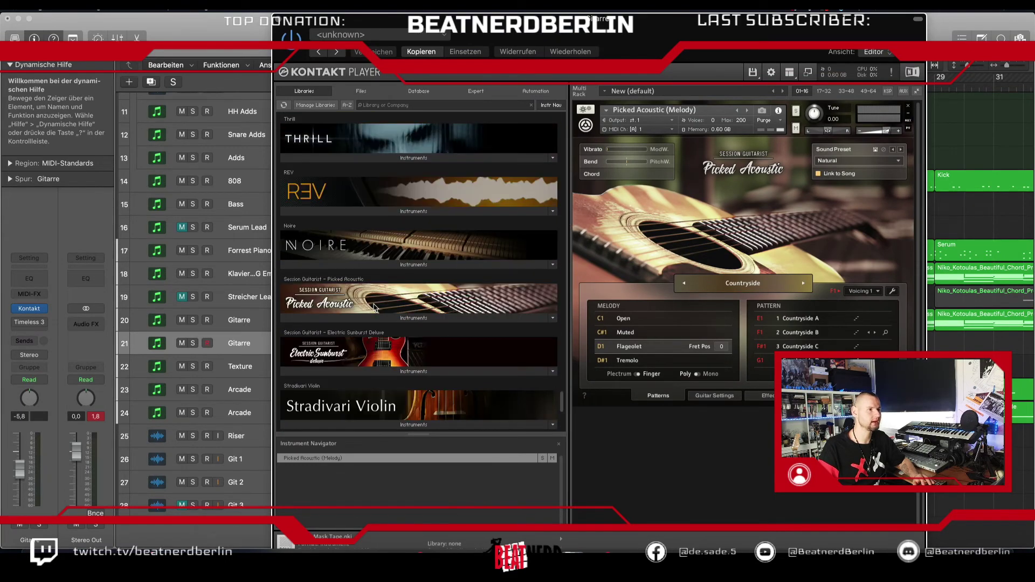
left_click(377, 372)
left_click(360, 386)
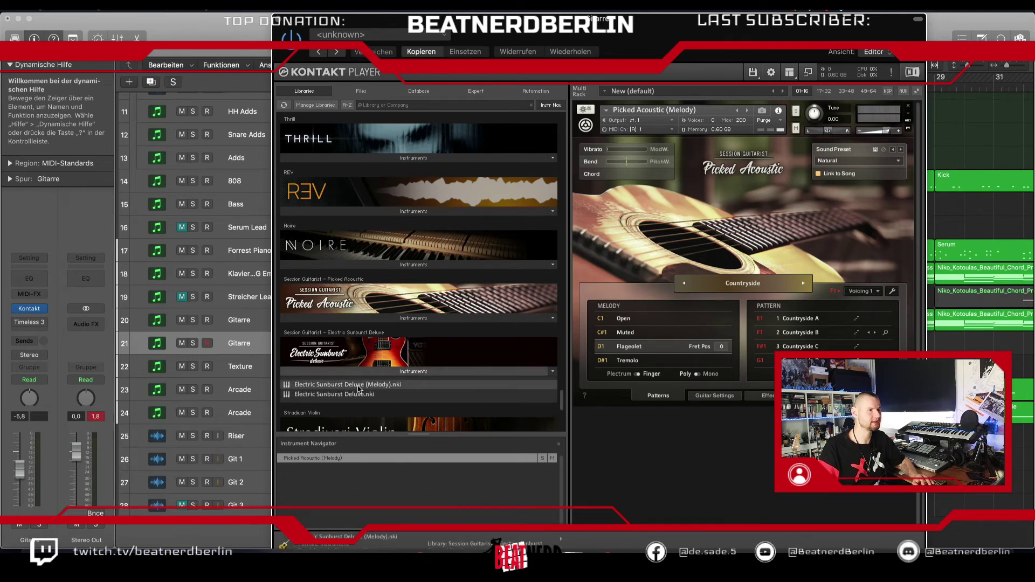
left_click(337, 396)
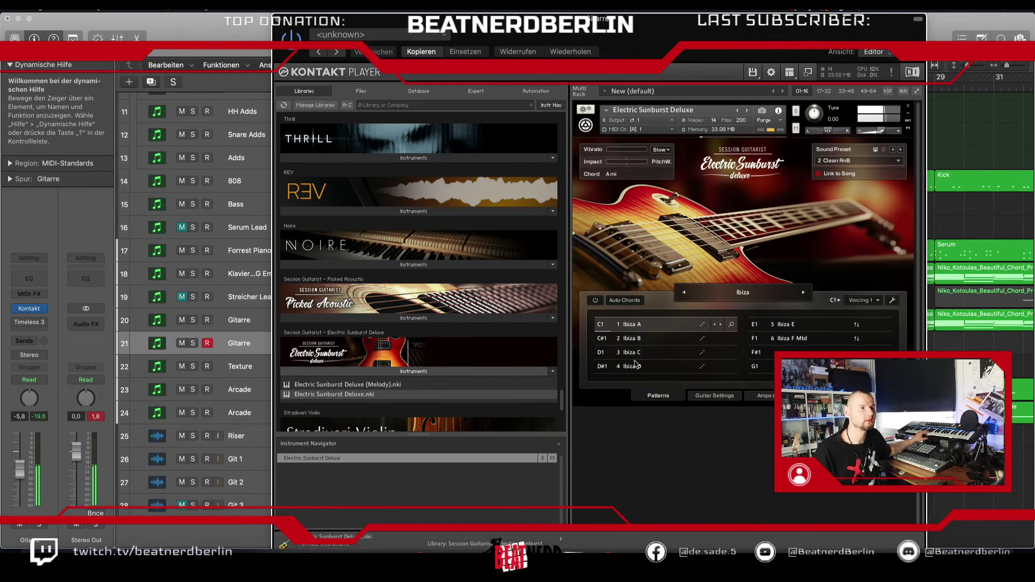
left_click(280, 19)
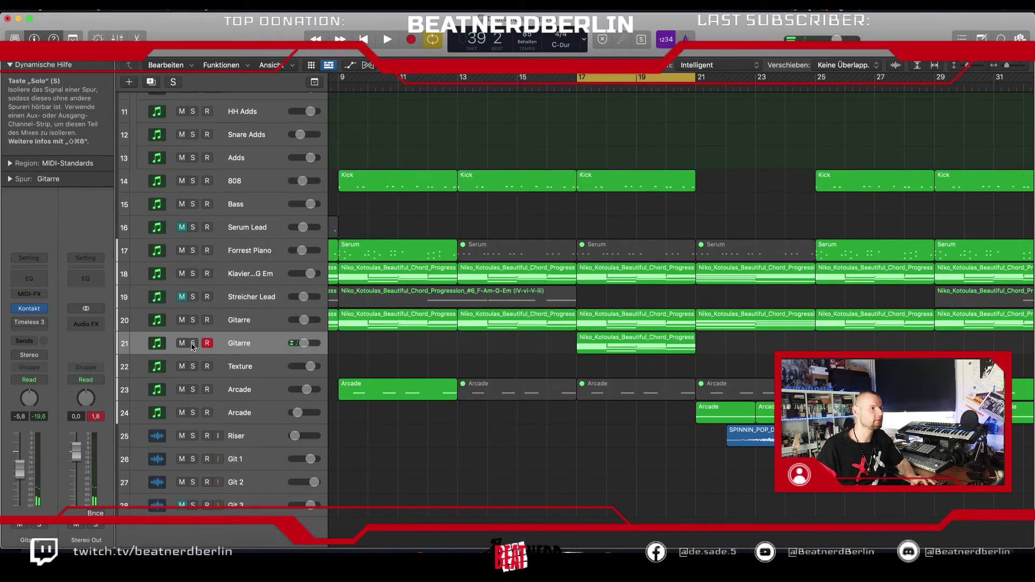
- Solo the new Gitarre track, open its region at bars 17–21 in the Piano Roll and audition the low chord notes
key("s")
double_click(592, 347)
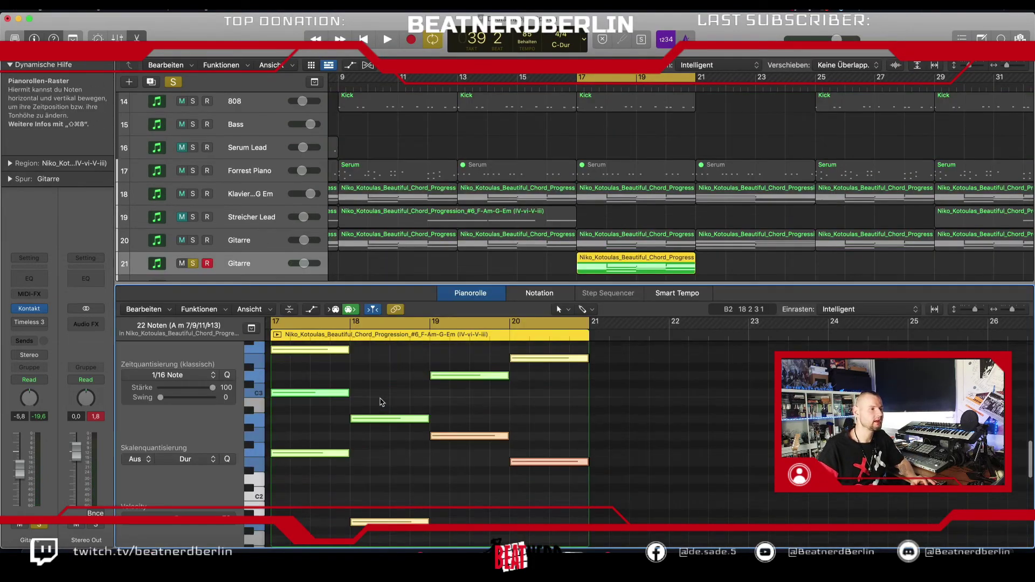
left_click(329, 411)
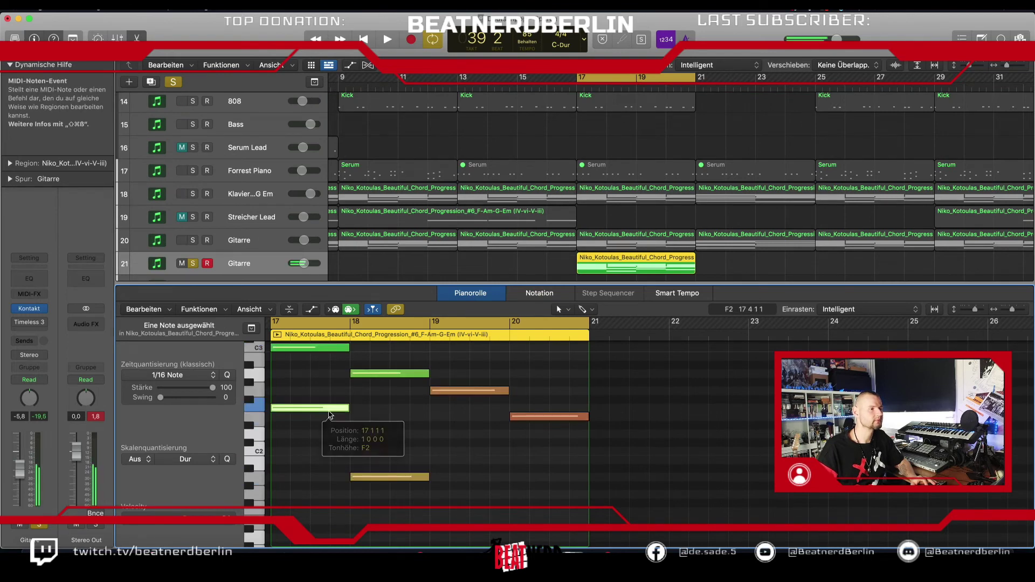
scroll(333, 418, "up", 2)
left_click(387, 399)
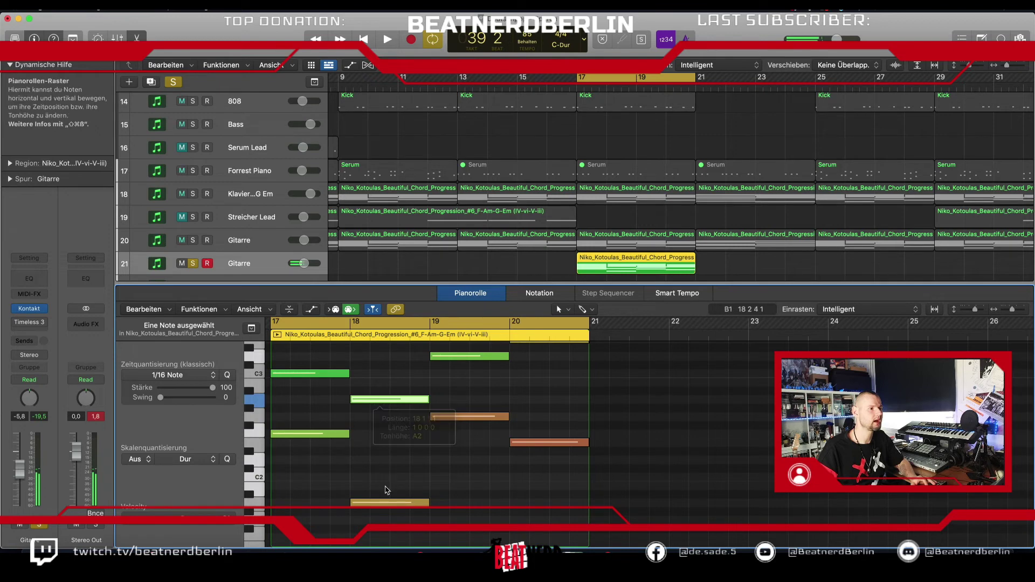
left_click(385, 503)
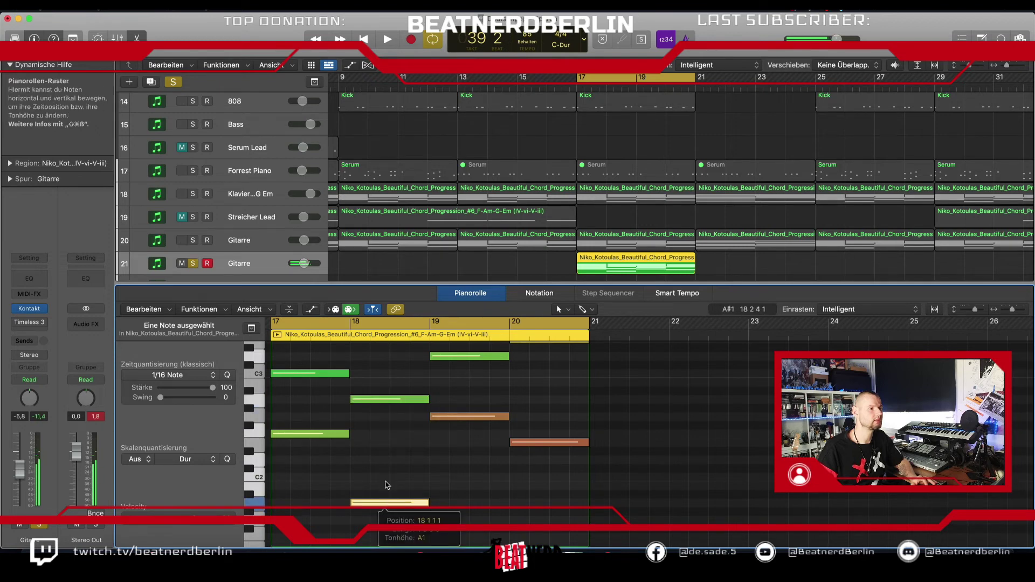
- Mute all chord notes except the low F2, A2, G2 and E2 line in bars 17–20, and play the cycle
scroll(399, 451, "up", 3)
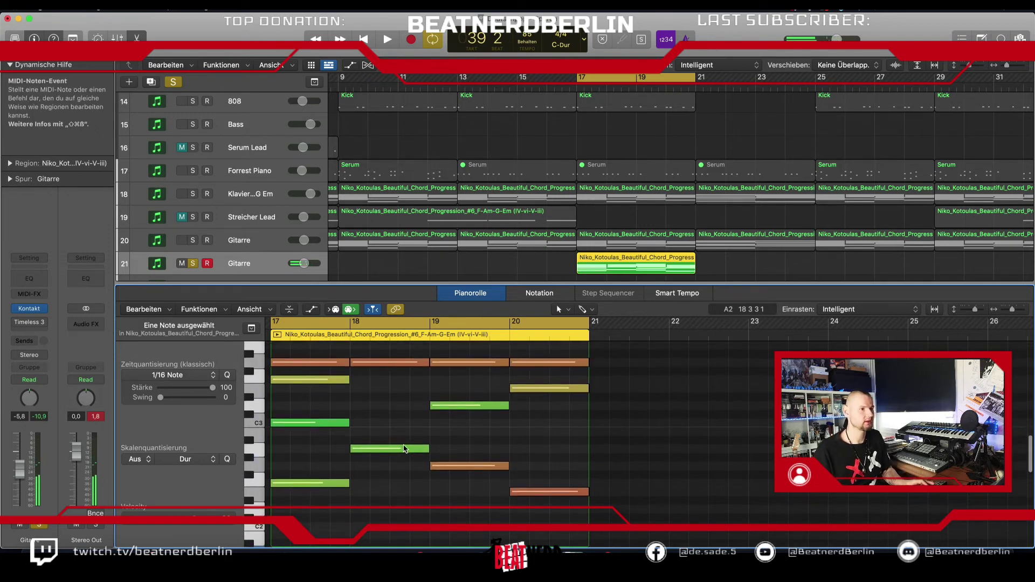
left_click_drag(563, 434, 549, 487)
scroll(302, 373, "up", 6)
scroll(301, 373, "up", 3)
key("space")
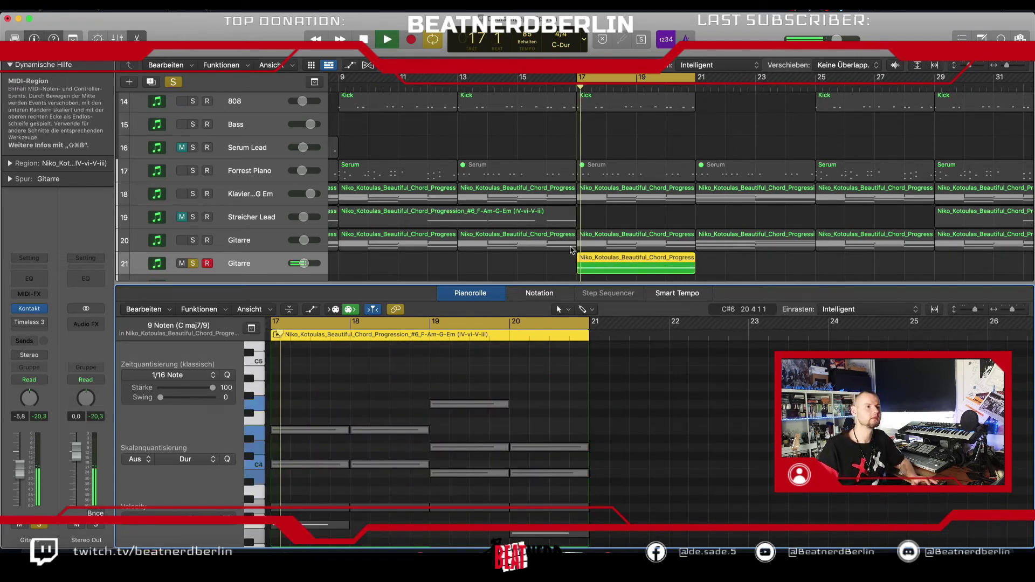
scroll(522, 248, "down", 2)
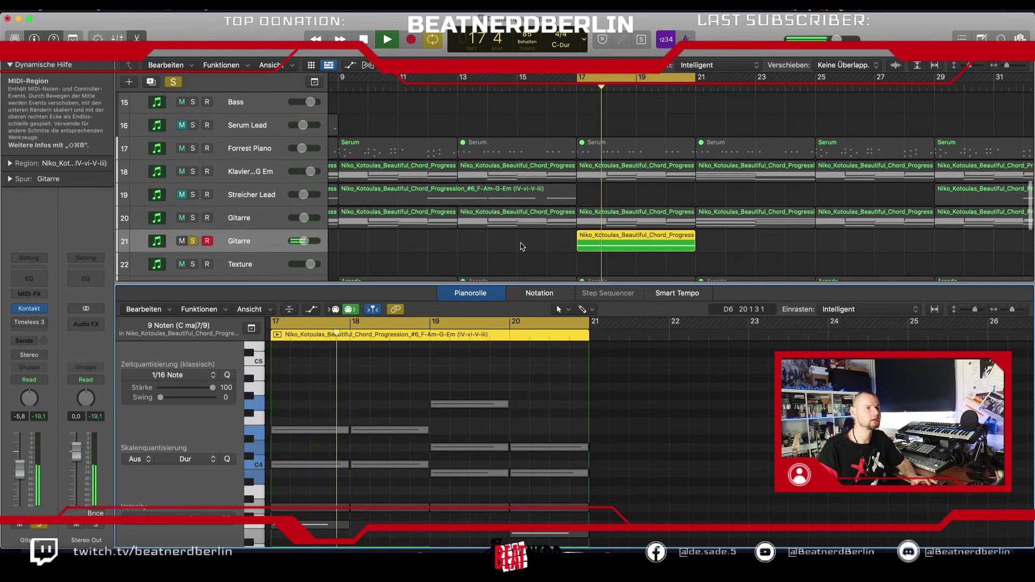
scroll(522, 251, "down", 2)
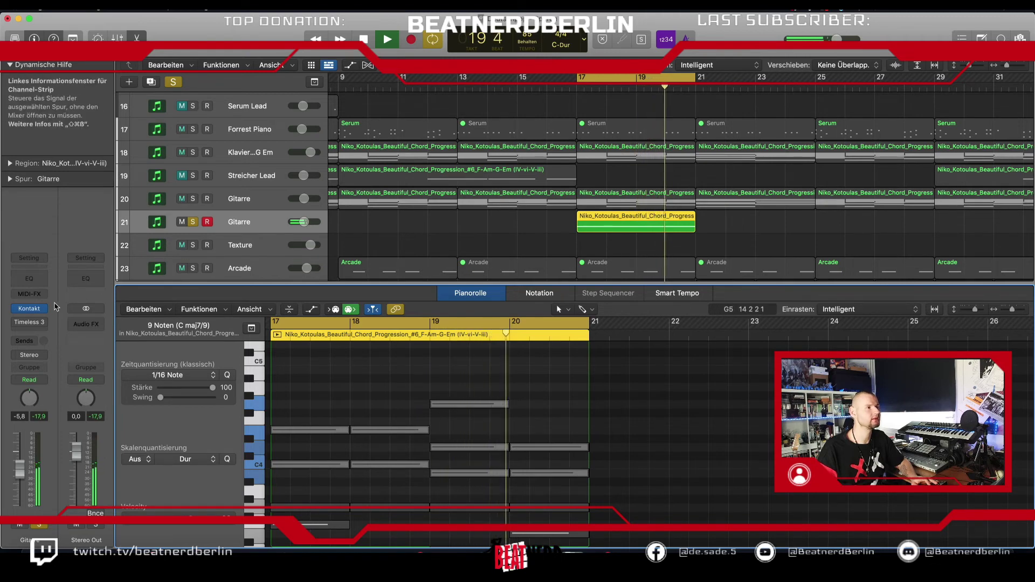
scroll(455, 423, "down", 5)
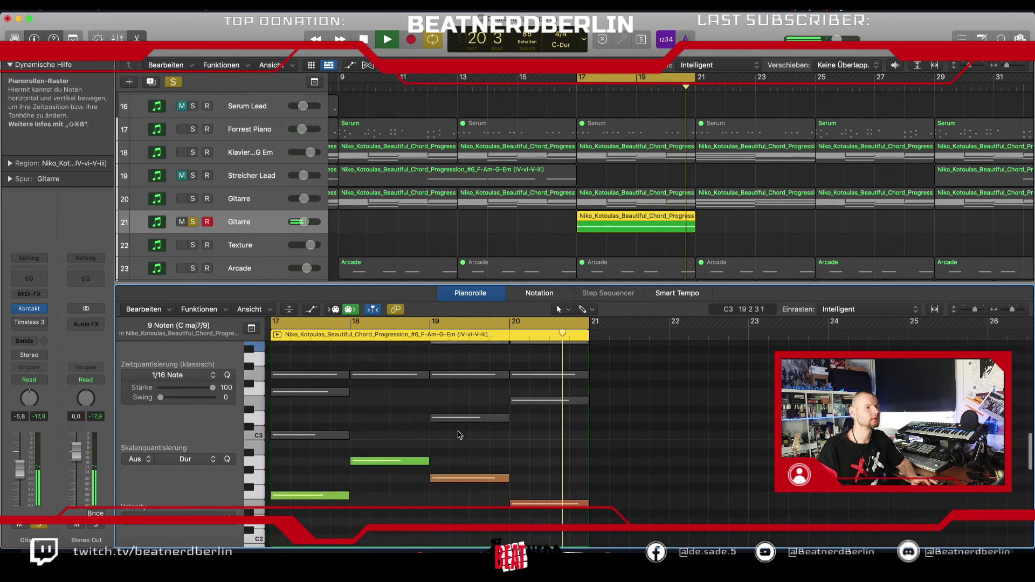
- Lower the velocity of the G2 and E2 notes in bars 19 and 20, and stop playback
left_click_drag(479, 402, 549, 463)
left_click_drag(197, 526, 187, 526)
key("space")
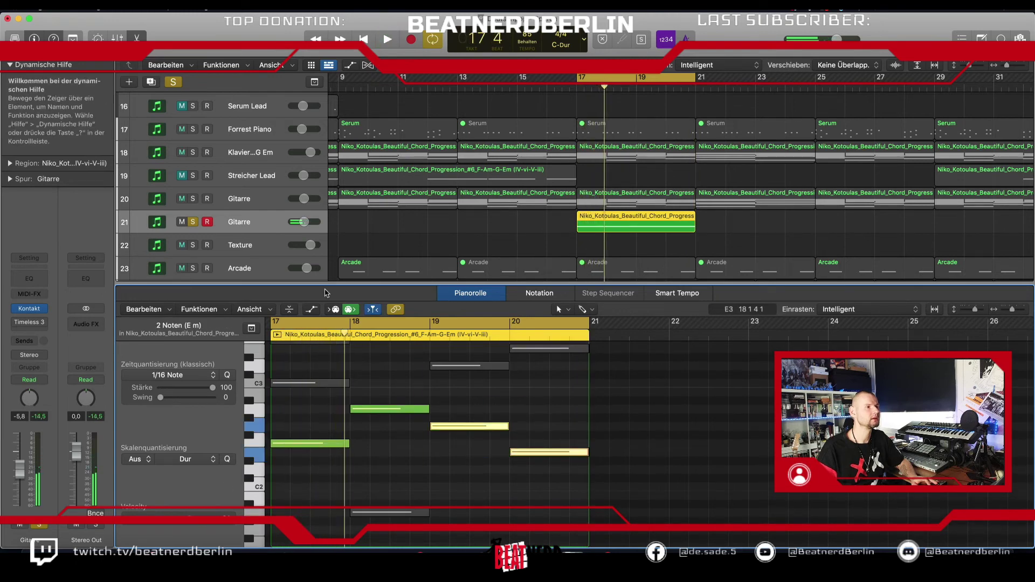
- Solo the Klavier track alongside the new Gitarre track and play both briefly from bar 17
left_click(192, 152)
key("space")
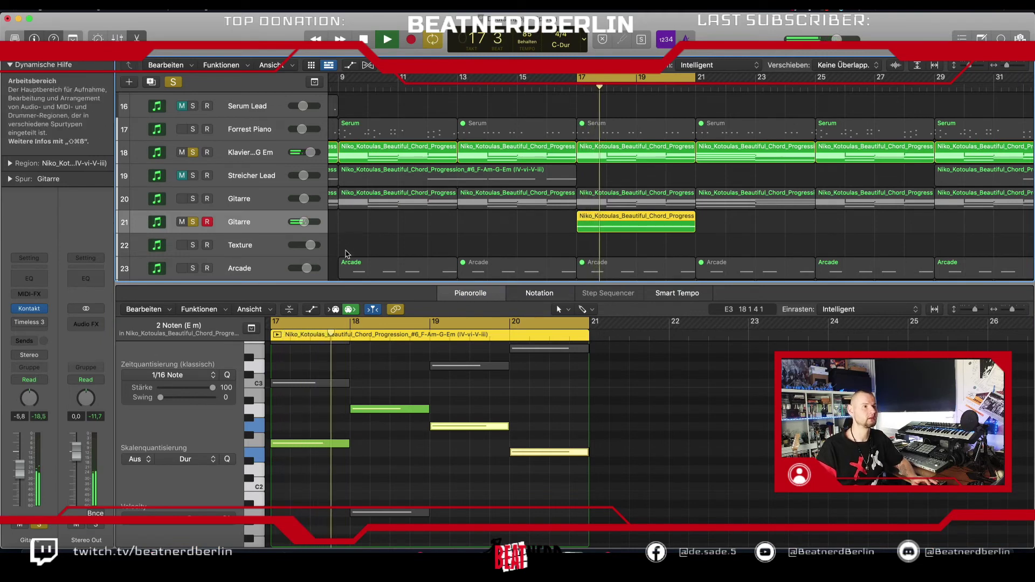
key("space")
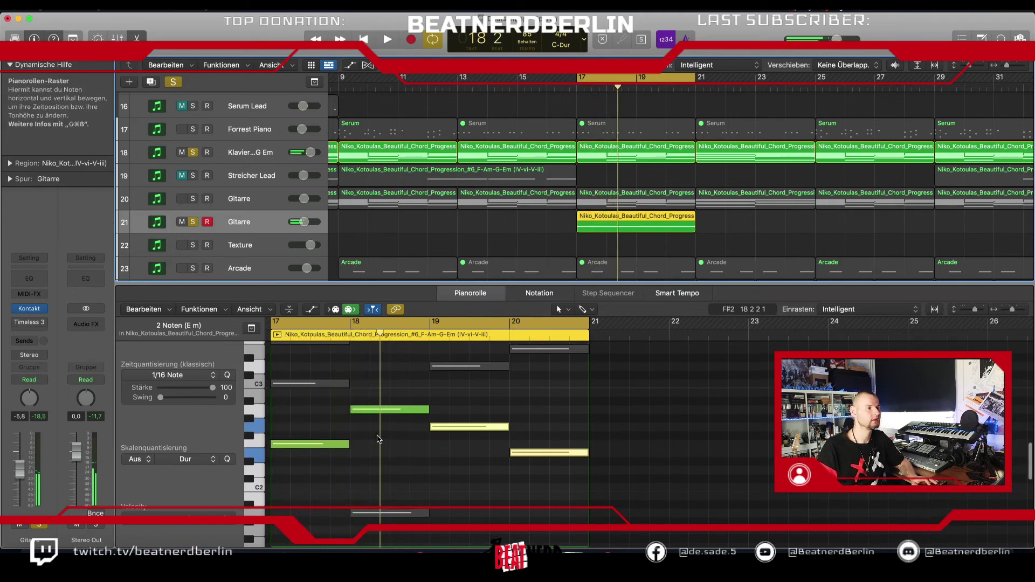
- Open the Kontakt instrument on the new Gitarre track and turn on Auto Chords in Electric Sunburst Deluxe
scroll(368, 417, "up", 2)
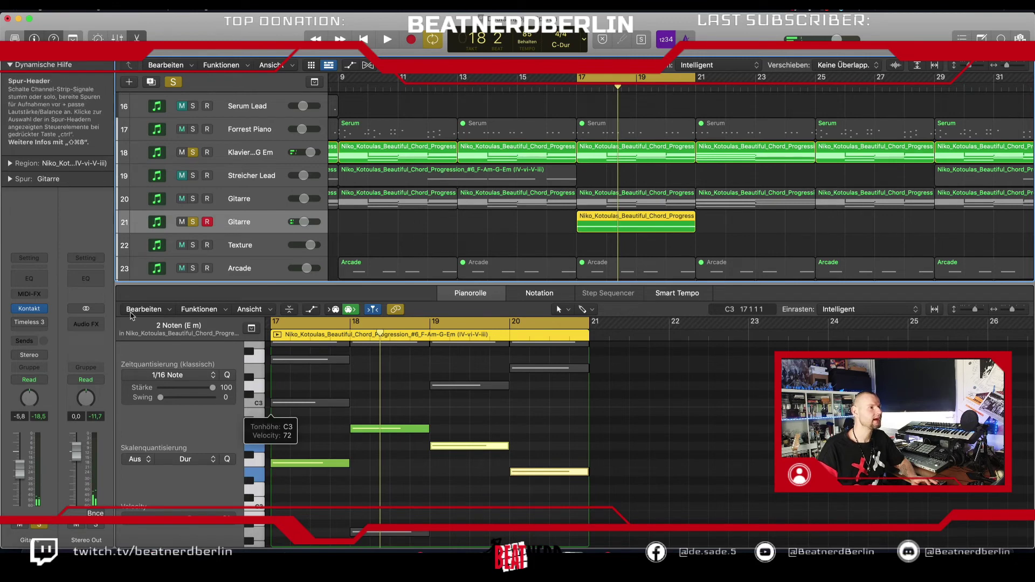
left_click(33, 309)
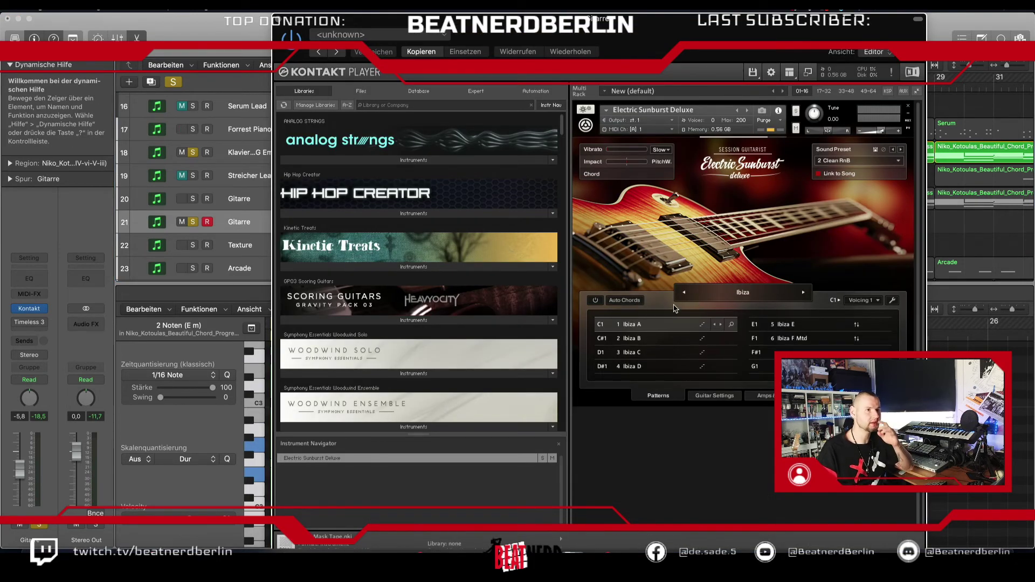
left_click(637, 303)
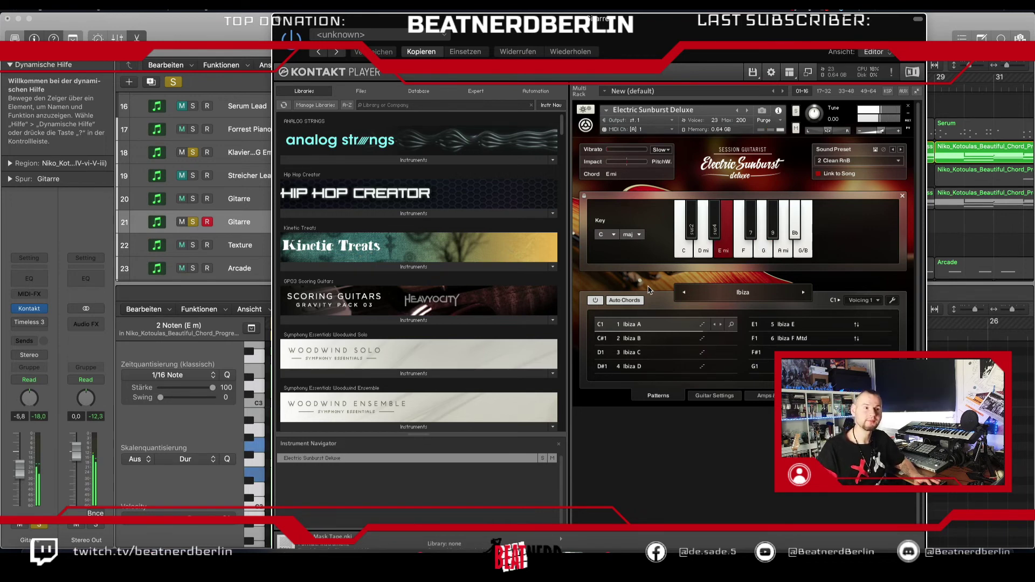
- Audition the Ibiza patterns B, F Mtd, C and D with the guitar chords
left_click(633, 339)
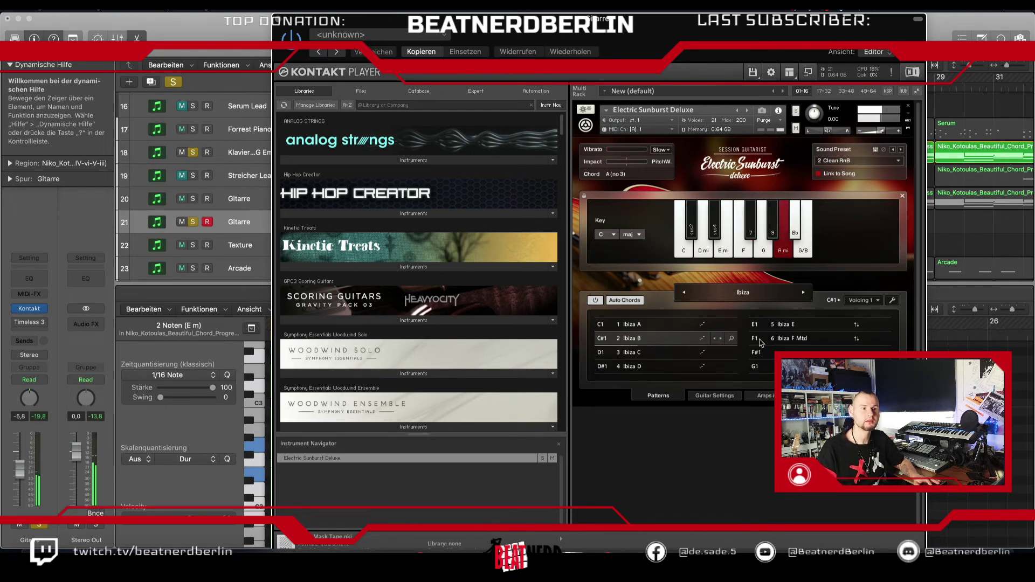
left_click(807, 339)
left_click(654, 353)
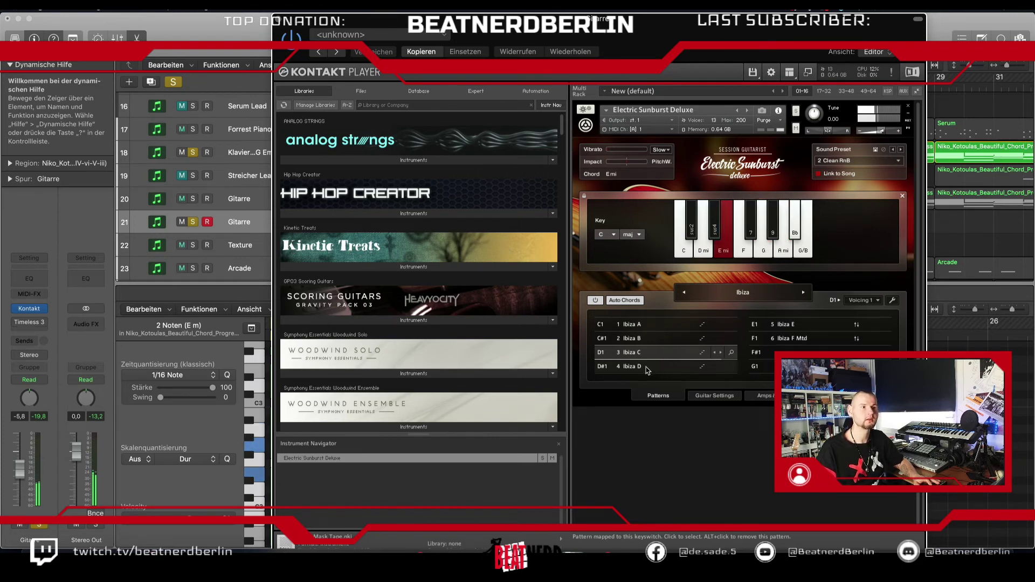
left_click(647, 367)
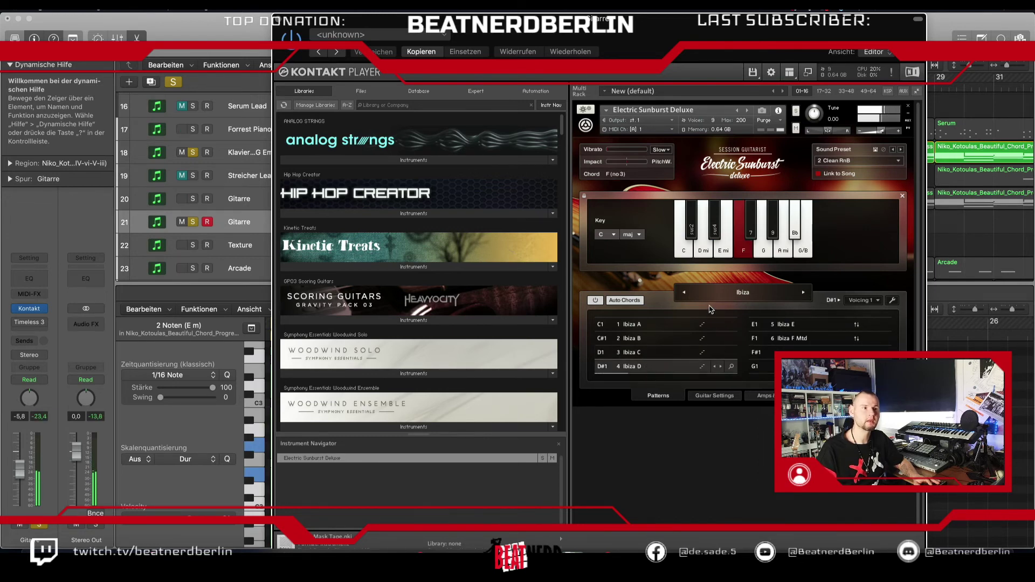
- Try the Rock Ballad and Dark Matter songs from the guitar's song browser to hear their patterns
left_click(753, 296)
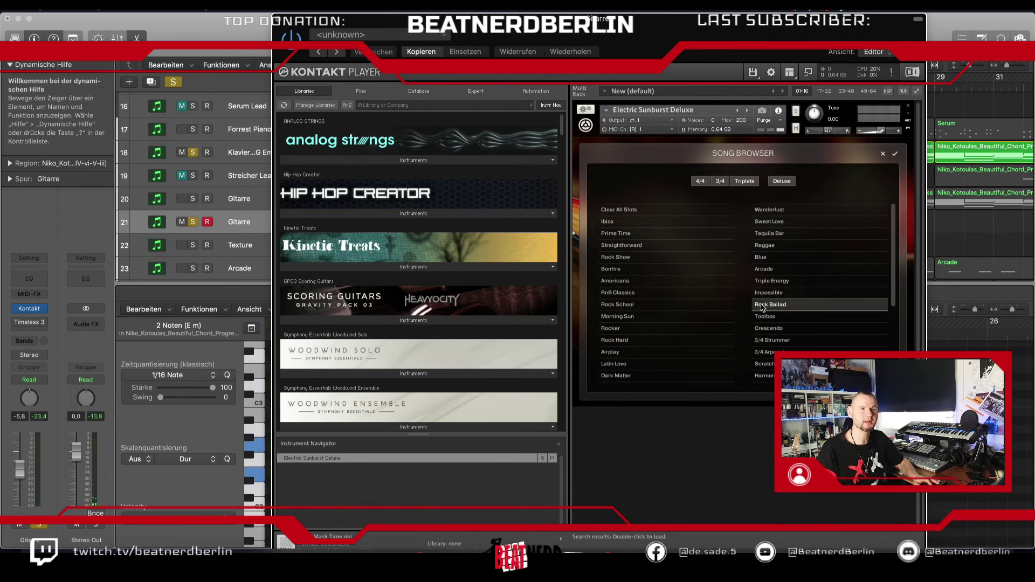
double_click(763, 305)
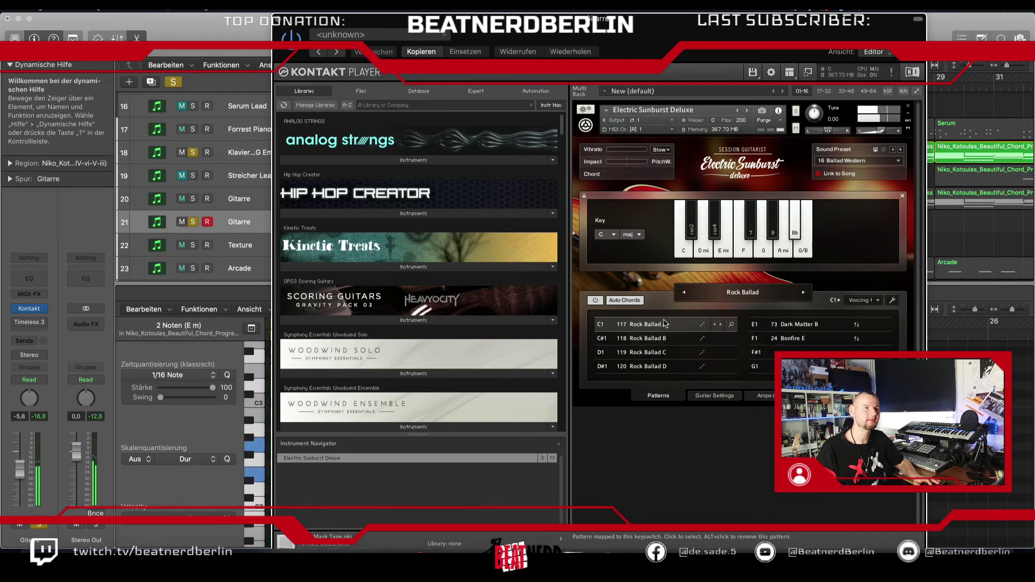
left_click(727, 293)
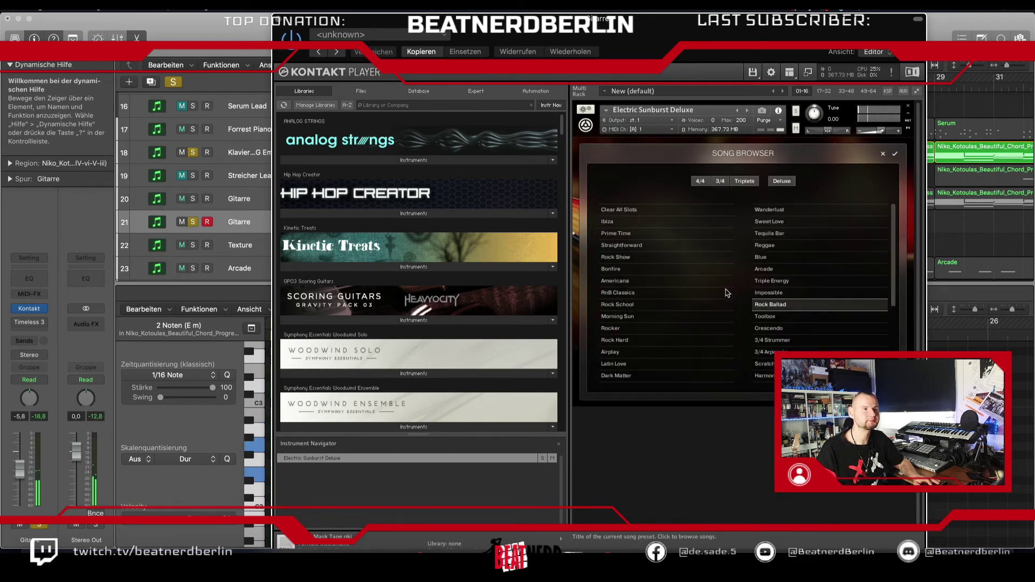
double_click(623, 376)
key("space")
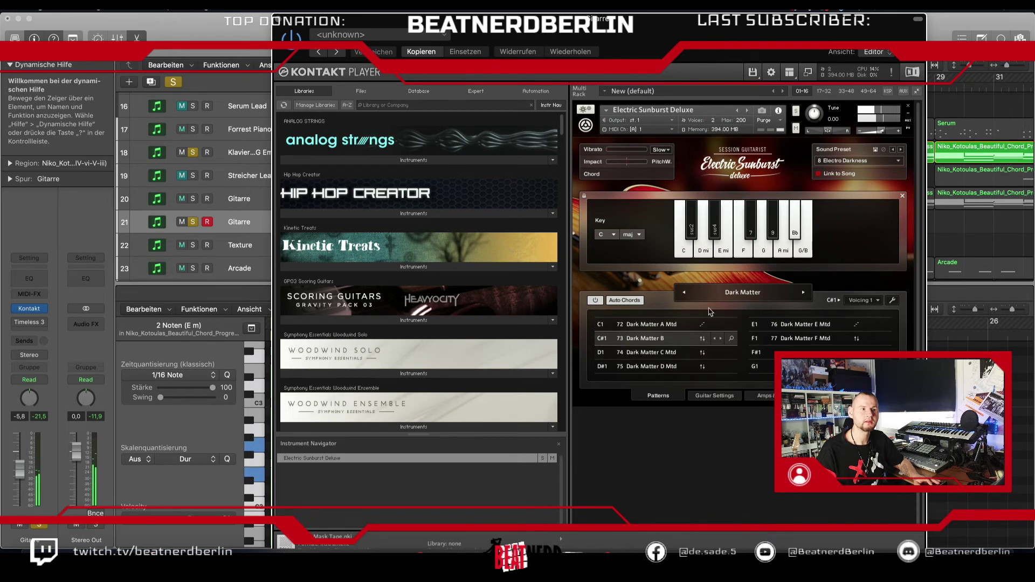
- Load the RnB Classics song in Electric Sunburst Deluxe, then reopen the song browser
left_click(729, 294)
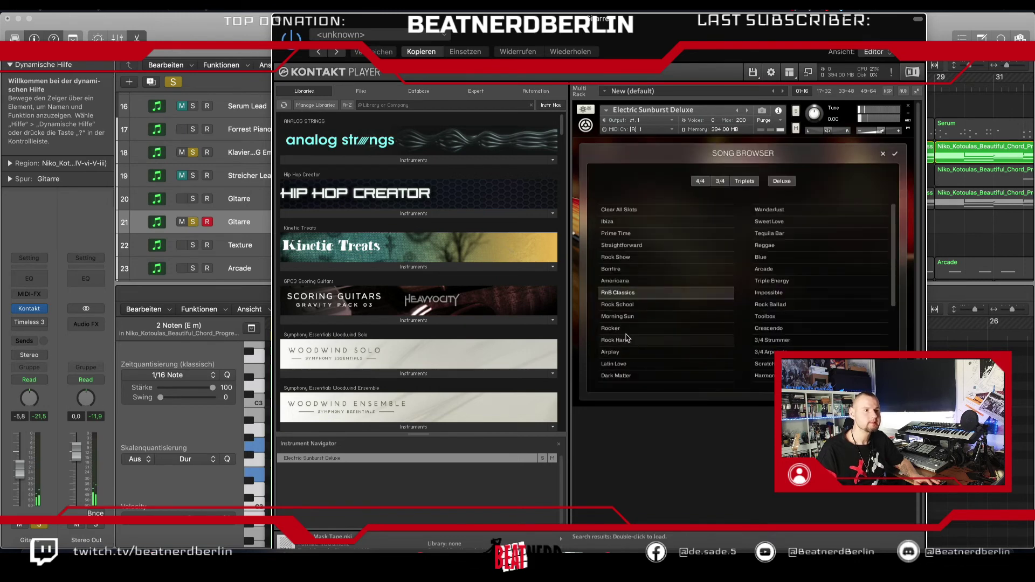
double_click(635, 292)
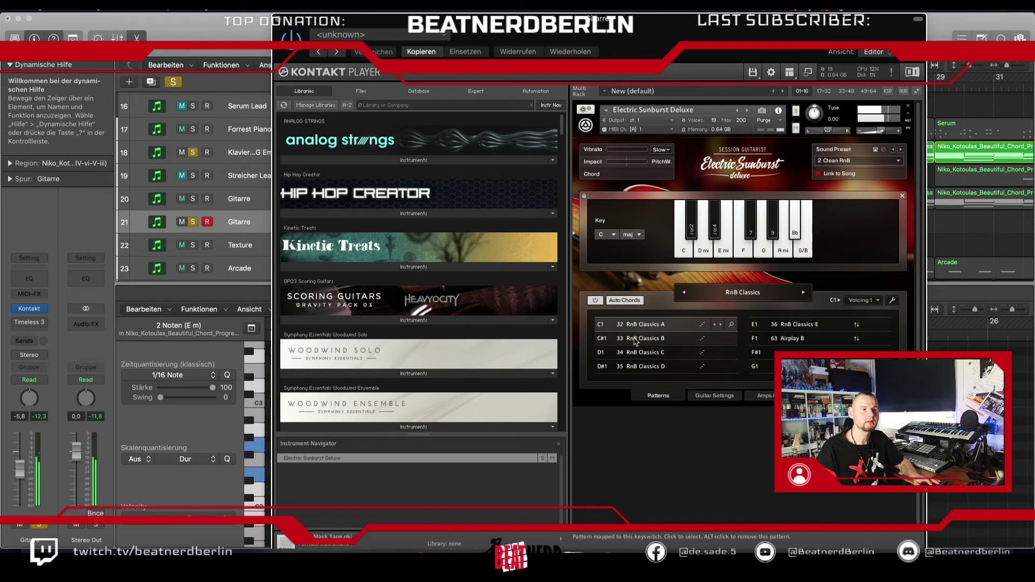
left_click(733, 294)
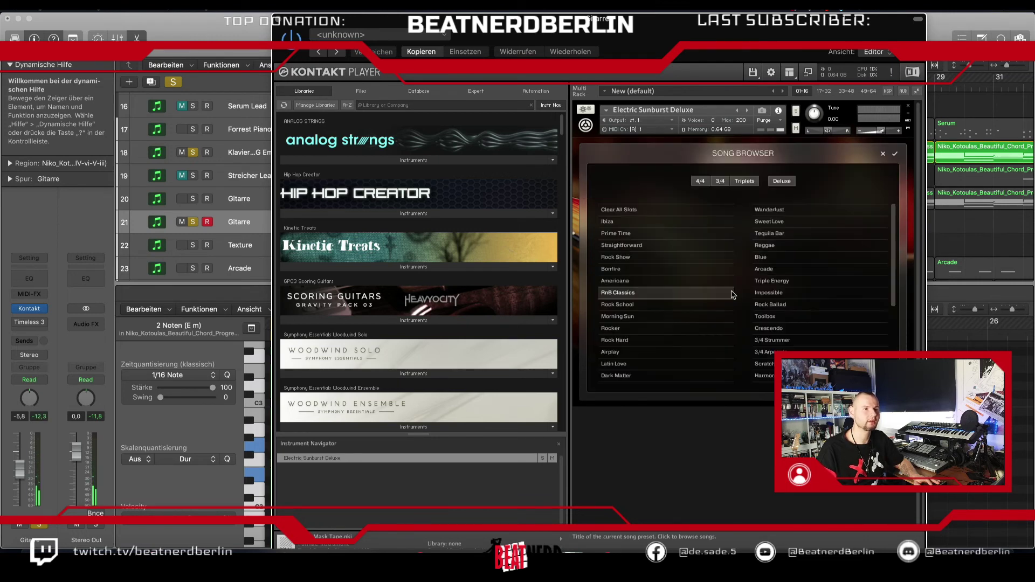